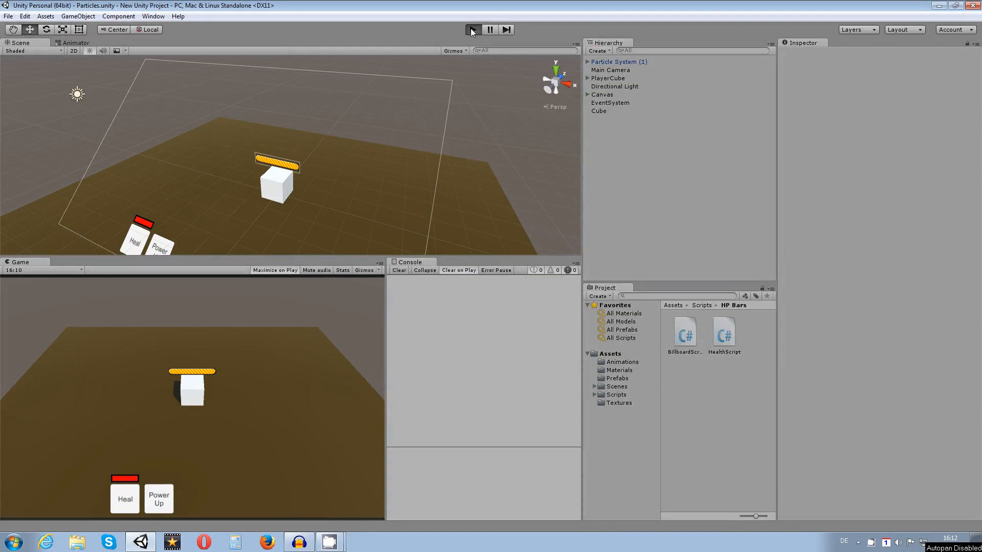
# Run the Particles scene, trigger the Heal ability three times to preview its effect, and stop play mode.
pyautogui.click(472, 31)
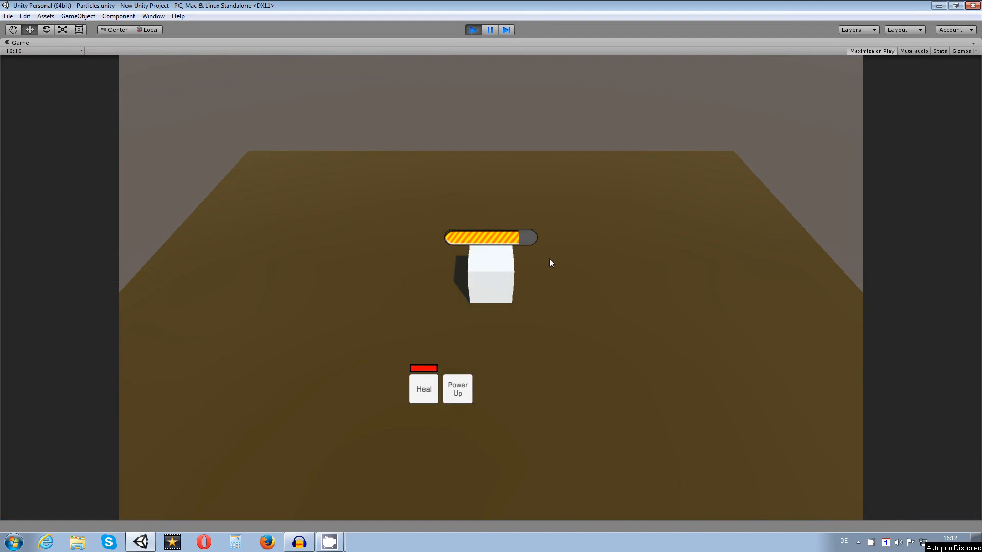
pyautogui.click(426, 388)
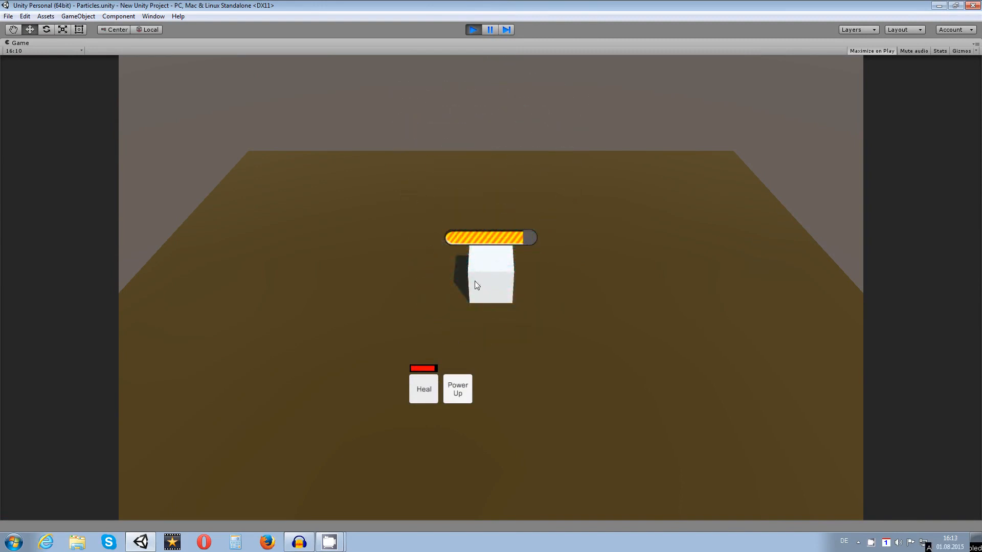
pyautogui.click(419, 381)
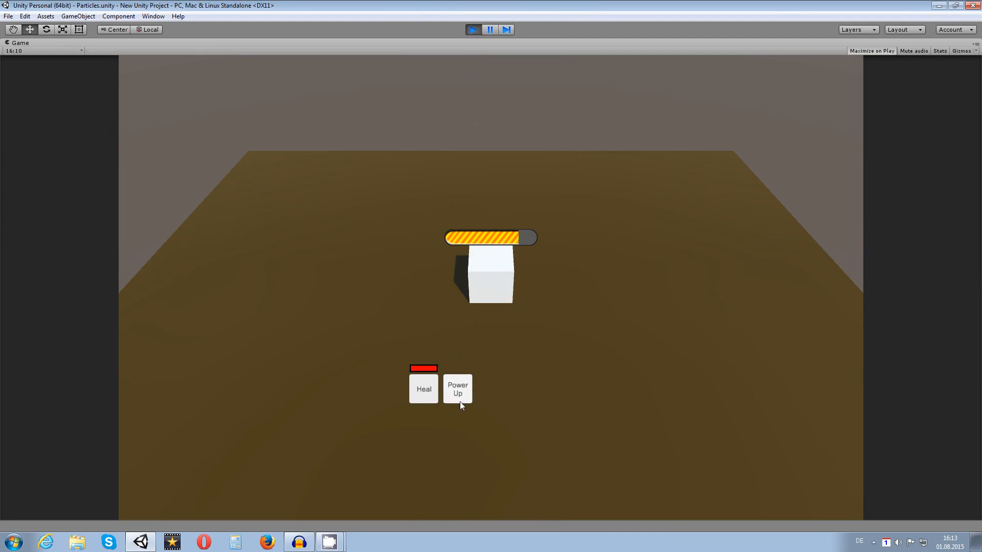
pyautogui.click(433, 386)
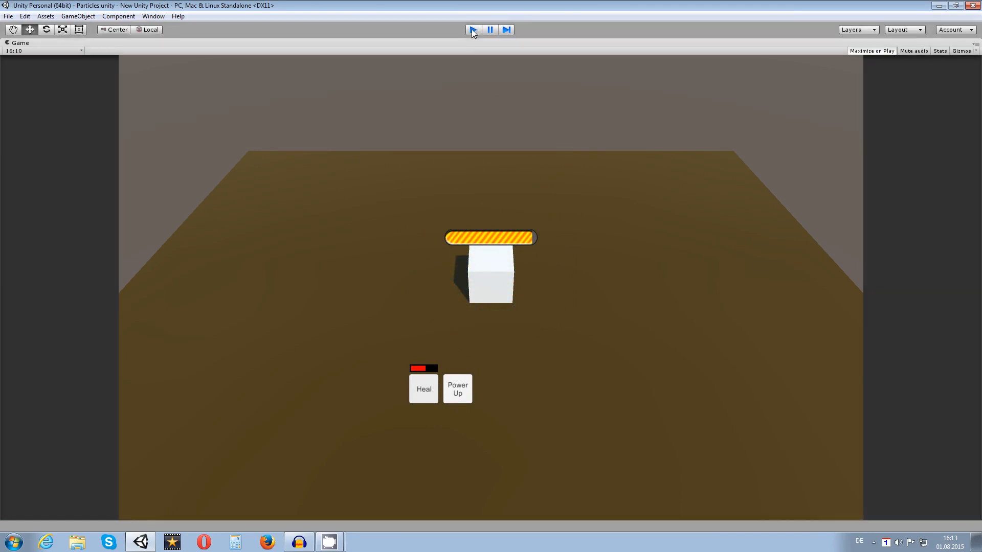
pyautogui.click(472, 29)
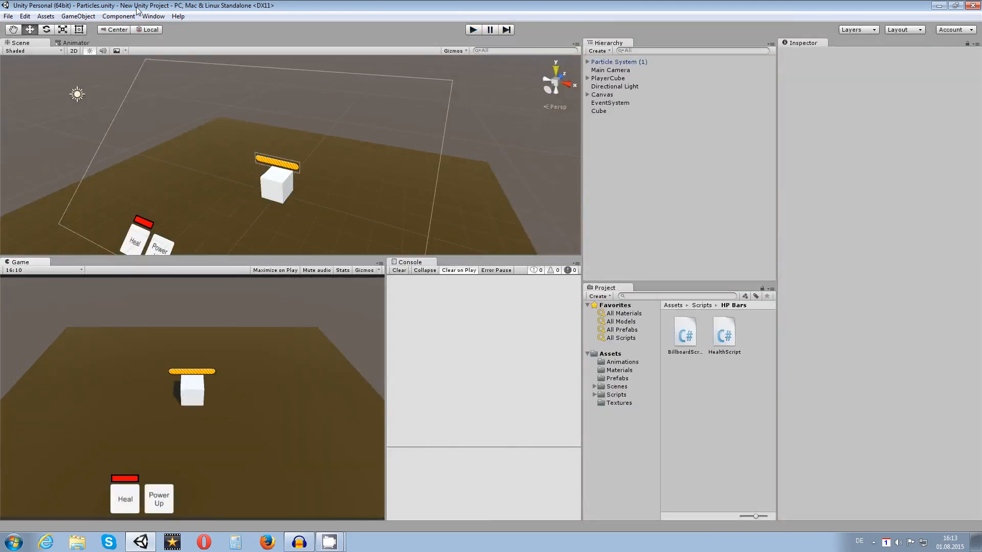
# Create a new scene and add a 3D cube to it.
pyautogui.click(9, 16)
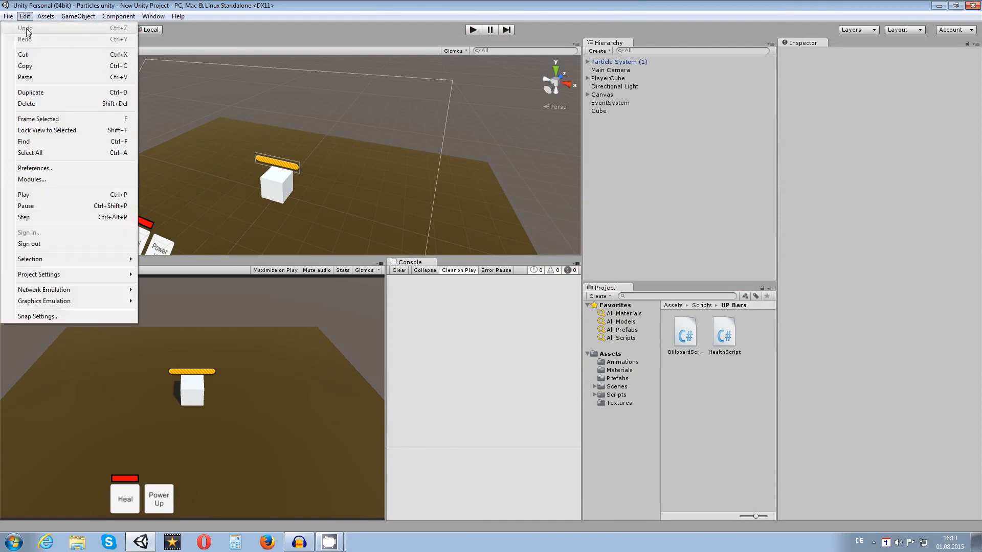
pyautogui.click(20, 28)
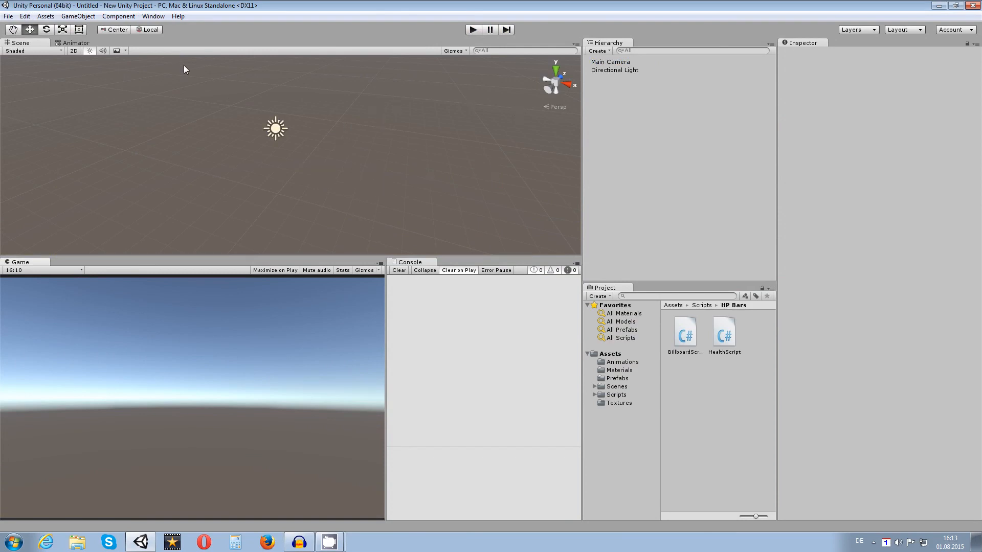
pyautogui.click(9, 16)
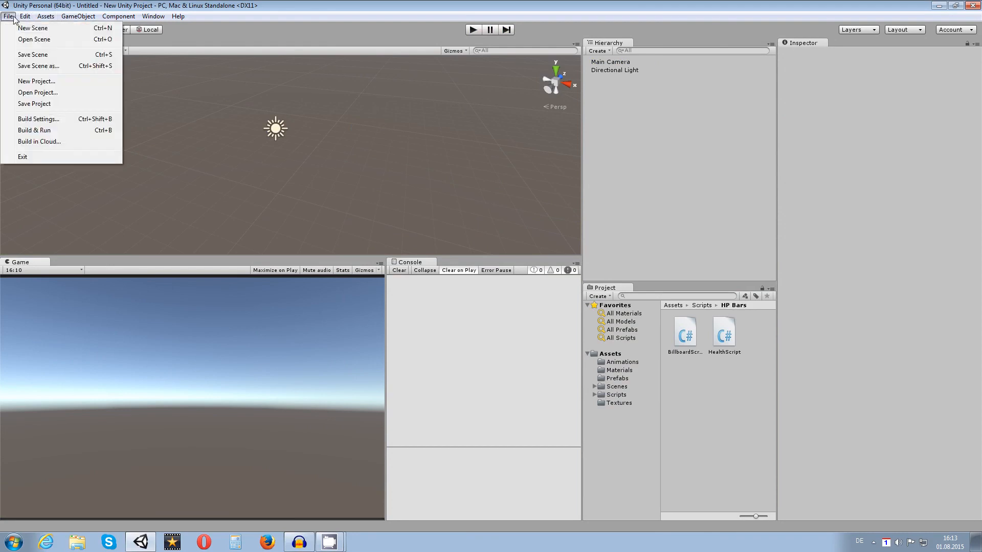
pyautogui.moveTo(112, 21)
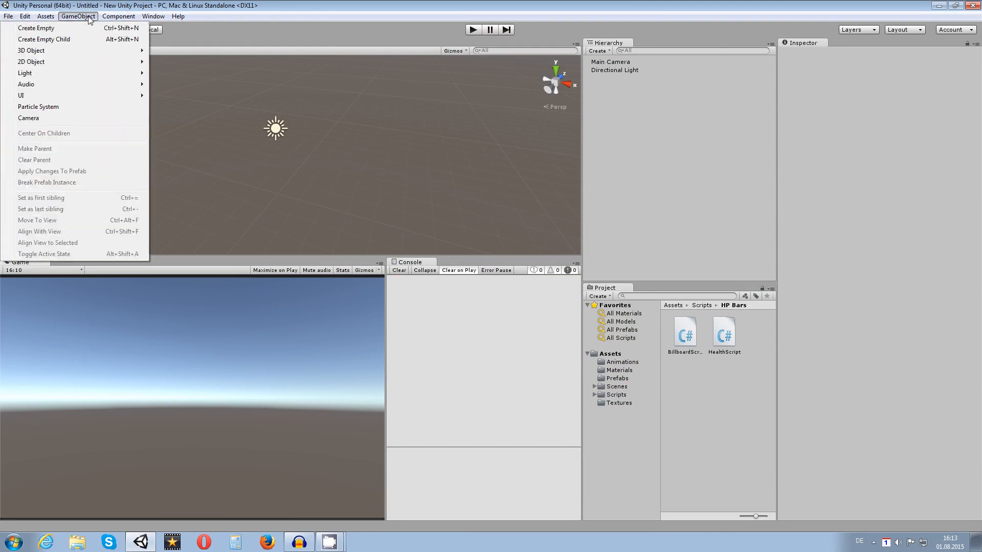
pyautogui.moveTo(82, 50)
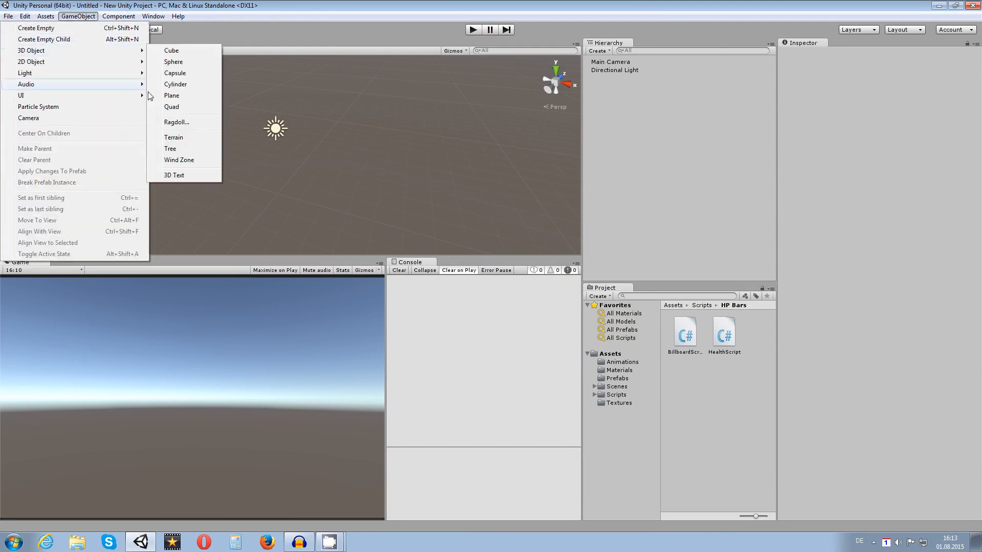
pyautogui.click(172, 51)
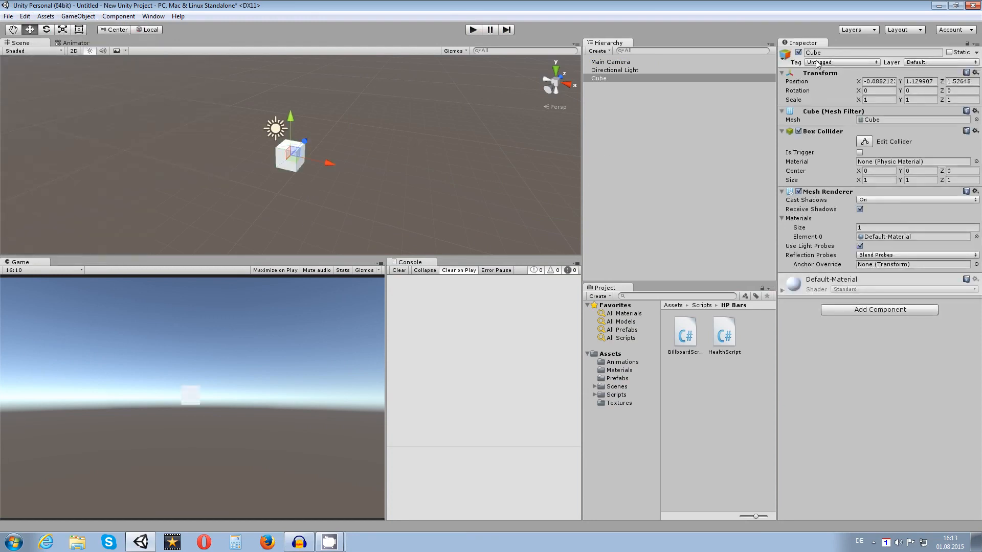
# Rename the cube as PlayerCube.
pyautogui.click(808, 53)
pyautogui.click(807, 54)
pyautogui.write('Player')
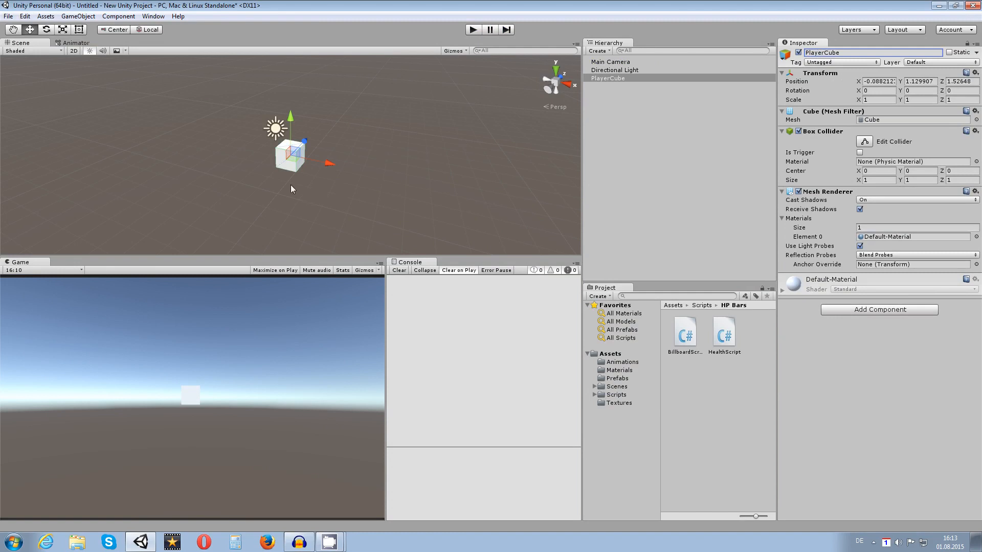
# Set the PlayerCube's X, Y and Z position to 0.
pyautogui.click(890, 81)
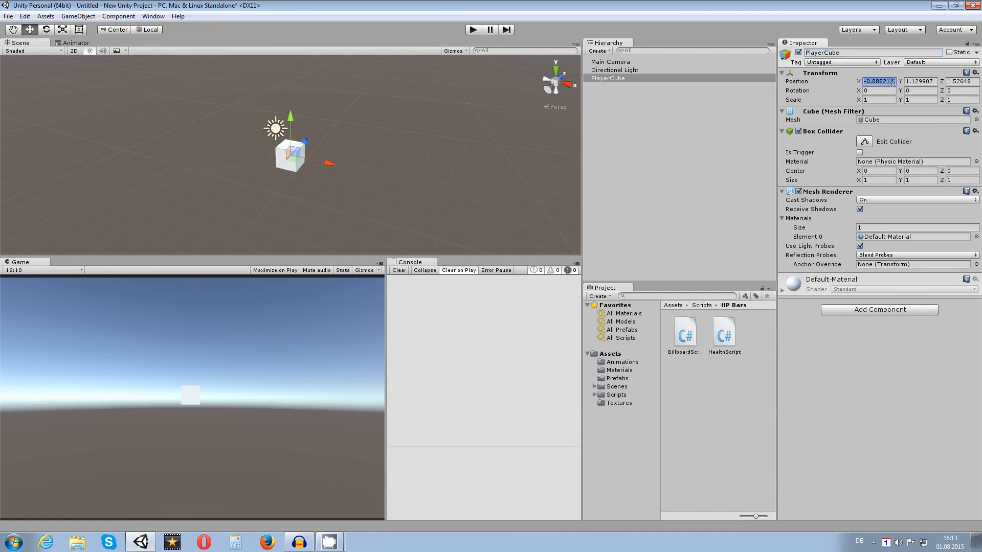
pyautogui.write('0')
pyautogui.click(911, 82)
pyautogui.write('0')
pyautogui.click(954, 82)
pyautogui.write('0')
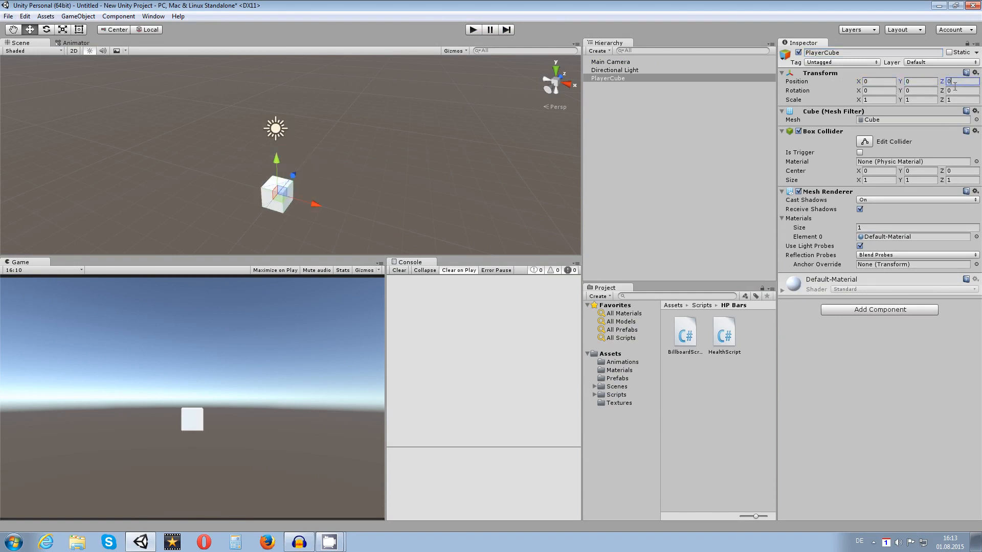
# Set the PlayerCube's Y position to 0.5 so its base sits at ground level.
pyautogui.scroll(5, 288, 213)
pyautogui.moveTo(288, 215); pyautogui.dragTo(328, 158, button='middle')
pyautogui.click(921, 80)
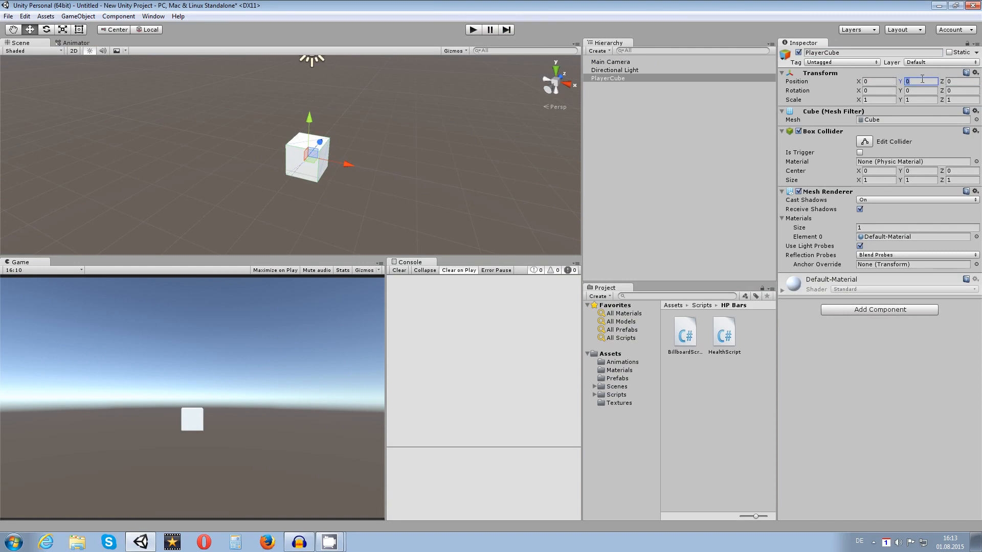
pyautogui.moveTo(922, 80); pyautogui.dragTo(894, 84)
pyautogui.write('-0,5')
pyautogui.press('BackSpace')
pyautogui.press('BackSpace')
pyautogui.write('0,5')
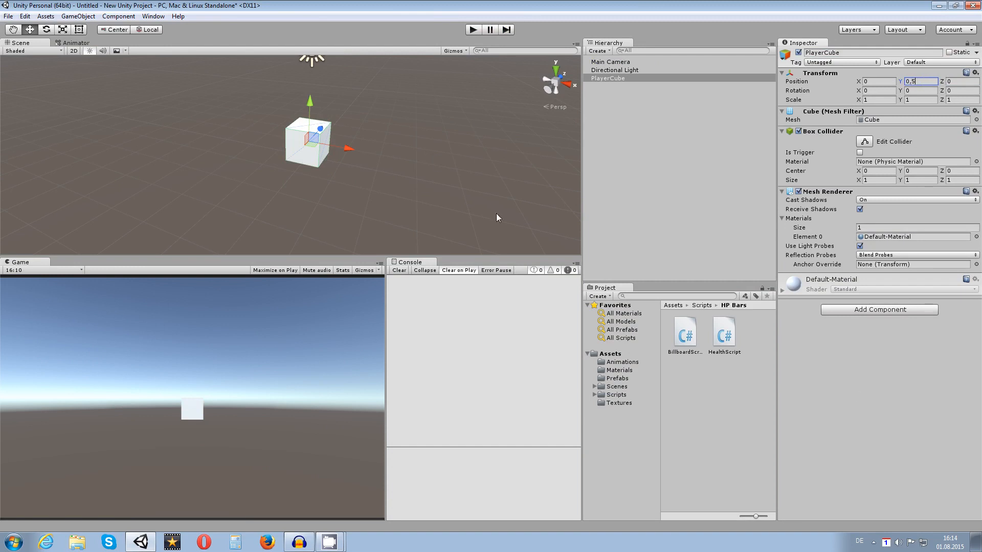
pyautogui.click(401, 152)
pyautogui.click(322, 137)
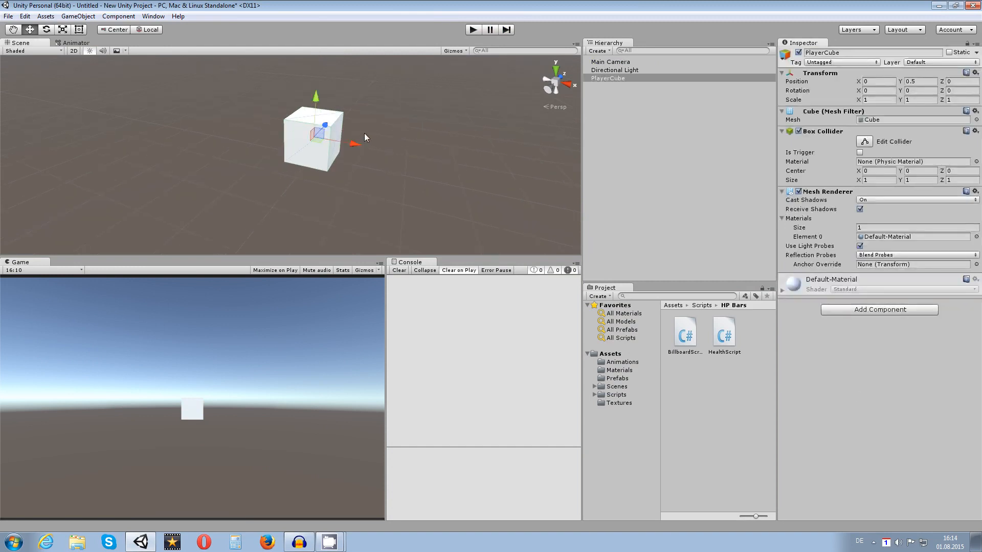
pyautogui.moveTo(364, 133); pyautogui.dragTo(347, 161, button='middle')
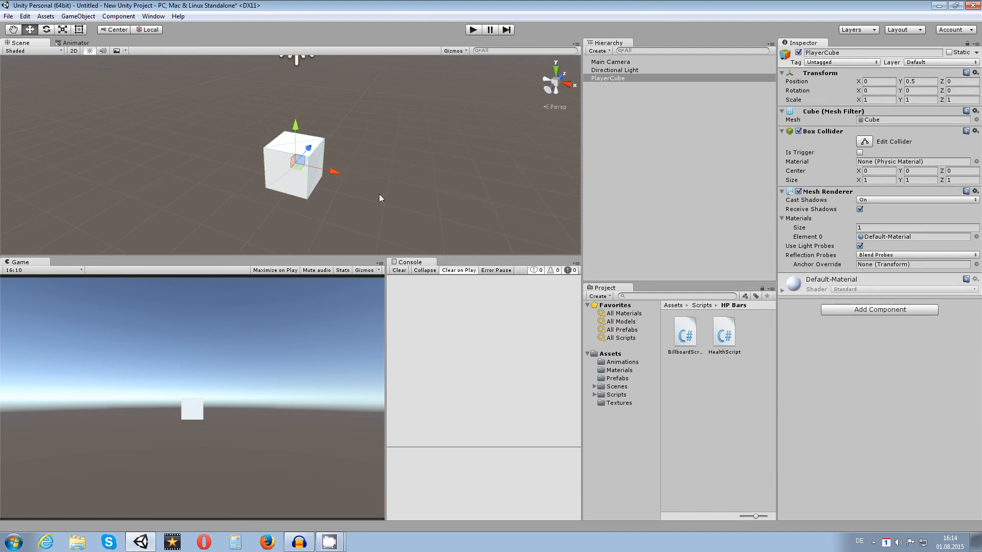
# Add a 3D Quad as a child of the PlayerCube.
pyautogui.click(118, 15)
pyautogui.moveTo(97, 64)
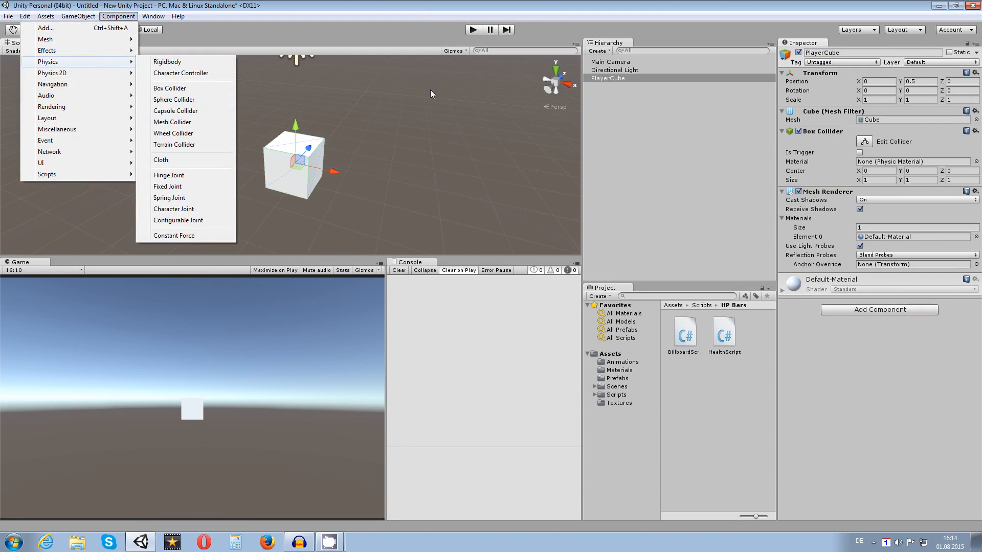
pyautogui.click(615, 75)
pyautogui.rightClick(616, 76)
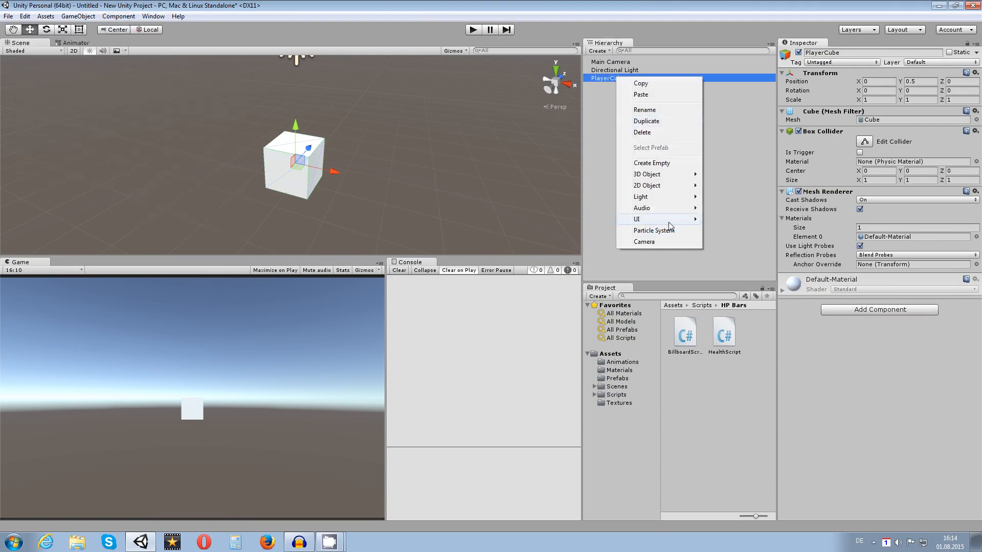
pyautogui.moveTo(679, 176)
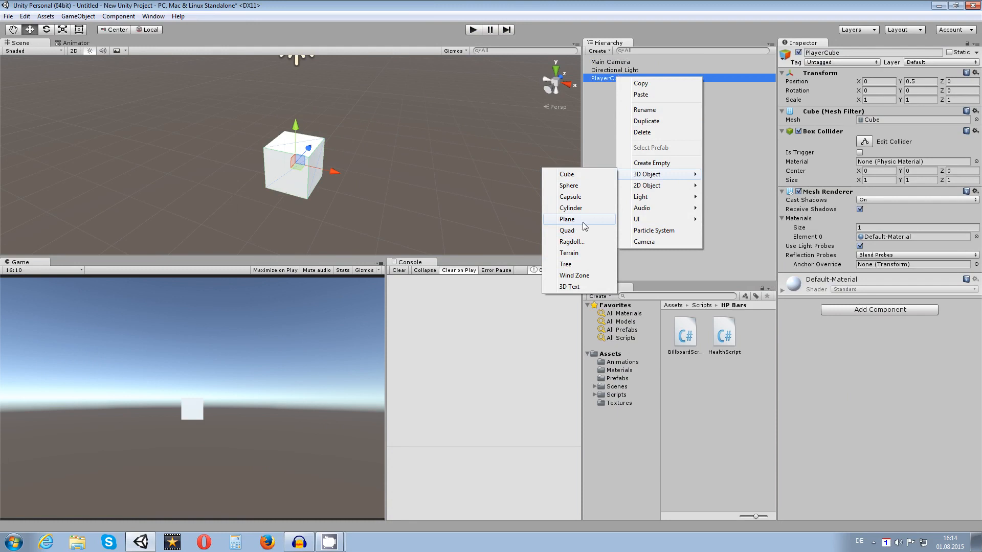
pyautogui.click(571, 231)
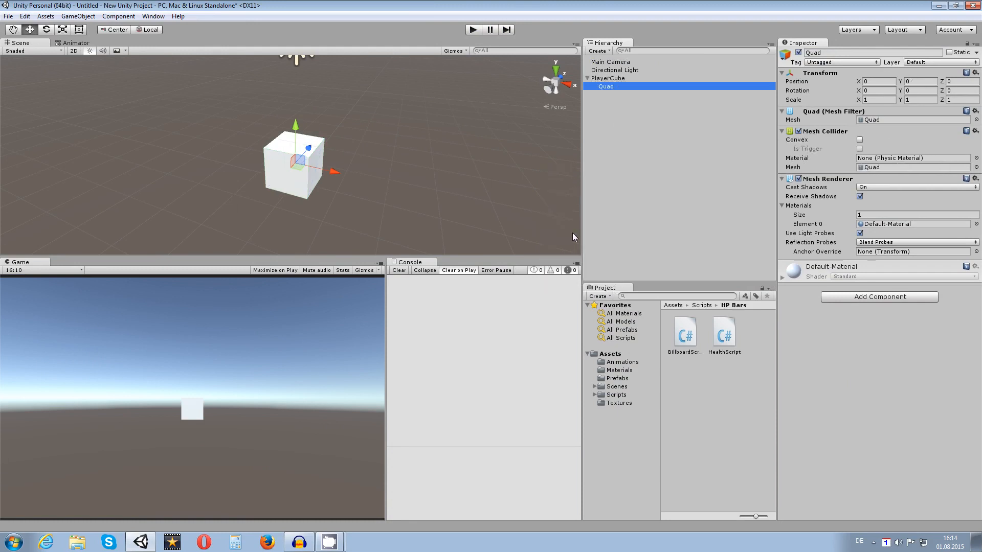
# Raise the quad above the cube to a Y position of about 1.12.
pyautogui.scroll(4, 312, 151)
pyautogui.moveTo(305, 146); pyautogui.dragTo(305, 75)
pyautogui.moveTo(320, 96); pyautogui.dragTo(295, 133, button='middle')
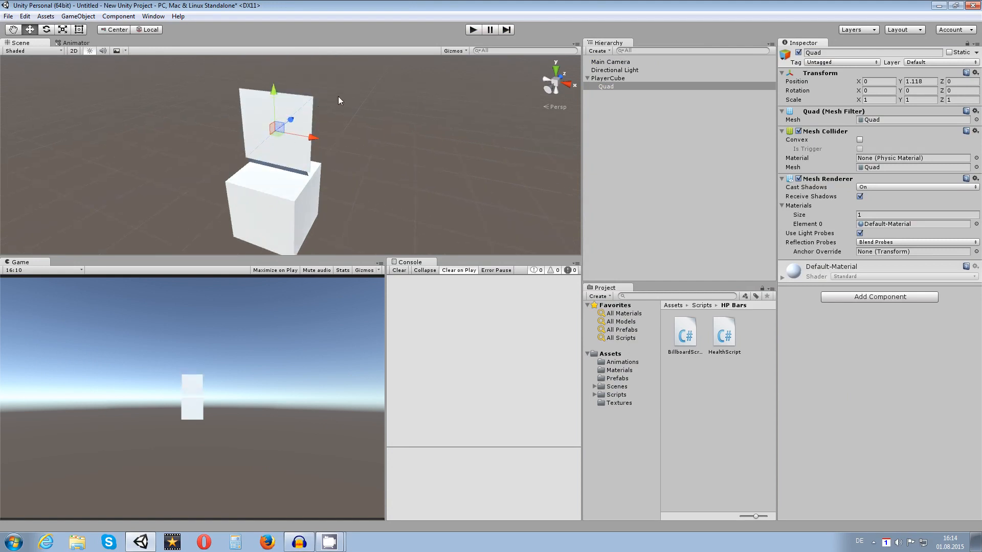
pyautogui.scroll(-3, 342, 159)
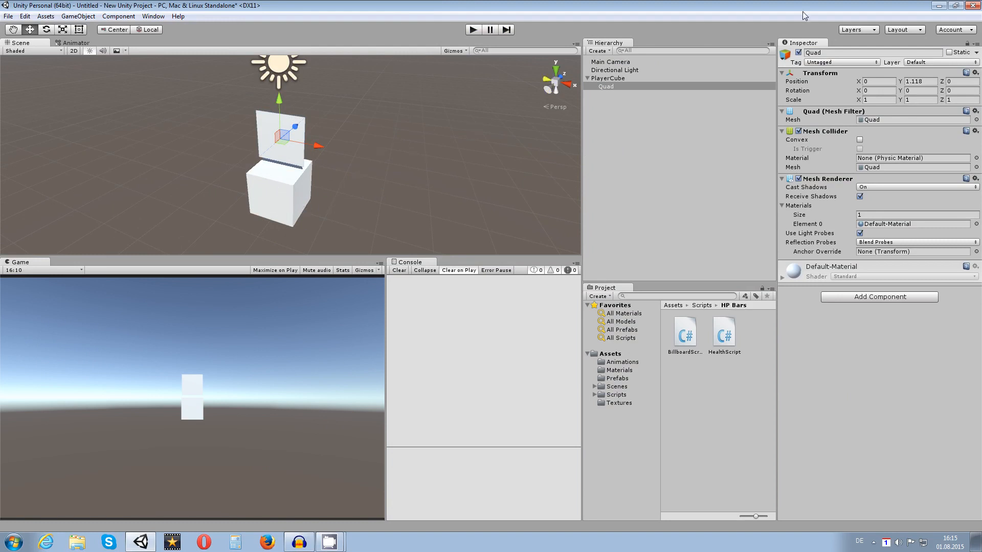
# Lay the quad flat by setting its X rotation to 90 and keeping its Y rotation at 0.
pyautogui.click(936, 90)
pyautogui.write('90')
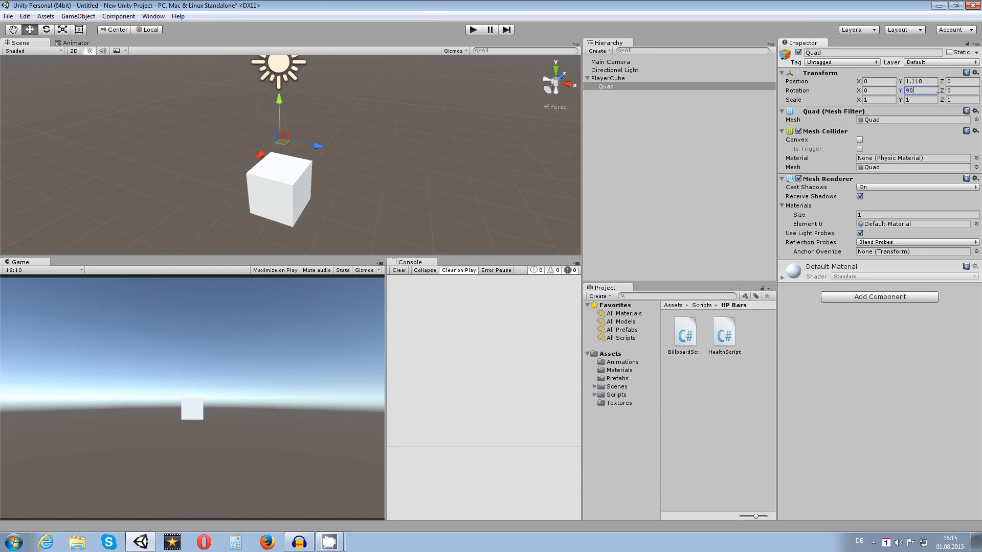
pyautogui.moveTo(928, 92); pyautogui.dragTo(841, 94)
pyautogui.write('090')
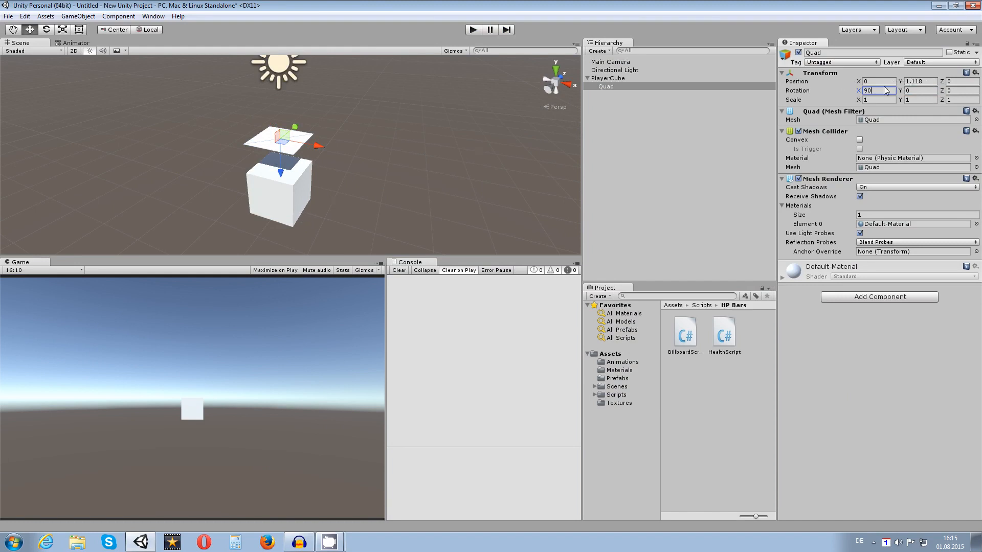
# Set the quad's Y position to -0.5 so it lies at the base of the cube.
pyautogui.click(915, 81)
pyautogui.moveTo(886, 93); pyautogui.dragTo(886, 78)
pyautogui.write('0')
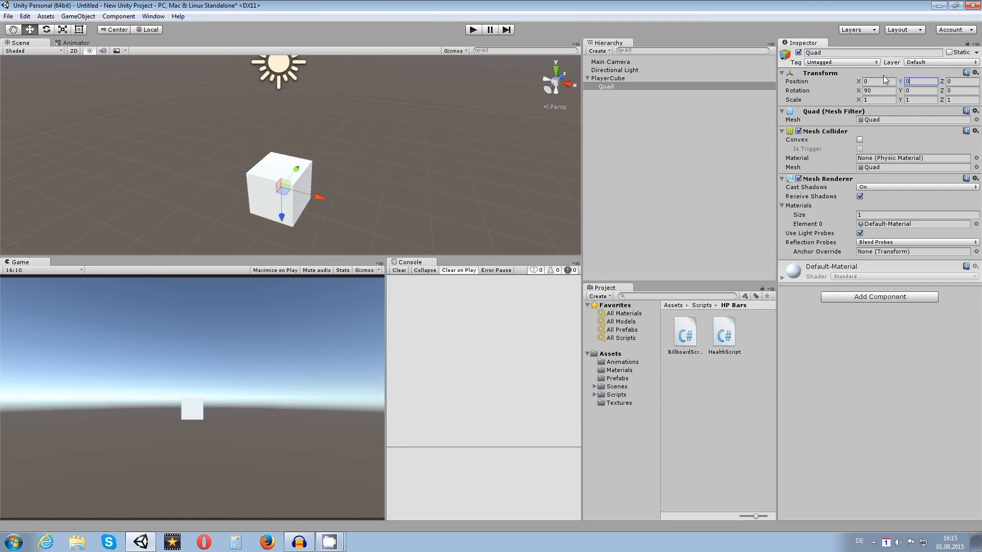
pyautogui.write('-0,5')
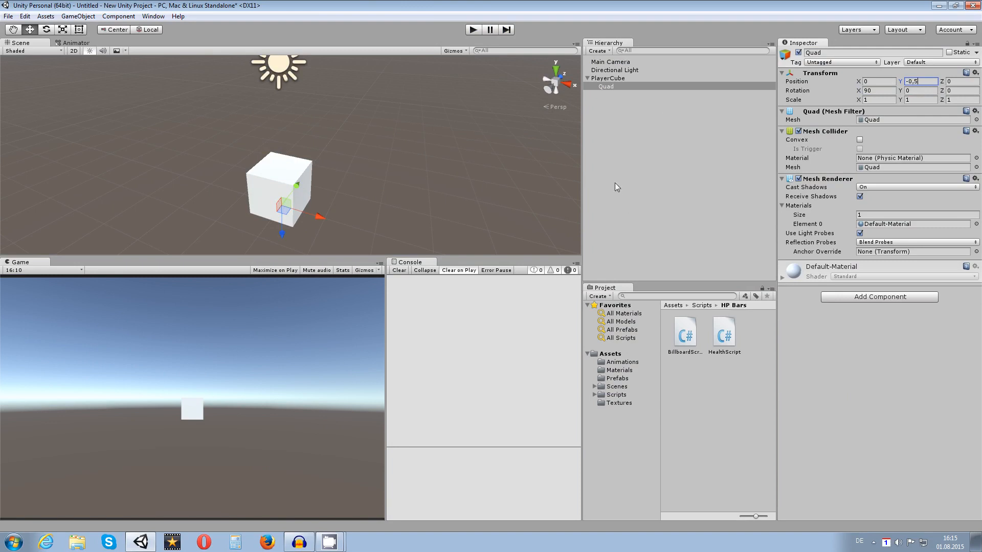
# Scale the quad uniformly to about 3.38 so it extends around the cube's base.
pyautogui.click(62, 29)
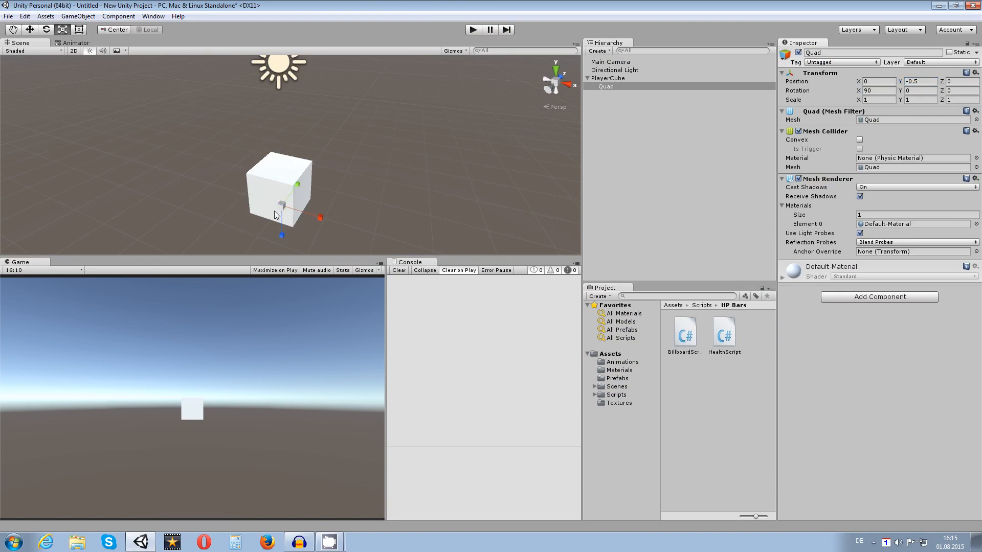
pyautogui.moveTo(281, 209); pyautogui.dragTo(271, 86)
pyautogui.moveTo(350, 142); pyautogui.dragTo(317, 105, button='middle')
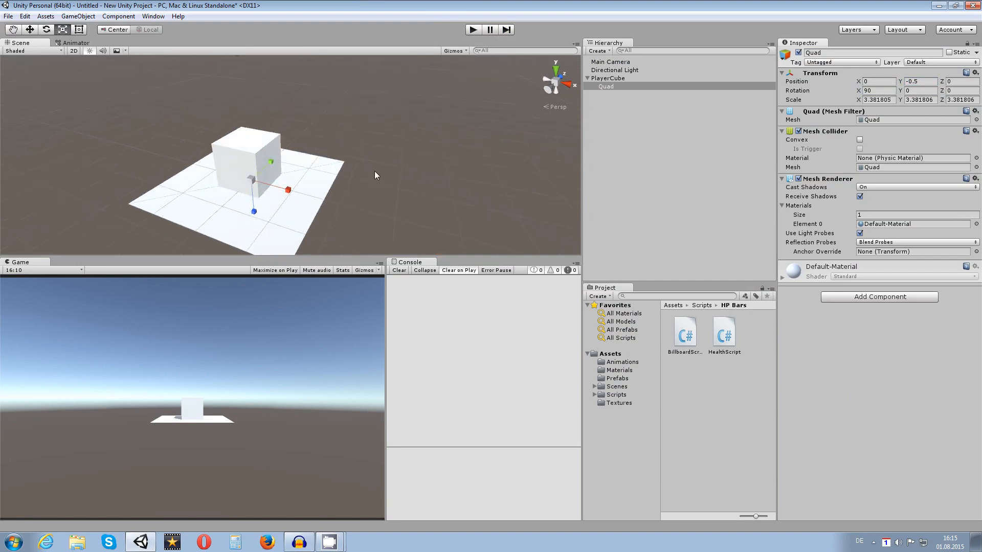
pyautogui.scroll(-1, 374, 171)
# Try the Texture type on the HealingAlpha texture and return it to Sprite (2D and UI).
pyautogui.click(615, 403)
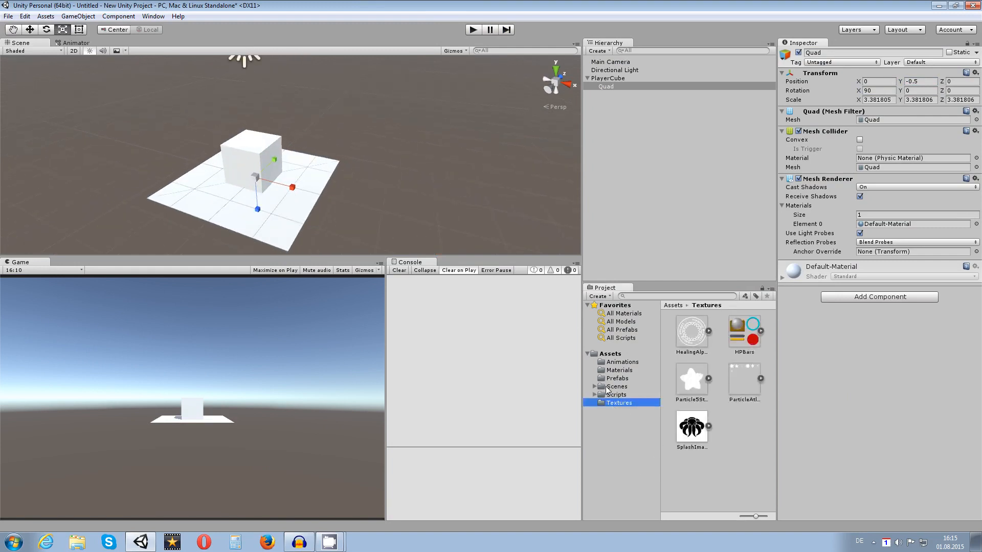
pyautogui.click(687, 340)
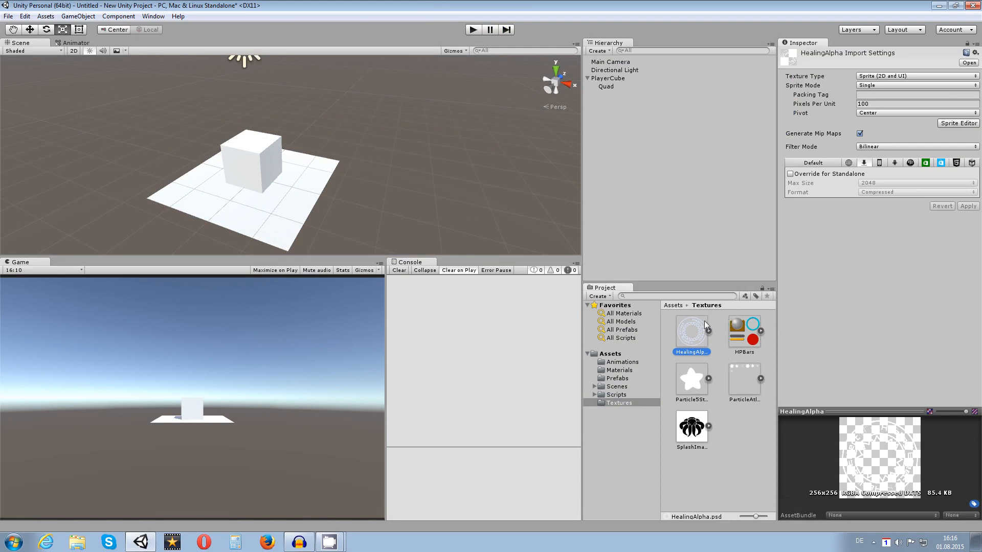
pyautogui.click(865, 77)
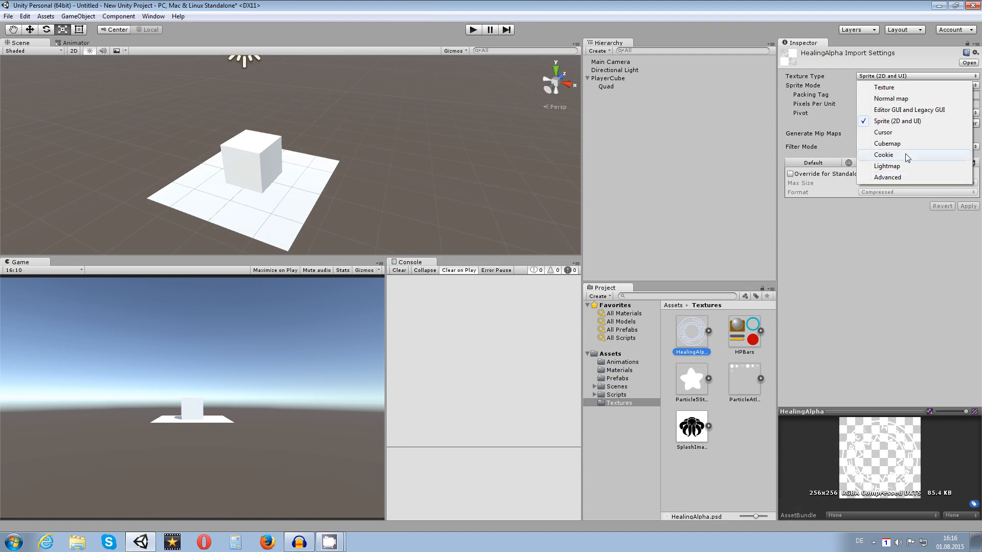
pyautogui.click(884, 88)
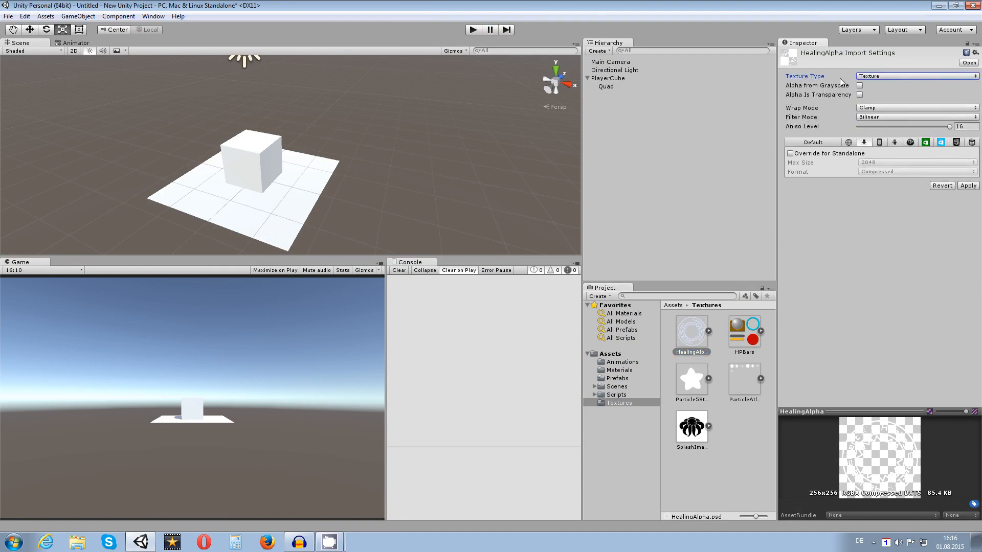
pyautogui.click(873, 77)
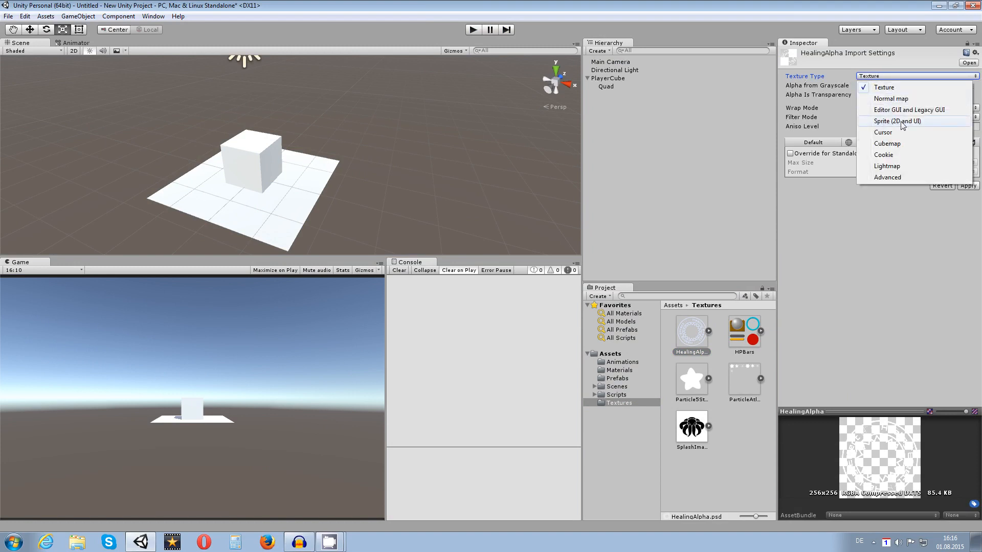
pyautogui.click(884, 123)
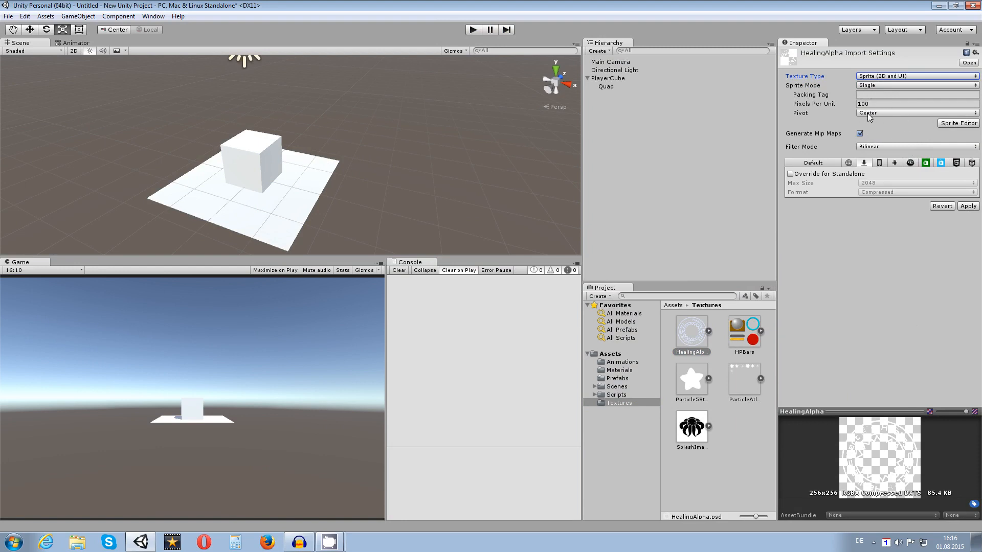
# Examine the HealingAlpha image in the Sprite Editor, applying the pending import settings, and close the editor.
pyautogui.click(960, 125)
pyautogui.click(530, 290)
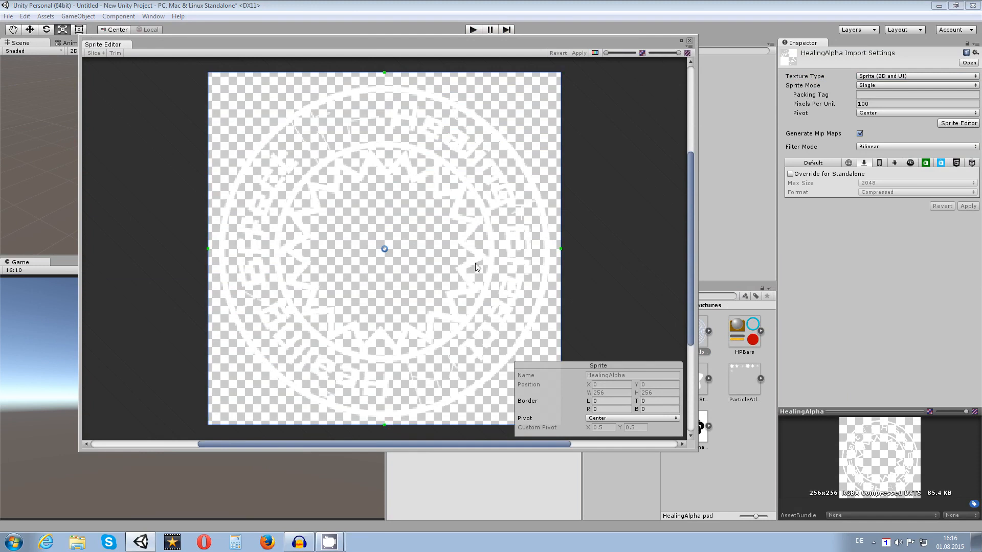
pyautogui.click(690, 41)
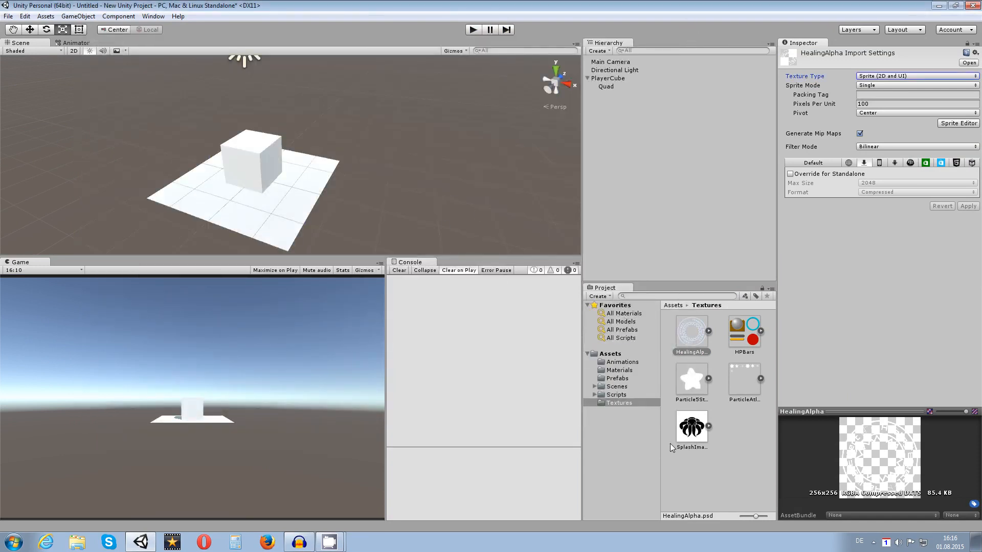
# Create a new material in the Materials folder.
pyautogui.click(621, 371)
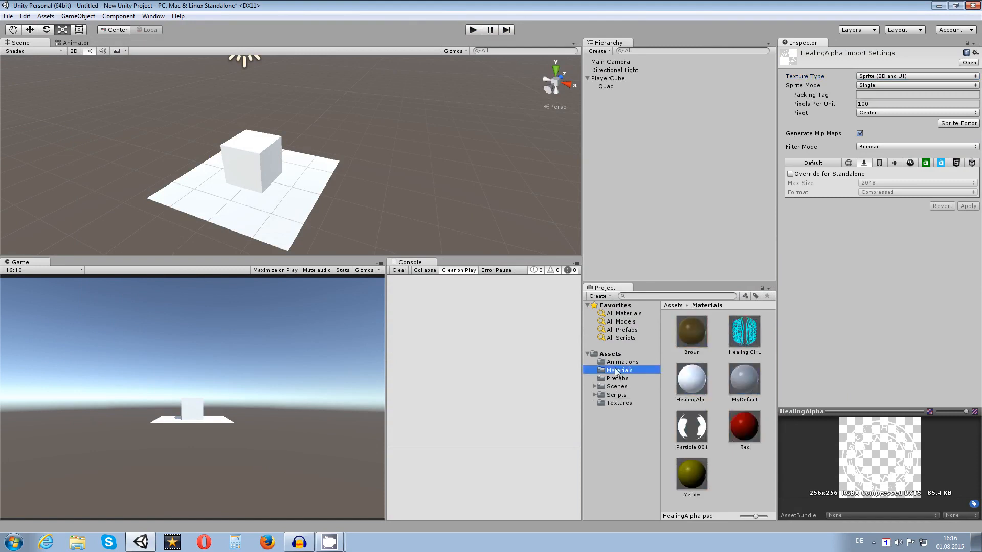
pyautogui.rightClick(748, 463)
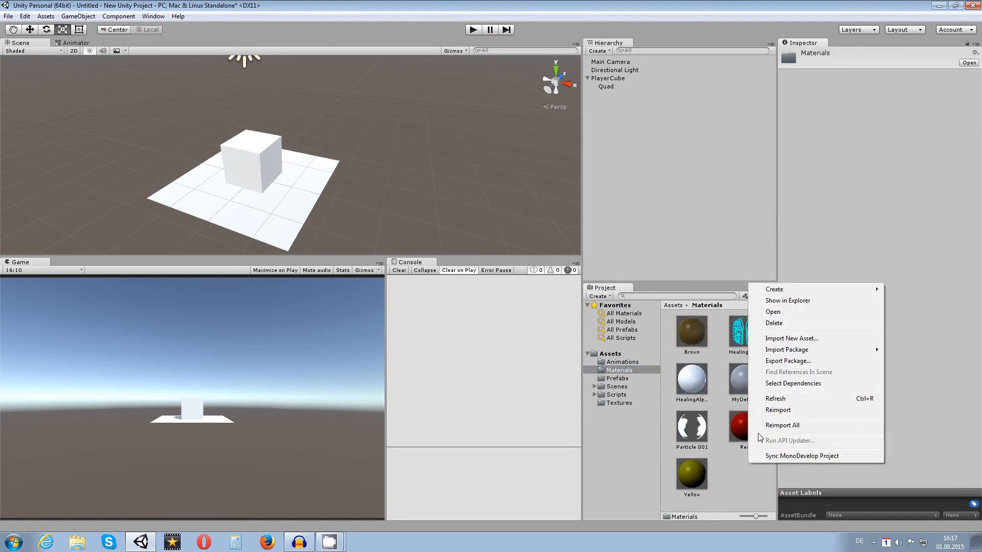
pyautogui.moveTo(790, 287)
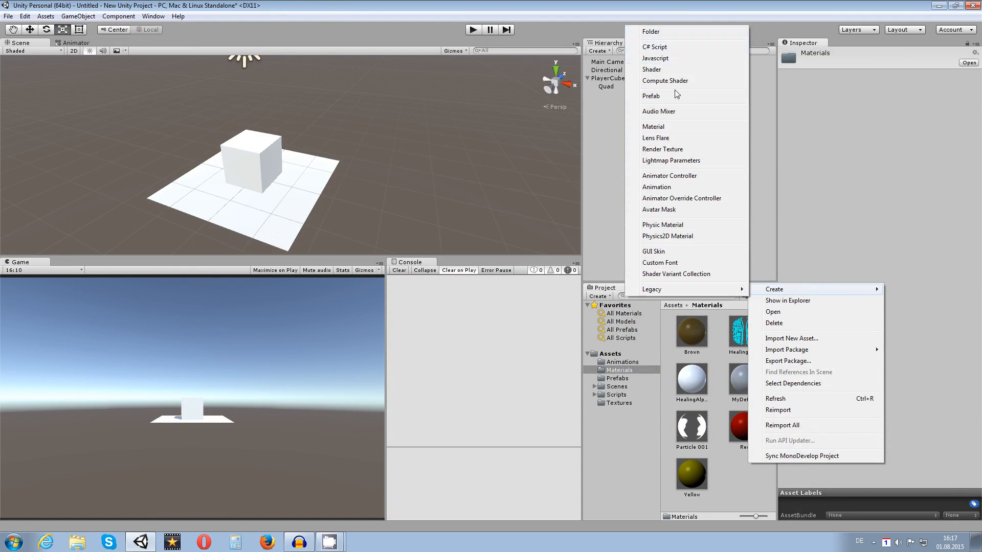
pyautogui.click(675, 126)
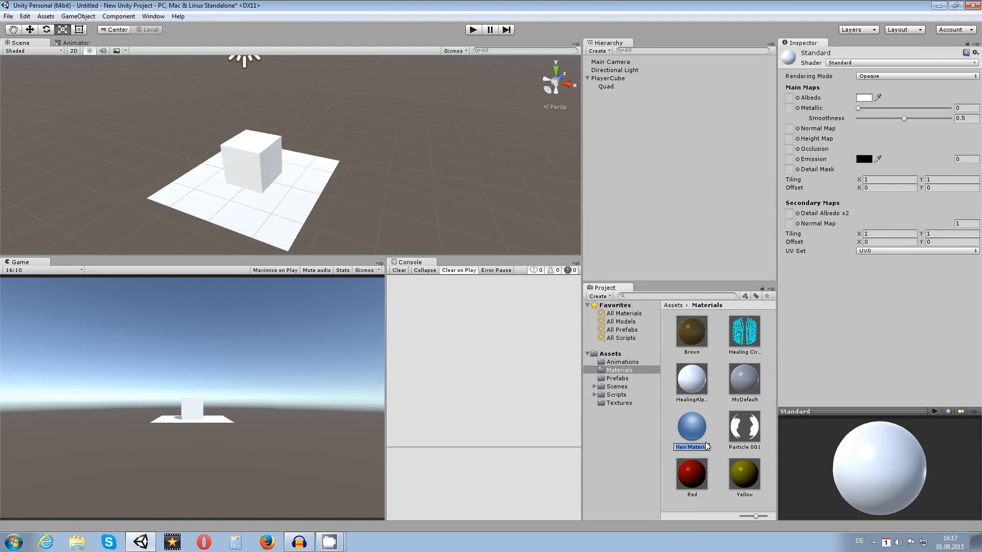
# Delete the newly created, unnamed material from the Materials folder.
pyautogui.click(687, 387)
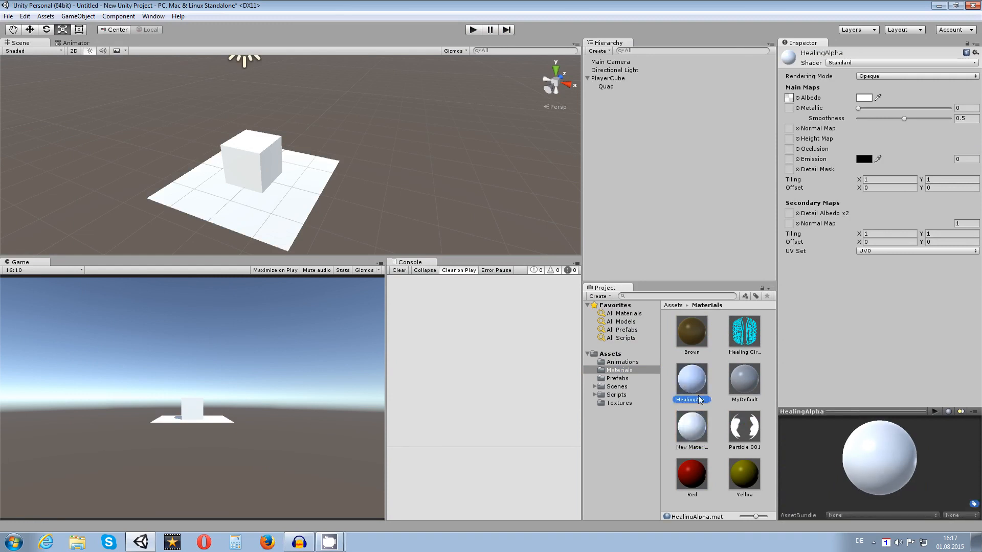
pyautogui.click(691, 429)
pyautogui.press('Delete')
pyautogui.press('Return')
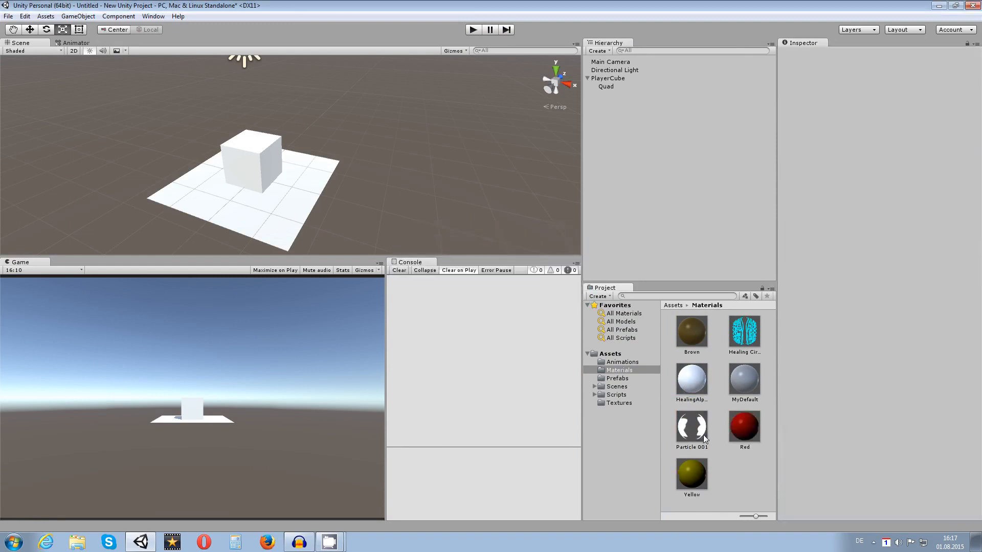
# Assign the HealingAlpha texture as the Albedo map of the existing HealingAlpha material.
pyautogui.click(693, 386)
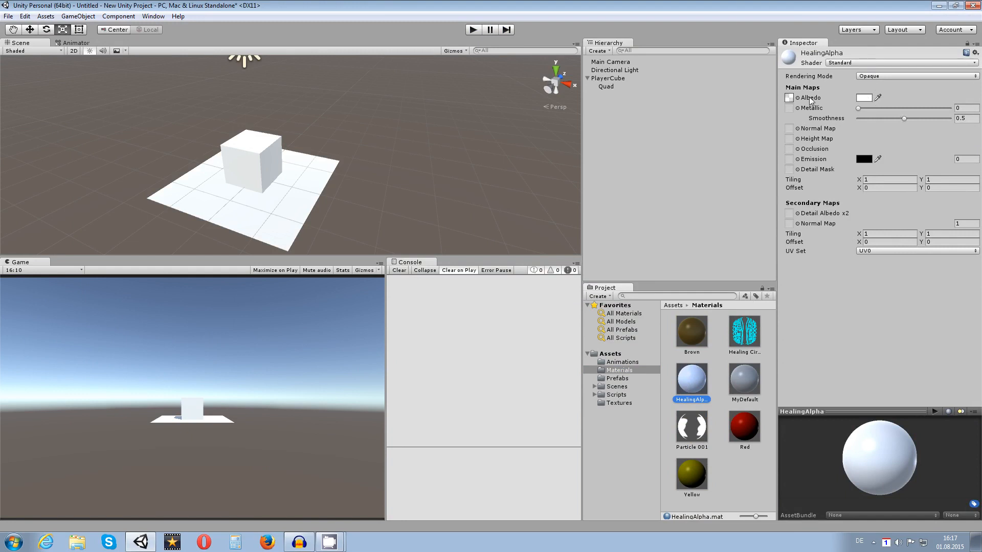
pyautogui.click(789, 98)
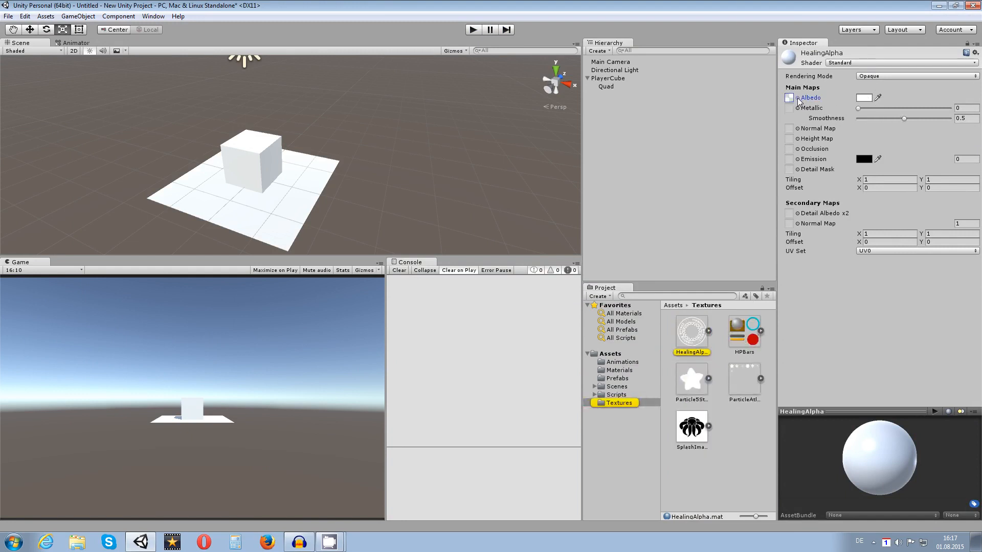
pyautogui.click(797, 98)
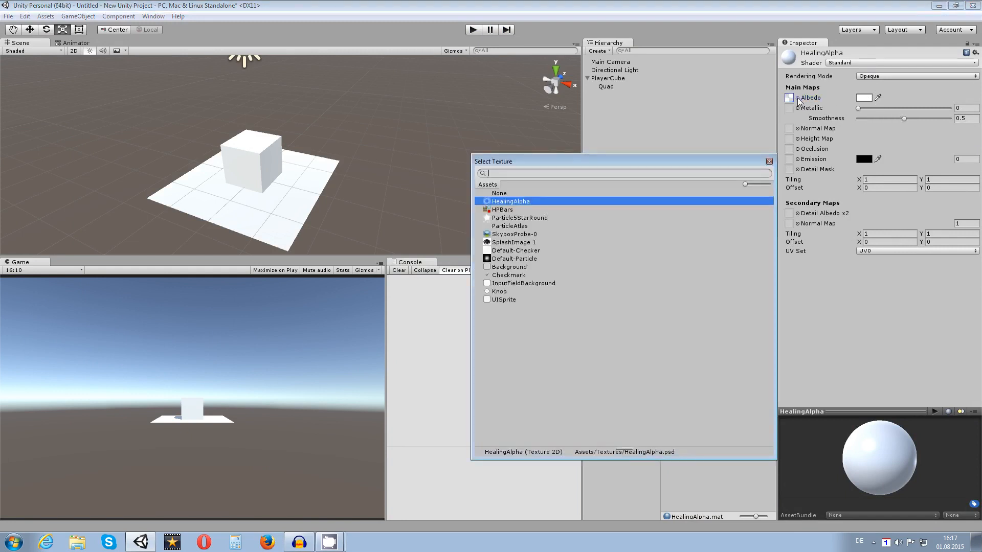
pyautogui.doubleClick(506, 203)
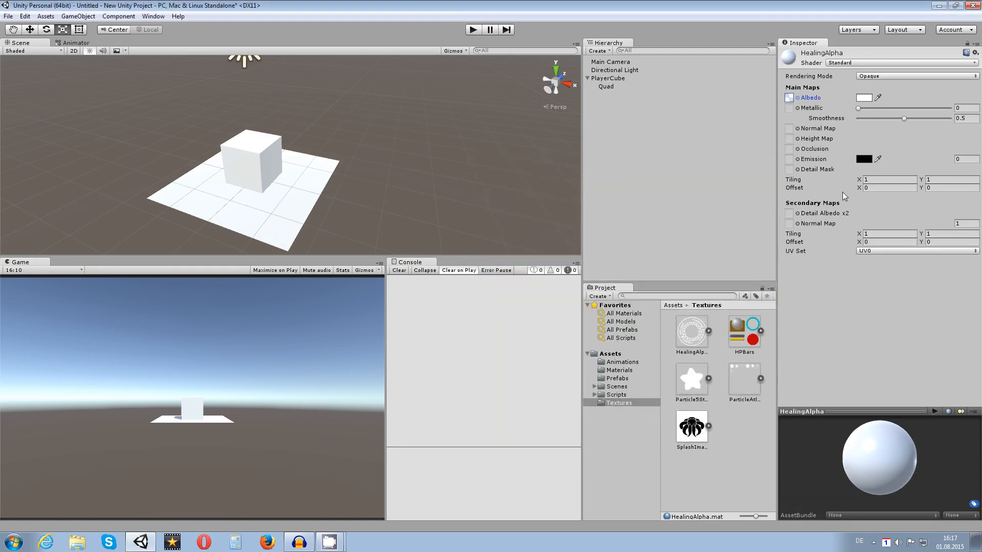
# Change the HealingAlpha material's shader to Particles/Alpha Blended and rotate its preview.
pyautogui.click(840, 63)
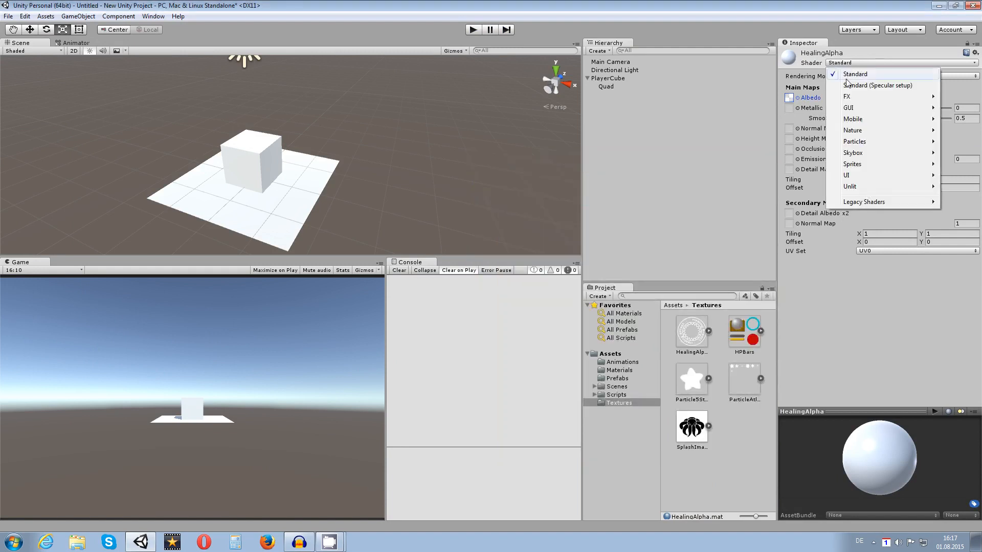
pyautogui.moveTo(842, 143)
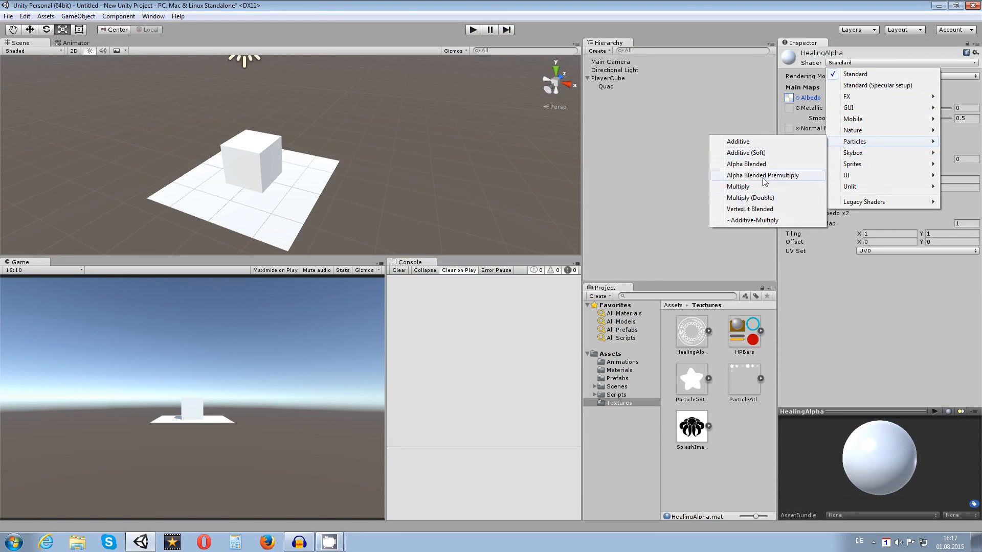
pyautogui.click(749, 164)
pyautogui.moveTo(869, 437)
pyautogui.mouseDown()
pyautogui.moveTo(924, 435)
pyautogui.moveTo(948, 457)
pyautogui.moveTo(934, 469)
pyautogui.moveTo(909, 447)
pyautogui.moveTo(924, 422)
pyautogui.moveTo(928, 431)
pyautogui.moveTo(894, 438)
pyautogui.moveTo(918, 435)
pyautogui.moveTo(908, 446)
pyautogui.mouseUp()
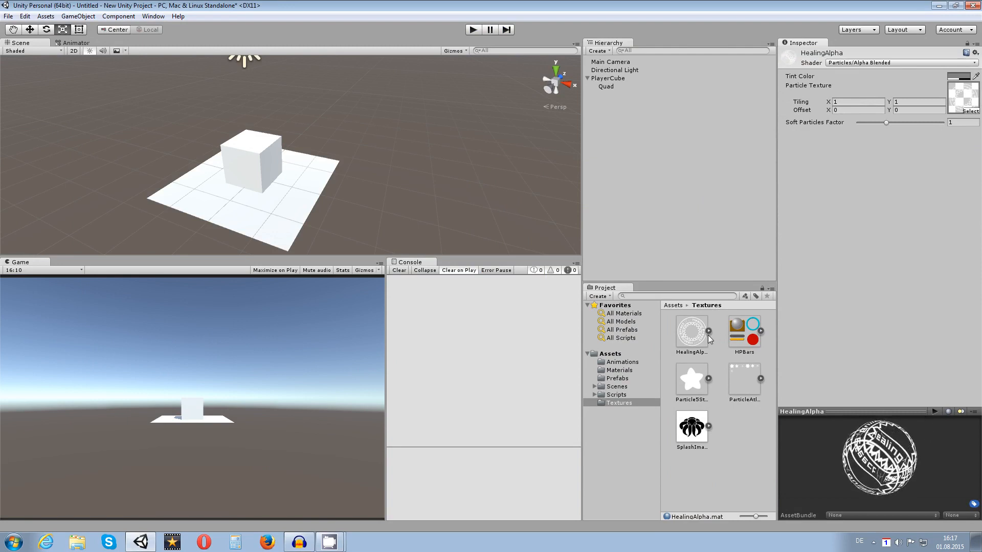
# Apply the HealingAlpha material to the quad beneath the player cube in the scene.
pyautogui.click(617, 373)
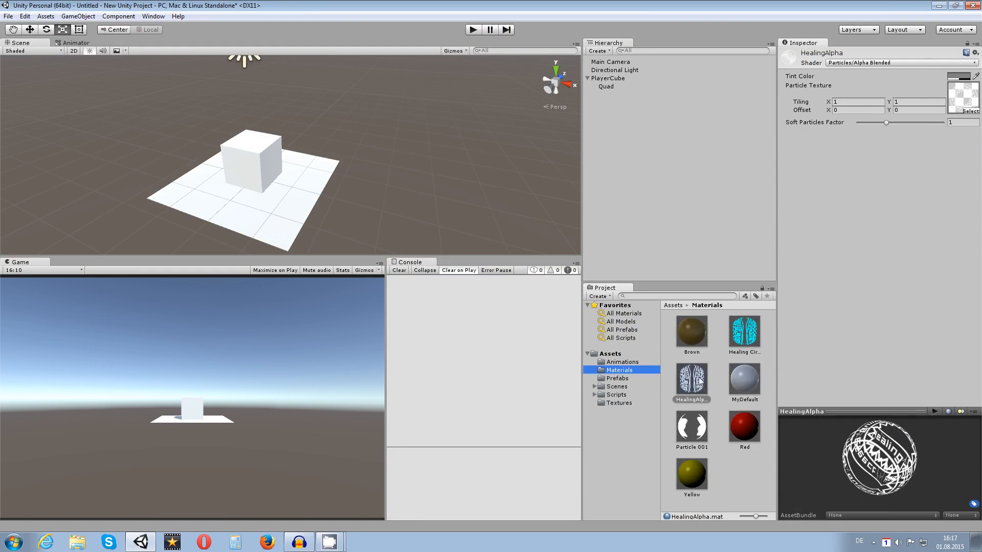
pyautogui.moveTo(691, 381); pyautogui.dragTo(317, 191)
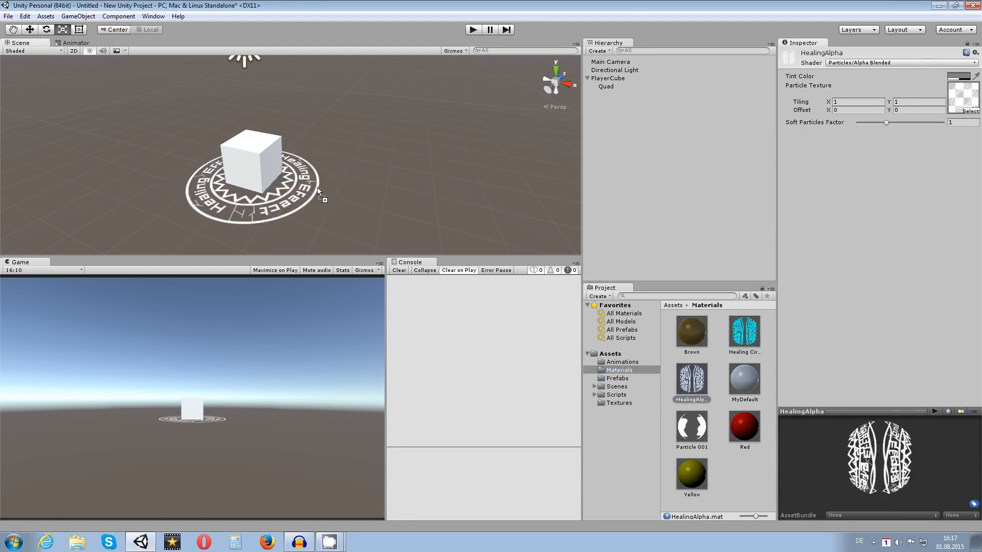
pyautogui.moveTo(352, 115)
pyautogui.keyDown('alt'); pyautogui.mouseDown()
pyautogui.moveTo(388, 194)
pyautogui.moveTo(448, 269)
pyautogui.moveTo(429, 46)
pyautogui.moveTo(422, 103)
pyautogui.moveTo(382, 171)
pyautogui.mouseUp(); pyautogui.keyUp('alt')
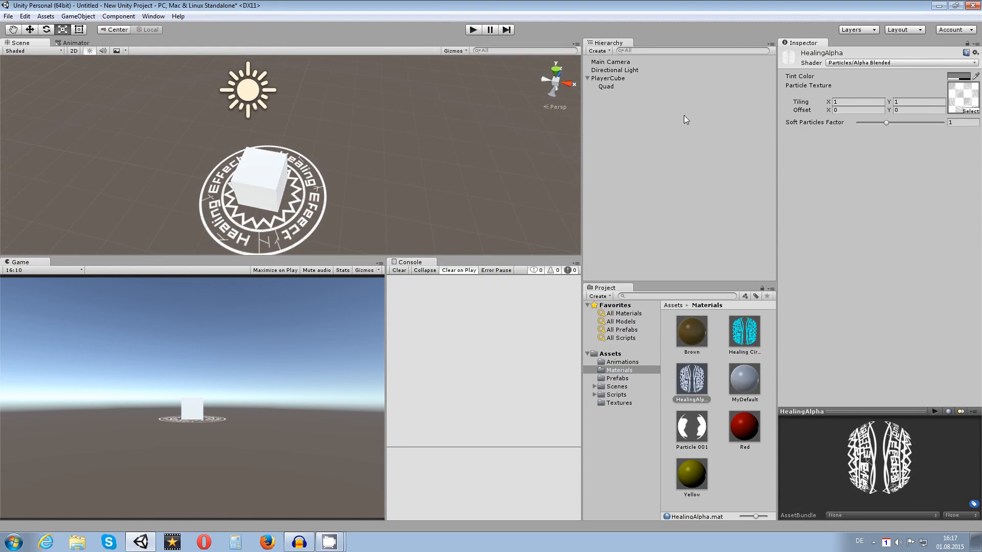
# Set the HealingAlpha material's tint color to a bright cyan, about 00E9FF.
pyautogui.click(687, 382)
pyautogui.click(956, 77)
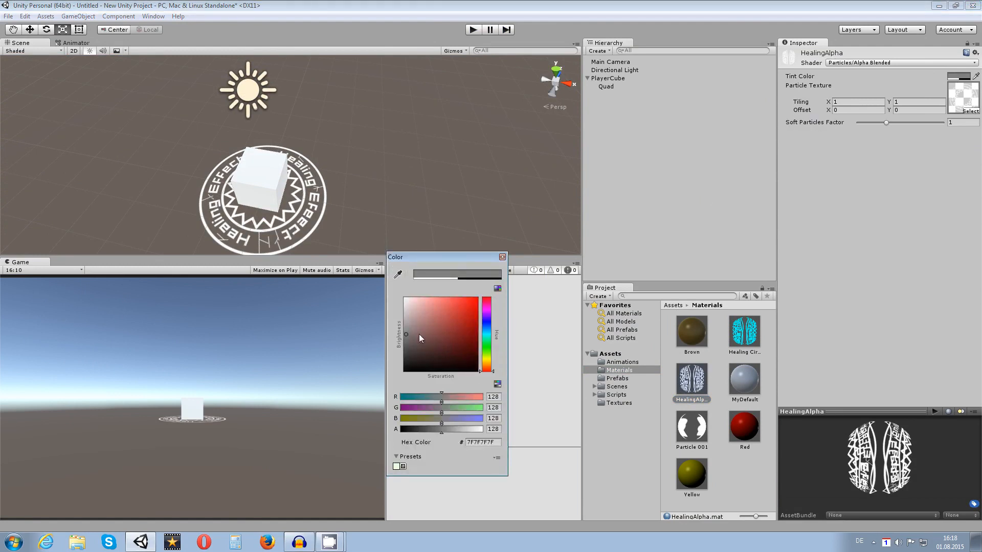
pyautogui.click(486, 334)
pyautogui.click(475, 306)
pyautogui.moveTo(486, 305); pyautogui.dragTo(500, 291)
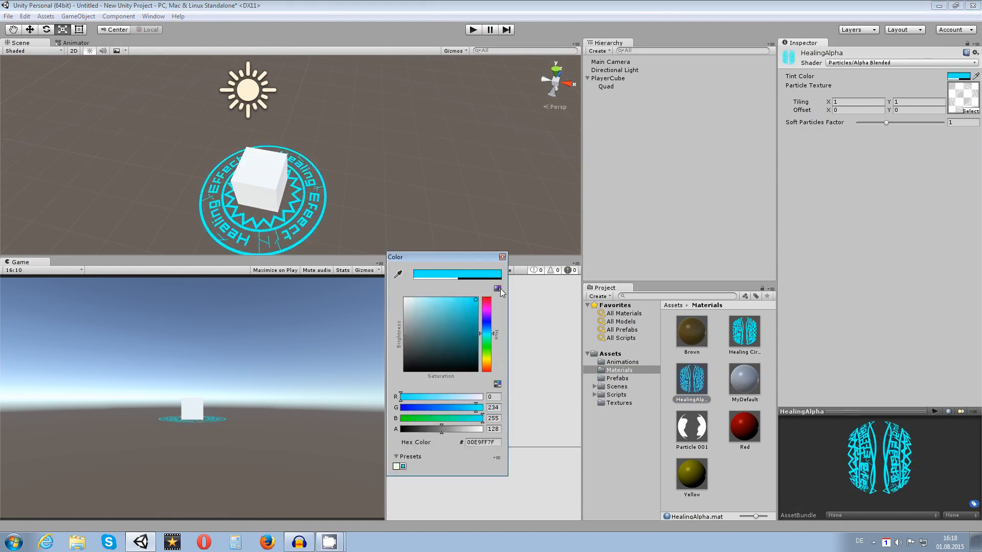
pyautogui.moveTo(457, 336); pyautogui.dragTo(474, 379)
pyautogui.moveTo(459, 323)
pyautogui.mouseDown()
pyautogui.moveTo(475, 318)
pyautogui.moveTo(453, 370)
pyautogui.moveTo(425, 374)
pyautogui.moveTo(502, 283)
pyautogui.mouseUp()
pyautogui.click(502, 257)
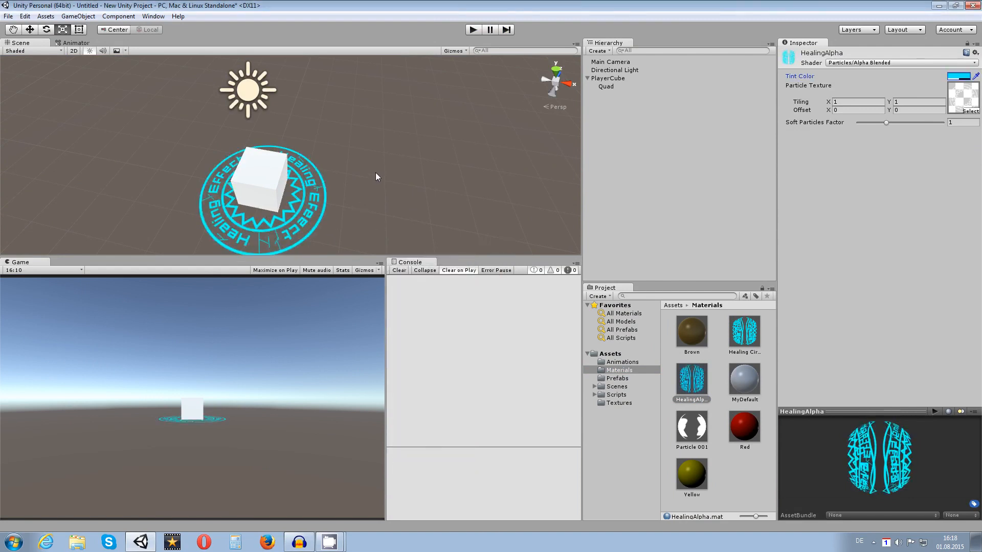
# Examine the cyan healing circle around the player cube from several angles and distances.
pyautogui.keyDown('alt'); pyautogui.moveTo(295, 214); pyautogui.dragTo(364, 200); pyautogui.keyUp('alt')
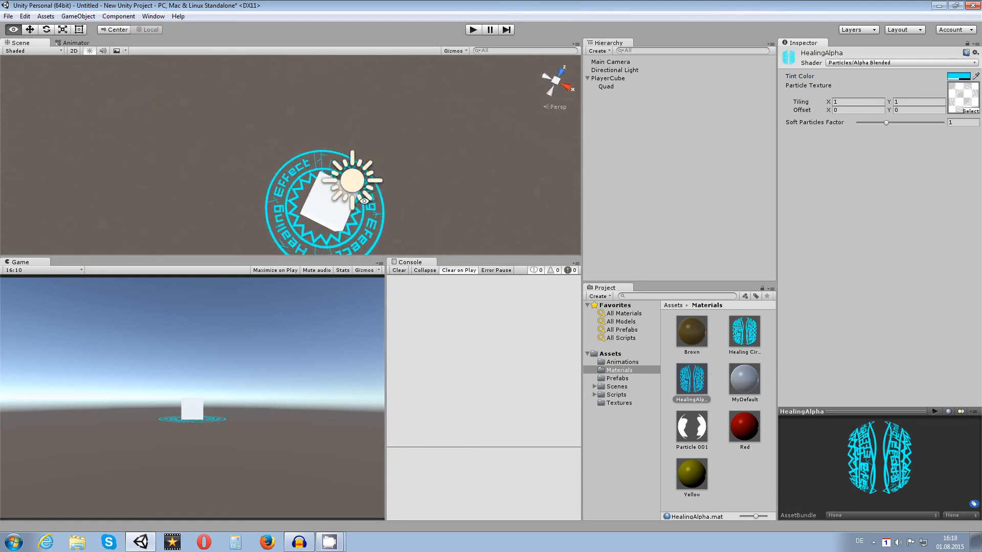
pyautogui.moveTo(364, 201); pyautogui.dragTo(356, 169, button='middle')
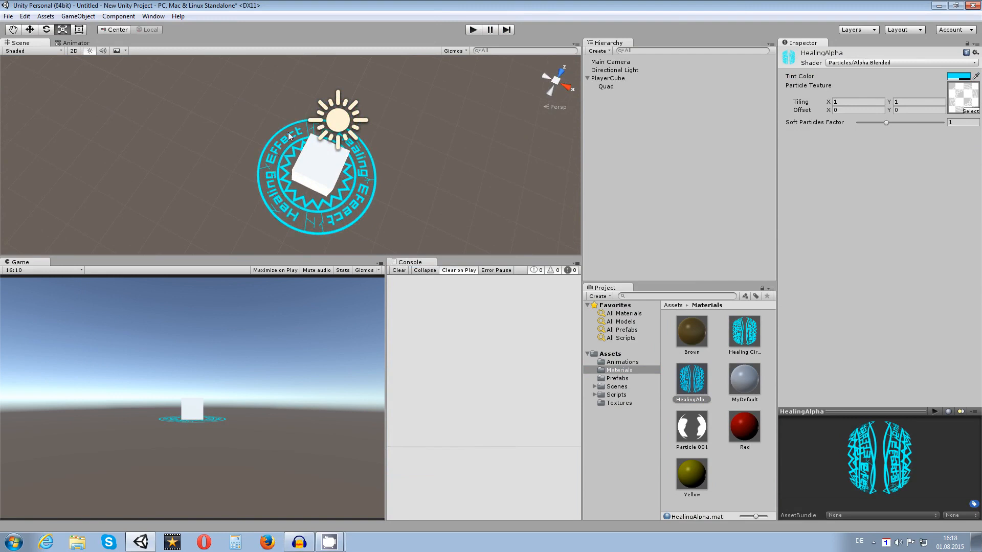
pyautogui.keyDown('alt'); pyautogui.moveTo(356, 207); pyautogui.dragTo(372, 203); pyautogui.keyUp('alt')
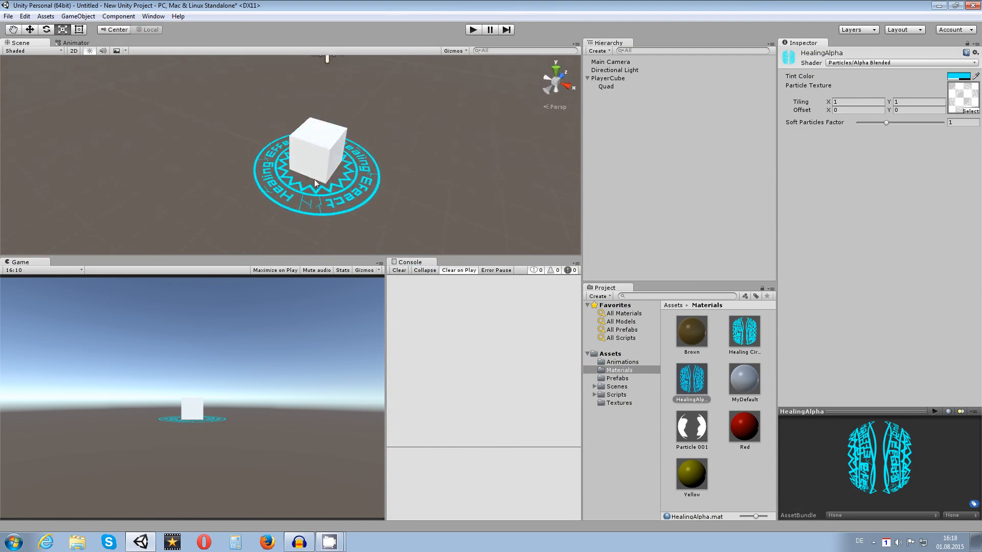
pyautogui.scroll(-2, 400, 152)
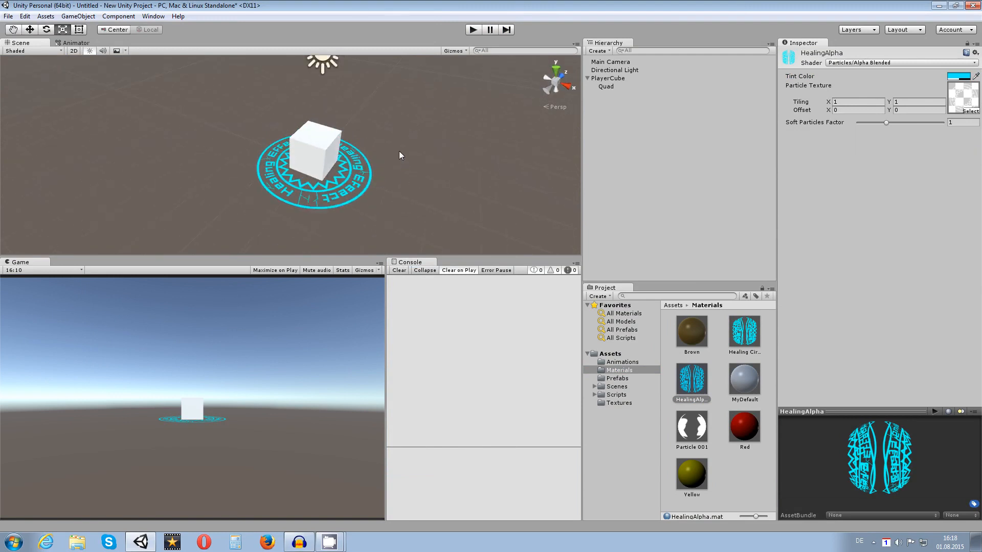
pyautogui.scroll(3, 403, 155)
pyautogui.moveTo(470, 159); pyautogui.dragTo(447, 158, button='middle')
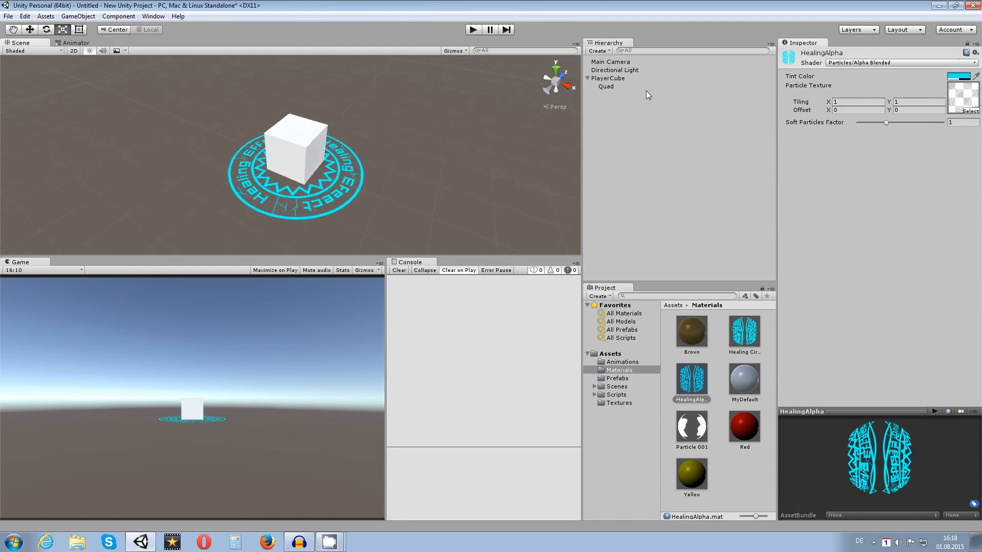
# Rename the quad under PlayerCube as HealingSpell.
pyautogui.click(604, 87)
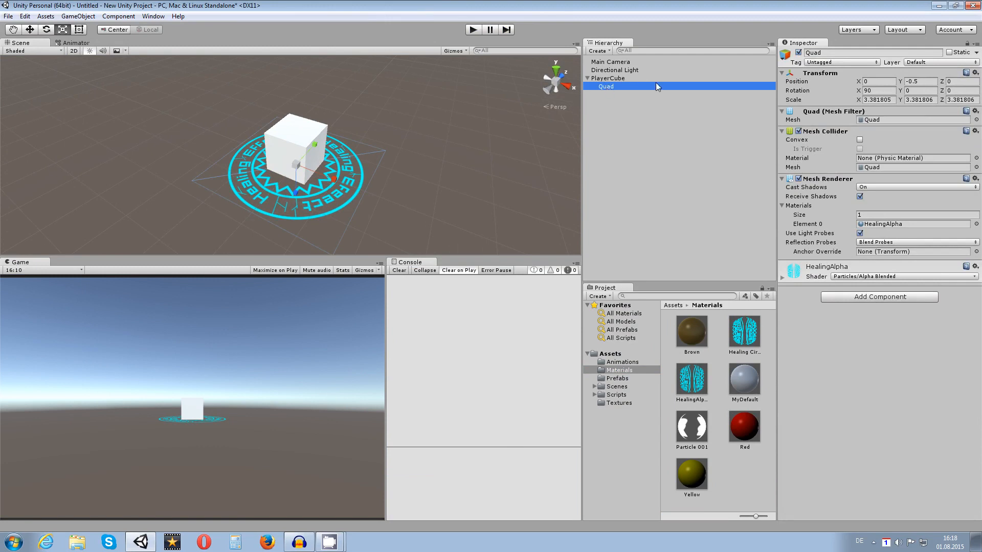
pyautogui.click(836, 52)
pyautogui.write('HealingSp')
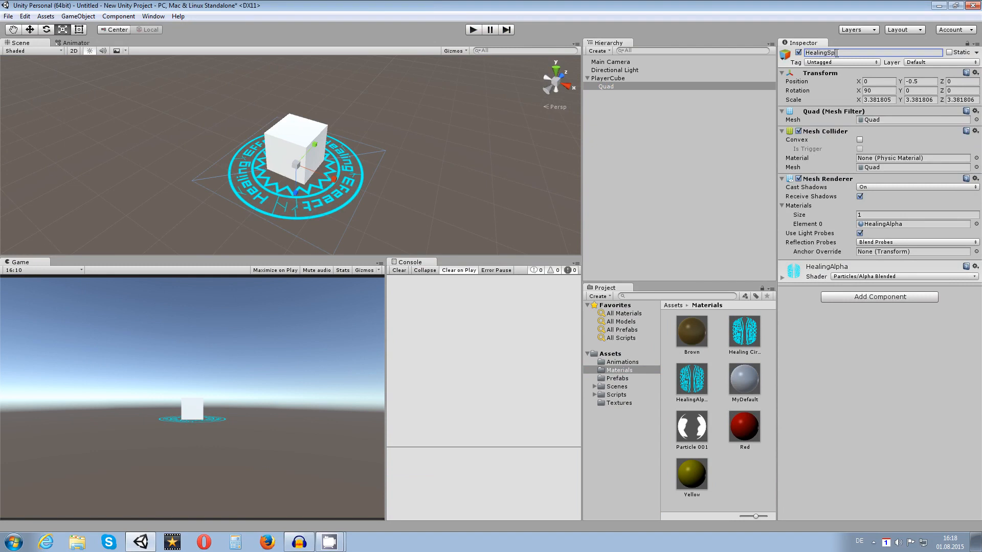
pyautogui.press('Return')
# Add a particle system as a child of HealingSpell and set its Y rotation to 180 and Z rotation to 0.
pyautogui.rightClick(664, 88)
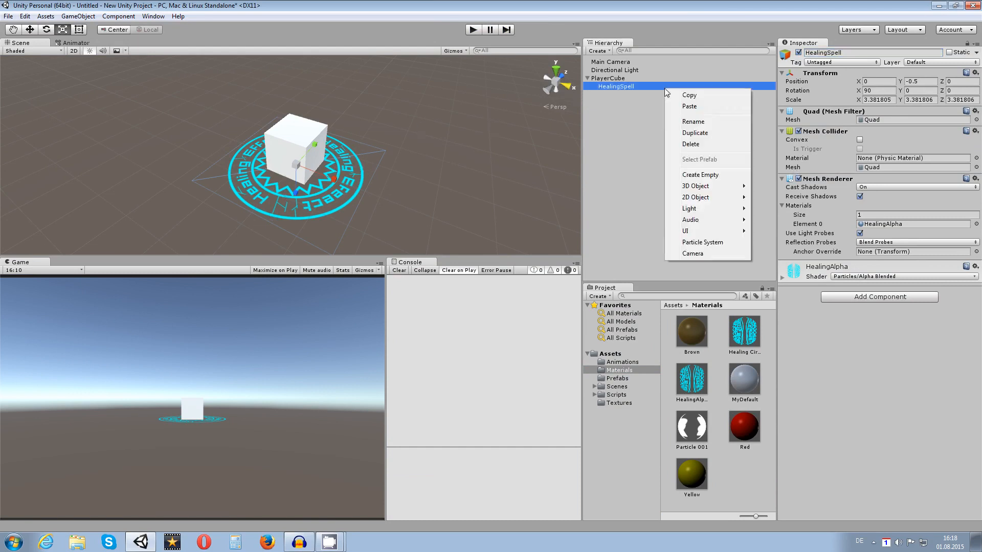
pyautogui.click(708, 240)
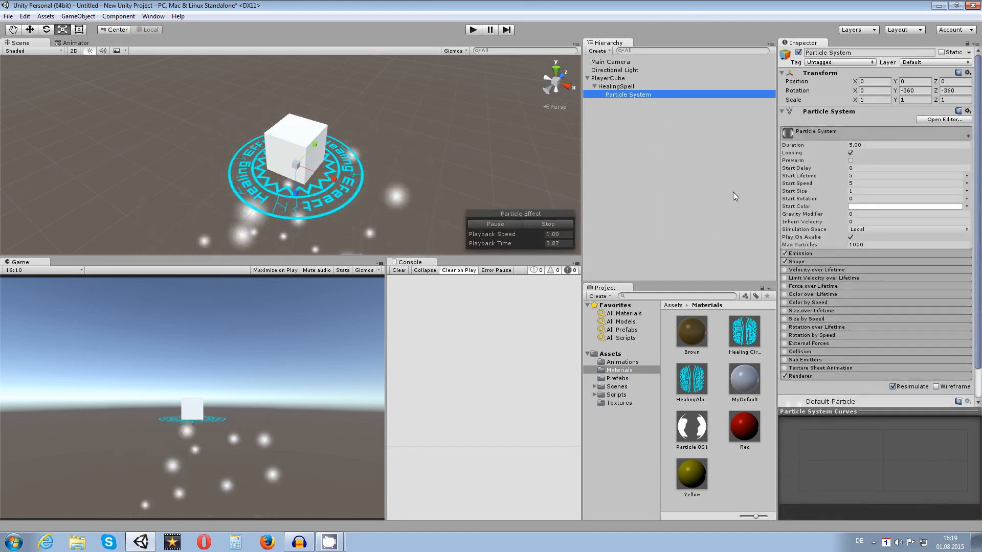
pyautogui.click(915, 91)
pyautogui.write('180')
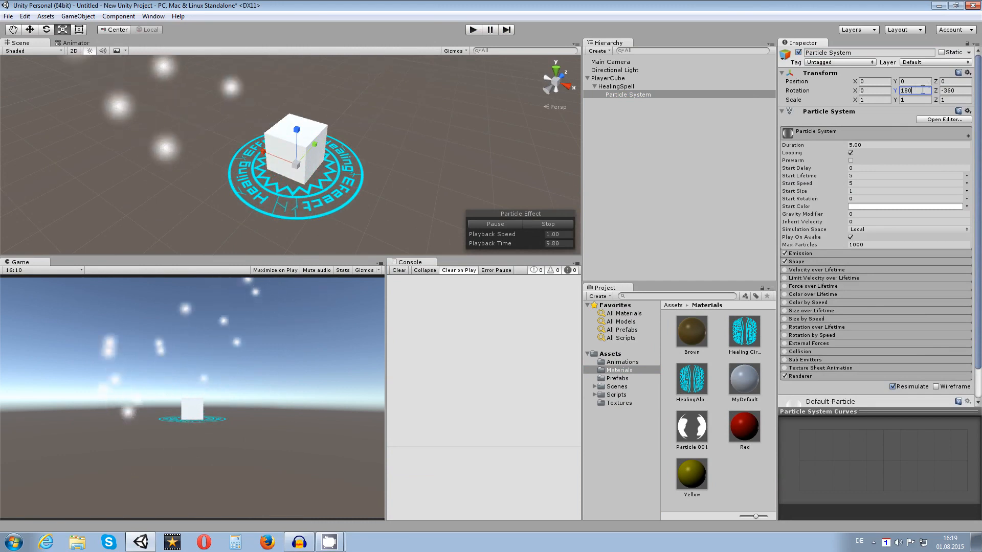
pyautogui.click(955, 90)
pyautogui.write('0')
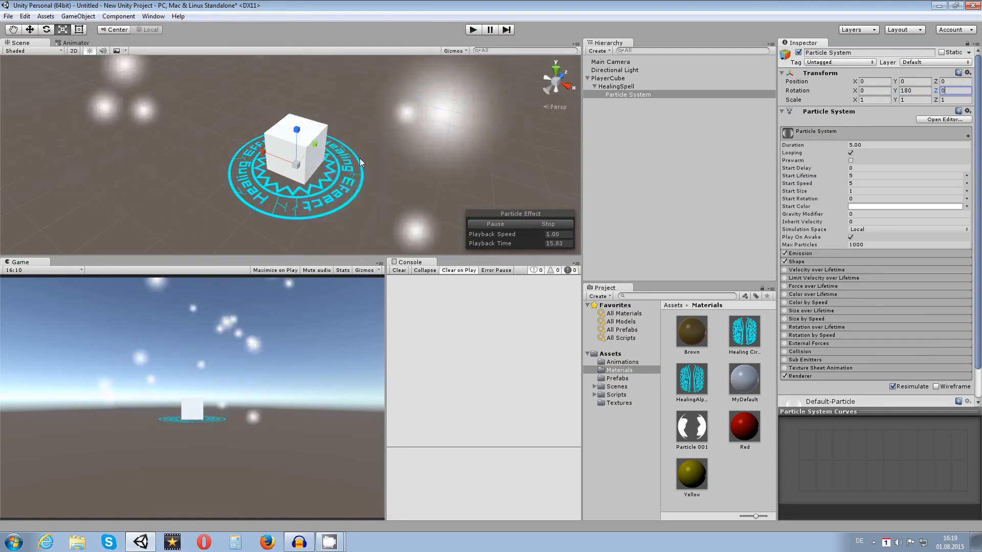
# Turn off the particle system's Shape module.
pyautogui.click(801, 261)
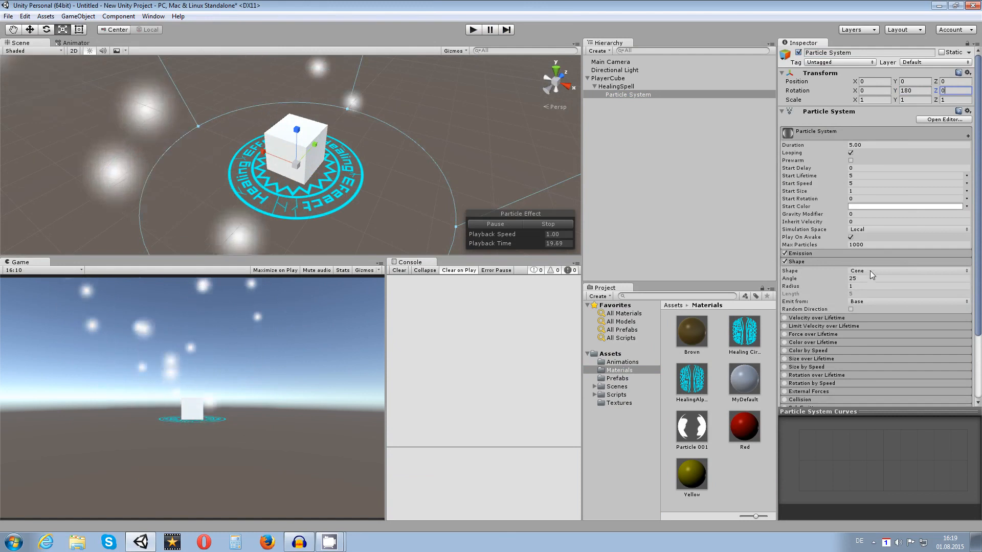
pyautogui.click(785, 262)
pyautogui.scroll(-10, 422, 153)
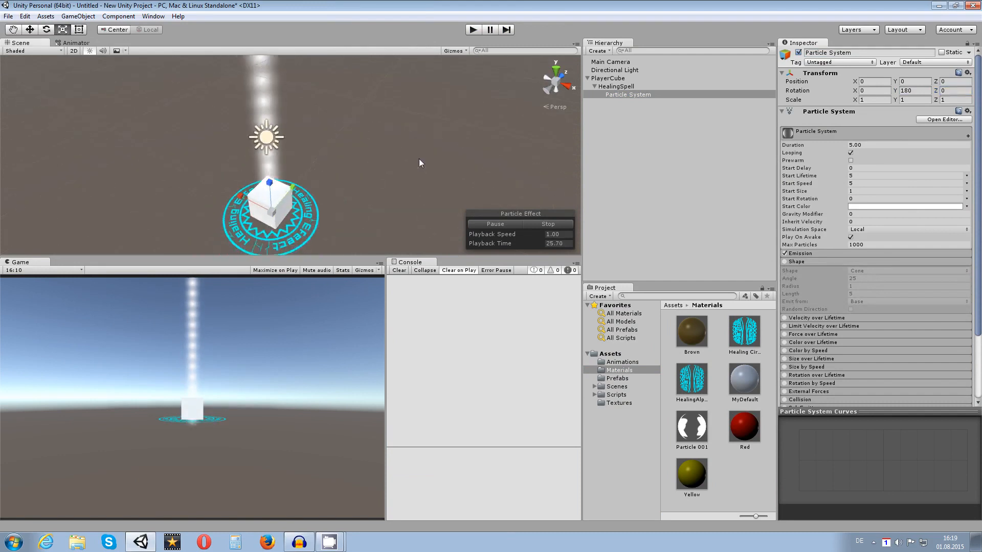
# Set the particle system's start lifetime to 1.
pyautogui.scroll(3, 381, 154)
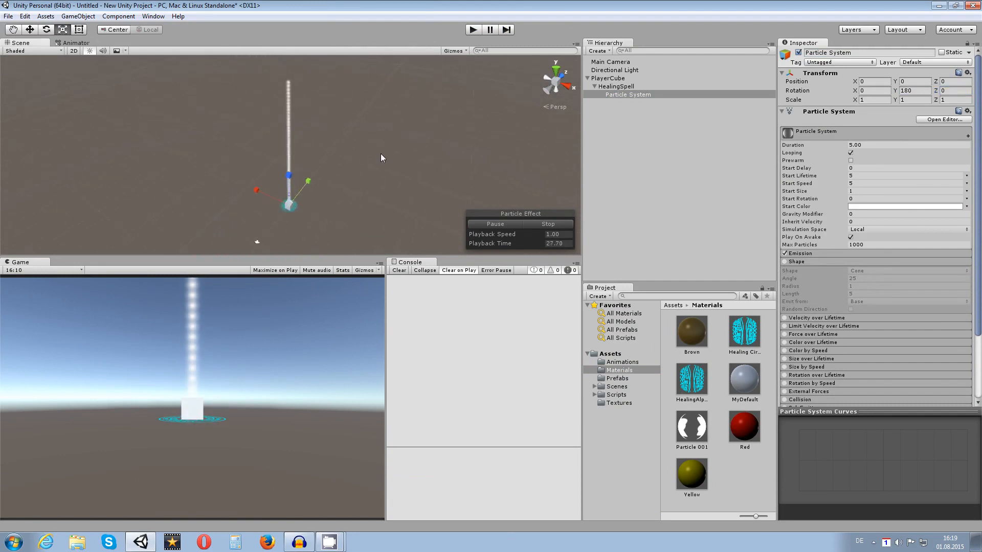
pyautogui.scroll(4, 336, 223)
pyautogui.scroll(5, 324, 182)
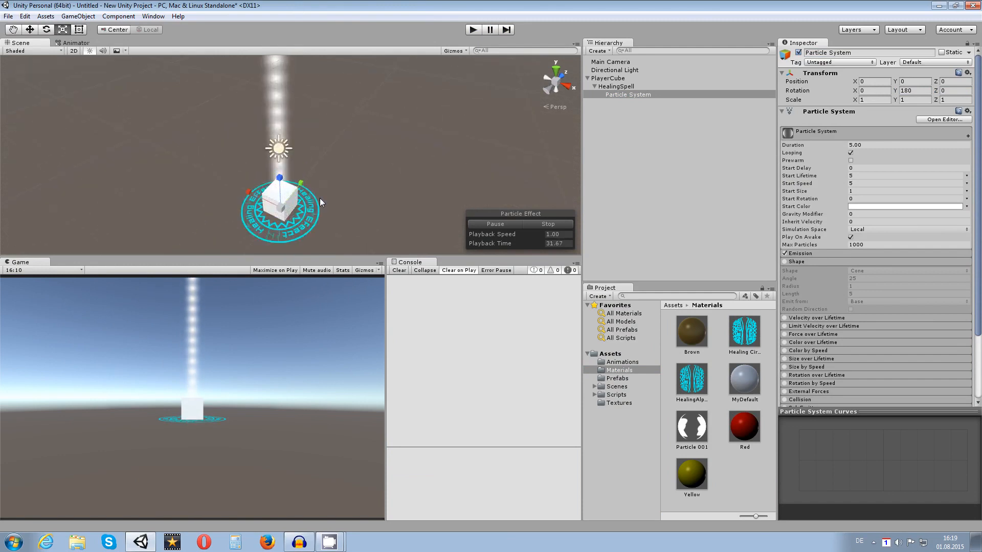
pyautogui.scroll(-7, 415, 92)
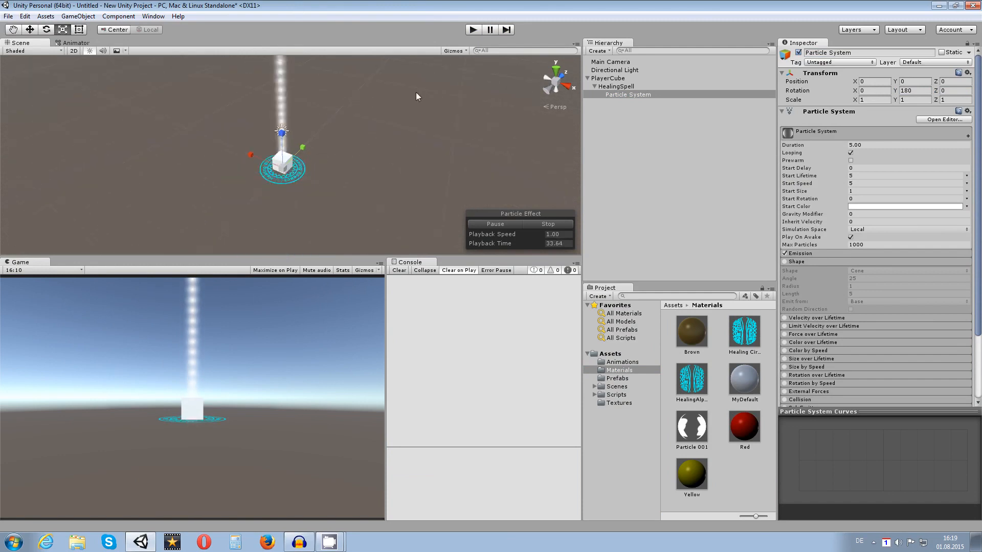
pyautogui.moveTo(397, 111); pyautogui.dragTo(417, 173, button='middle')
pyautogui.scroll(-1, 388, 169)
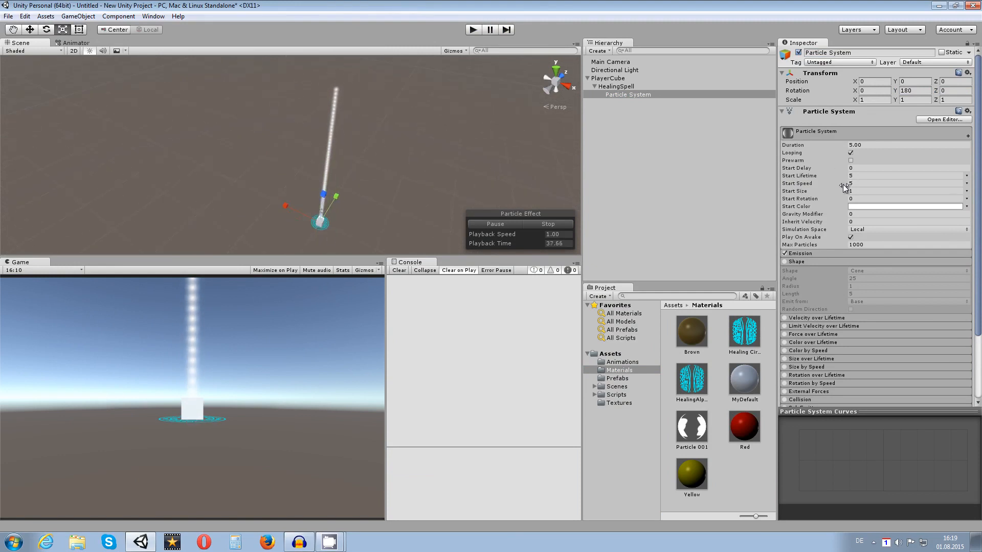
pyautogui.click(864, 175)
pyautogui.write('1')
# Set the particle system's emission rate to 150.
pyautogui.moveTo(376, 179); pyautogui.dragTo(346, 133, button='middle')
pyautogui.scroll(5, 346, 134)
pyautogui.press('f')
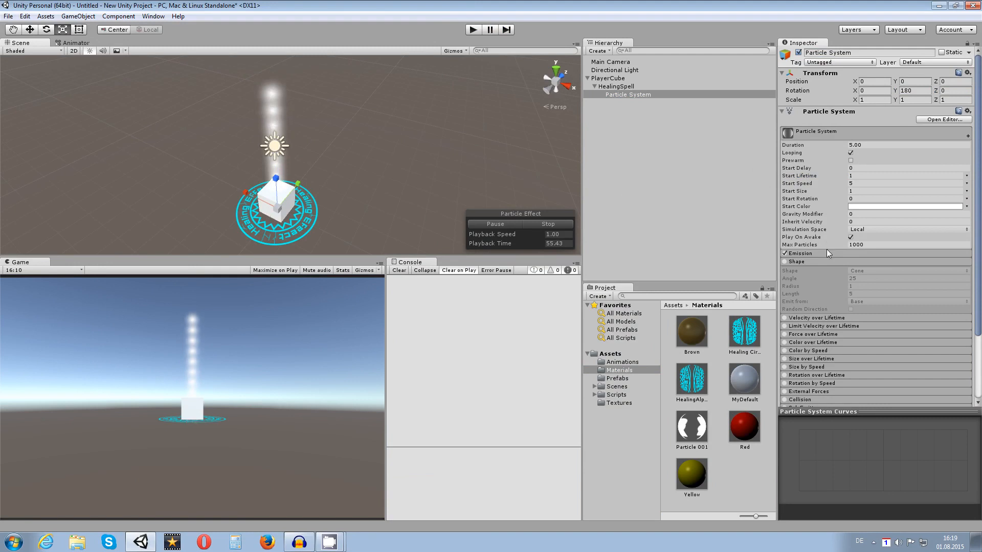
pyautogui.click(798, 254)
pyautogui.click(872, 263)
pyautogui.write('150')
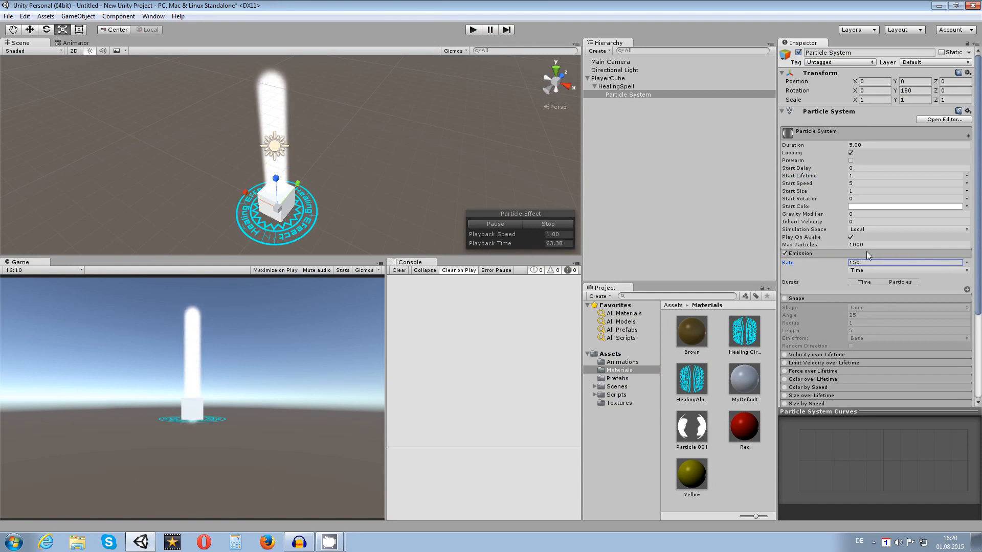
# Set the particle system's start size to 0.3.
pyautogui.moveTo(312, 159); pyautogui.dragTo(323, 161, button='middle')
pyautogui.scroll(1, 323, 160)
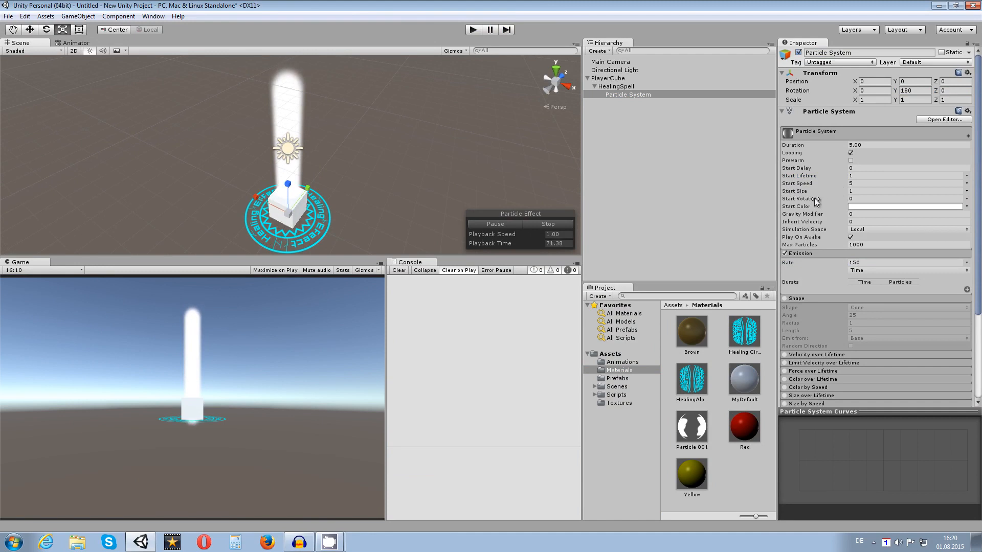
pyautogui.click(851, 191)
pyautogui.moveTo(838, 195); pyautogui.dragTo(821, 194)
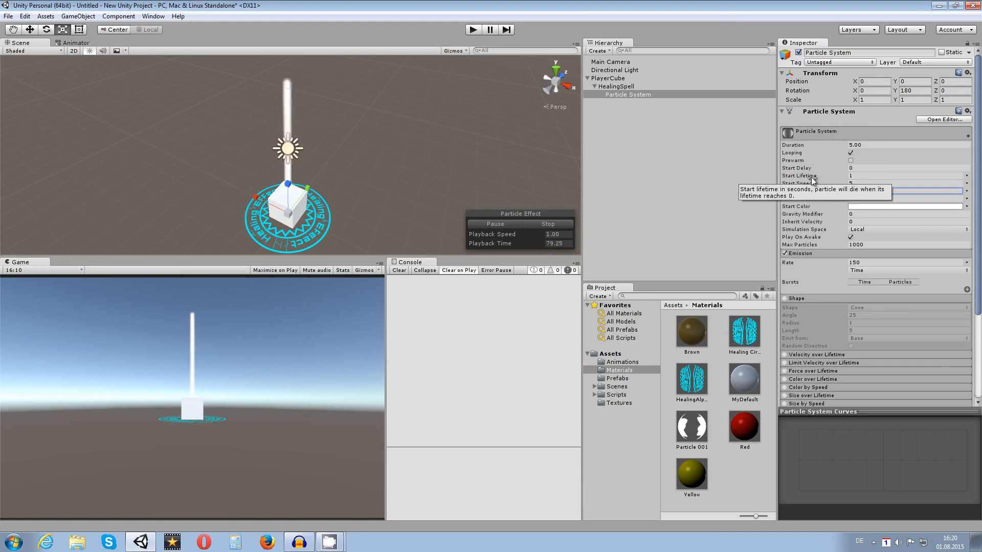
pyautogui.write('0.3')
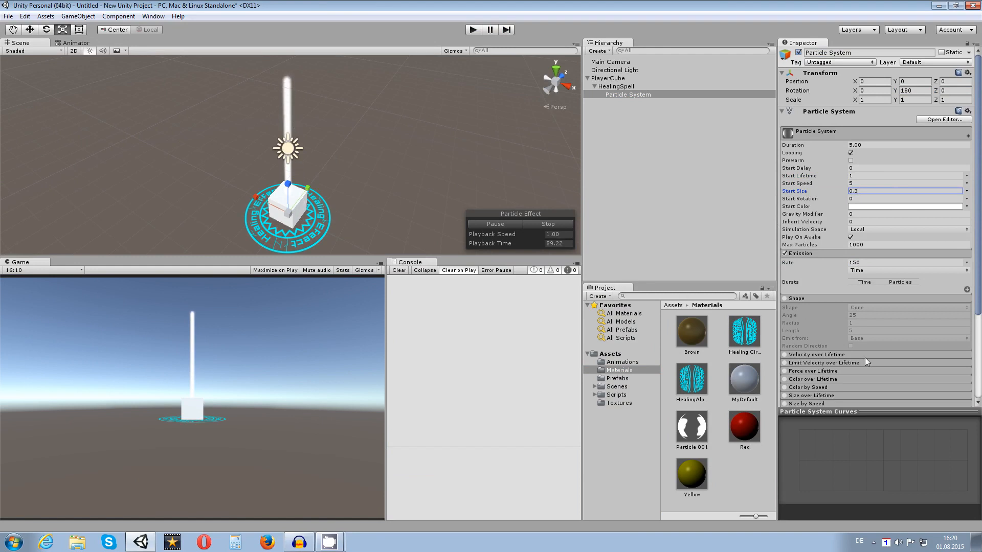
# Enable Size over Lifetime and give its size curve a straight linear fall from 1.0 to 0.
pyautogui.scroll(-3, 864, 357)
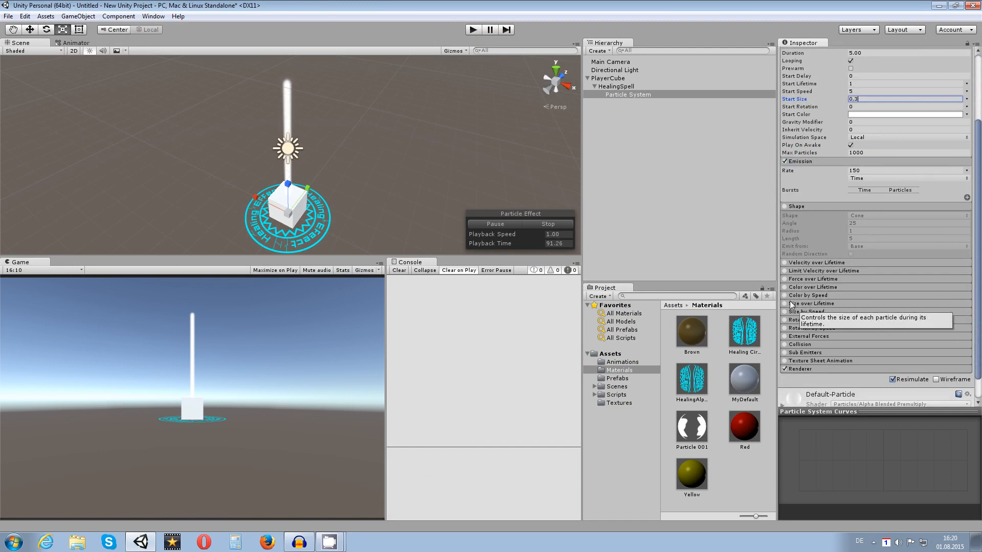
pyautogui.click(784, 304)
pyautogui.click(818, 304)
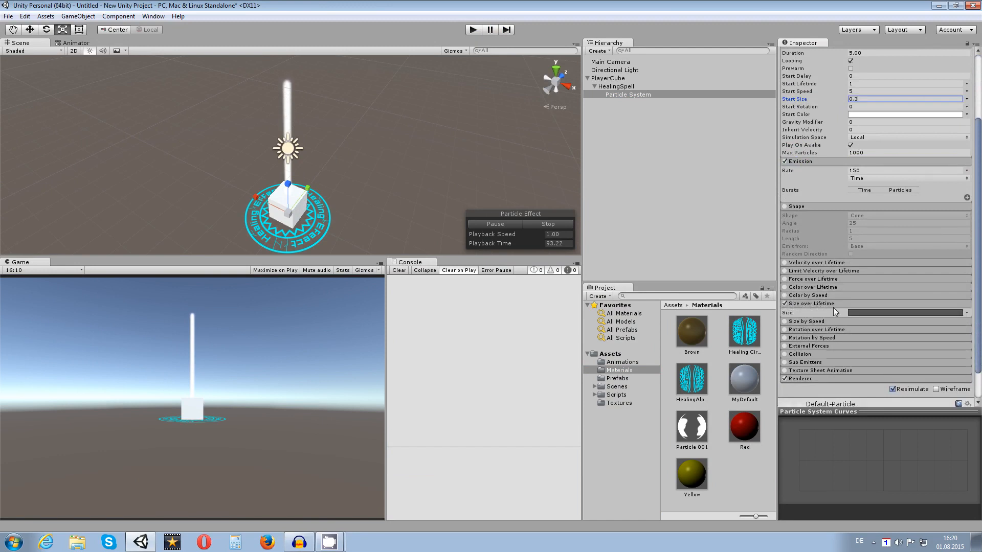
pyautogui.click(859, 313)
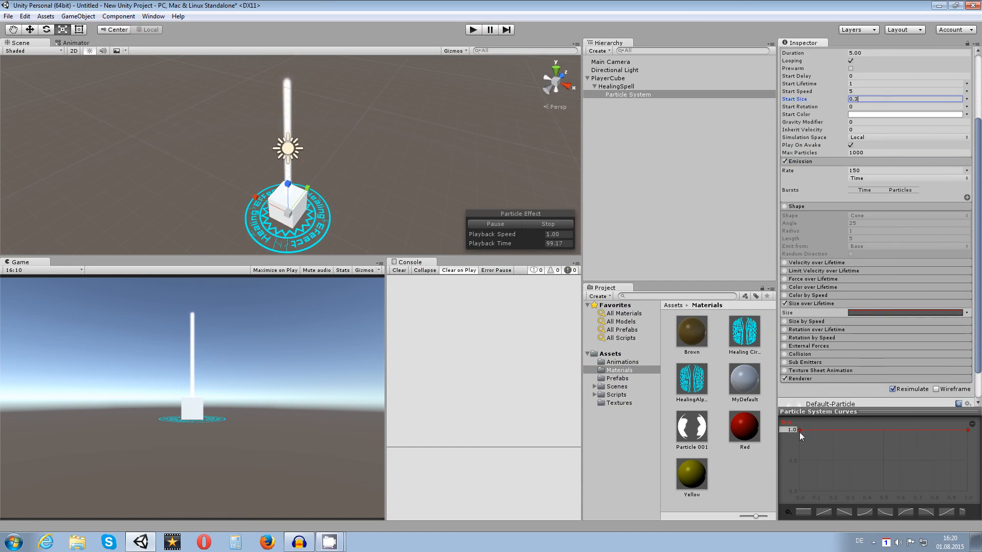
pyautogui.moveTo(966, 433); pyautogui.dragTo(968, 499)
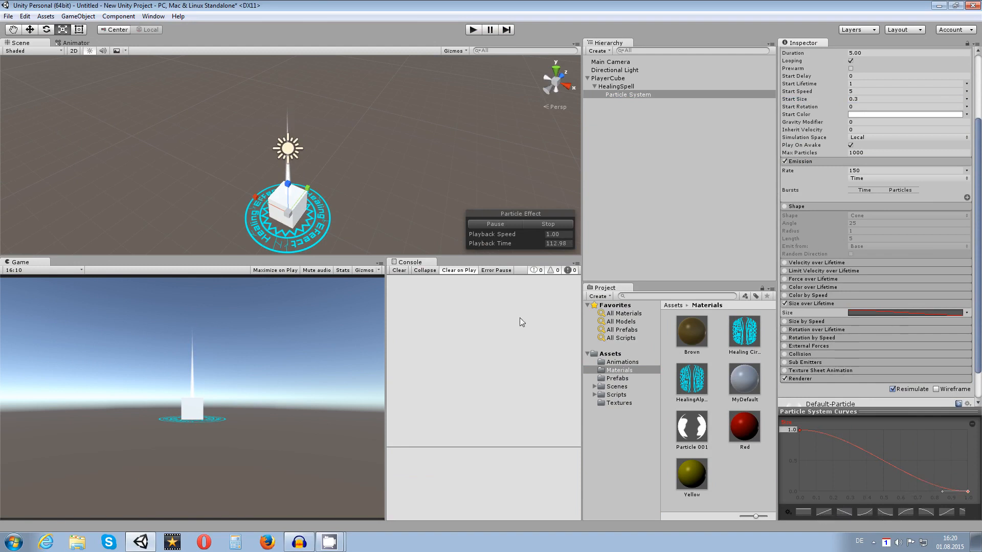
pyautogui.click(844, 512)
# Move the particle beam along its X axis to the outer edge of the healing circle, at about X 0.4576.
pyautogui.scroll(1, 320, 135)
pyautogui.moveTo(320, 135); pyautogui.dragTo(297, 113, button='middle')
pyautogui.scroll(2, 299, 116)
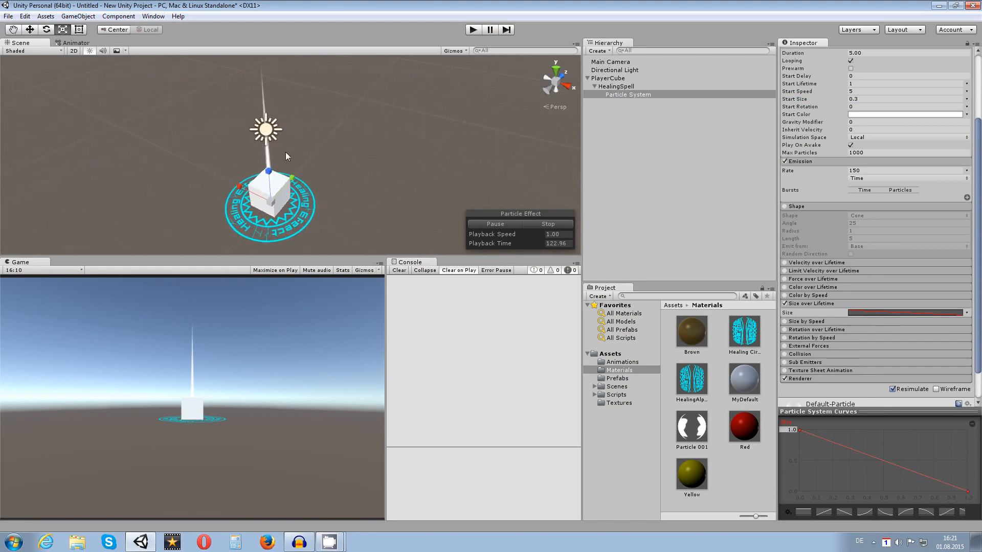
pyautogui.click(29, 29)
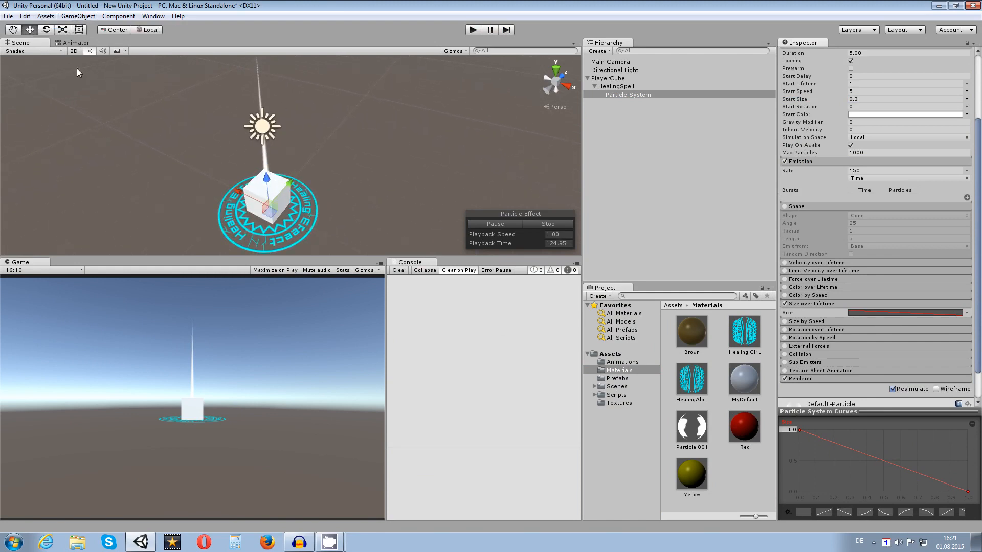
pyautogui.moveTo(240, 200); pyautogui.dragTo(278, 217)
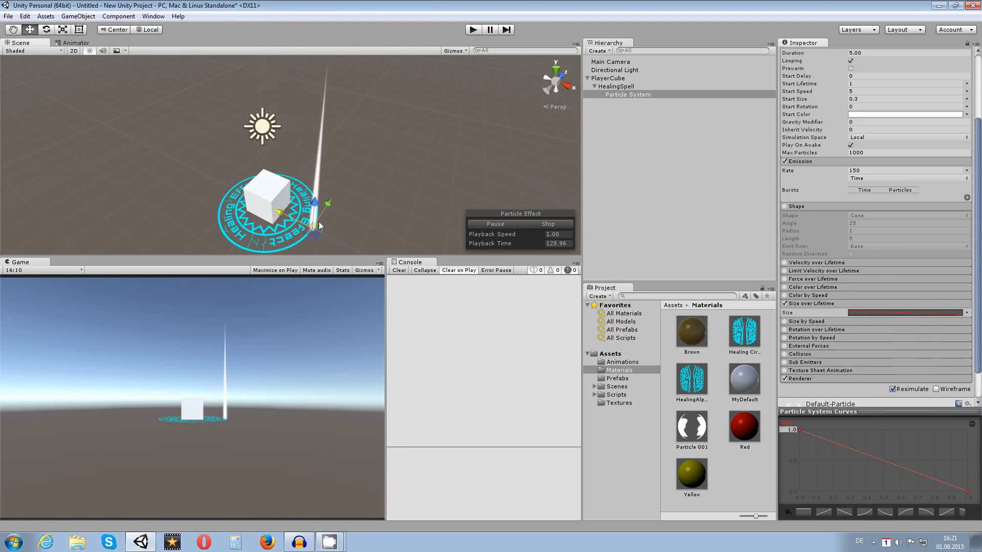
pyautogui.press('f')
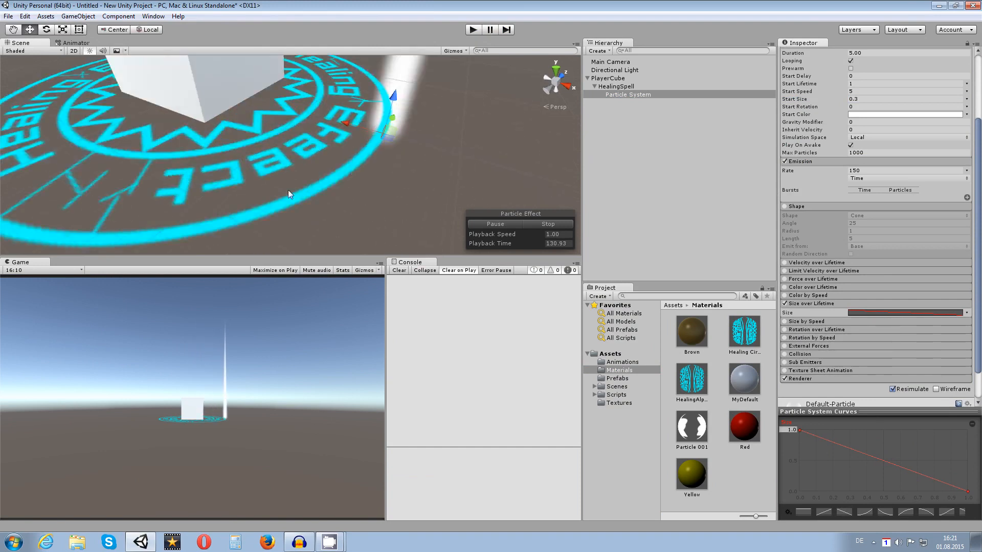
pyautogui.moveTo(350, 126); pyautogui.dragTo(345, 124)
pyautogui.scroll(-8, 352, 131)
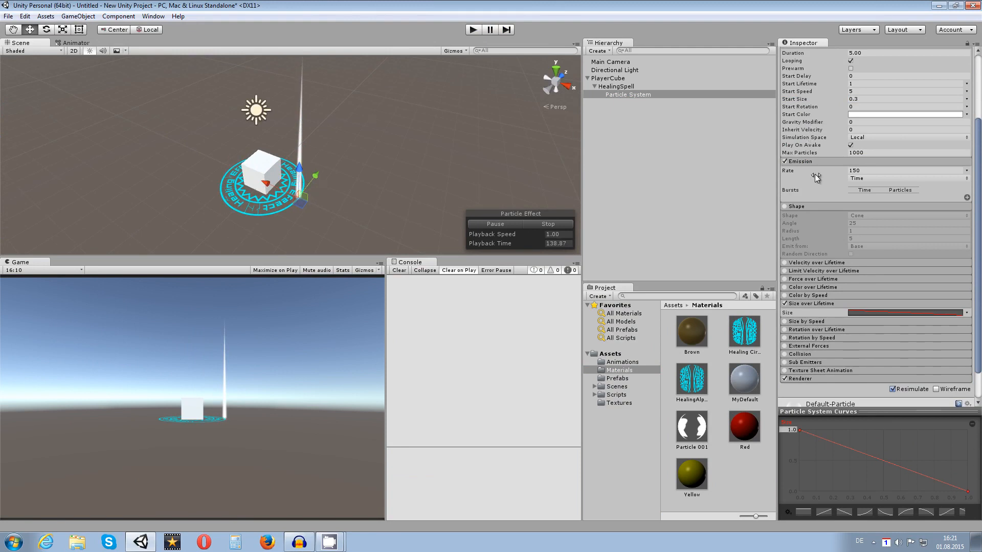
# Set the particle system's start color to a bright cyan, about 00F4FF.
pyautogui.scroll(3, 813, 178)
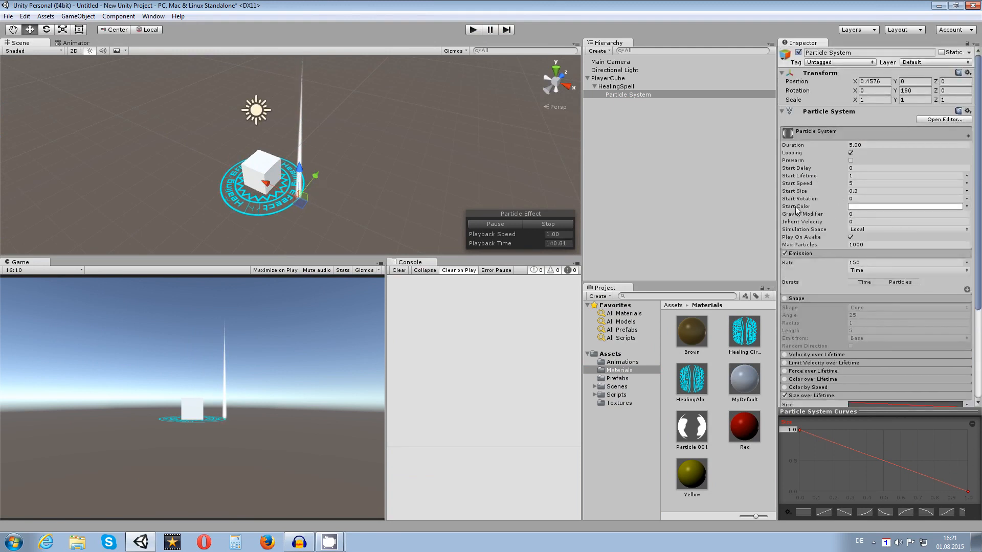
pyautogui.click(862, 206)
pyautogui.moveTo(486, 344); pyautogui.dragTo(492, 336)
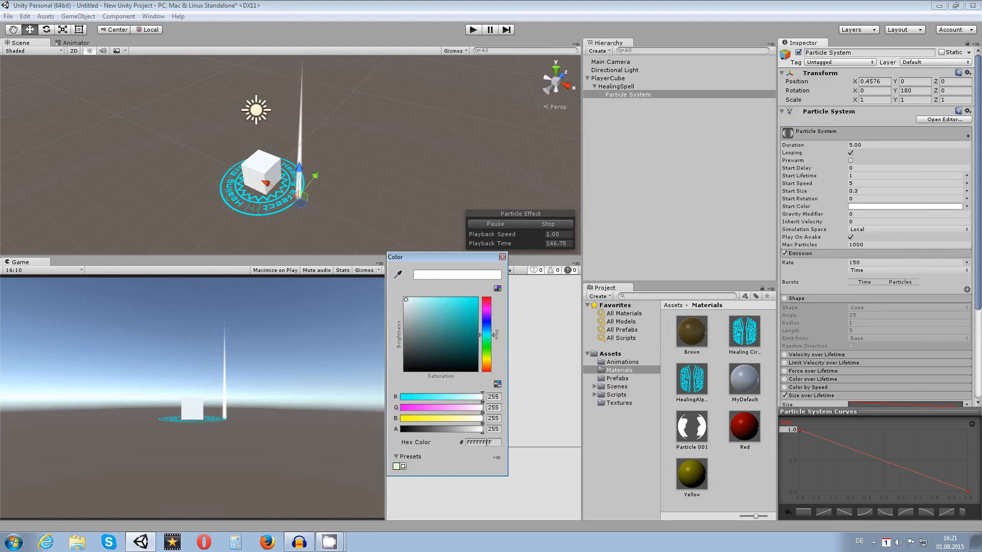
pyautogui.moveTo(475, 300); pyautogui.dragTo(485, 290)
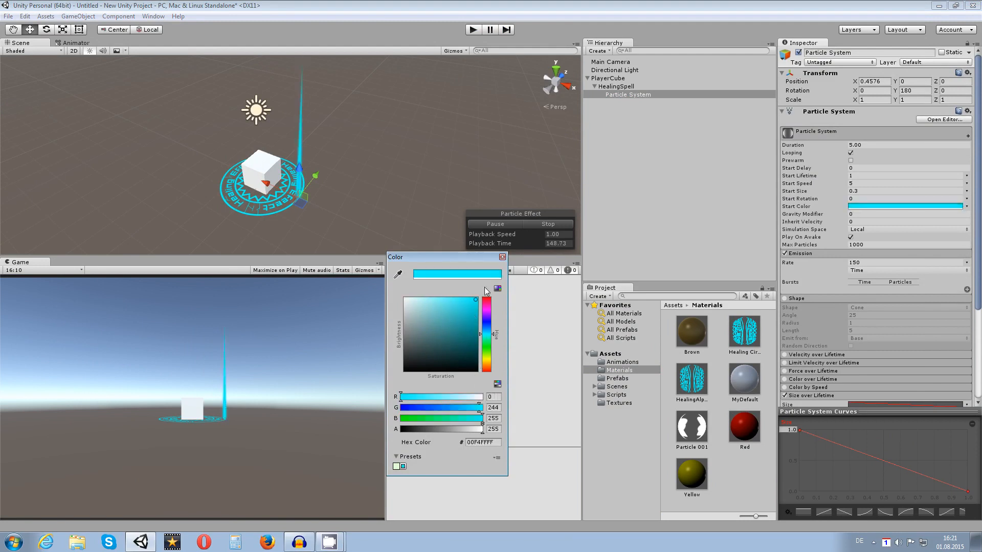
pyautogui.click(502, 258)
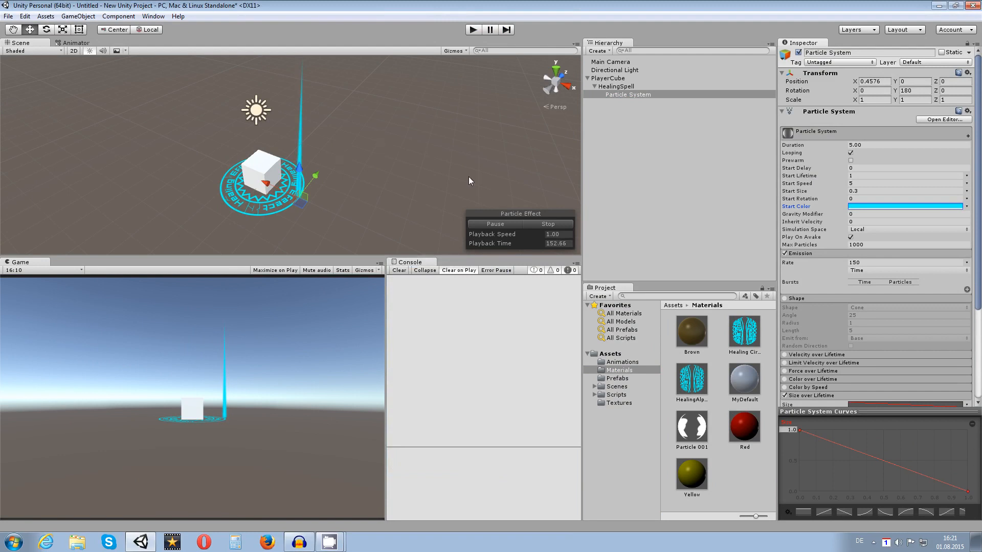
# Look through the project's Scenes and Prefabs folders.
pyautogui.moveTo(346, 182); pyautogui.dragTo(393, 183, button='middle')
pyautogui.scroll(2, 389, 183)
pyautogui.moveTo(442, 146); pyautogui.dragTo(409, 167, button='middle')
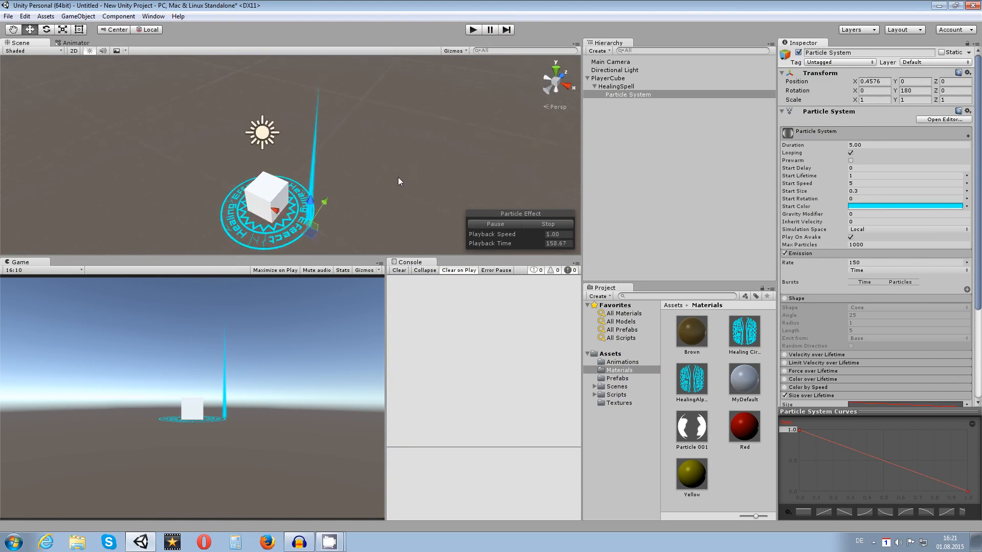
pyautogui.click(616, 387)
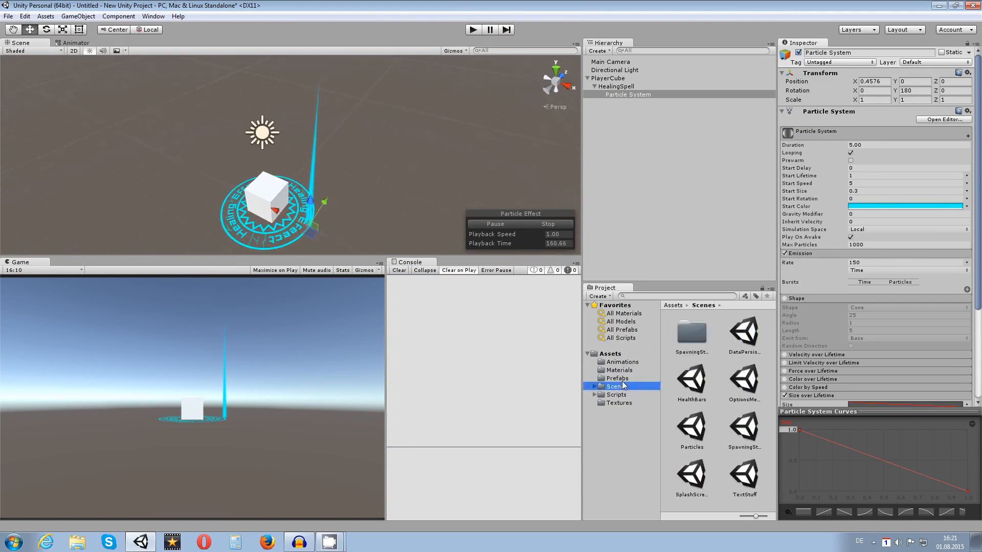
pyautogui.click(621, 379)
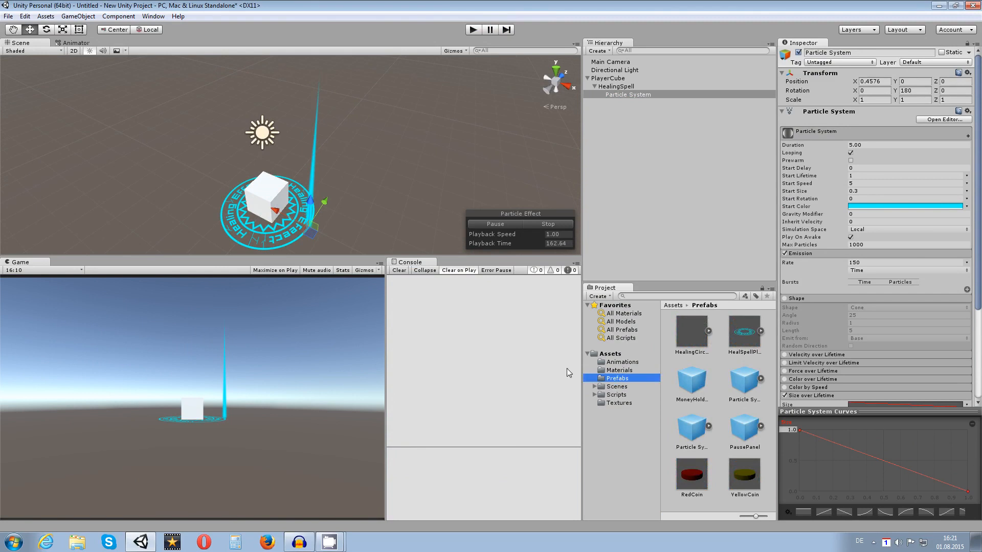
pyautogui.click(624, 387)
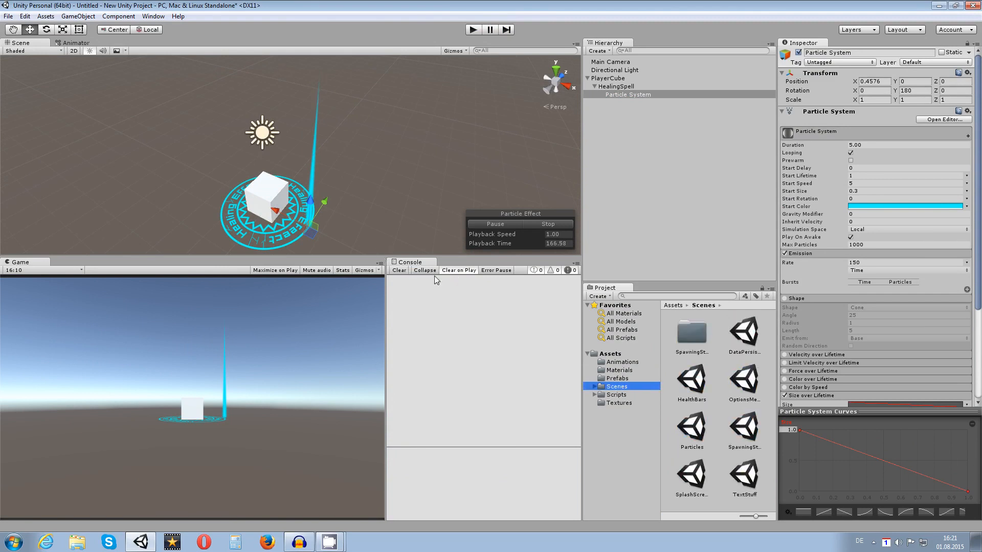
# Examine the cyan beam on the circle's edge and reselect its particle system in the scene.
pyautogui.moveTo(352, 207)
pyautogui.mouseDown(button='middle')
pyautogui.moveTo(369, 194)
pyautogui.moveTo(334, 208)
pyautogui.mouseUp(button='middle')
pyautogui.scroll(-3, 335, 208)
pyautogui.scroll(4, 330, 209)
pyautogui.click(330, 210)
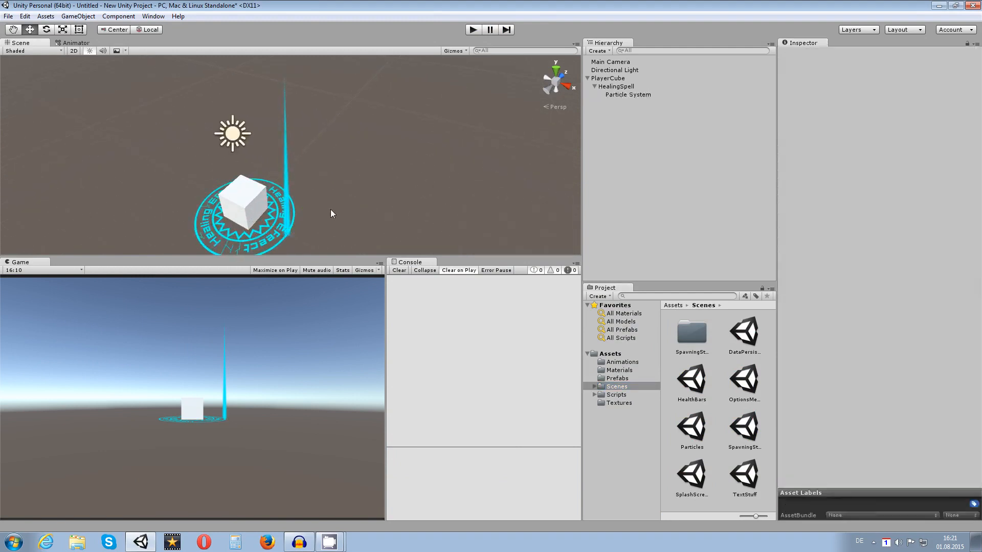
pyautogui.click(287, 185)
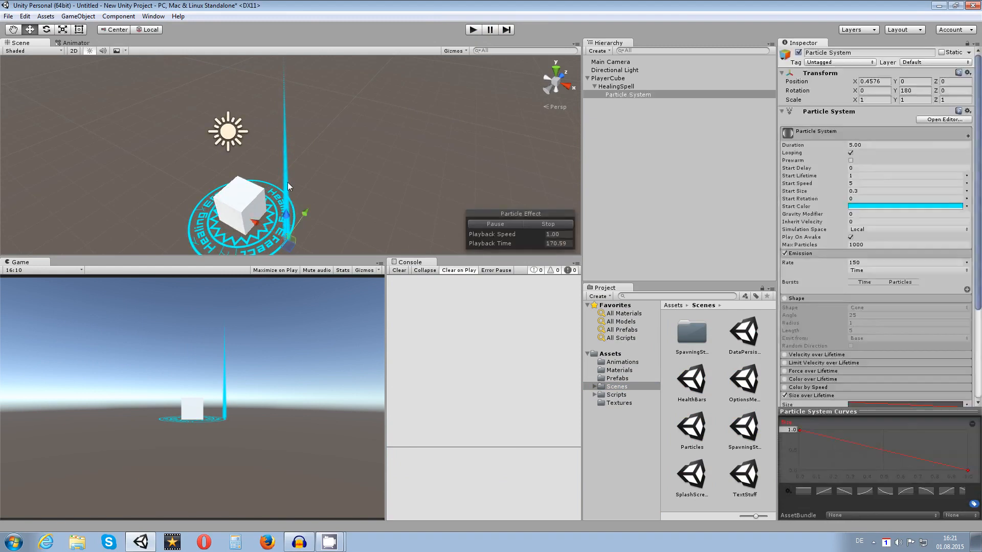
pyautogui.keyDown('alt'); pyautogui.moveTo(324, 187); pyautogui.dragTo(272, 219); pyautogui.keyUp('alt')
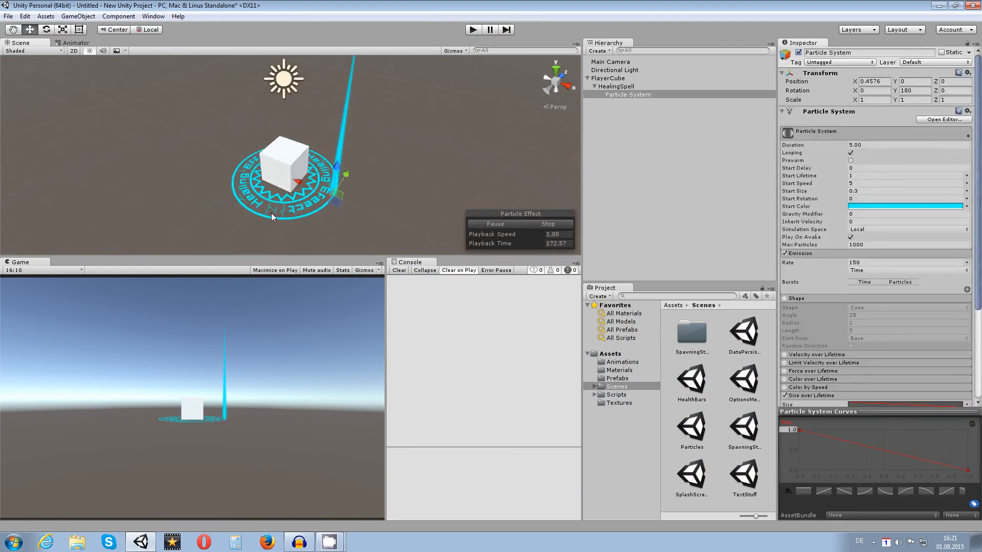
# Try rotating the HealingSpell circle about its Y axis by about -16.7 degrees and undo the rotation.
pyautogui.click(271, 213)
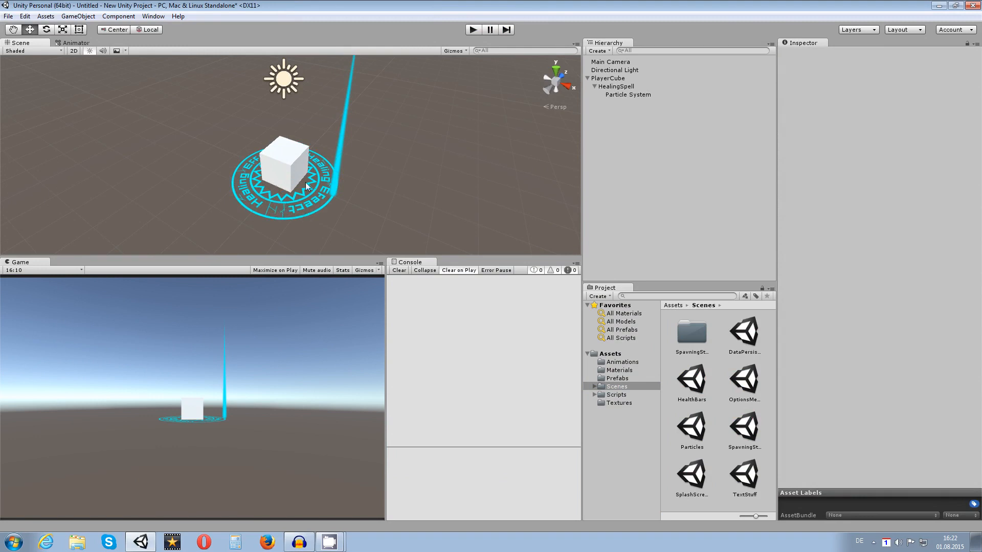
pyautogui.keyDown('alt'); pyautogui.moveTo(311, 169); pyautogui.dragTo(305, 191); pyautogui.keyUp('alt')
pyautogui.keyDown('alt'); pyautogui.moveTo(332, 157); pyautogui.dragTo(327, 171); pyautogui.keyUp('alt')
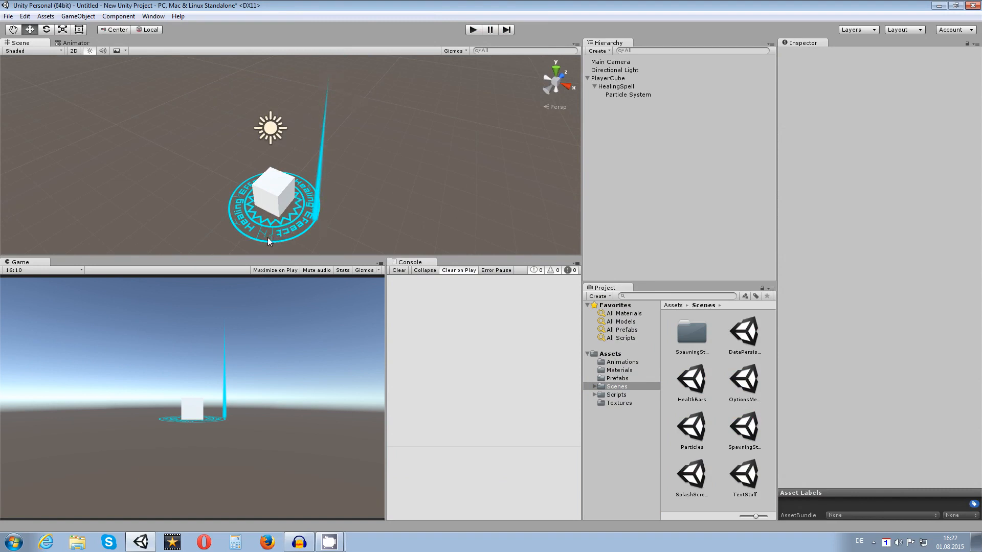
pyautogui.click(613, 86)
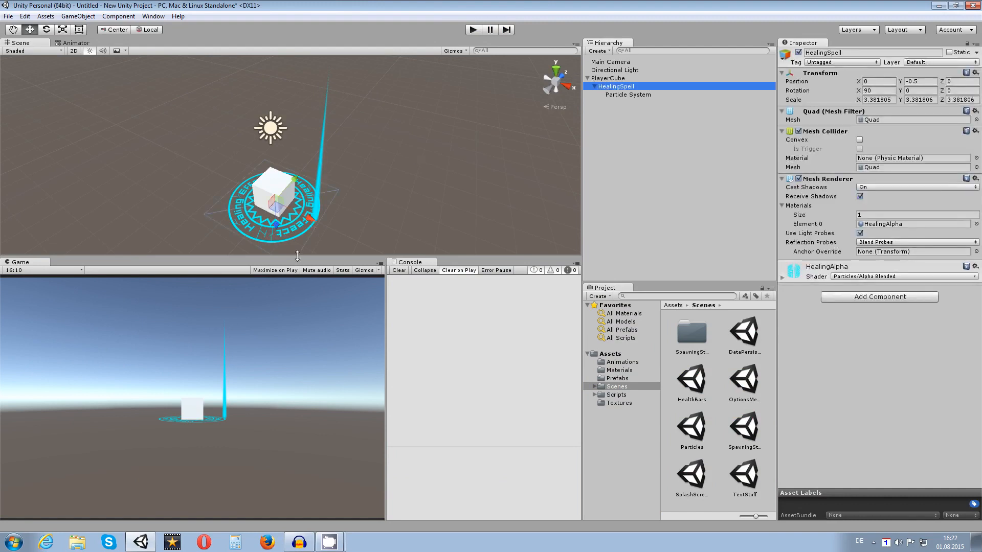
pyautogui.press('e')
pyautogui.moveTo(280, 235)
pyautogui.mouseDown()
pyautogui.moveTo(204, 233)
pyautogui.moveTo(342, 218)
pyautogui.moveTo(259, 235)
pyautogui.moveTo(349, 216)
pyautogui.moveTo(305, 229)
pyautogui.mouseUp()
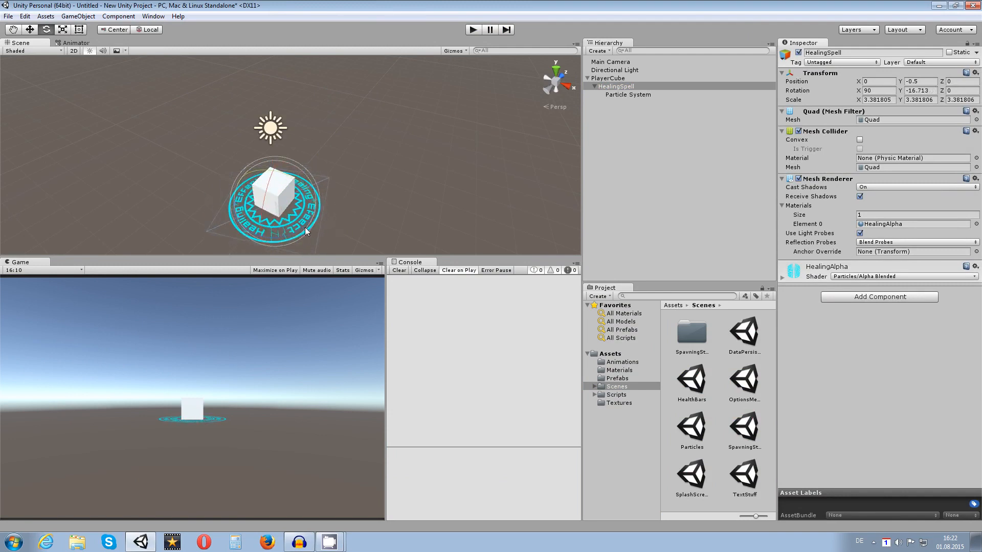
pyautogui.rightClick(305, 228)
pyautogui.hotkey('ctrl', 'z')
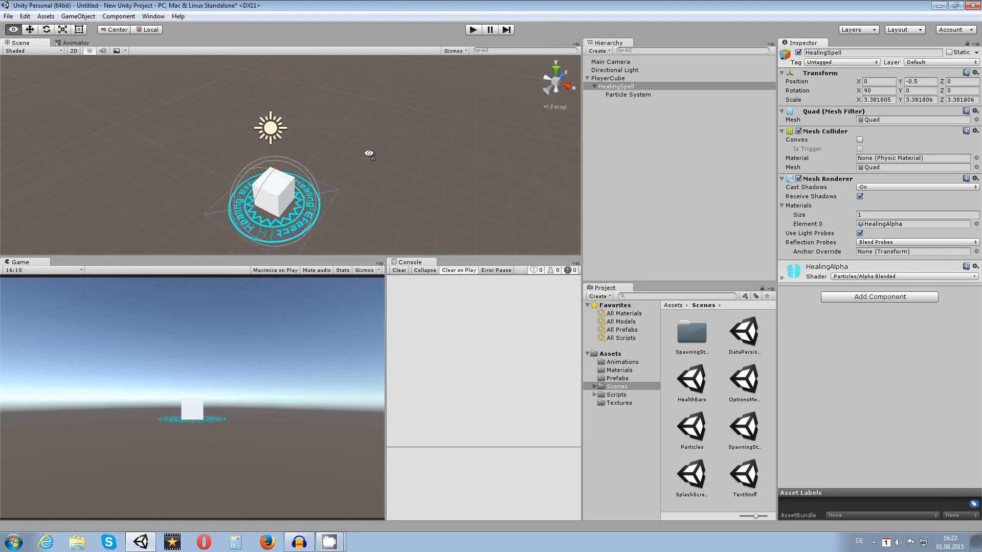
# Test-rotate the HealingSpell circle with its particle system also selected to preview the beam in local simulation space.
pyautogui.keyDown('shift'); pyautogui.click(629, 94); pyautogui.keyUp('shift')
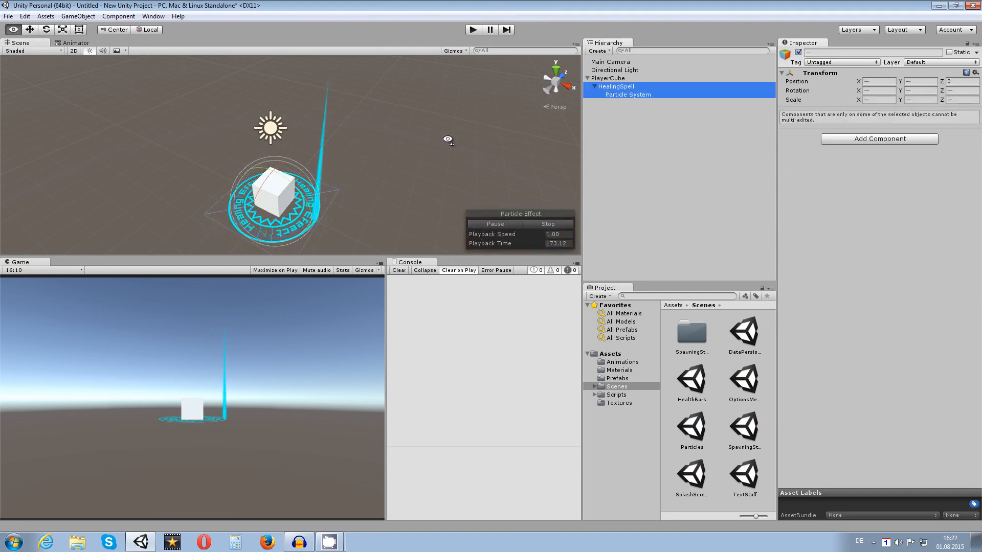
pyautogui.click(256, 244)
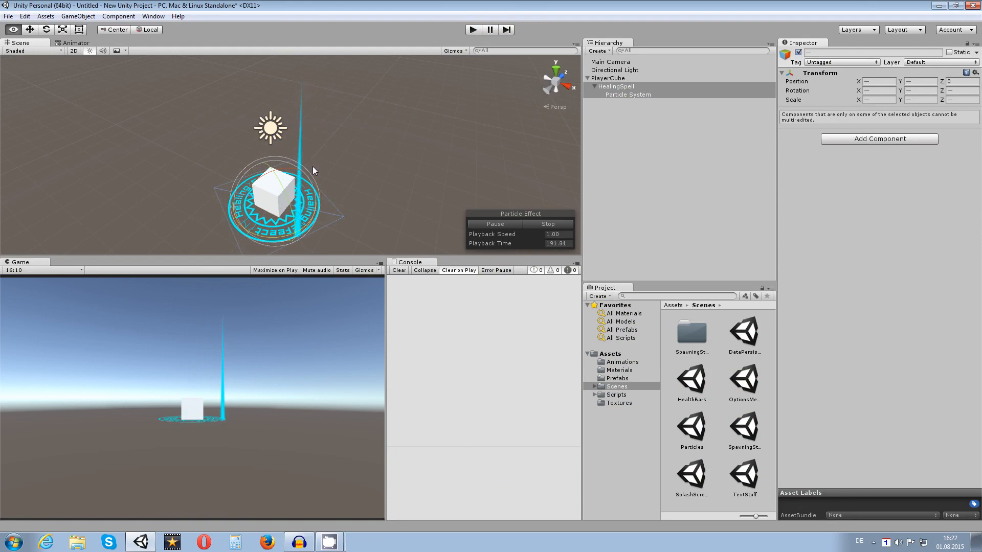
pyautogui.click(633, 106)
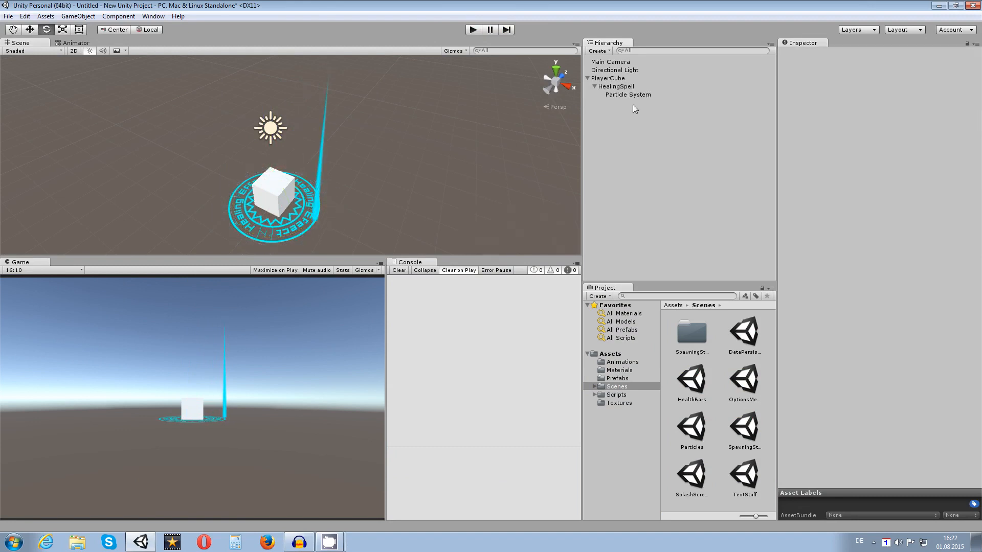
# Set the particle system's Simulation Space to World.
pyautogui.click(635, 95)
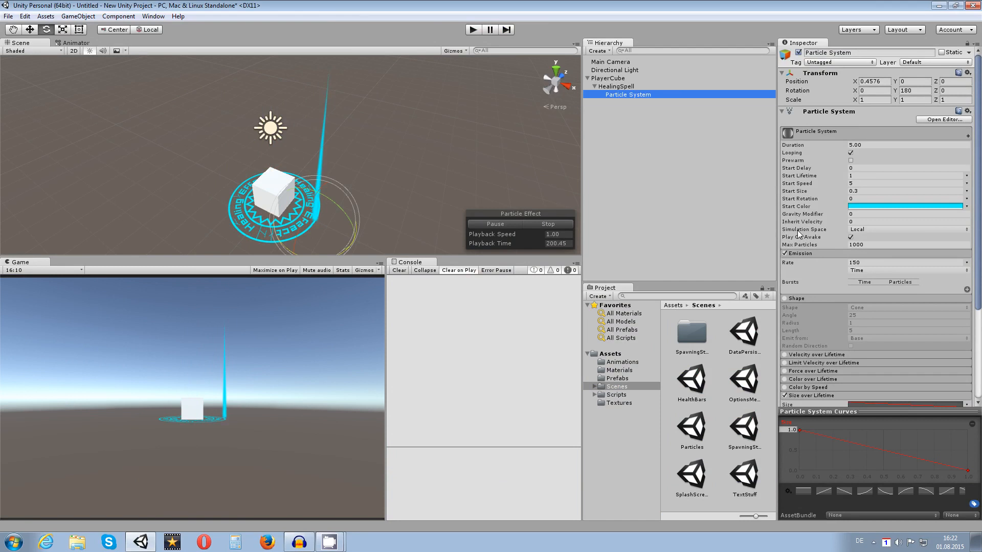
pyautogui.click(861, 229)
pyautogui.click(871, 240)
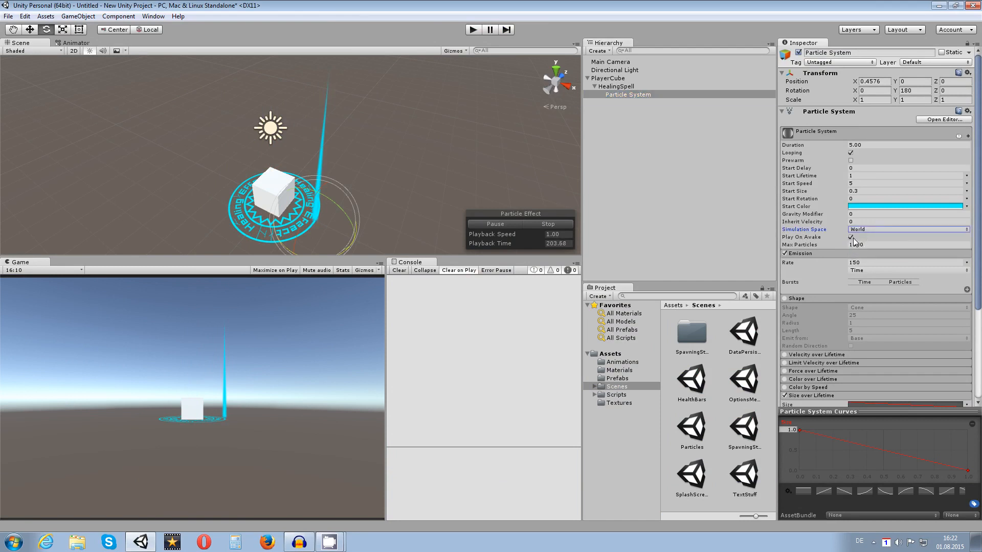
# Test-rotate the HealingSpell circle with its beam in world simulation space, and reset the circle's Y rotation to 0.
pyautogui.keyDown('ctrl'); pyautogui.click(607, 87); pyautogui.keyUp('ctrl')
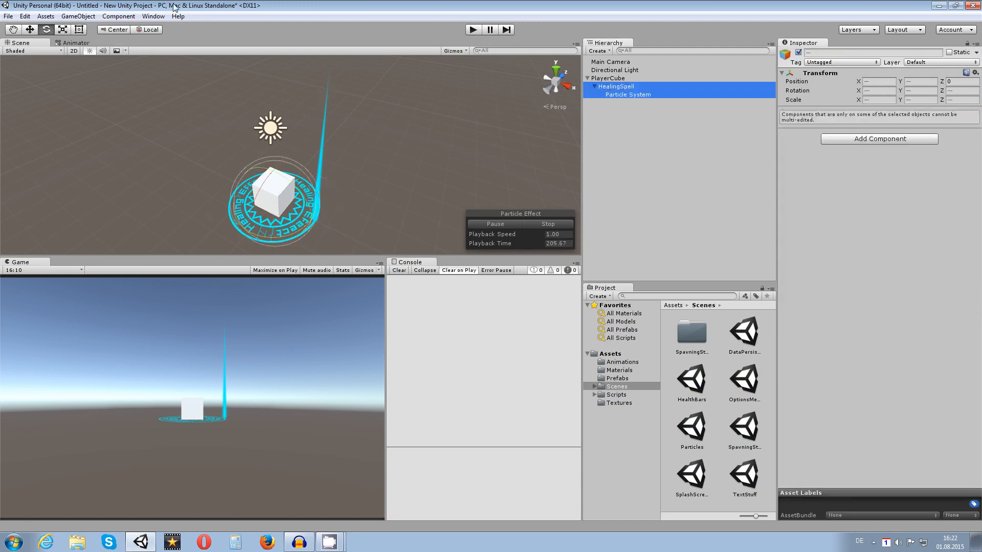
pyautogui.rightClick(294, 233)
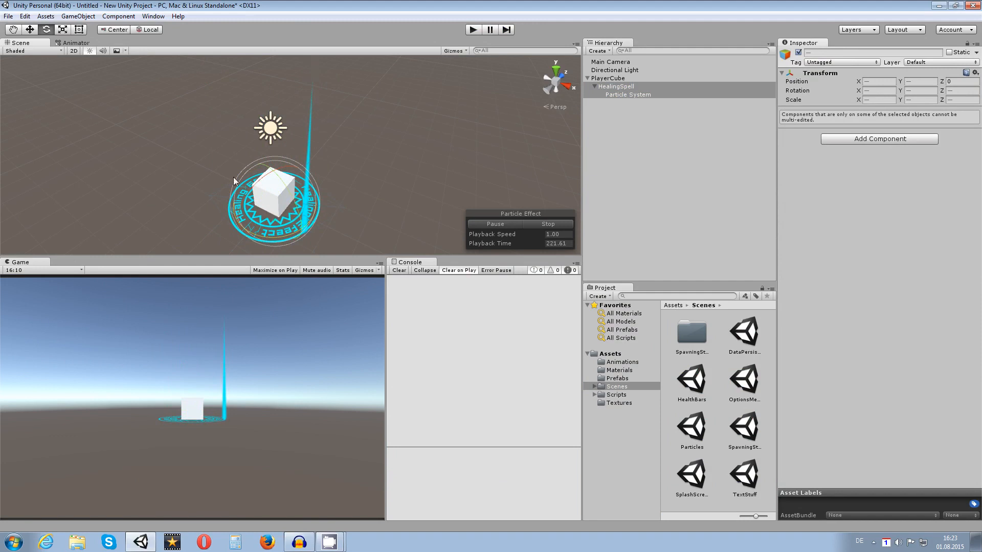
pyautogui.click(348, 216)
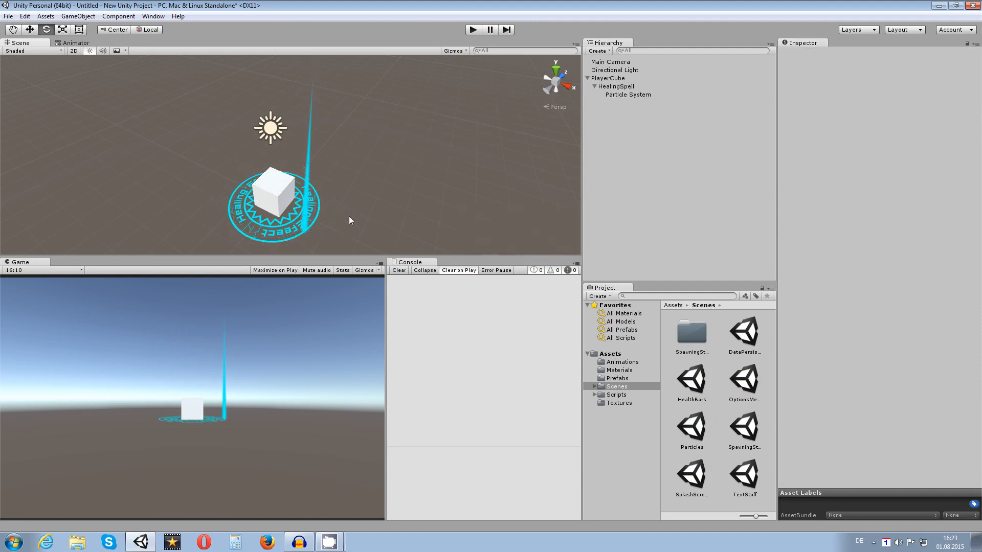
pyautogui.click(267, 232)
pyautogui.moveTo(275, 236); pyautogui.dragTo(260, 233)
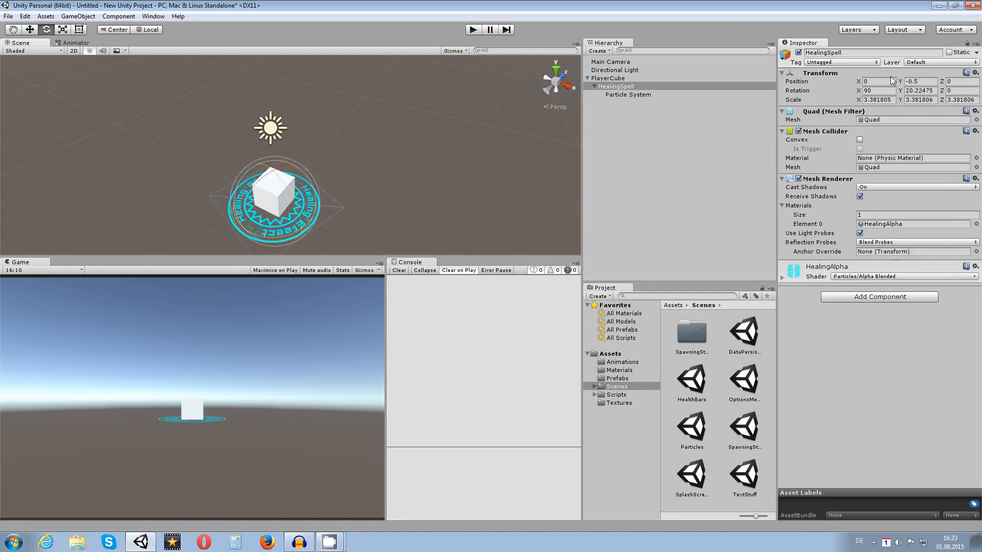
pyautogui.click(916, 90)
pyautogui.click(523, 121)
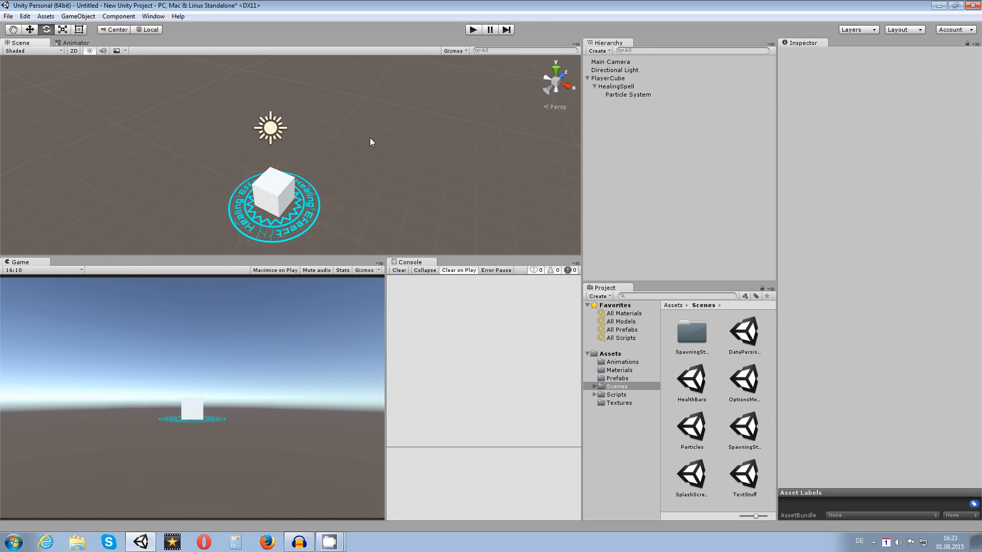
pyautogui.click(311, 203)
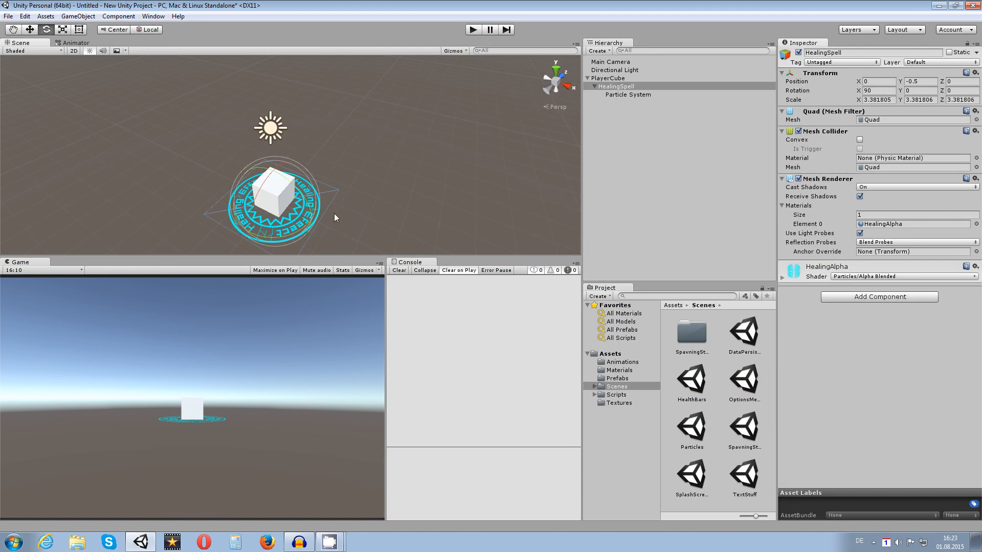
pyautogui.click(626, 95)
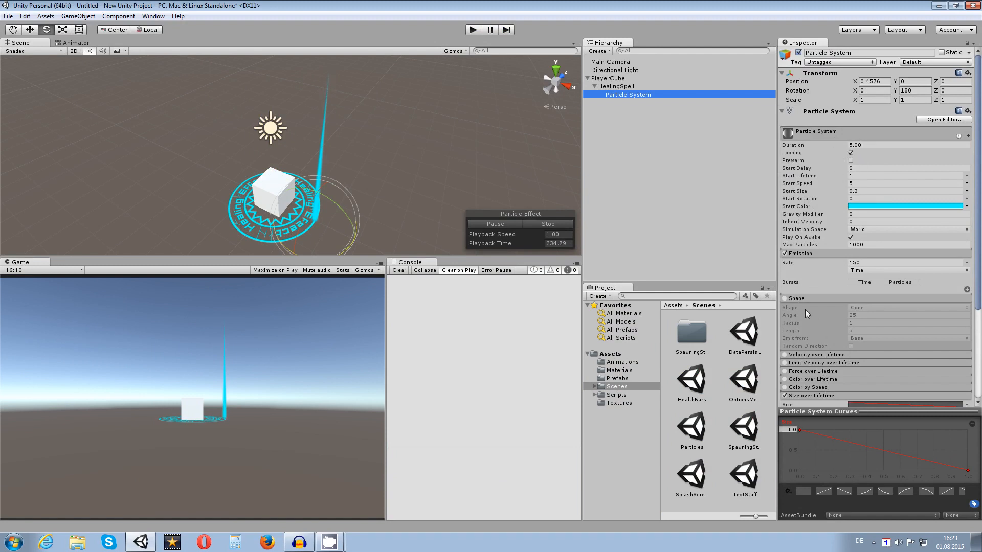
pyautogui.click(406, 161)
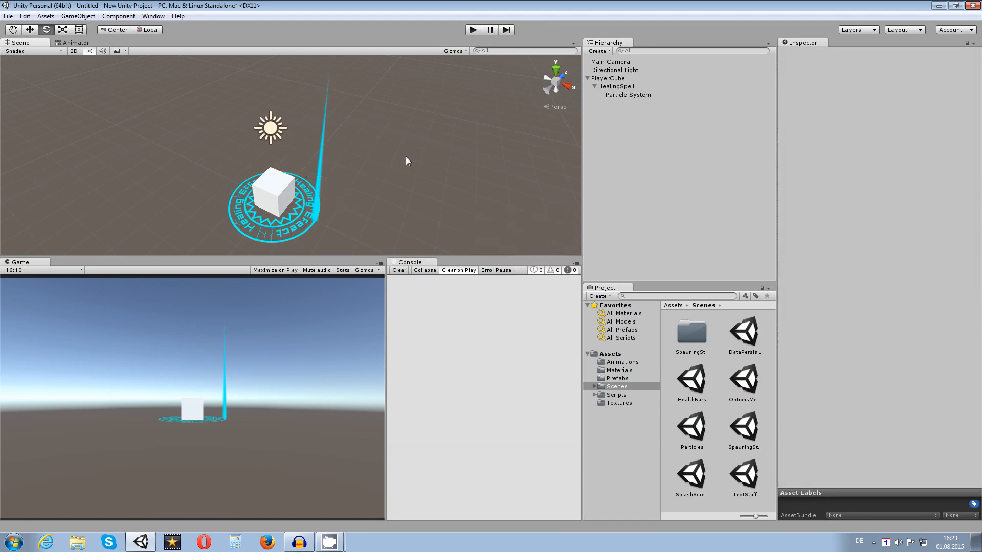
# Open the Animation window for the HealingSpell object and move it clear of the Inspector.
pyautogui.click(288, 224)
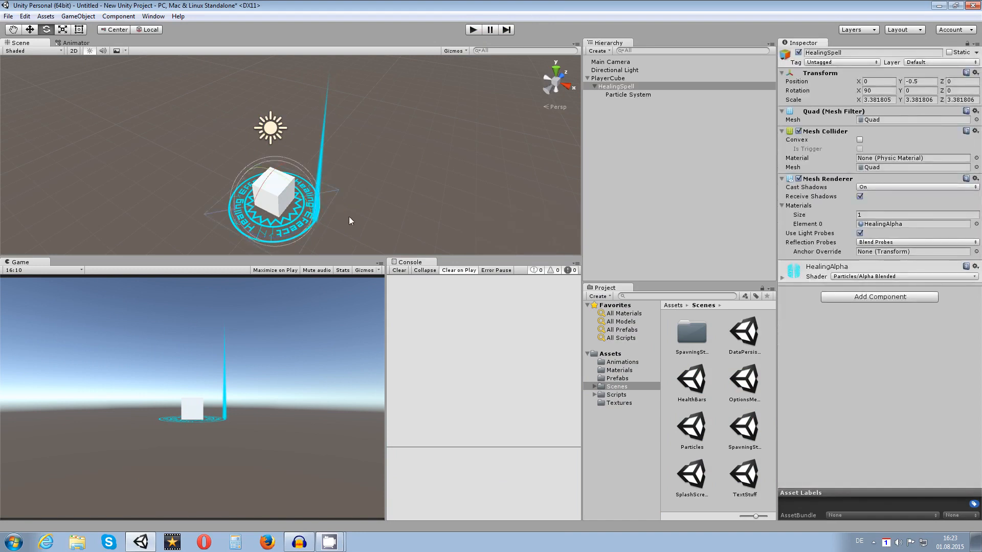
pyautogui.click(154, 16)
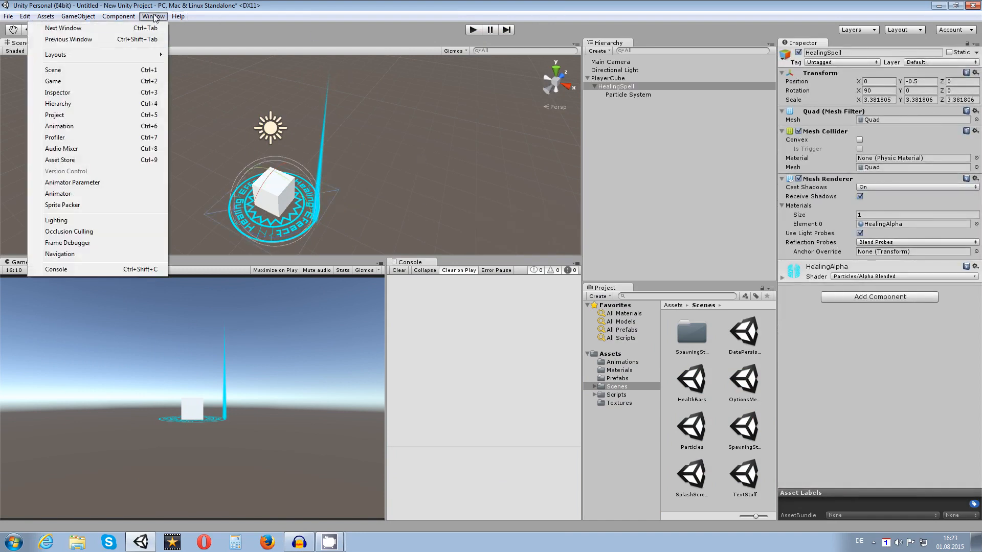
pyautogui.click(74, 127)
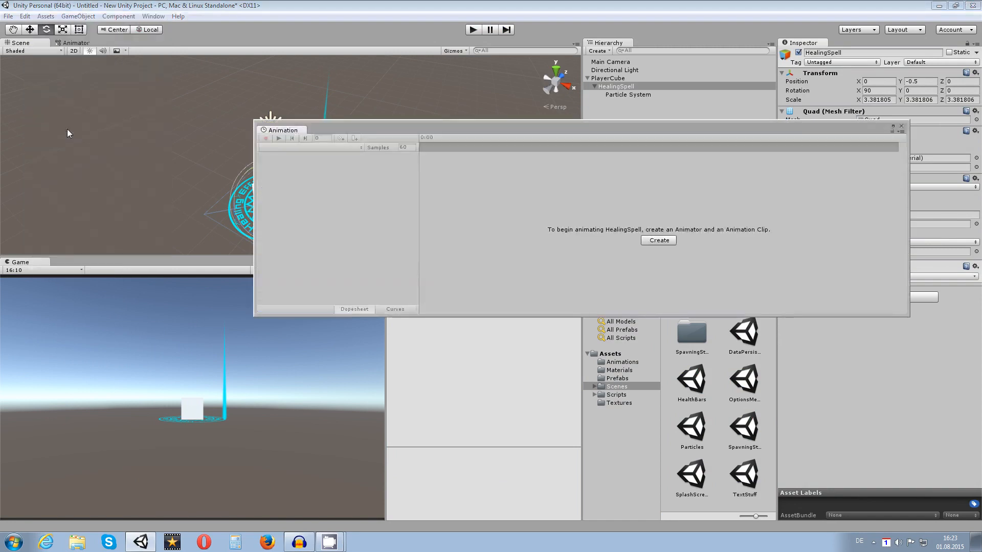
pyautogui.moveTo(424, 130); pyautogui.dragTo(274, 180)
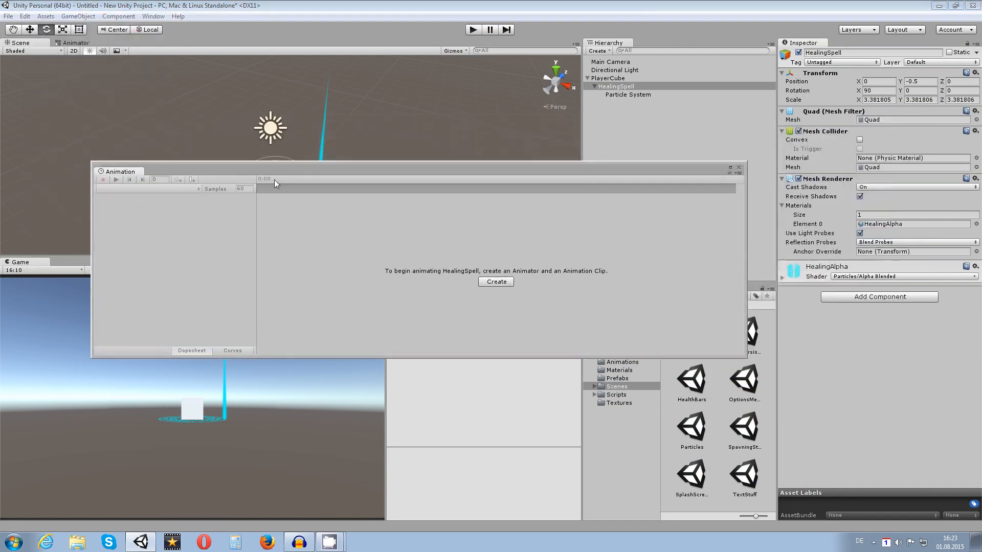
# Create an animation clip for HealingSpell and save it as NewHealingSpell in the project's Assets/Animations folder.
pyautogui.click(496, 282)
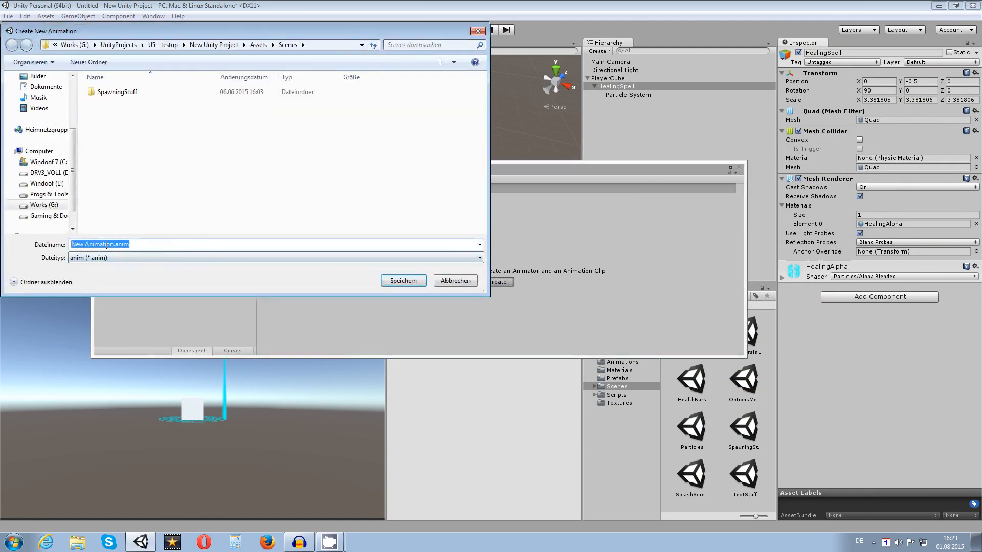
pyautogui.click(258, 45)
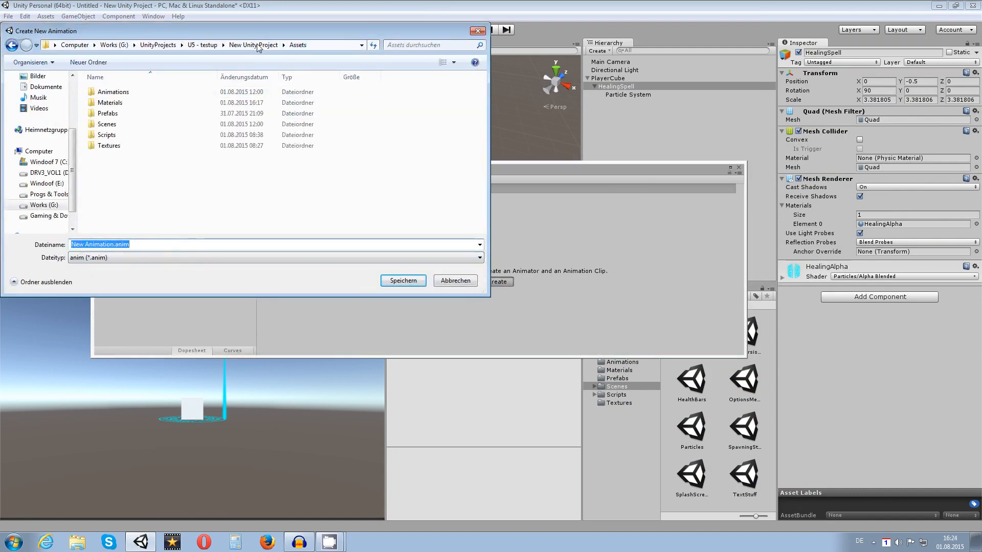
pyautogui.doubleClick(113, 92)
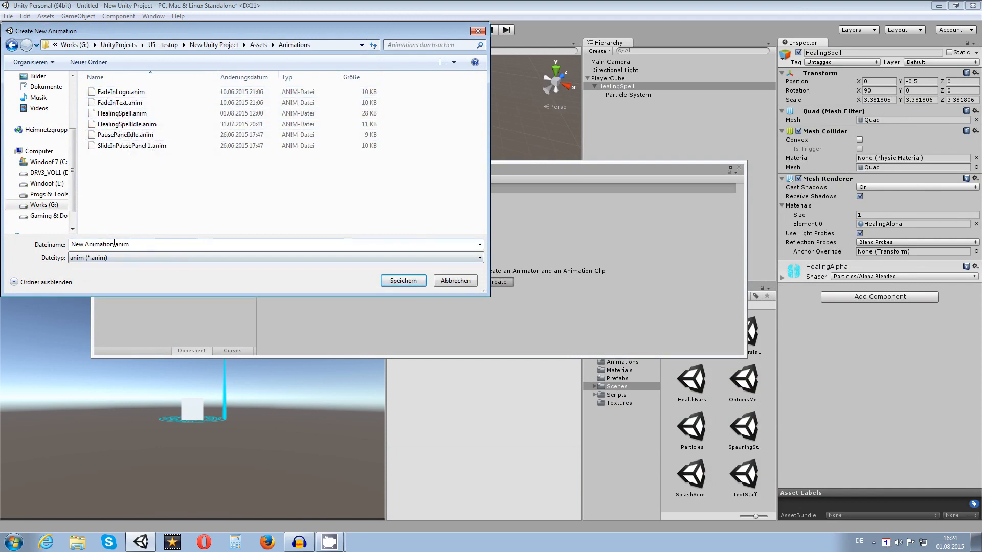
pyautogui.moveTo(115, 244); pyautogui.dragTo(50, 242)
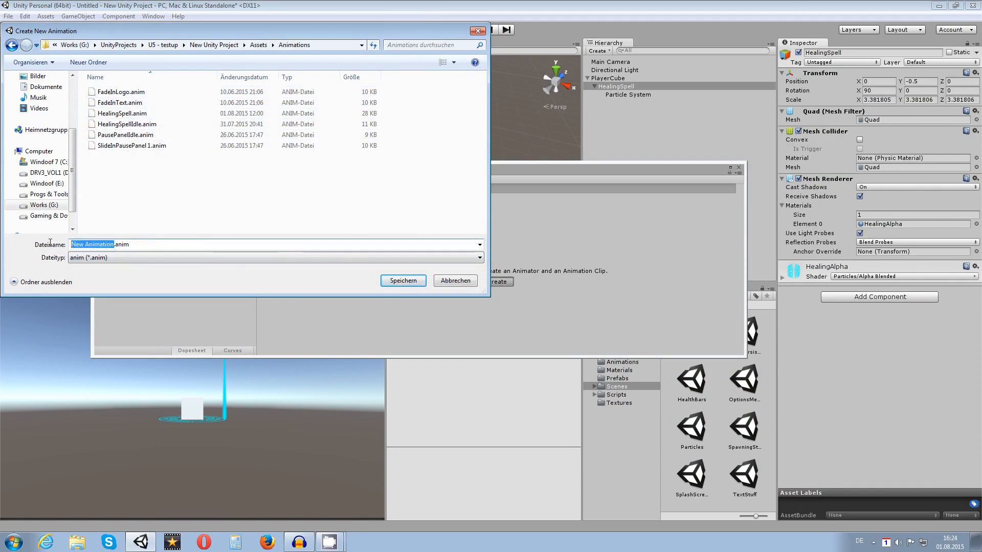
pyautogui.write('NewHea')
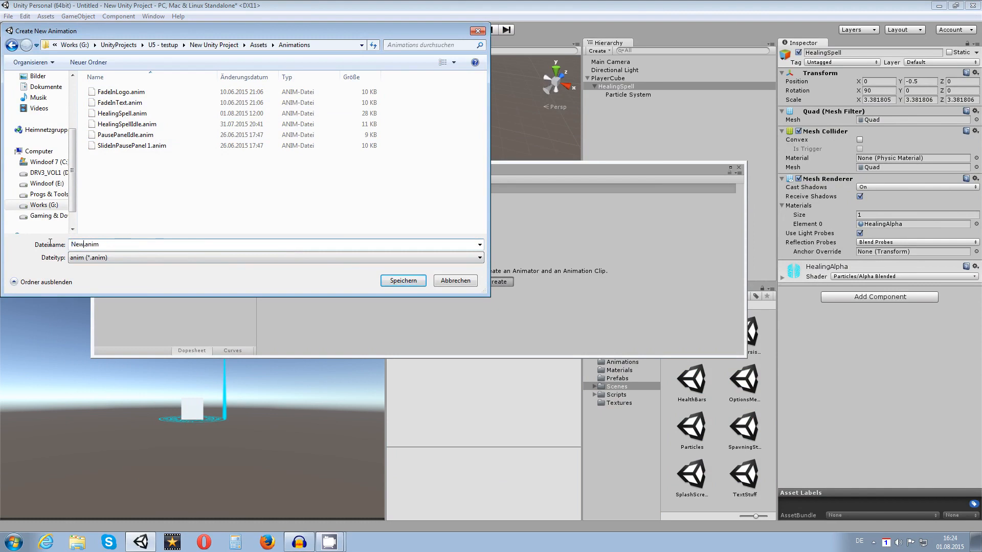
pyautogui.write('lingSpell')
pyautogui.click(403, 281)
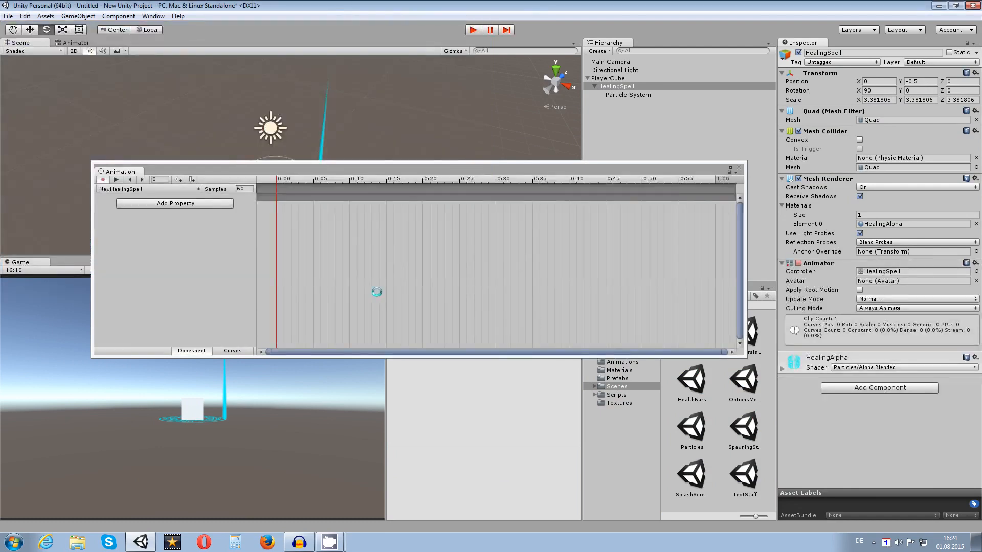
# Move the Animation window below the scene view and rename HealingSpell's child particle system to Particle Stream 1.
pyautogui.moveTo(264, 174); pyautogui.dragTo(255, 309)
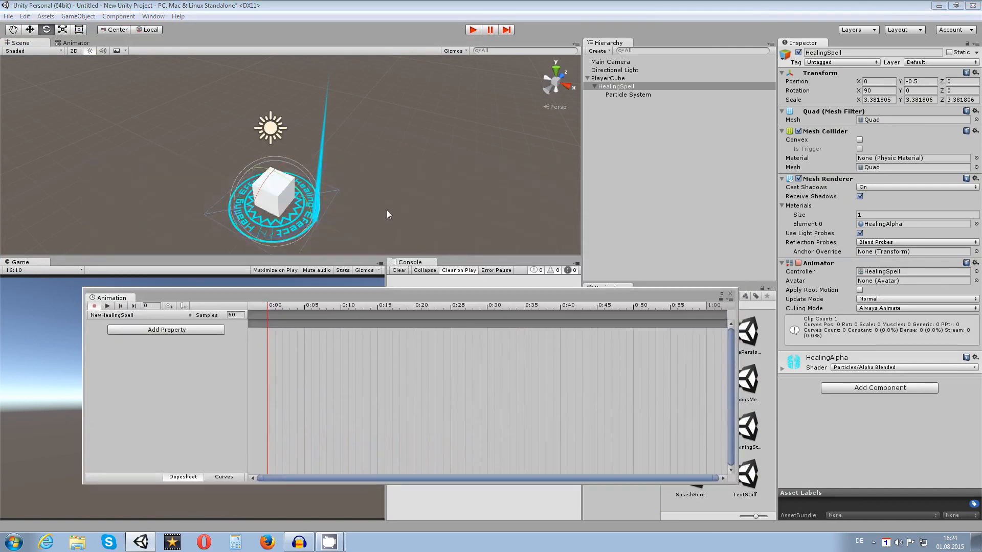
pyautogui.click(625, 94)
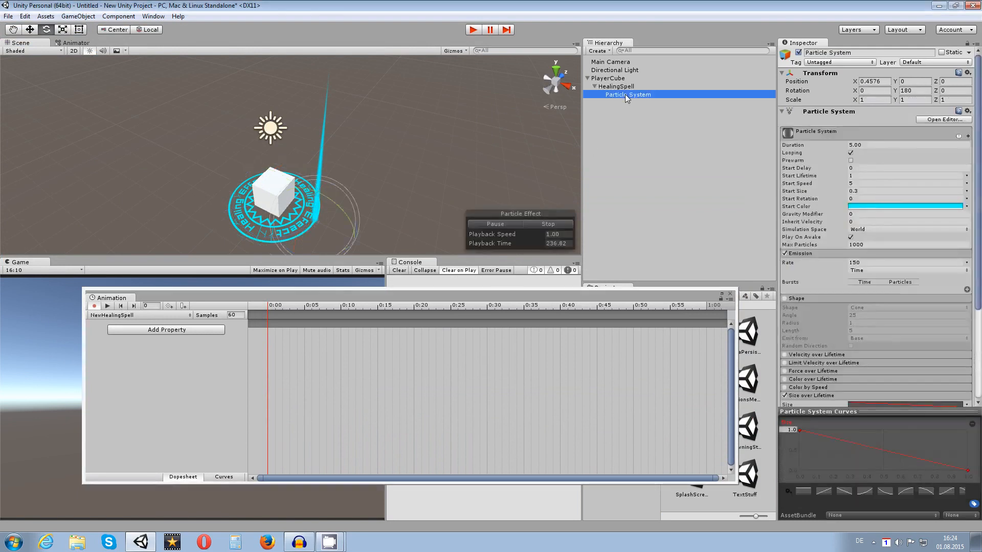
pyautogui.click(838, 52)
pyautogui.doubleClick(839, 54)
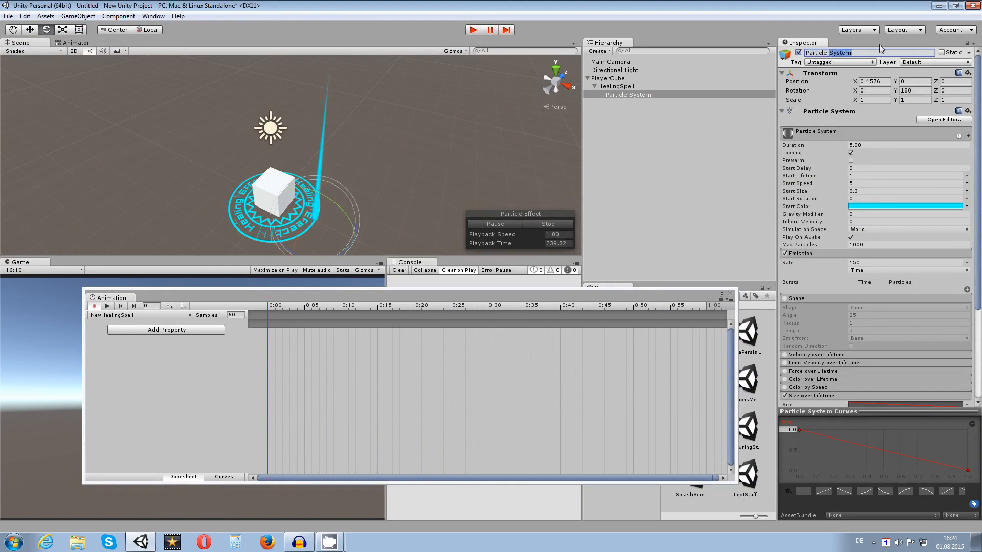
pyautogui.write('Stream 1')
pyautogui.press('Return')
# Select the HealingSpell object and set the current time of its animation clip to 2:00.
pyautogui.click(231, 225)
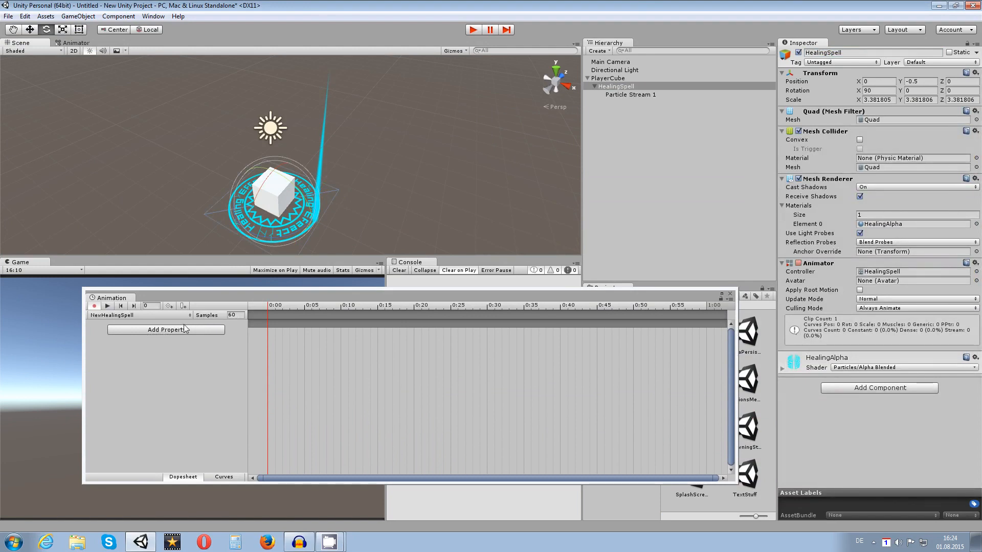
pyautogui.moveTo(691, 305); pyautogui.dragTo(708, 307)
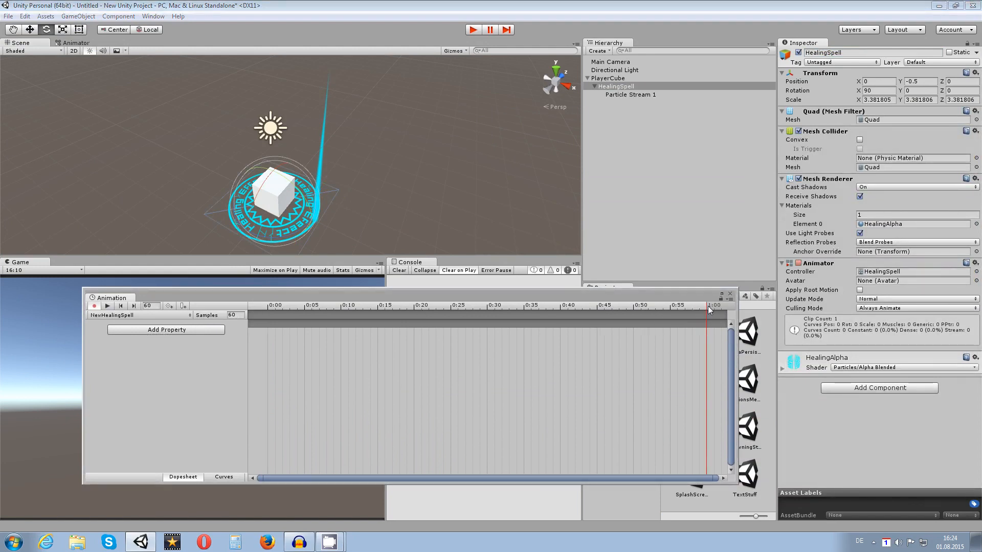
pyautogui.scroll(-5, 587, 334)
pyautogui.scroll(-2, 590, 336)
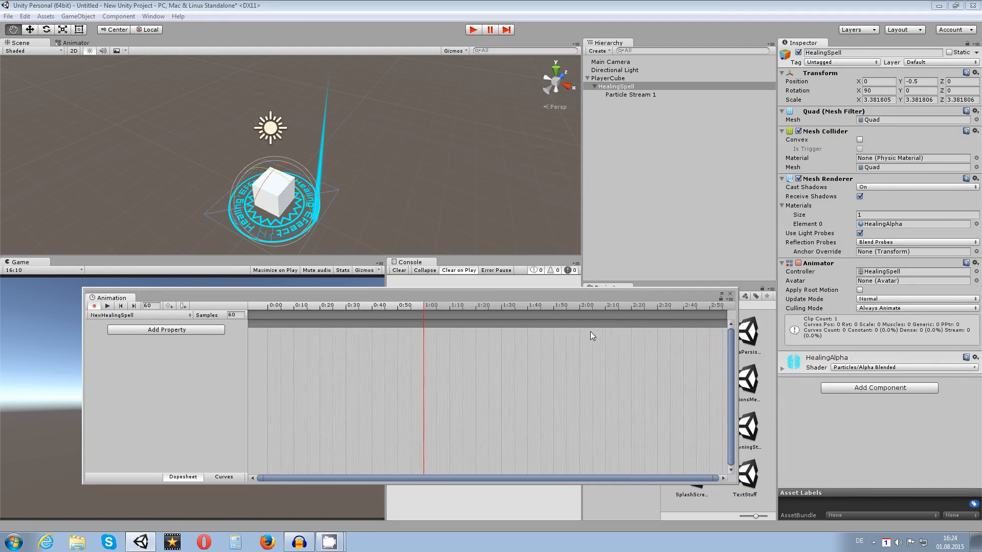
pyautogui.scroll(2, 536, 329)
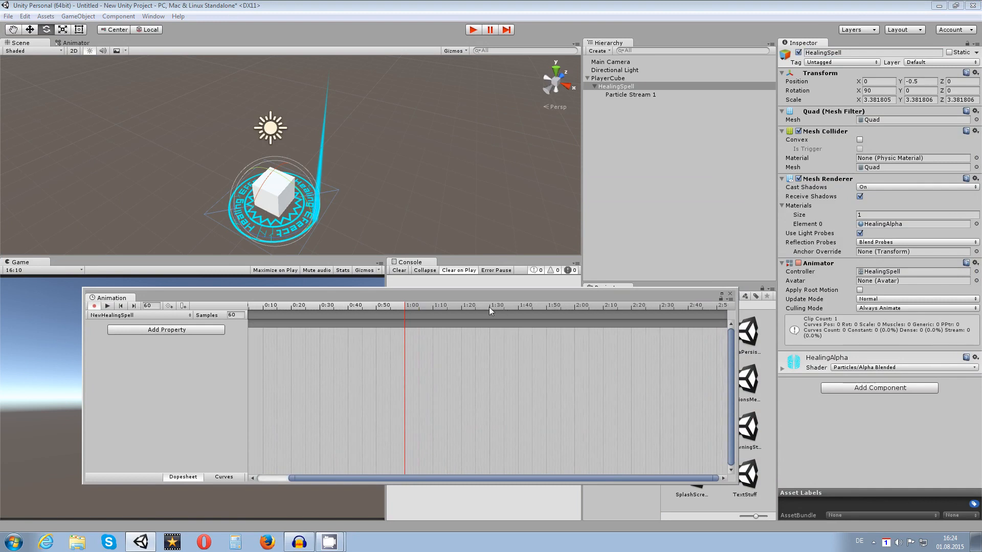
pyautogui.moveTo(407, 308); pyautogui.dragTo(575, 312)
# Add HealingSpell's Transform Rotation property to the clip and move its end keyframes to 2:00.
pyautogui.click(207, 333)
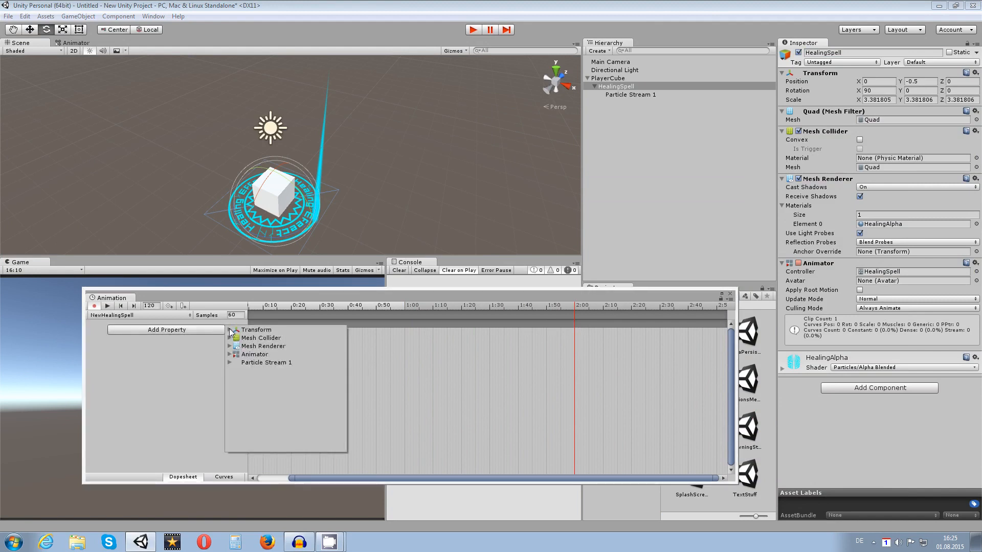
pyautogui.click(230, 330)
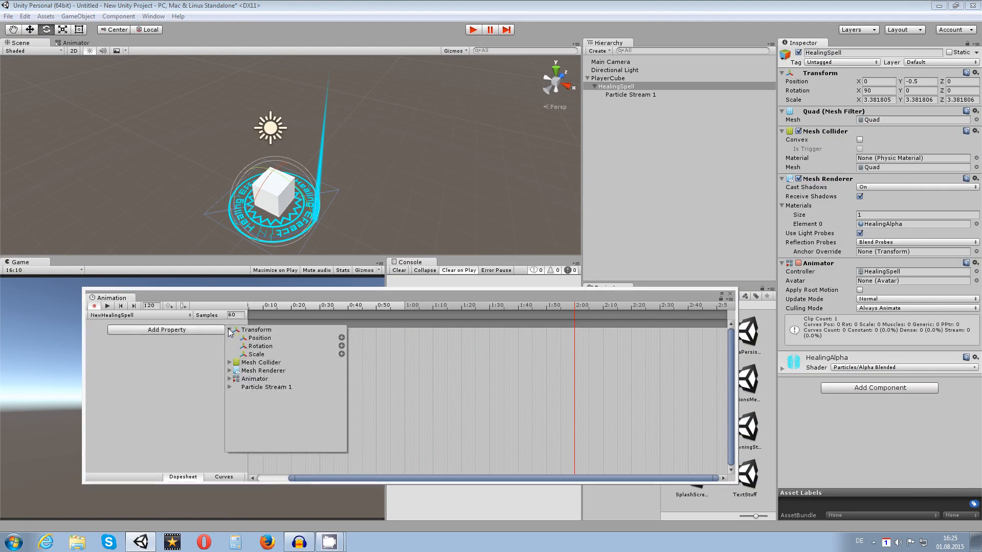
pyautogui.click(341, 346)
pyautogui.click(89, 332)
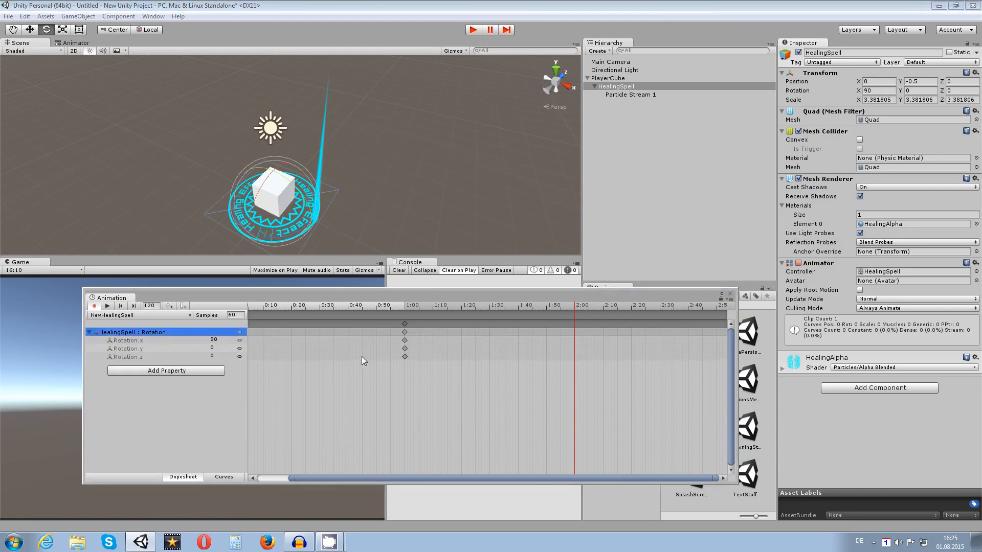
pyautogui.moveTo(405, 323); pyautogui.dragTo(577, 324)
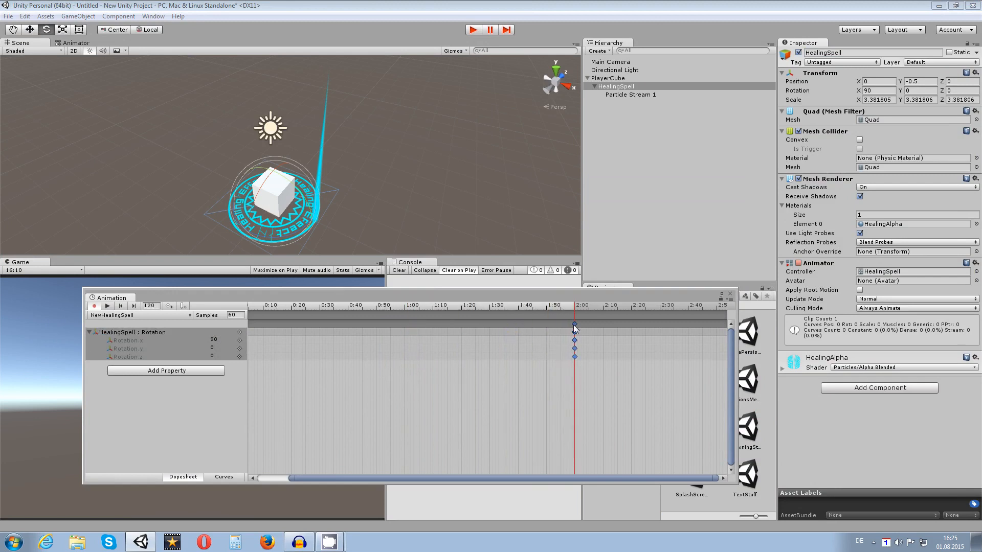
pyautogui.moveTo(479, 478); pyautogui.dragTo(399, 480)
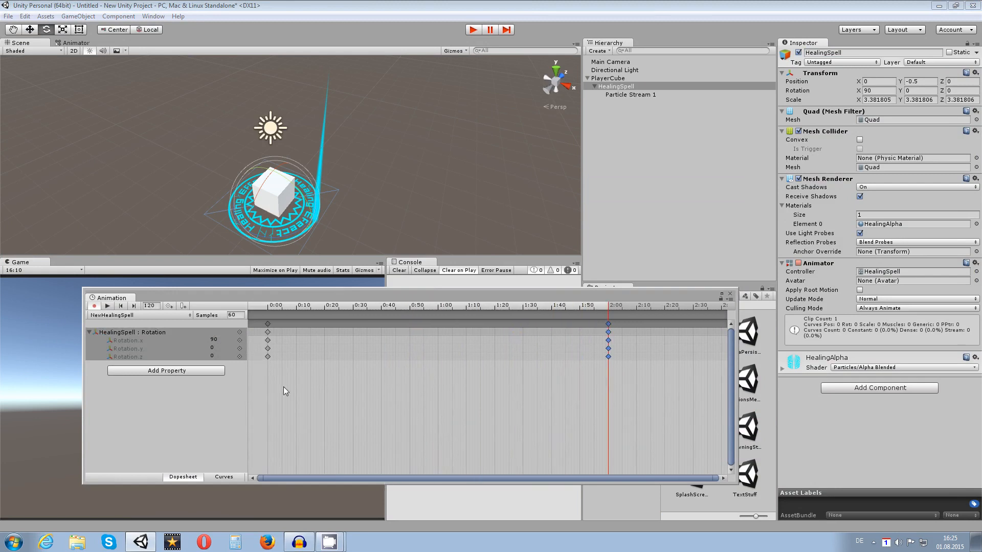
# Set Rotation.y to 1440 in the 2:00 keyframe and stop recording the animation.
pyautogui.moveTo(559, 307); pyautogui.dragTo(588, 310)
pyautogui.click(608, 332)
pyautogui.click(137, 348)
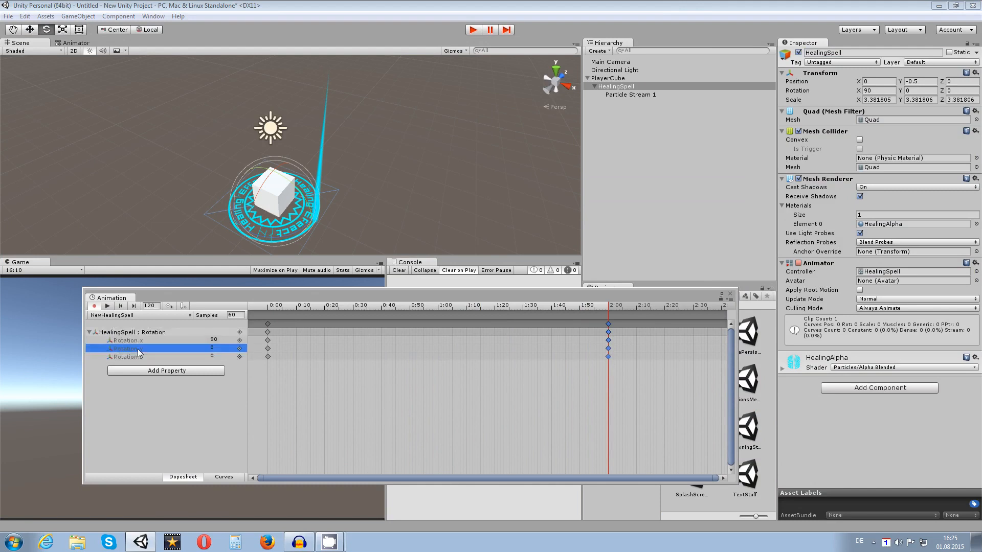
pyautogui.click(228, 348)
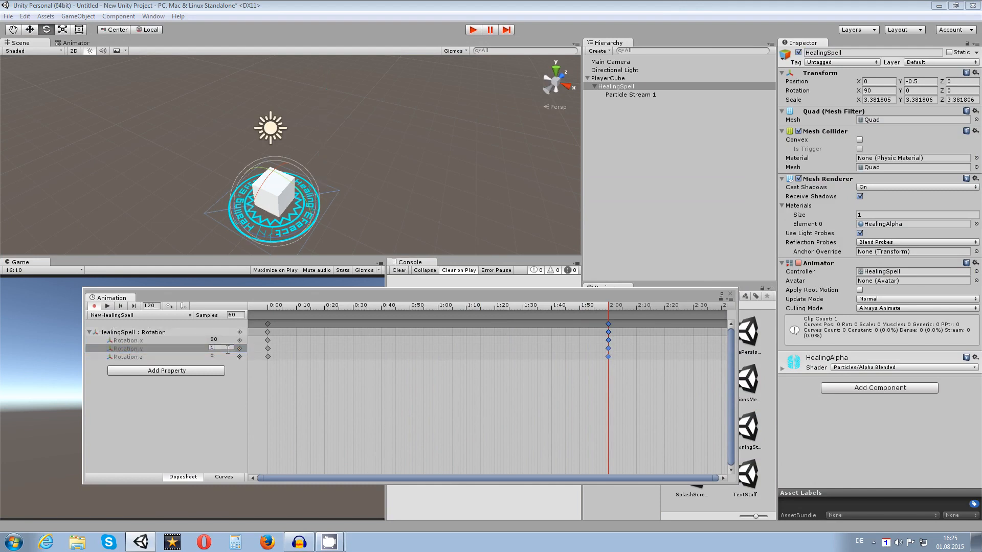
pyautogui.write('1440')
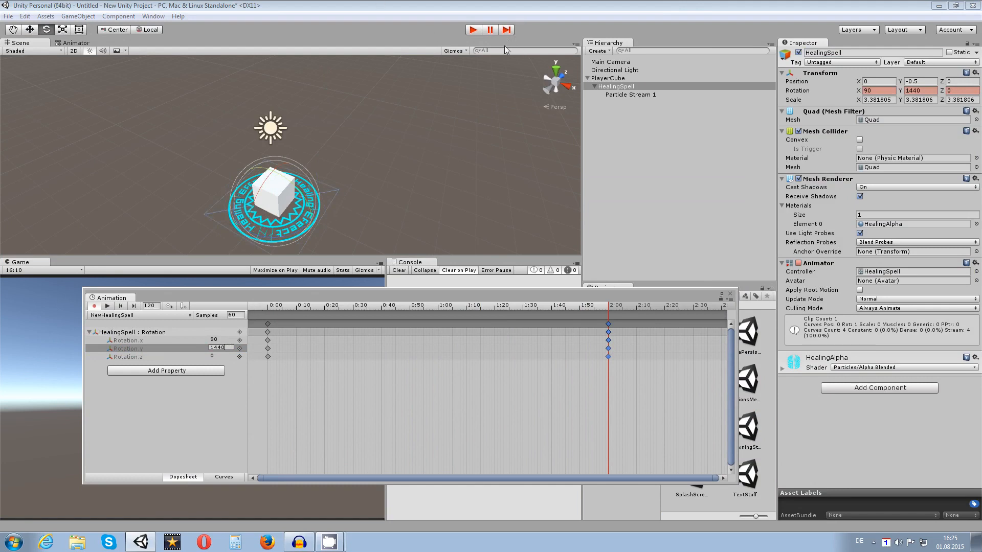
pyautogui.click(96, 306)
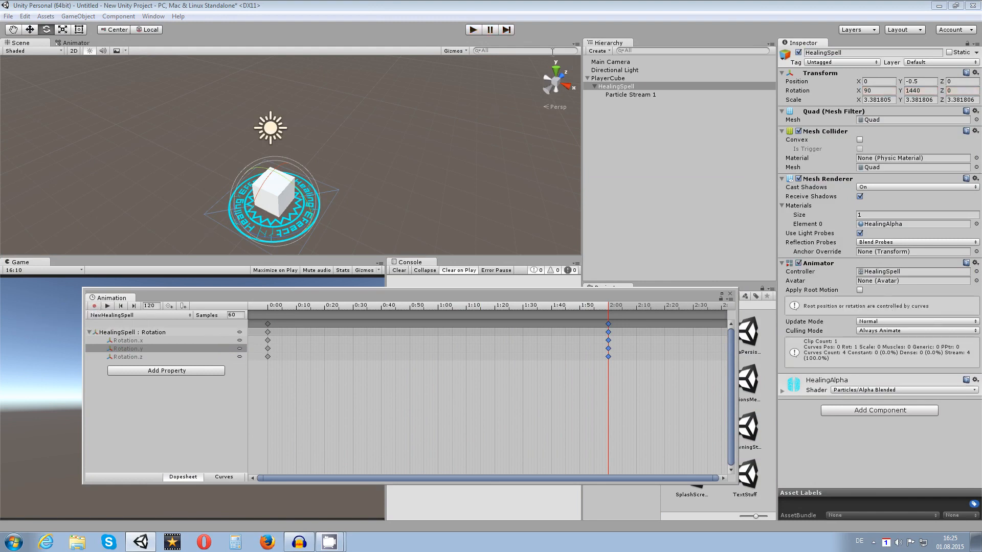
# Play-test the rotating HealingSpell circle in the scene and game views, and close the Animation window.
pyautogui.click(473, 31)
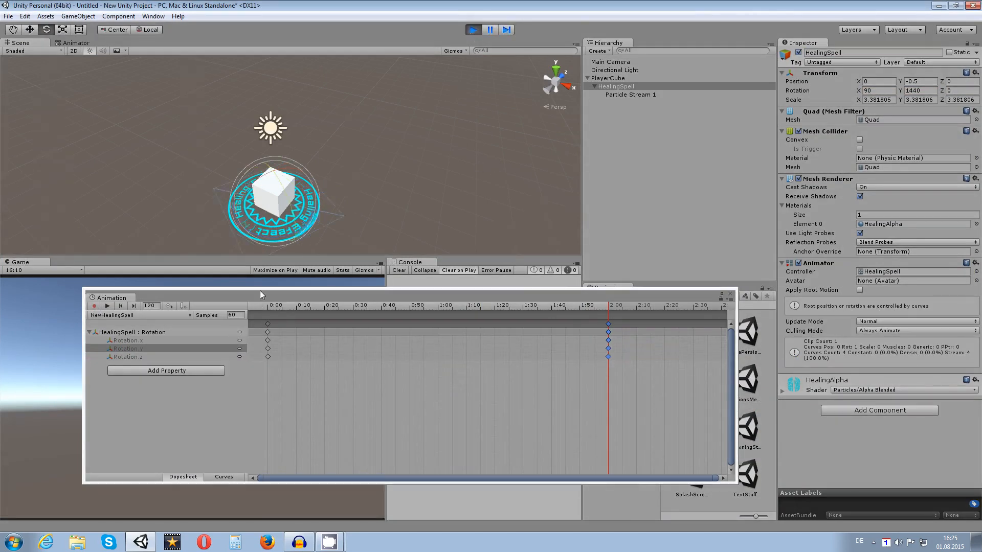
pyautogui.moveTo(260, 290); pyautogui.dragTo(534, 300)
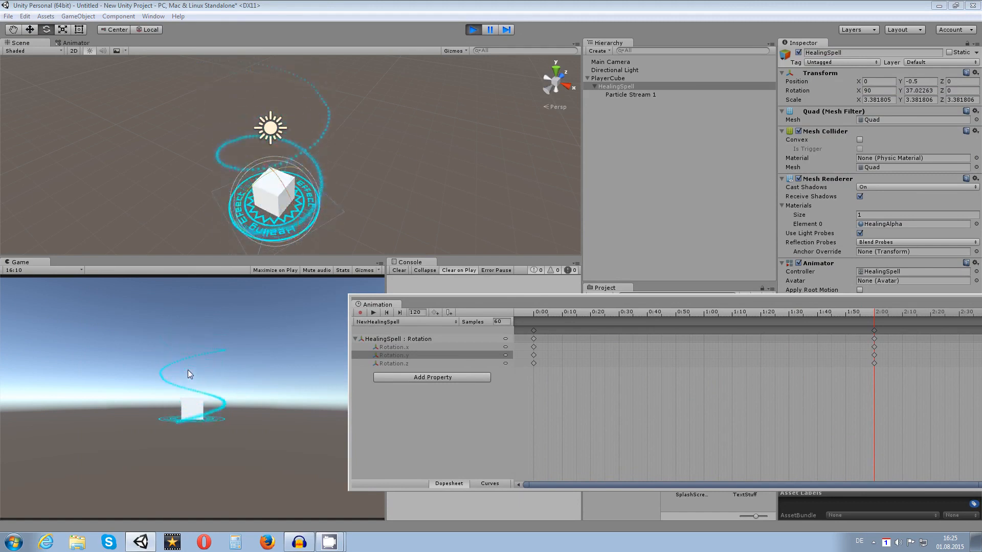
pyautogui.click(473, 29)
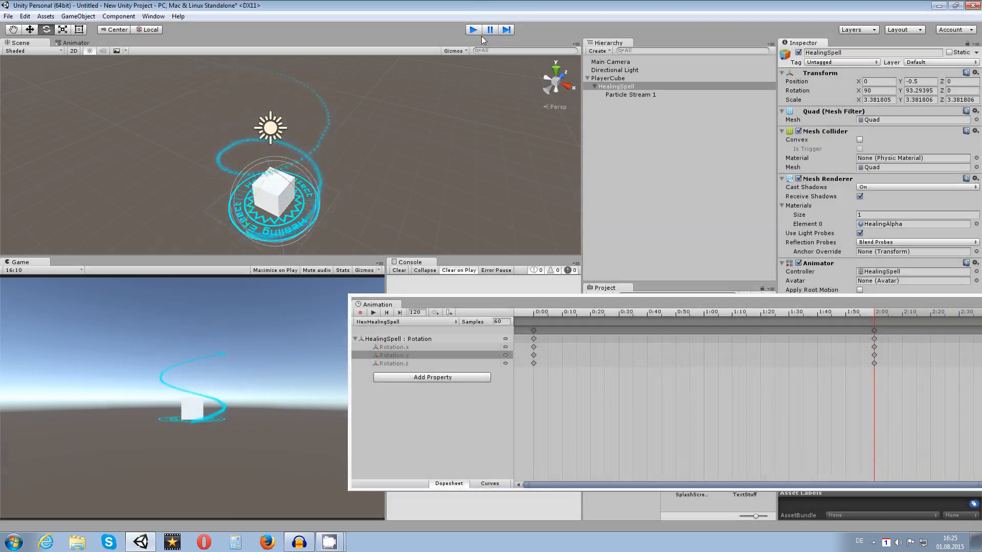
pyautogui.doubleClick(725, 301)
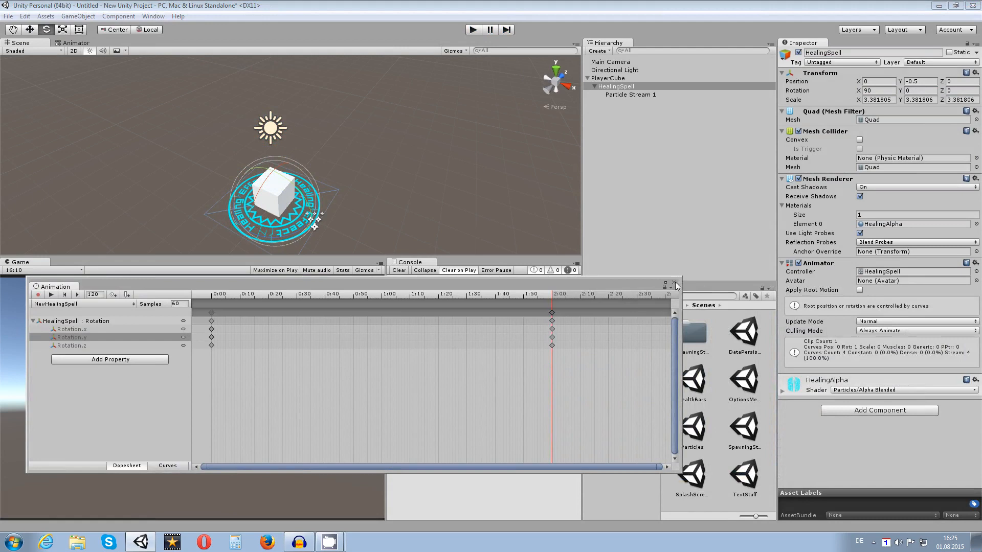
pyautogui.click(673, 283)
# Set Particle Stream 1's simulation space to Local and play-test the scene.
pyautogui.click(655, 94)
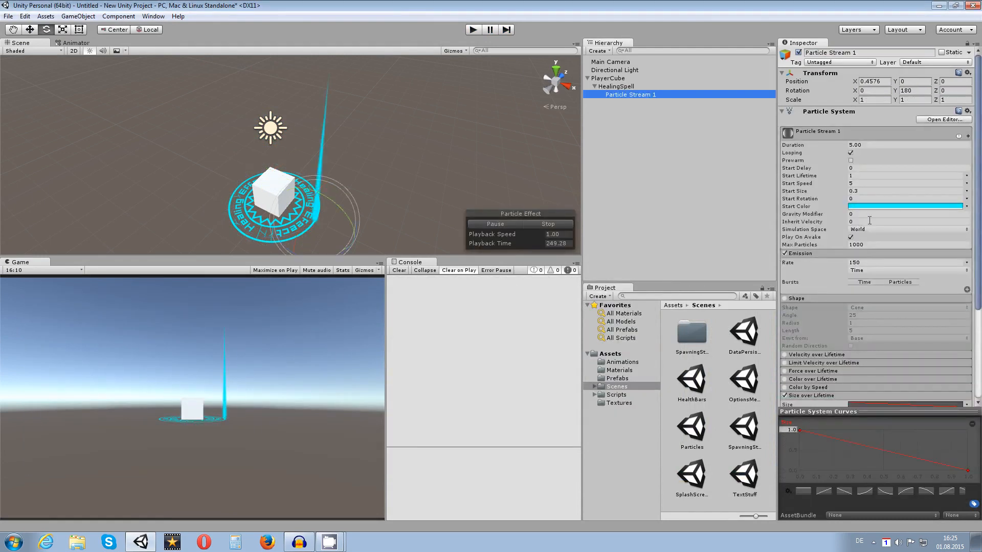
pyautogui.click(869, 229)
pyautogui.click(871, 248)
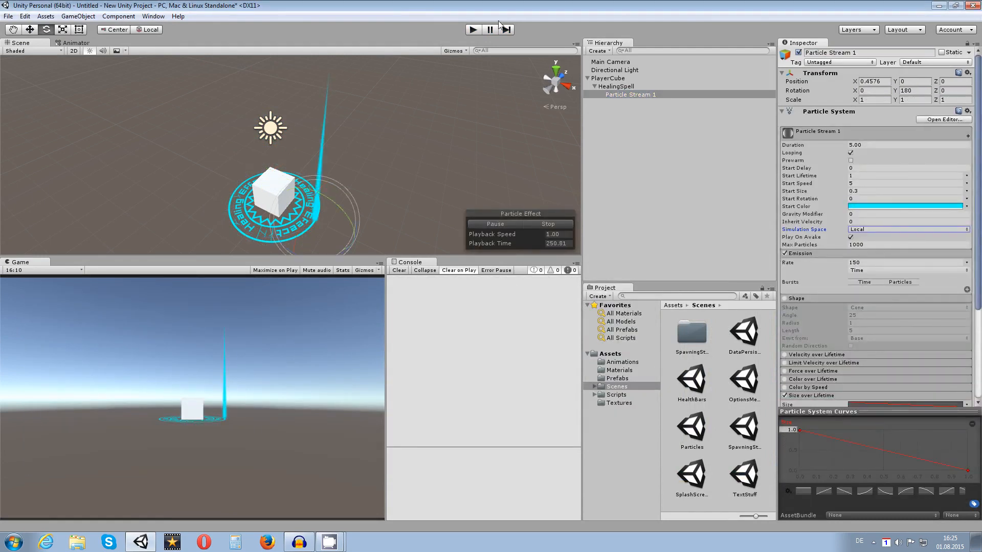
pyautogui.click(474, 30)
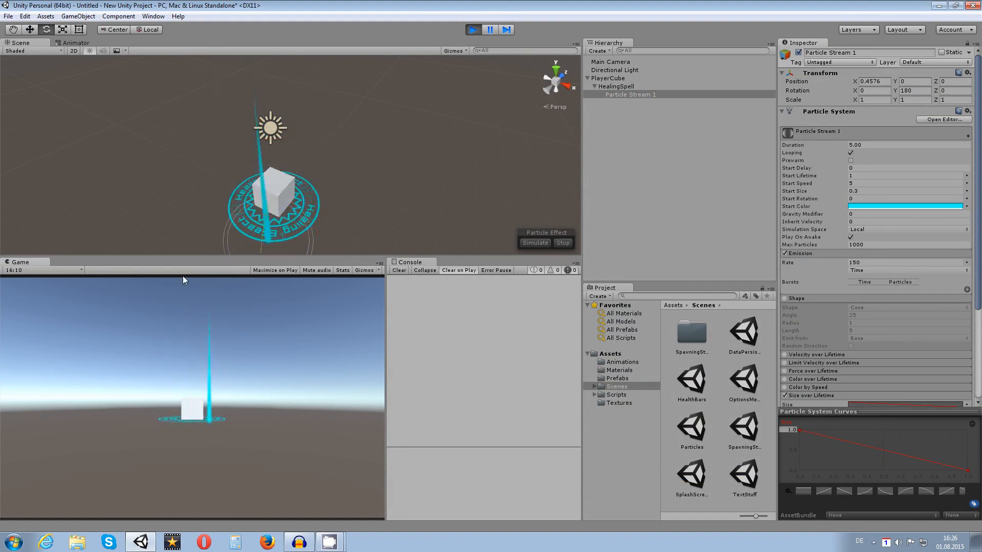
pyautogui.click(472, 30)
# Set Particle Stream 1's simulation space back to World and play-test the rotating stream again.
pyautogui.click(890, 229)
pyautogui.click(864, 246)
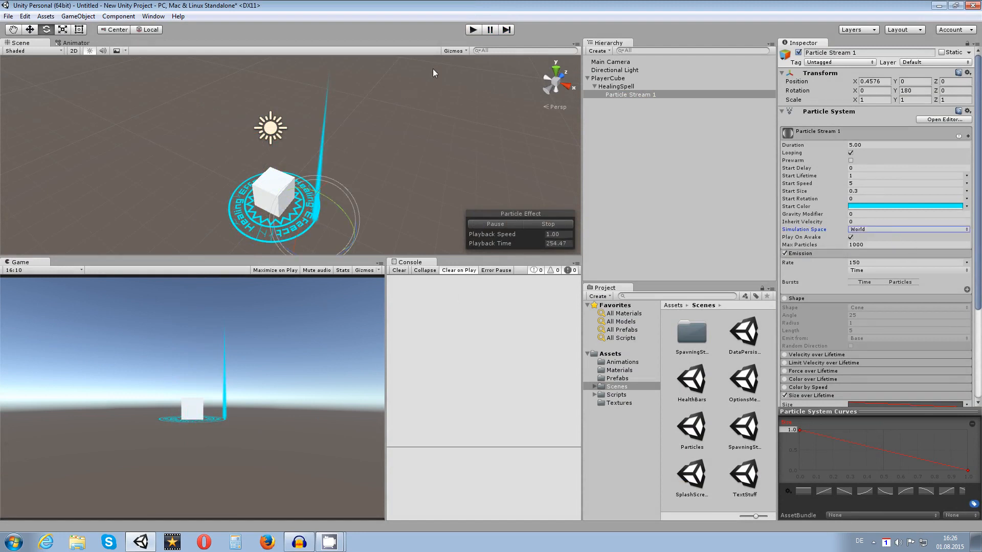
pyautogui.click(471, 30)
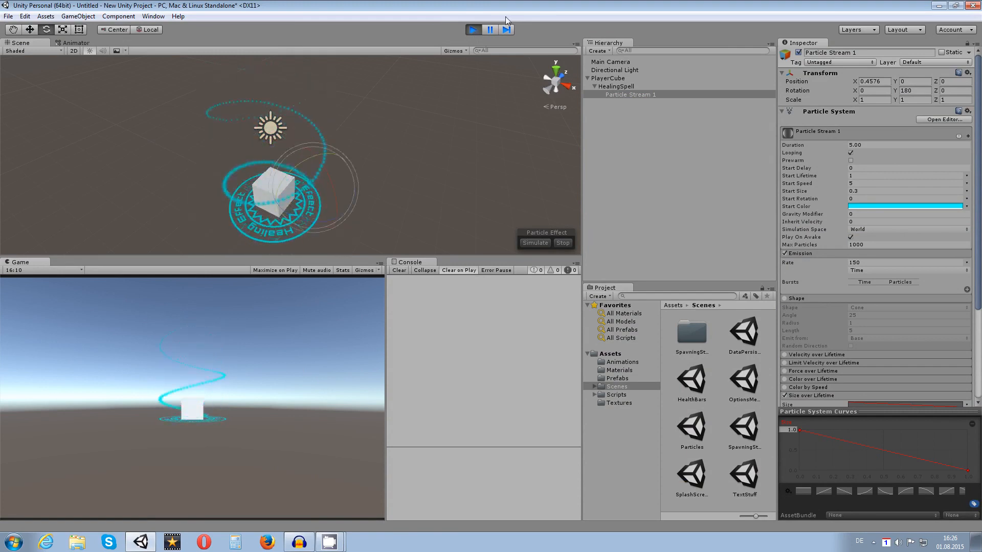
pyautogui.click(468, 30)
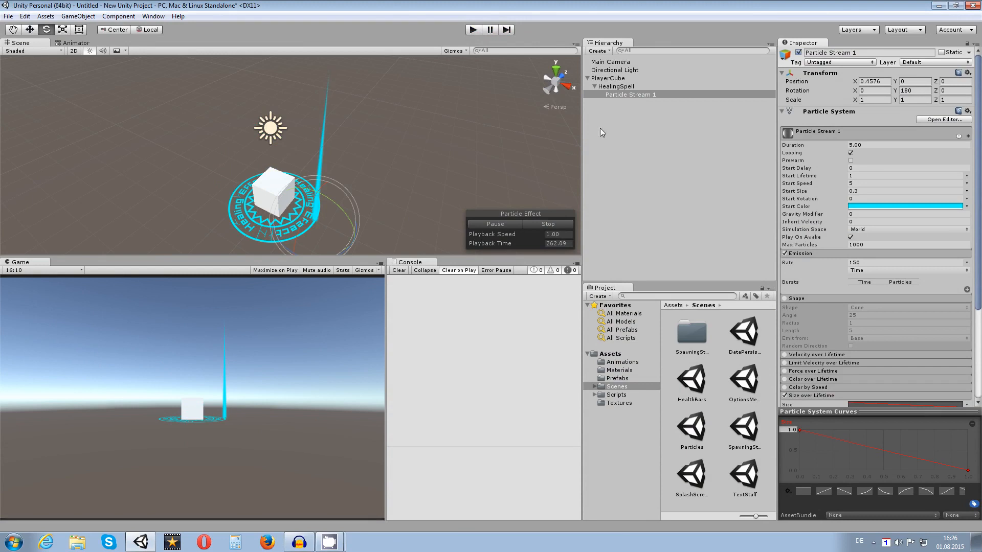
# Duplicate Particle Stream 1 under HealingSpell and rename the copy Particle Stream 2.
pyautogui.rightClick(618, 96)
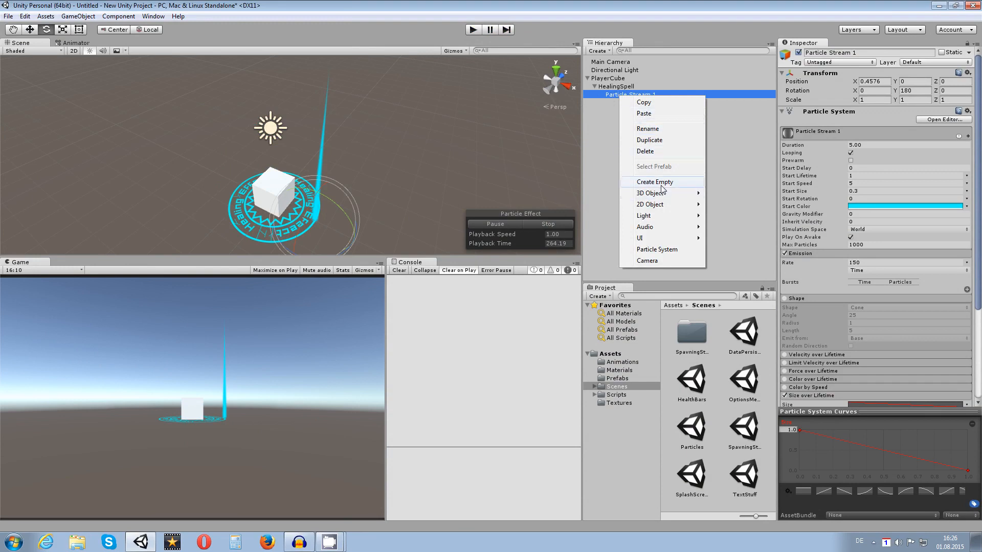
pyautogui.click(615, 95)
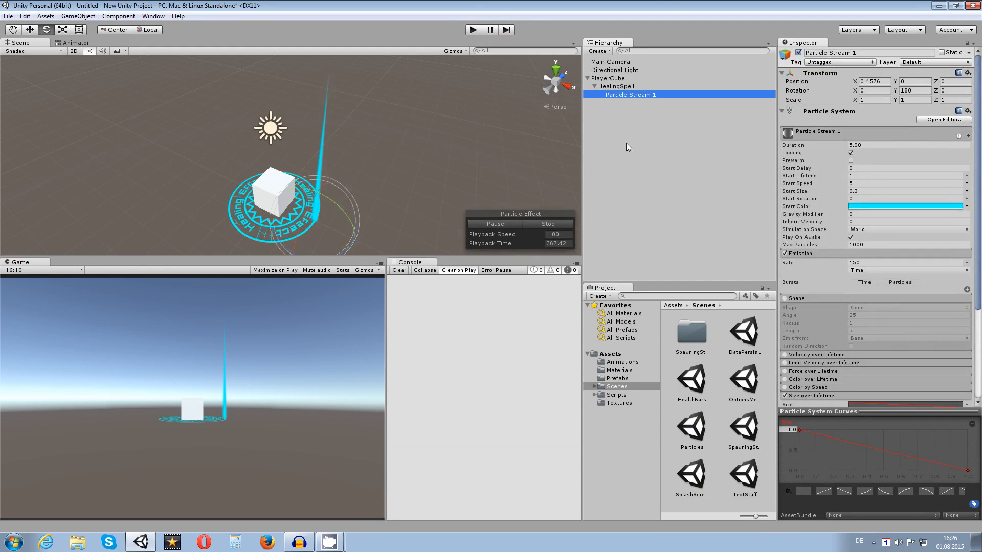
pyautogui.hotkey('ctrl', 'd')
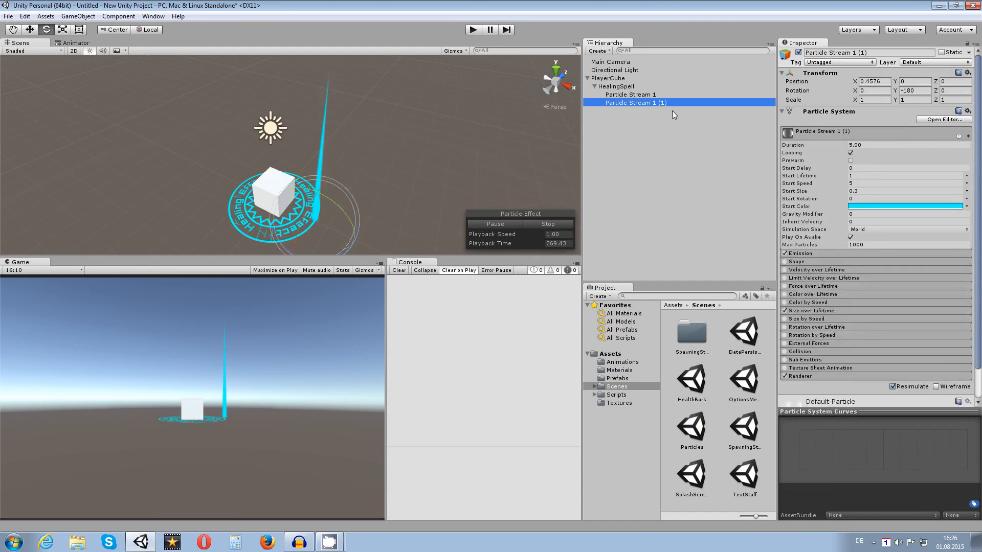
pyautogui.click(852, 53)
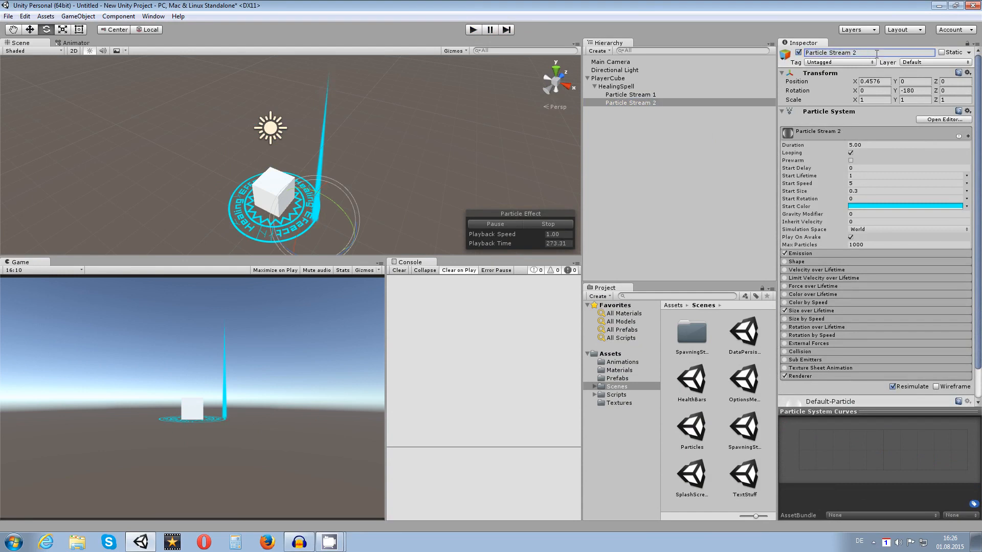
# Move Particle Stream 2 along X to the opposite edge of the healing circle, at about X -0.456.
pyautogui.press('w')
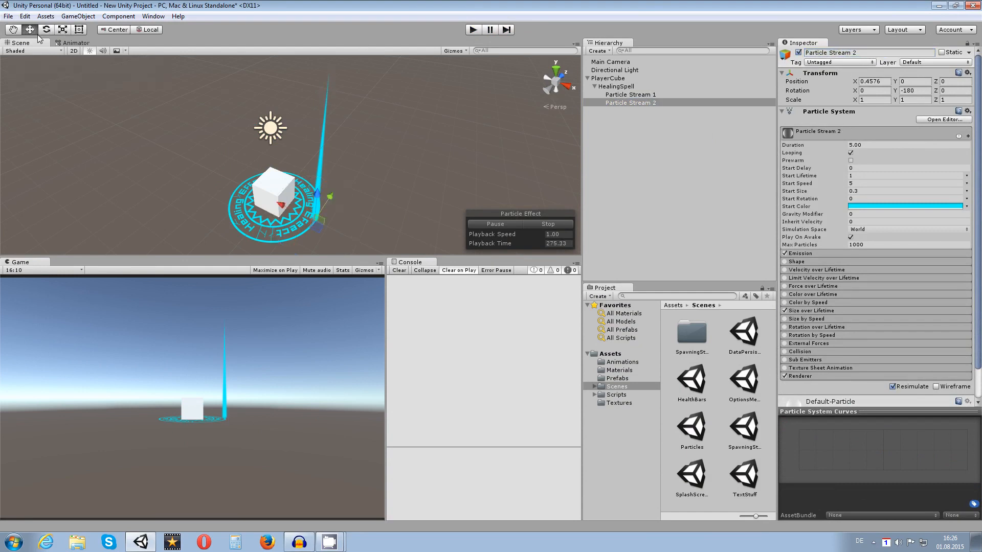
pyautogui.moveTo(283, 206)
pyautogui.mouseDown()
pyautogui.moveTo(196, 166)
pyautogui.moveTo(233, 183)
pyautogui.moveTo(153, 171)
pyautogui.moveTo(275, 219)
pyautogui.moveTo(187, 198)
pyautogui.moveTo(379, 225)
pyautogui.moveTo(352, 92)
pyautogui.mouseUp()
pyautogui.scroll(5, 186, 198)
pyautogui.scroll(5, 351, 92)
pyautogui.scroll(6, 271, 107)
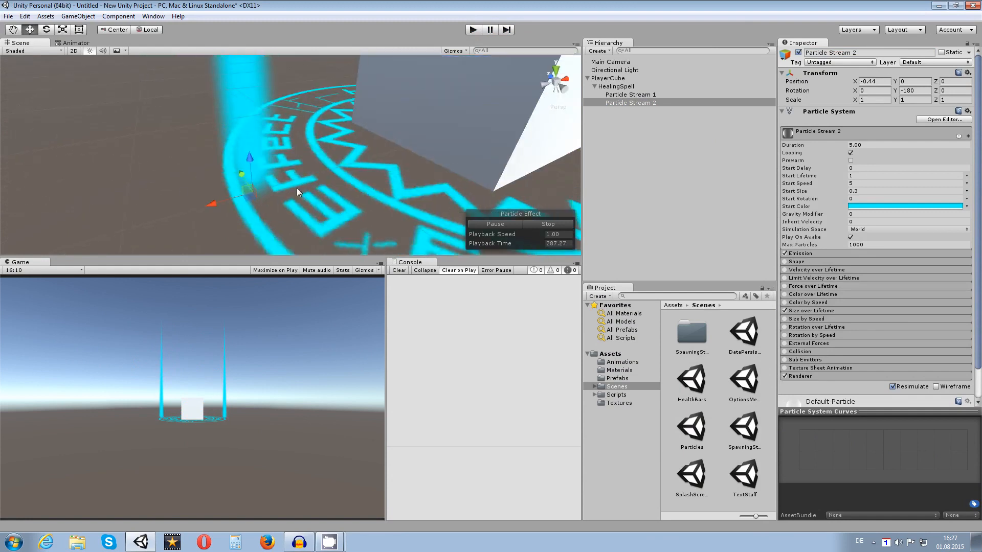
pyautogui.moveTo(210, 204); pyautogui.dragTo(200, 205)
pyautogui.scroll(-10, 216, 204)
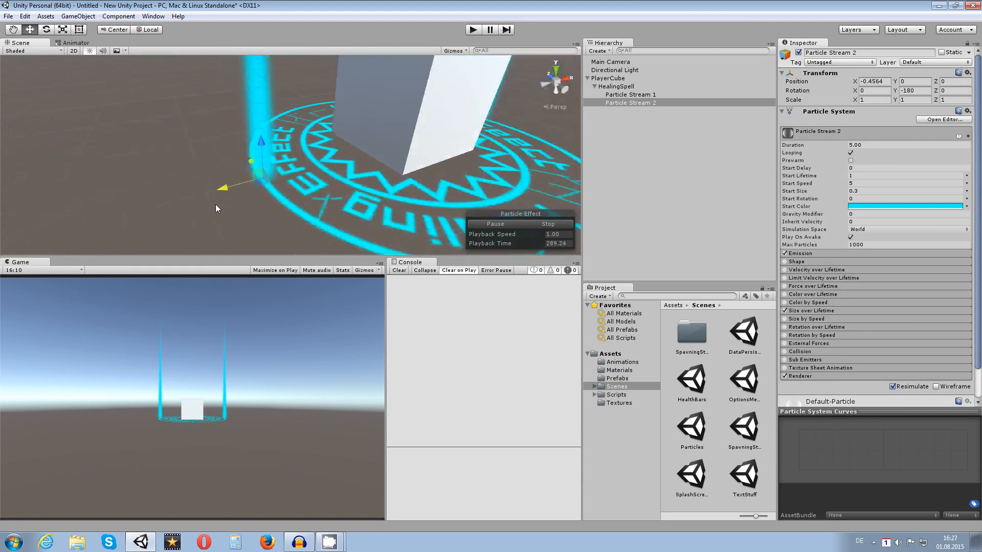
# Play-test the scene with both particle streams and view the double spiral around the cube from a lower angle.
pyautogui.keyDown('alt'); pyautogui.moveTo(340, 187); pyautogui.dragTo(290, 194); pyautogui.keyUp('alt')
pyautogui.scroll(-3, 289, 193)
pyautogui.click(477, 30)
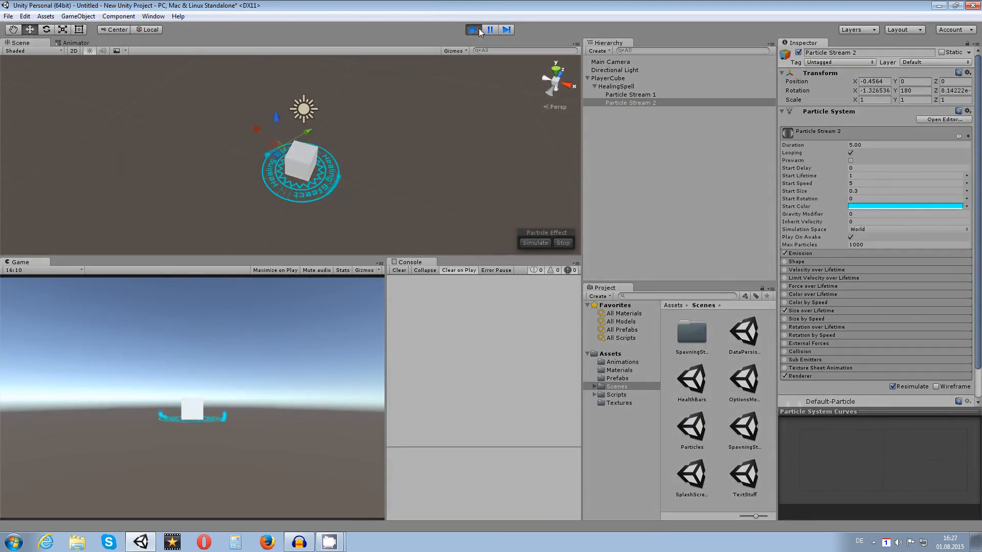
pyautogui.keyDown('alt'); pyautogui.moveTo(370, 225); pyautogui.dragTo(369, 91); pyautogui.keyUp('alt')
pyautogui.moveTo(369, 95); pyautogui.dragTo(351, 148, button='middle')
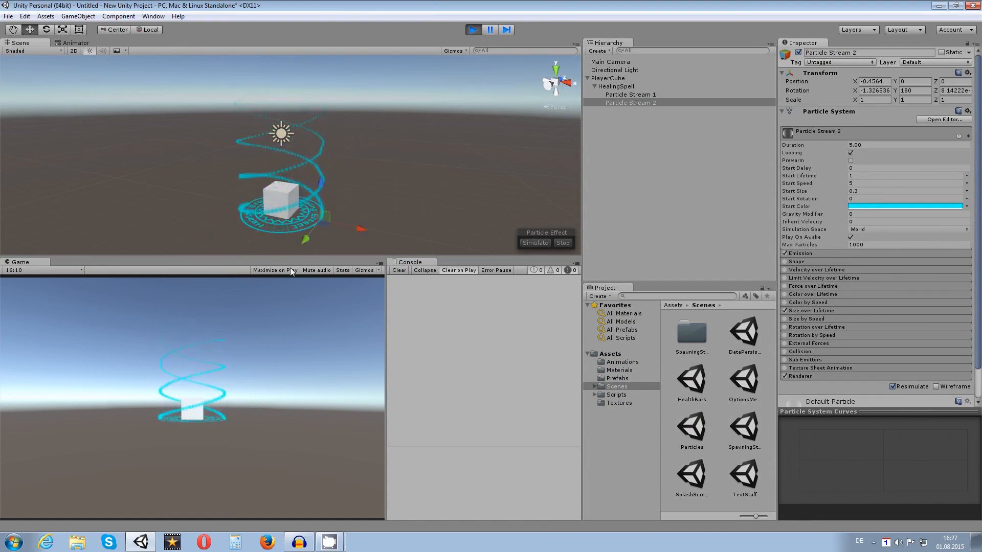
pyautogui.click(474, 29)
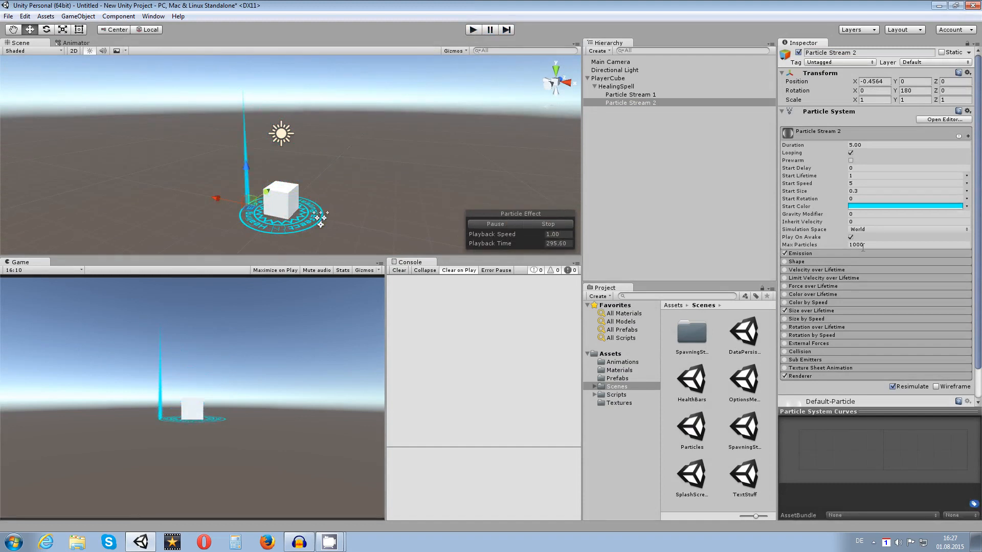
# Set the emission rate of Particle Stream 1 and Particle Stream 2 to 200 and play-test the scene.
pyautogui.click(654, 95)
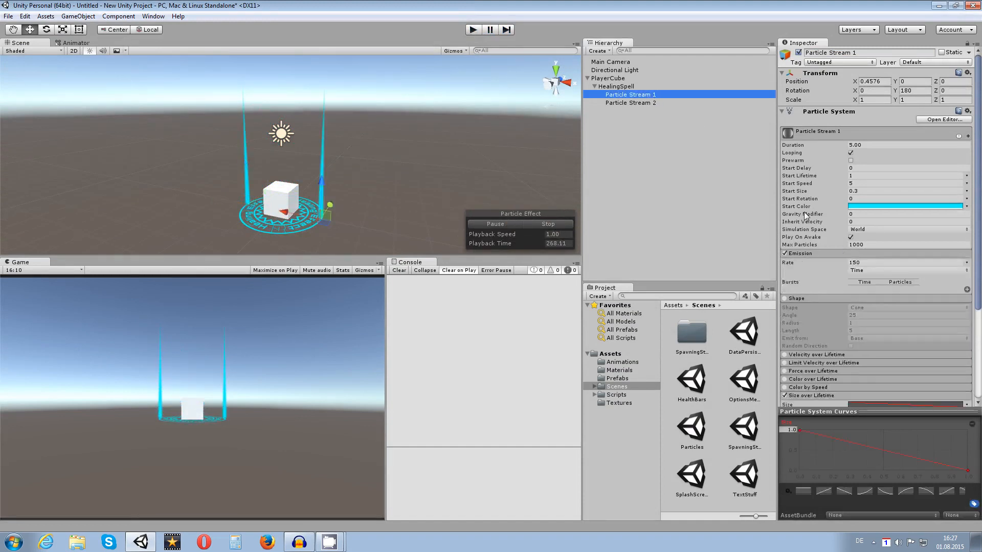
pyautogui.click(872, 261)
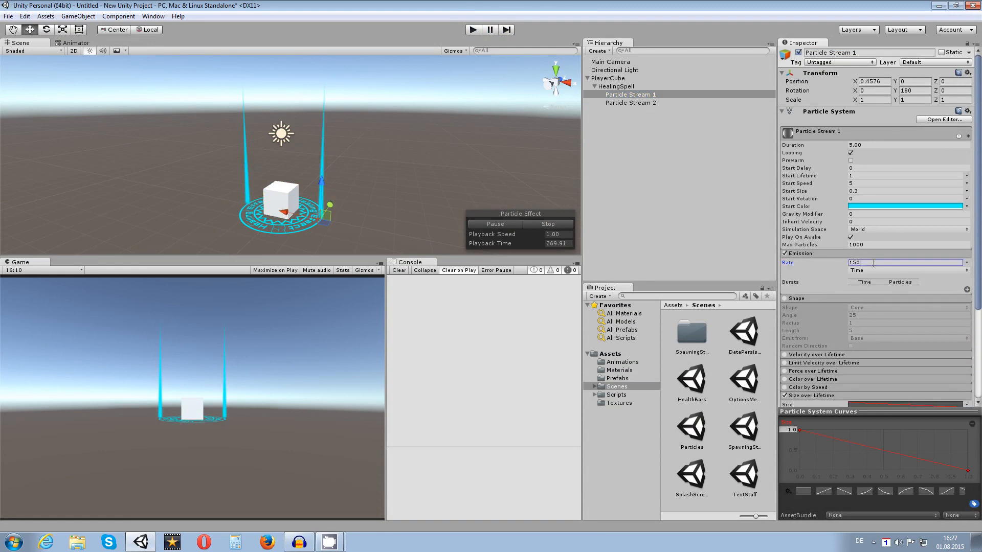
pyautogui.write('200')
pyautogui.click(634, 102)
pyautogui.click(856, 252)
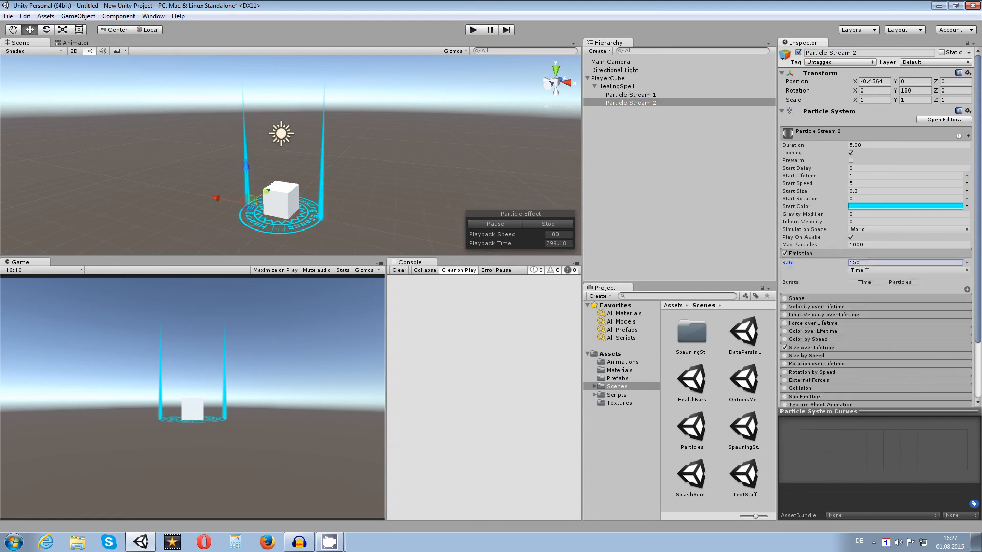
pyautogui.write('200')
pyautogui.click(473, 30)
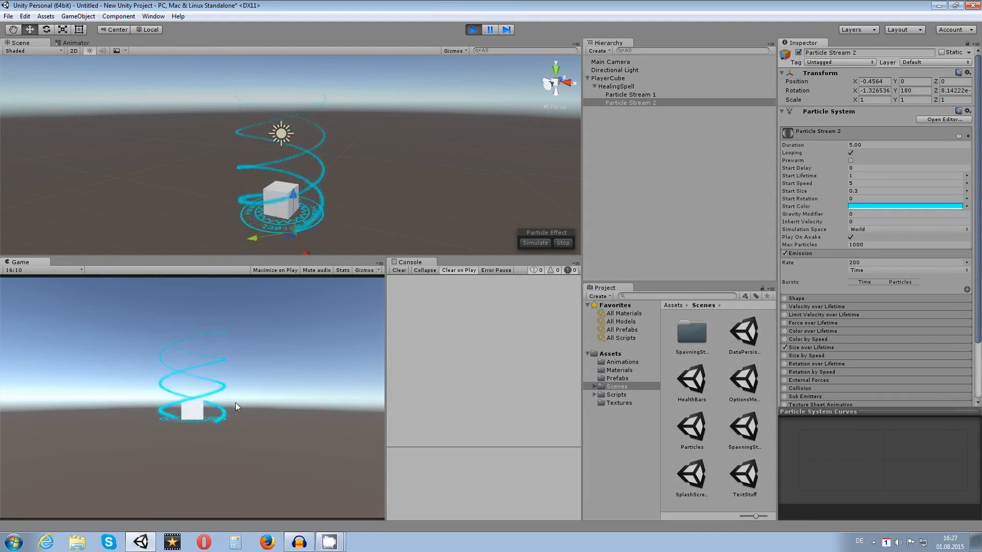
pyautogui.click(473, 30)
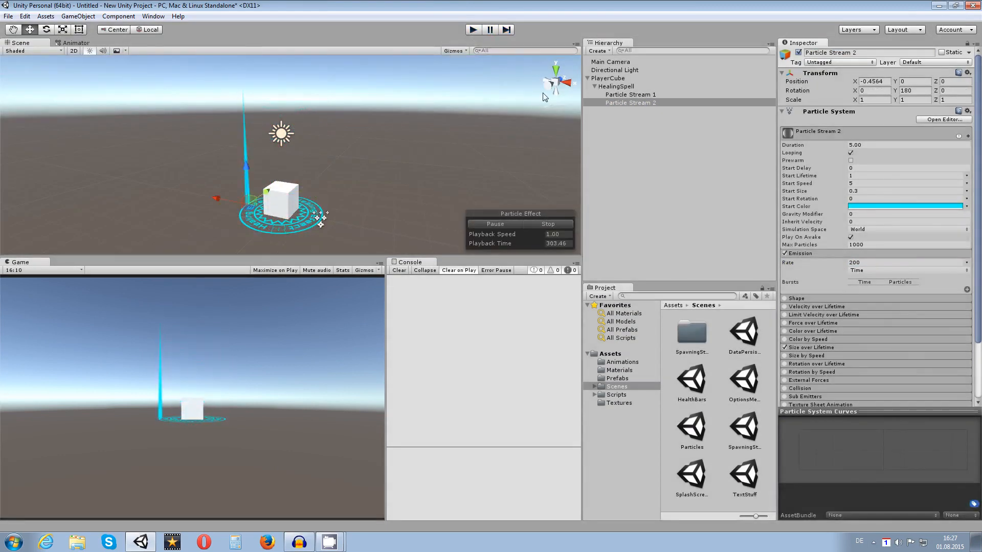
# Set the Main Camera's X rotation to 45.
pyautogui.click(610, 62)
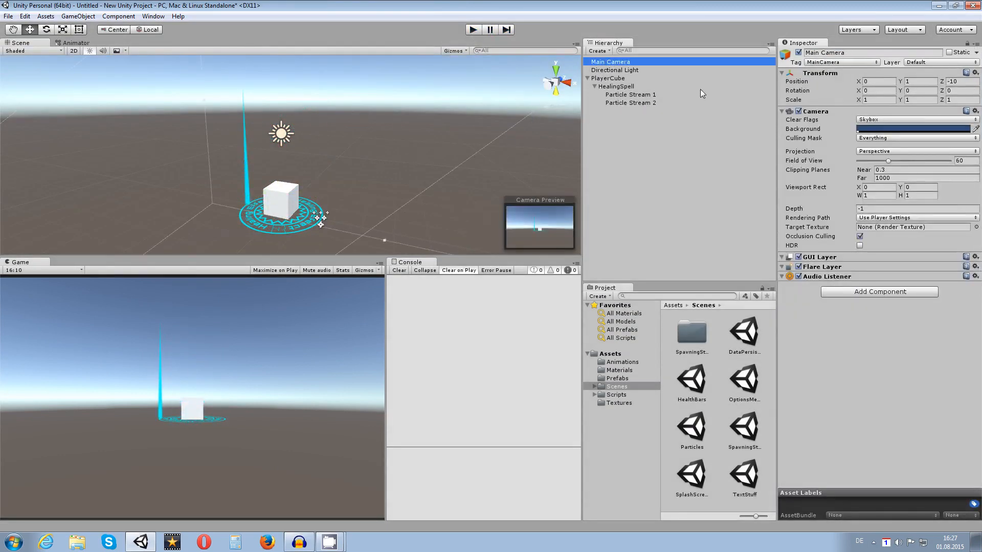
pyautogui.click(887, 90)
pyautogui.write('45')
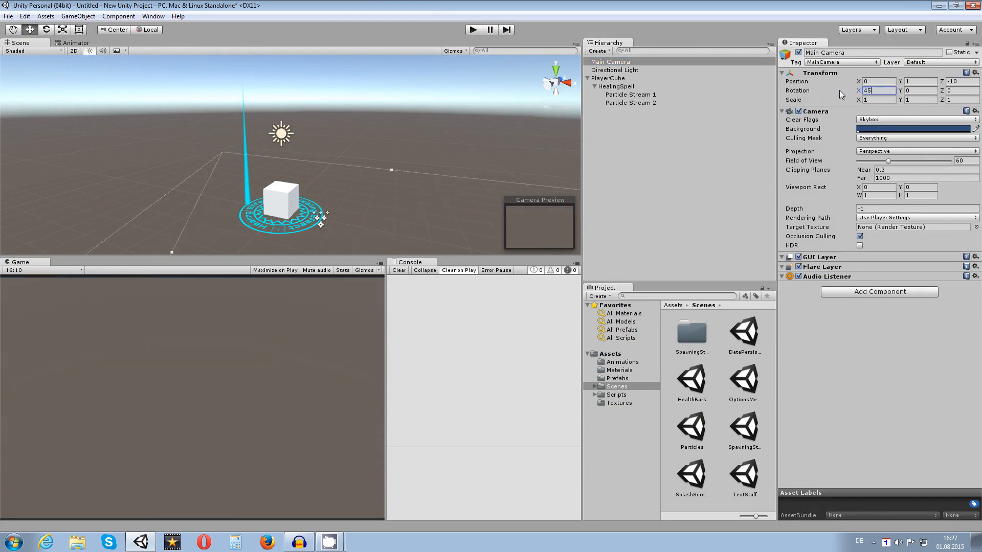
pyautogui.scroll(-10, 526, 97)
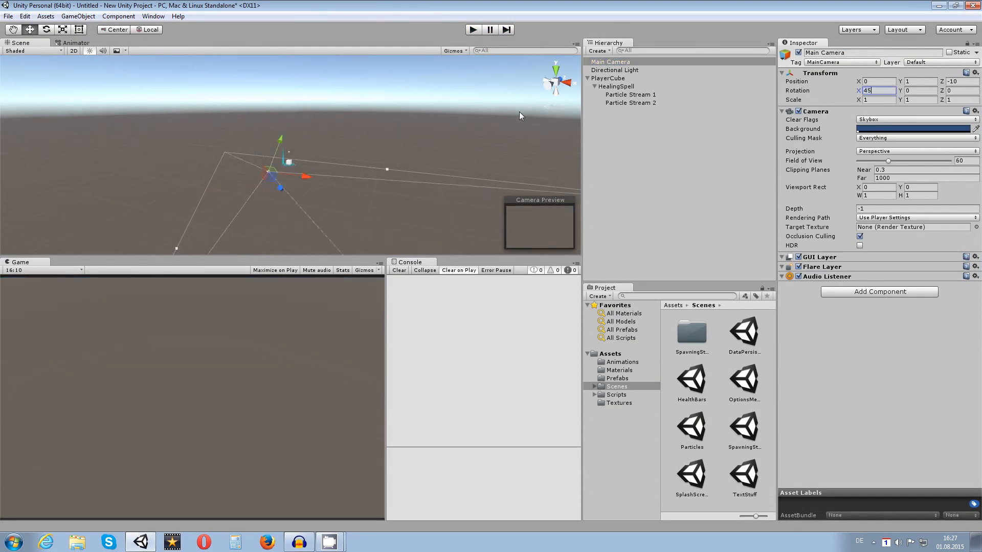
pyautogui.moveTo(484, 96); pyautogui.dragTo(364, 182, button='middle')
pyautogui.moveTo(295, 143); pyautogui.dragTo(328, 91, button='middle')
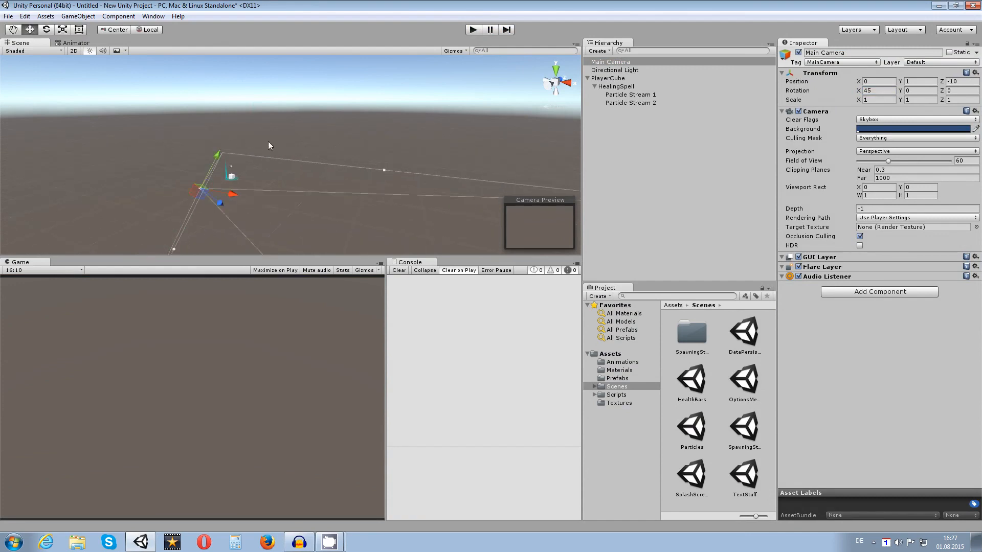
pyautogui.moveTo(223, 163); pyautogui.dragTo(232, 130)
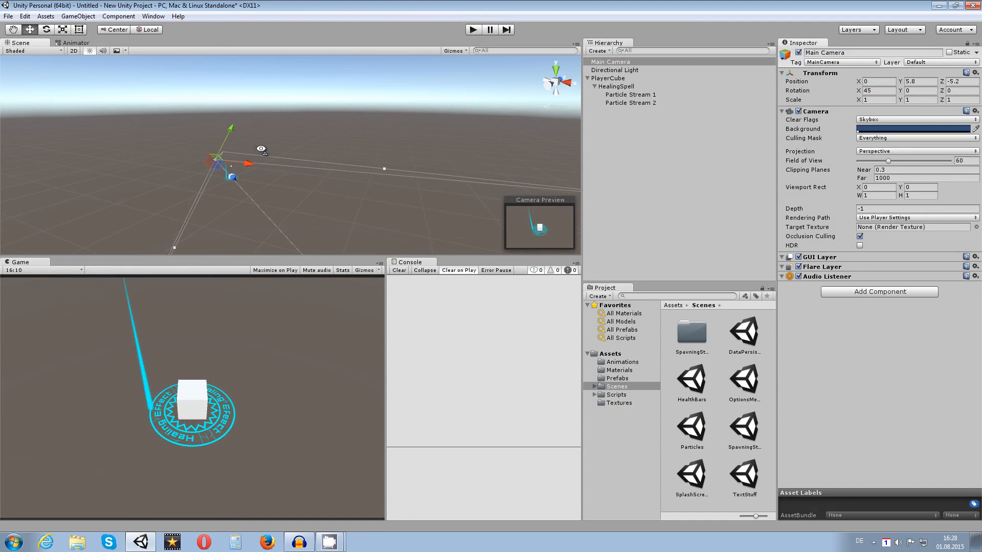
pyautogui.hotkey('ctrl', 'z')
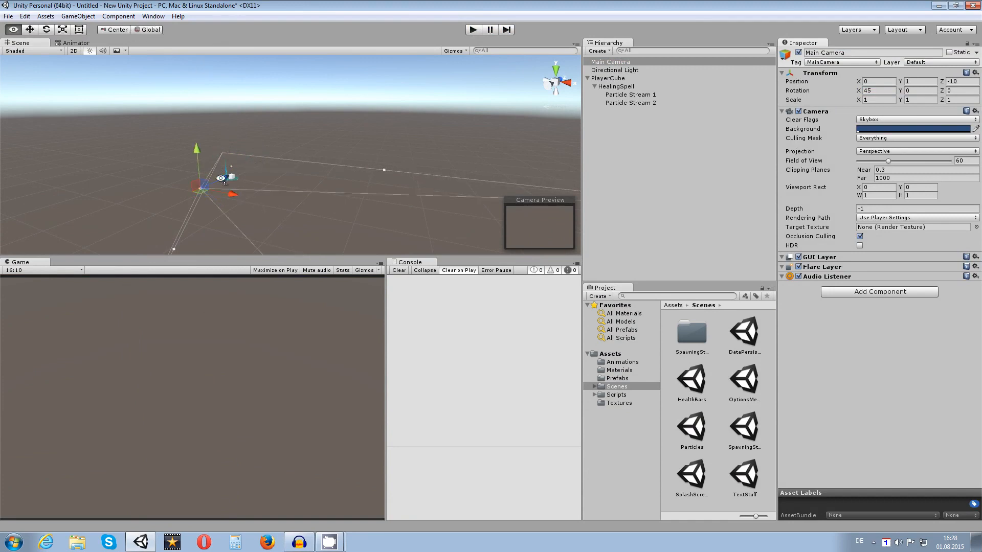
# Move the Main Camera along the global axes to about Y 9.1, Z -10.6 and play-test the spell from above.
pyautogui.moveTo(228, 175)
pyautogui.mouseDown()
pyautogui.moveTo(254, 133)
pyautogui.moveTo(239, 147)
pyautogui.moveTo(224, 113)
pyautogui.mouseUp()
pyautogui.keyDown('alt'); pyautogui.moveTo(326, 124); pyautogui.dragTo(284, 185); pyautogui.keyUp('alt')
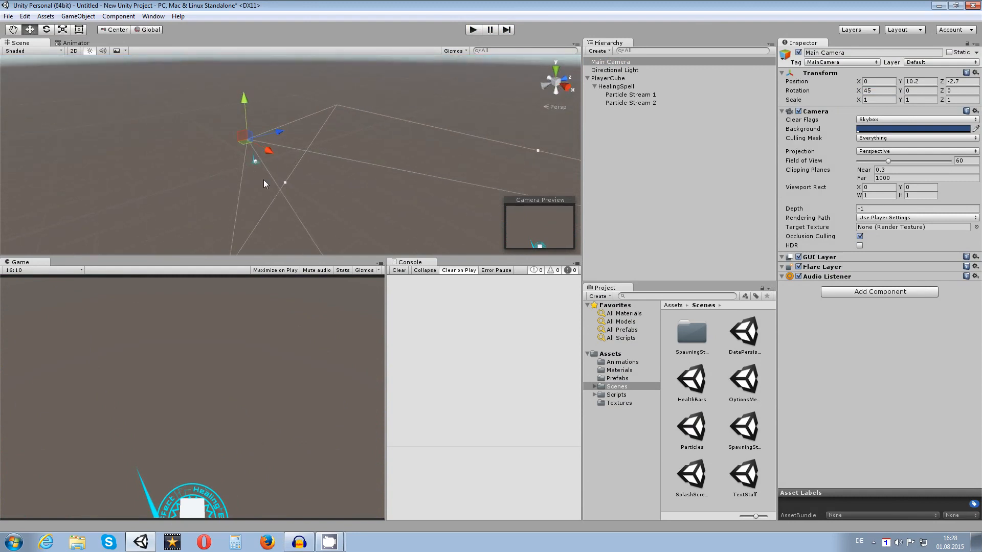
pyautogui.moveTo(244, 107); pyautogui.dragTo(266, 147)
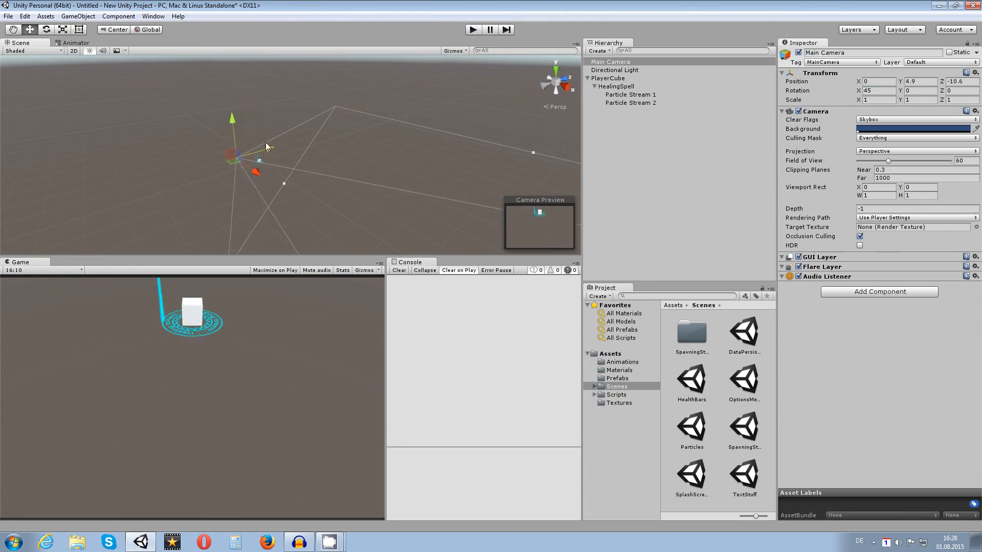
pyautogui.moveTo(235, 109); pyautogui.dragTo(229, 106)
pyautogui.click(472, 29)
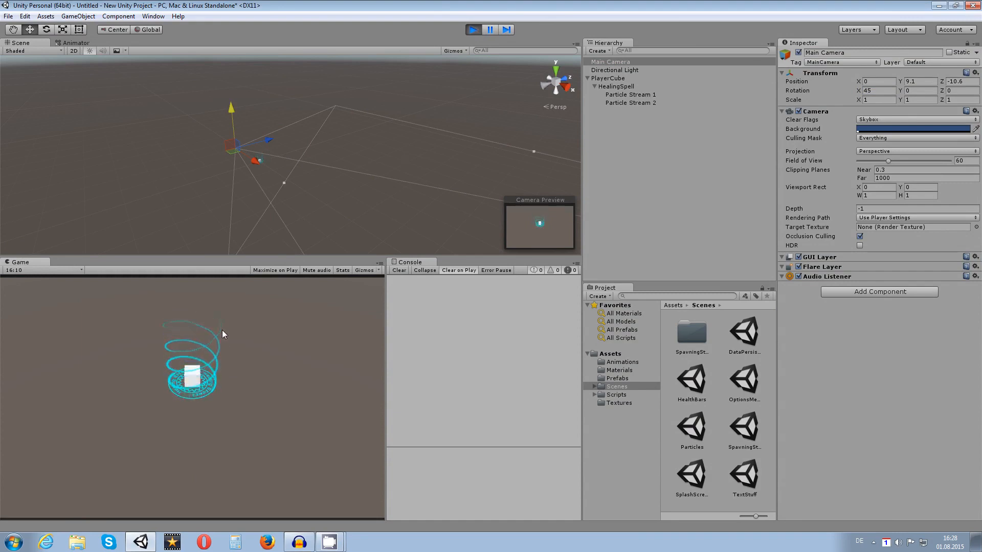
pyautogui.click(475, 30)
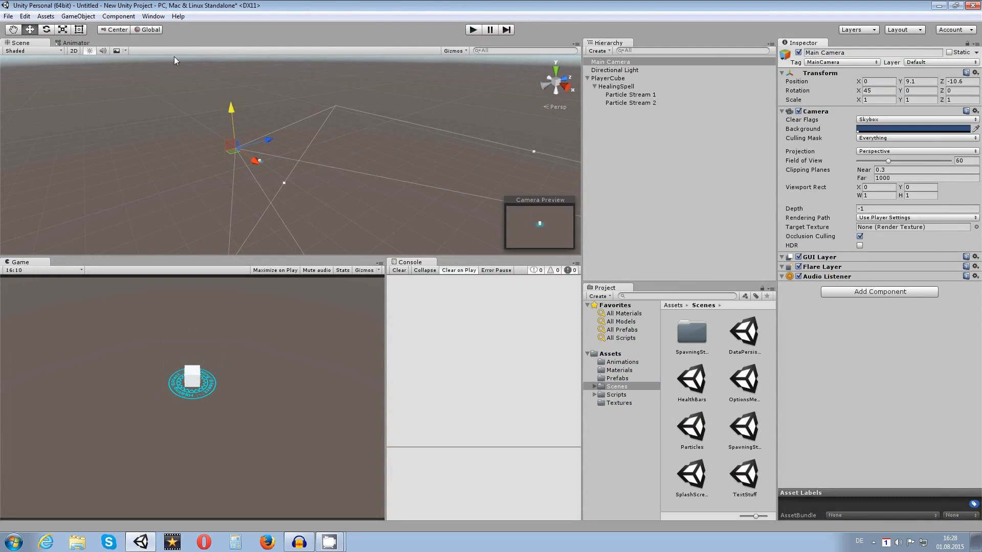
# Open the Animation window, examine the rotation keyframes of HealingSpell, and close the window.
pyautogui.click(78, 43)
pyautogui.click(43, 44)
pyautogui.click(145, 16)
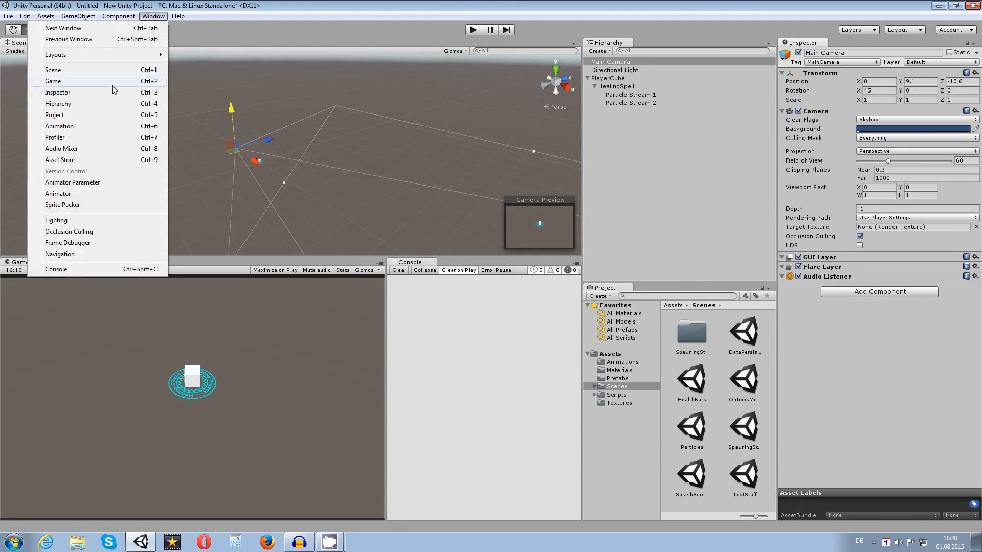
pyautogui.click(62, 126)
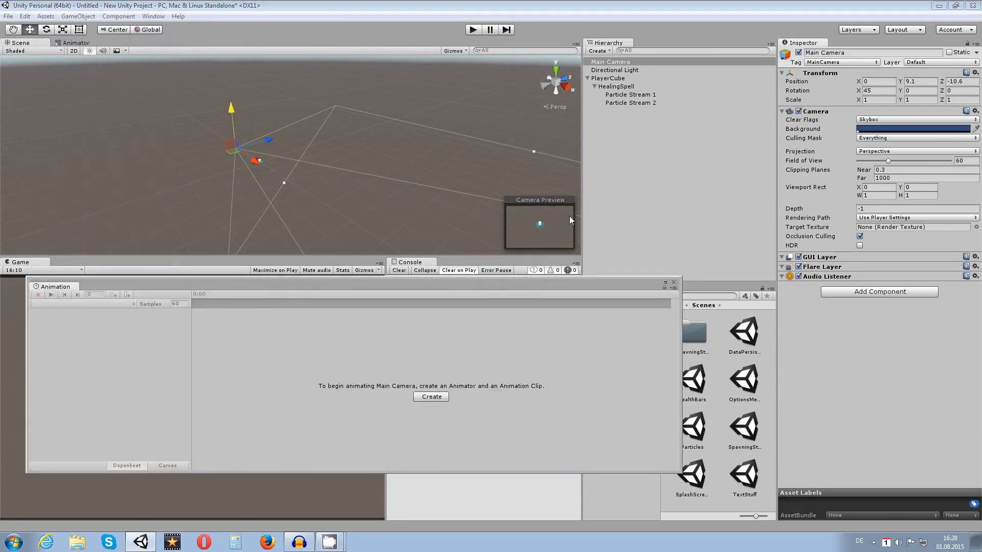
pyautogui.click(616, 87)
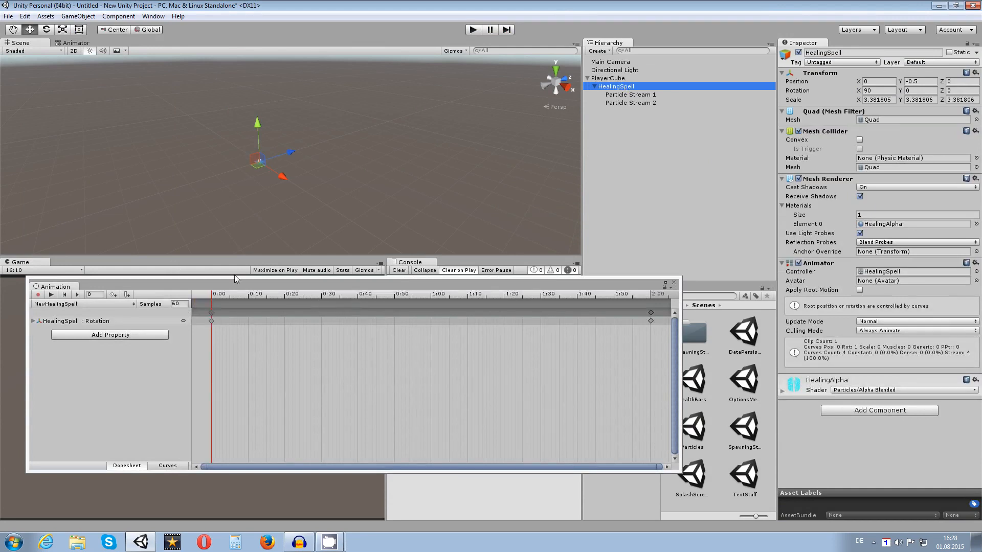
pyautogui.click(673, 283)
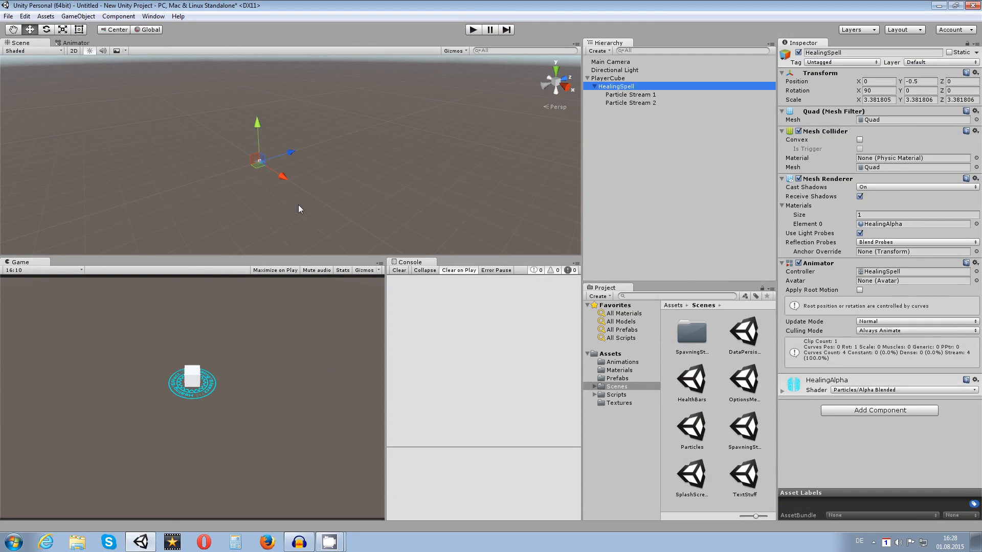
# Add a new particle system as a child of HealingSpell and name it FootGlitter.
pyautogui.rightClick(624, 86)
pyautogui.click(660, 240)
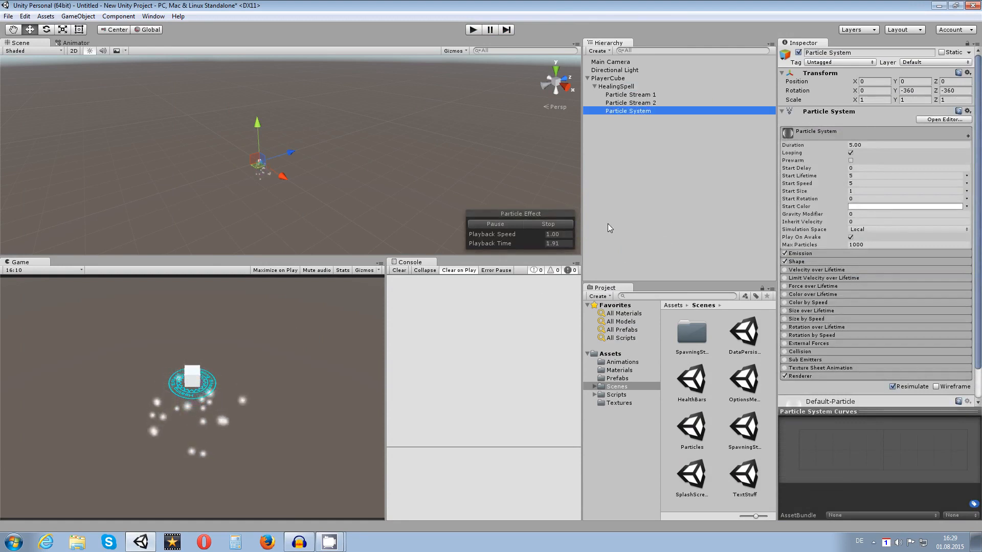
pyautogui.click(868, 52)
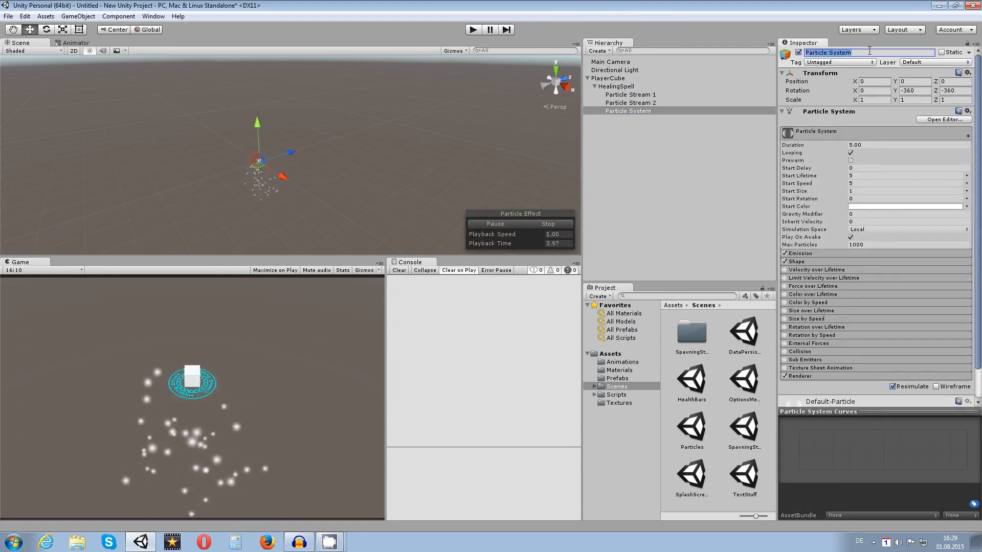
pyautogui.write('FootGlitter')
pyautogui.press('Return')
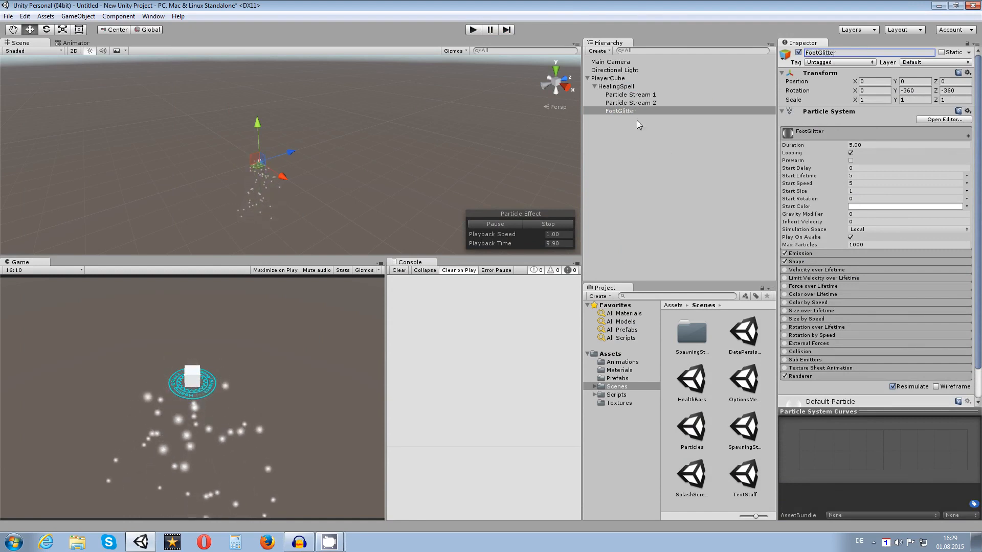
# Set FootGlitter's rotation to Y 180 and Z 0 so its particles are emitted upward.
pyautogui.click(915, 91)
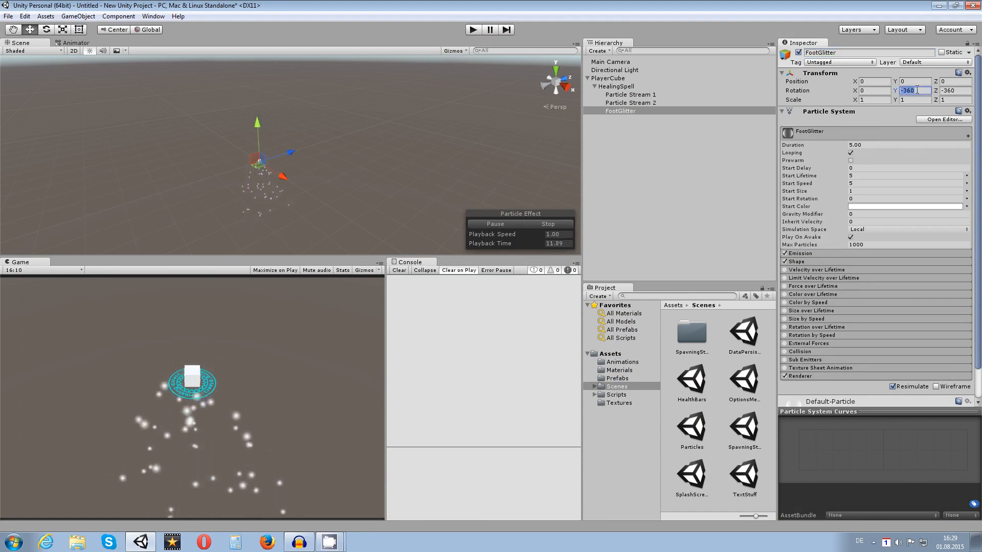
pyautogui.write('180')
pyautogui.click(956, 91)
pyautogui.write('0')
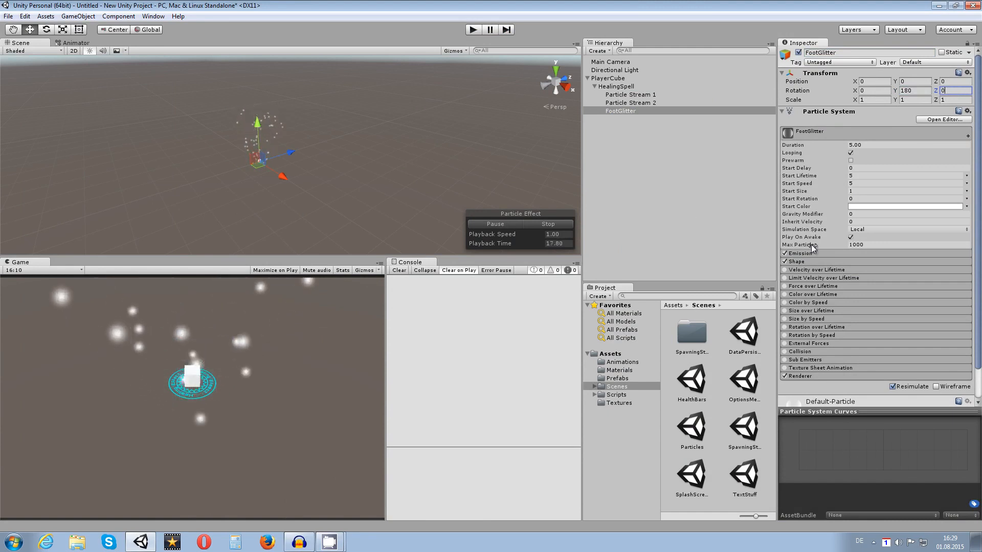
# Keep FootGlitter's emission shape as Cone and set its angle to 0.
pyautogui.click(861, 262)
pyautogui.click(867, 272)
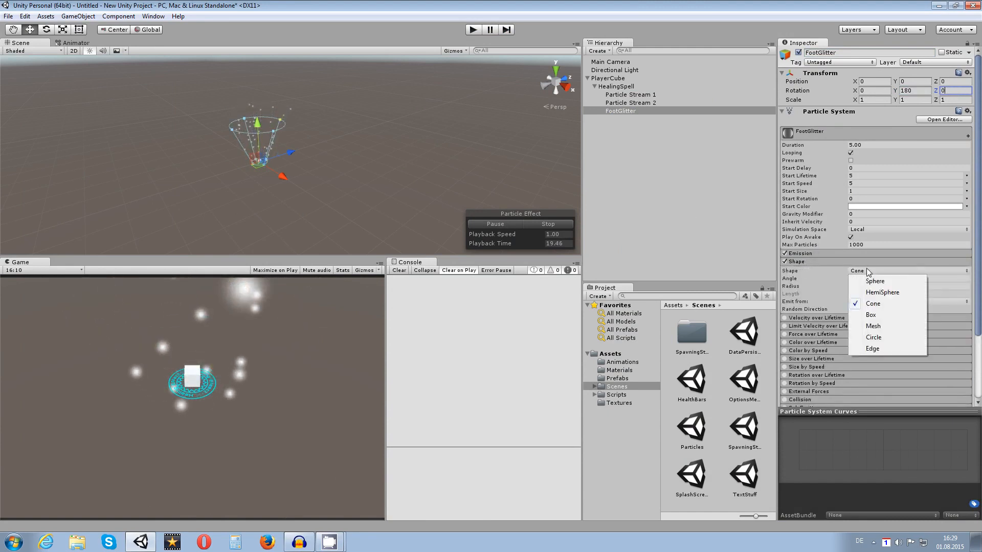
pyautogui.click(822, 278)
pyautogui.moveTo(282, 108); pyautogui.dragTo(305, 127, button='middle')
pyautogui.scroll(6, 318, 176)
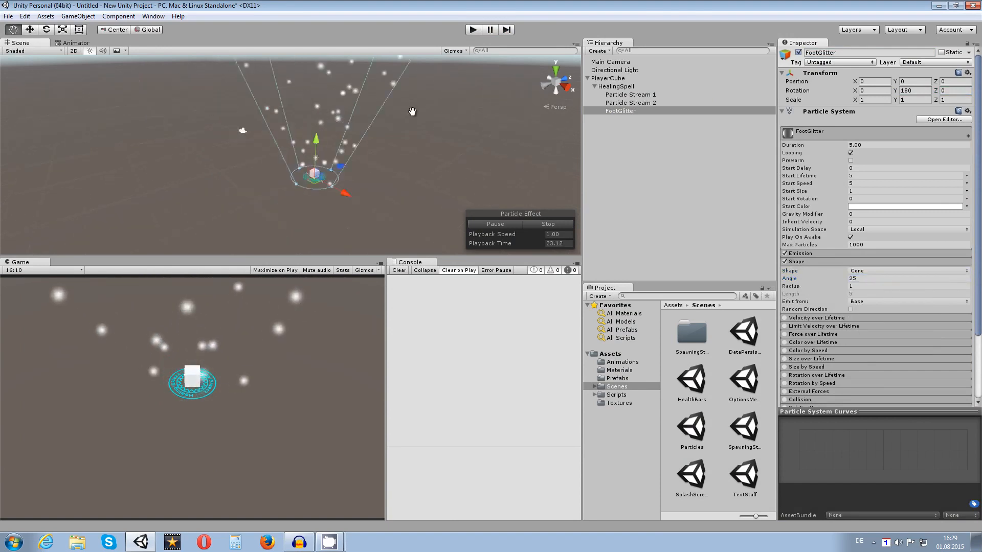
pyautogui.scroll(6, 359, 161)
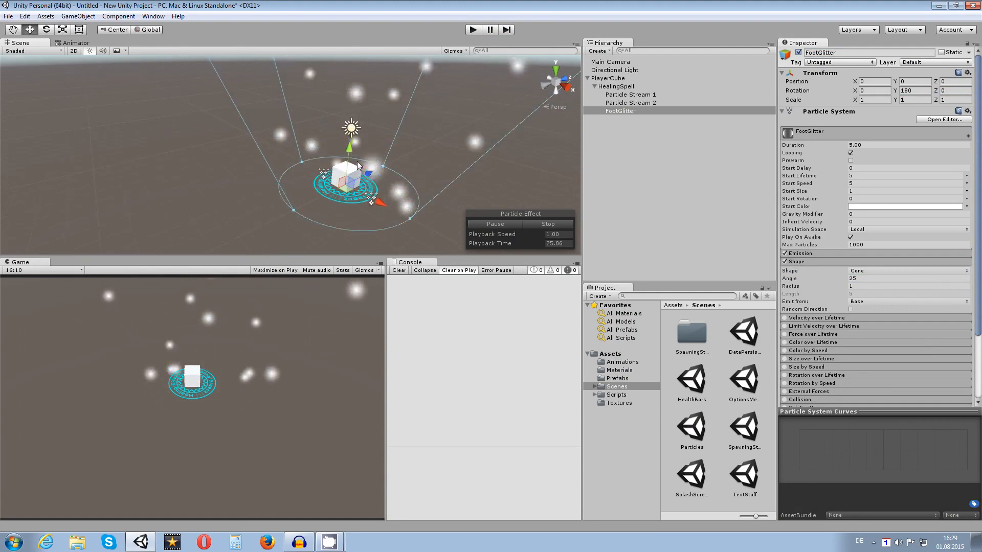
pyautogui.moveTo(404, 204); pyautogui.dragTo(333, 153, button='middle')
pyautogui.moveTo(790, 279); pyautogui.dragTo(714, 271)
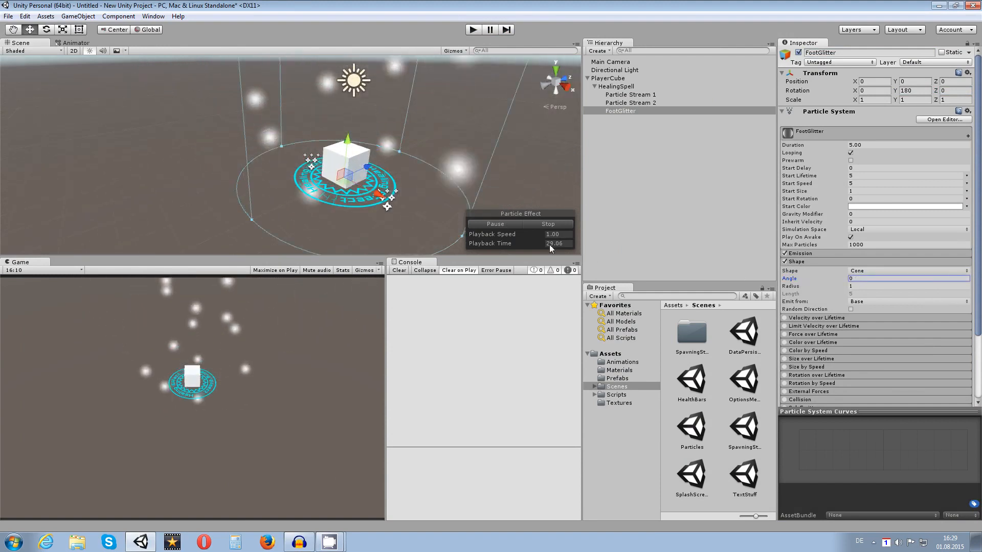
# Fit FootGlitter's cone to the outer edge of the healing circle by setting its radius to 0.48.
pyautogui.moveTo(803, 289); pyautogui.dragTo(791, 291)
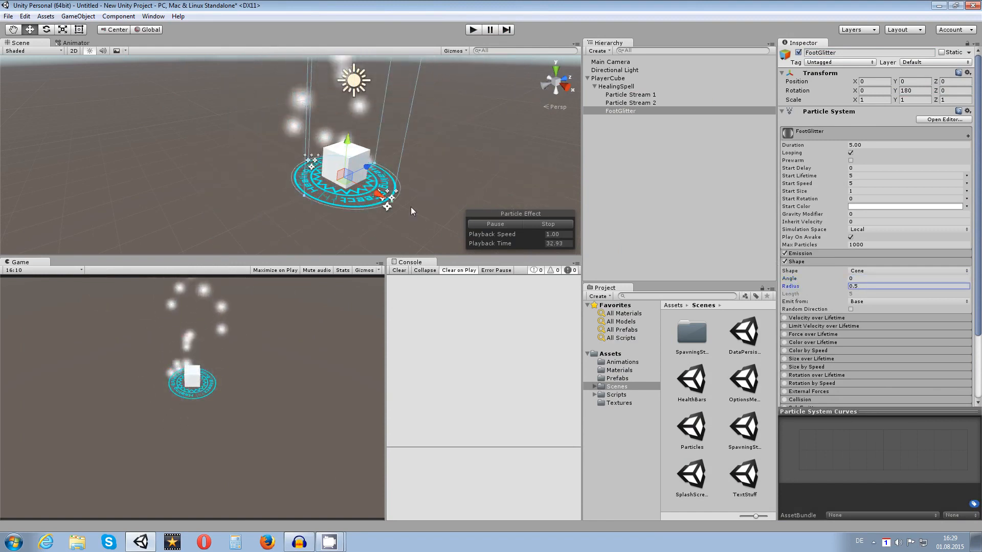
pyautogui.scroll(8, 413, 211)
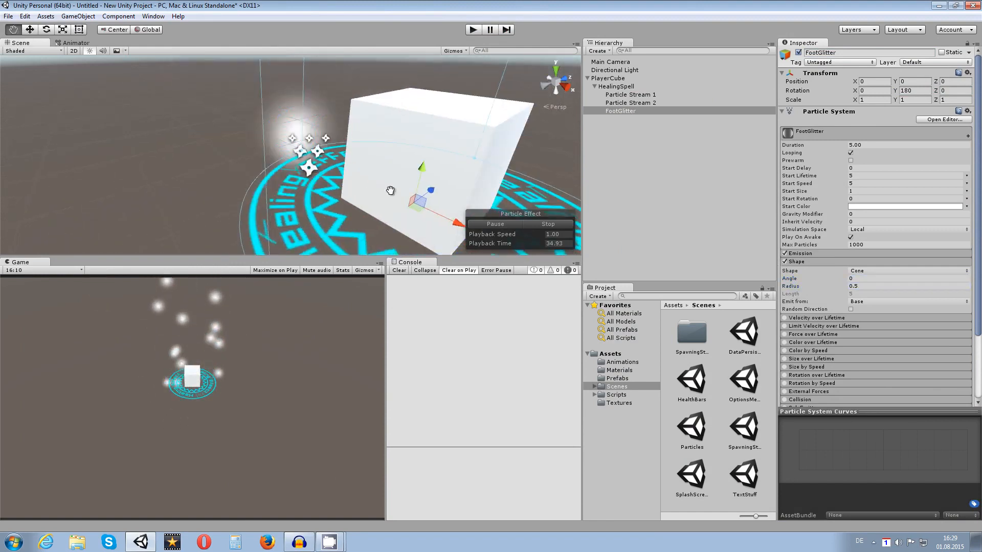
pyautogui.moveTo(390, 190); pyautogui.dragTo(358, 177, button='middle')
pyautogui.scroll(-5, 358, 178)
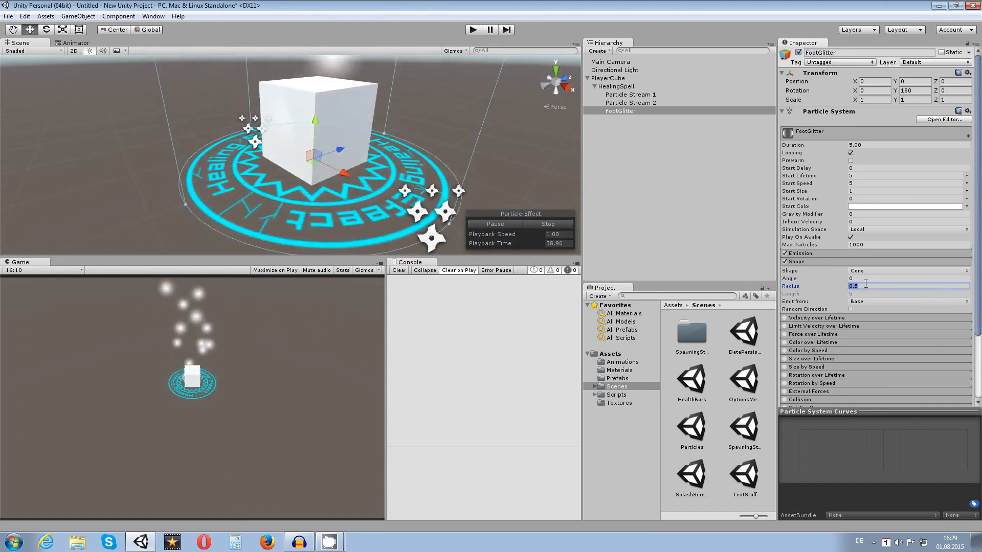
pyautogui.write('0.4')
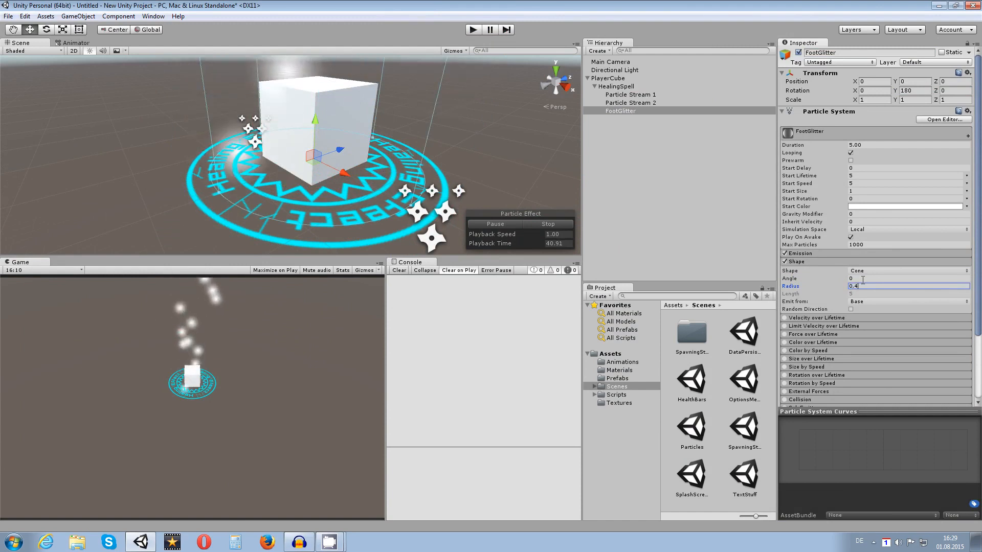
pyautogui.write('8')
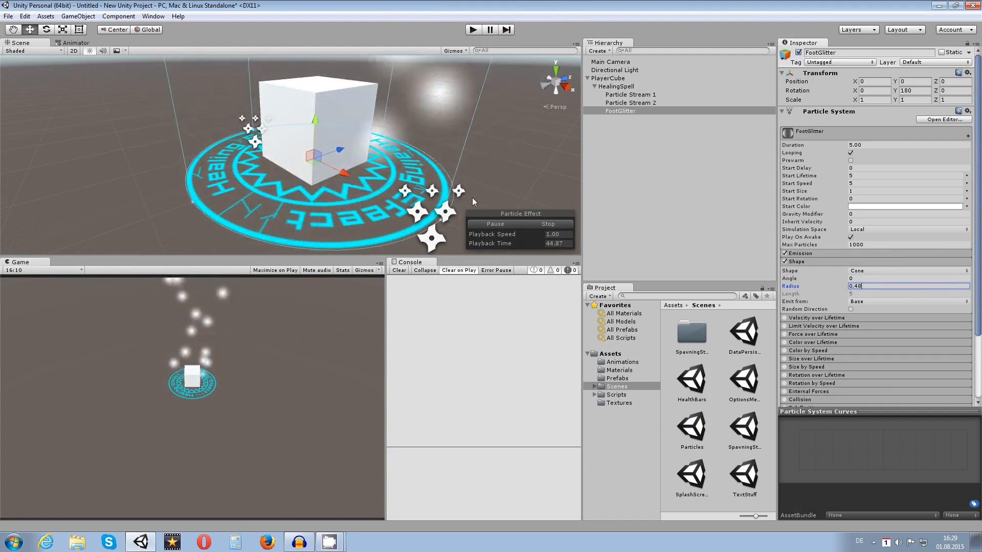
pyautogui.scroll(-4, 394, 170)
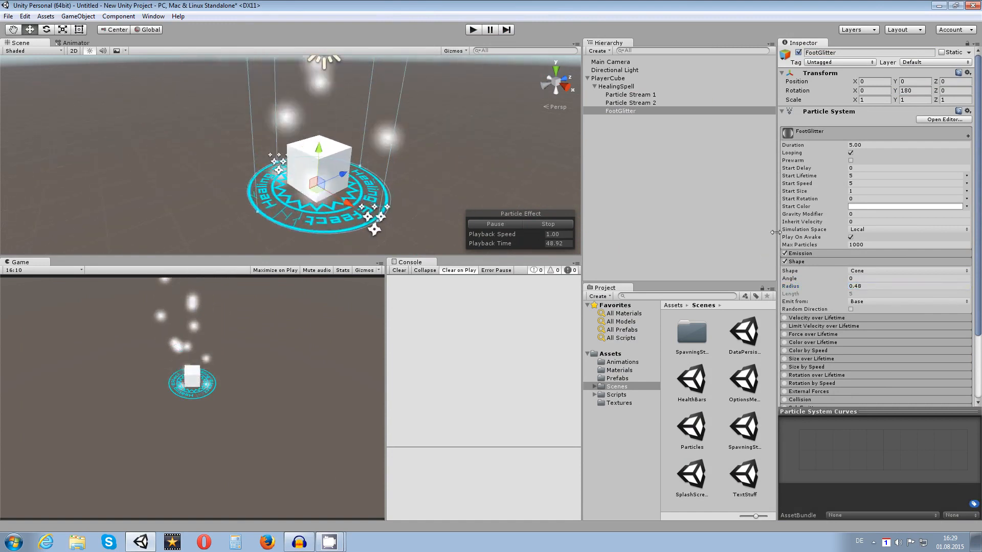
# Set FootGlitter's emission rate to 50 and shorten its particles' start lifetime to 0.2.
pyautogui.click(818, 253)
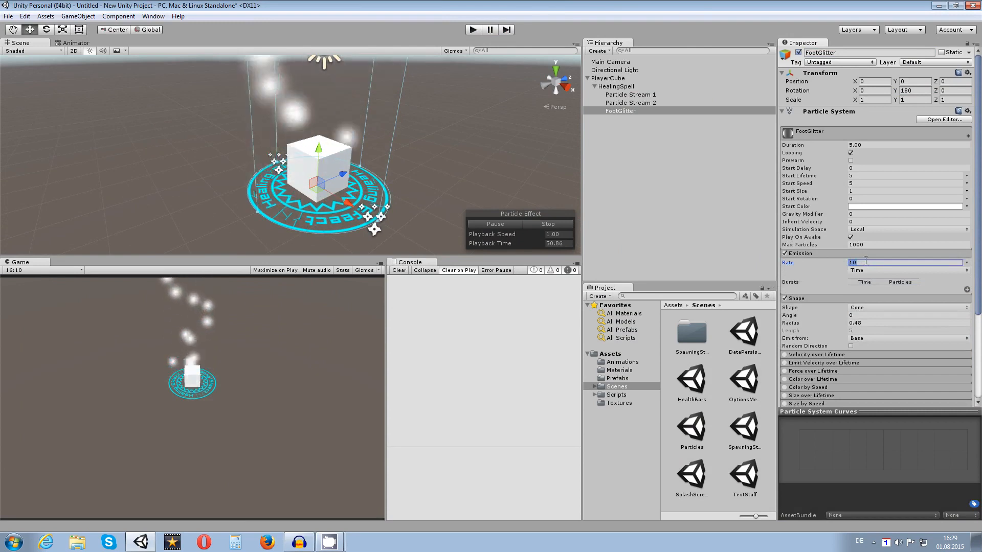
pyautogui.write('50')
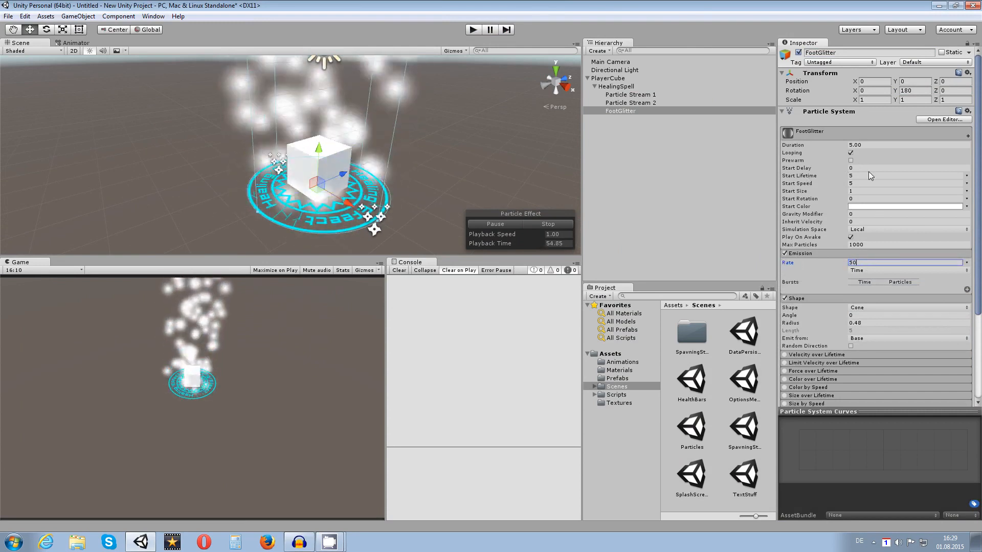
pyautogui.click(840, 176)
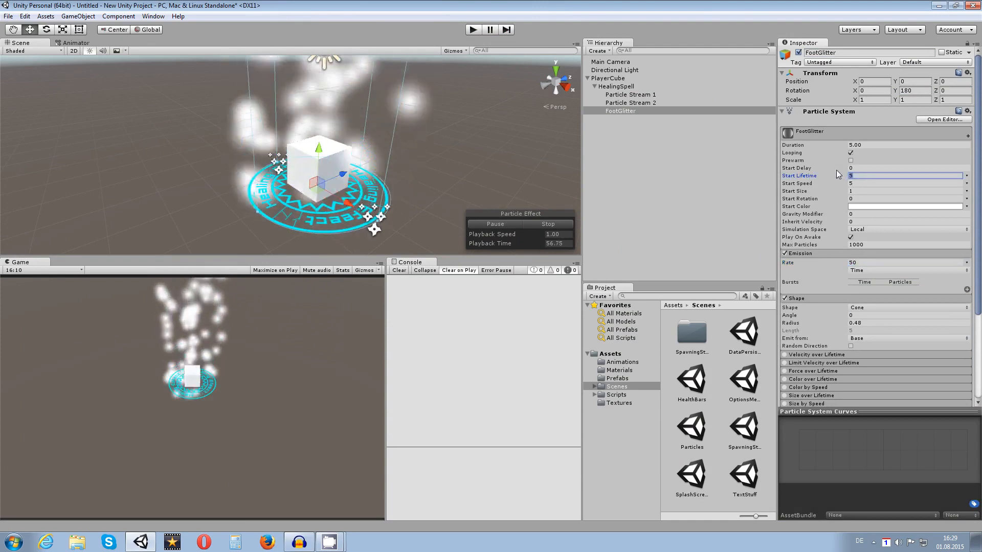
pyautogui.write('0.5')
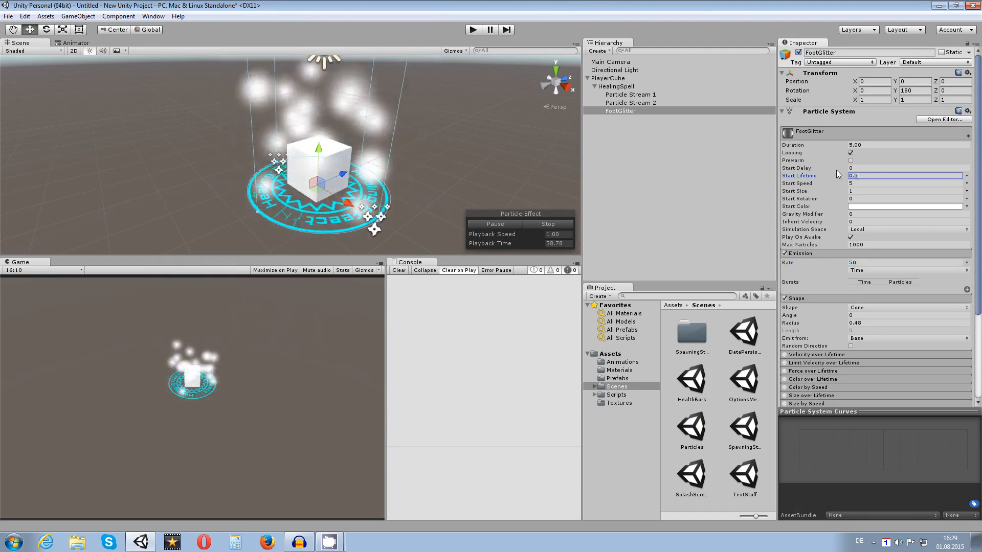
pyautogui.press('BackSpace')
pyautogui.write('3')
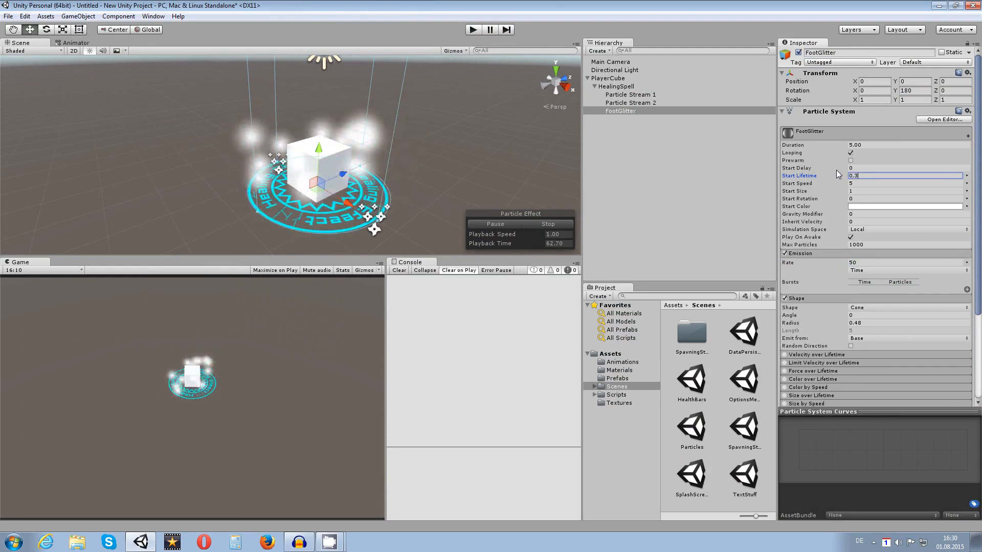
pyautogui.press('BackSpace')
pyautogui.write('2')
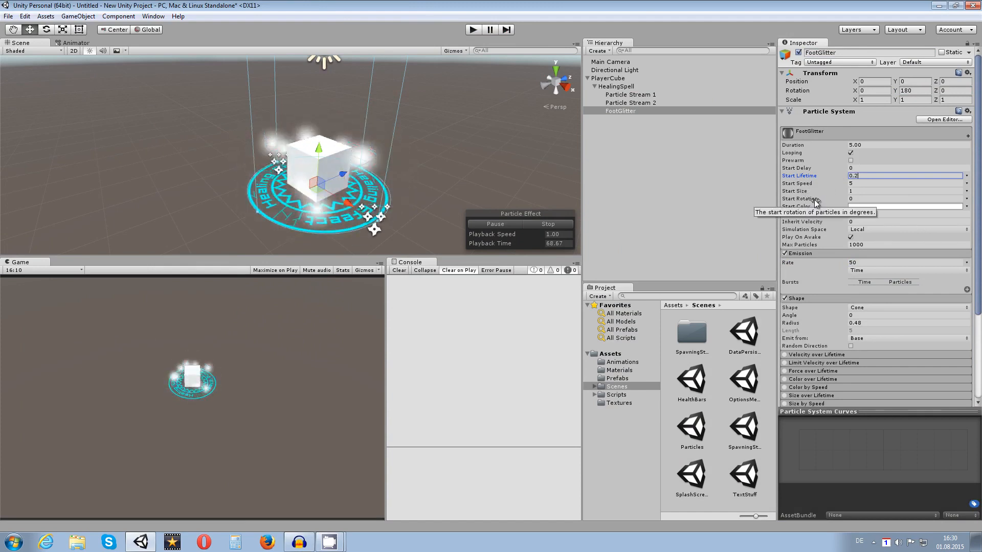
# Set FootGlitter's duration to 0.20, then check the effect with the object deselected and select FootGlitter again.
pyautogui.click(872, 145)
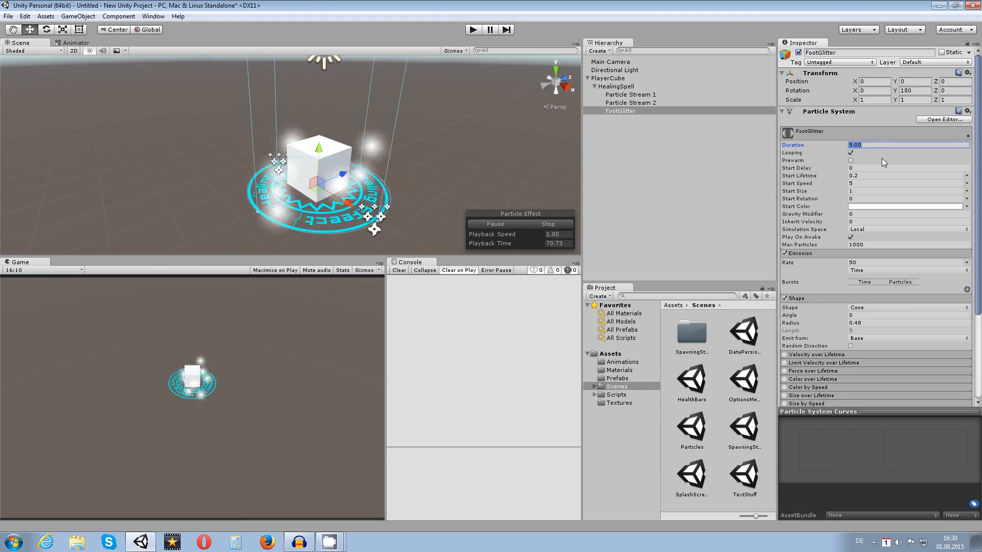
pyautogui.write('0.2')
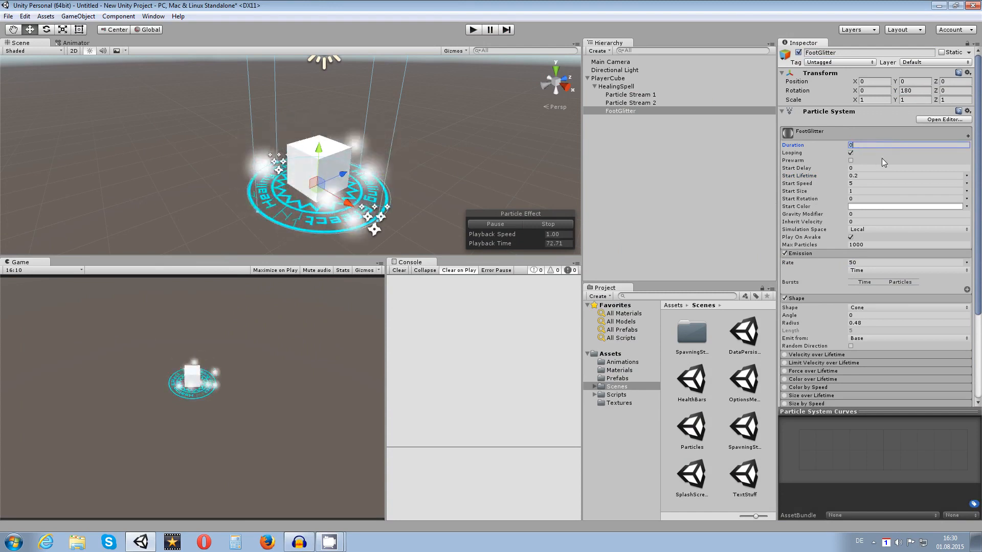
pyautogui.click(547, 142)
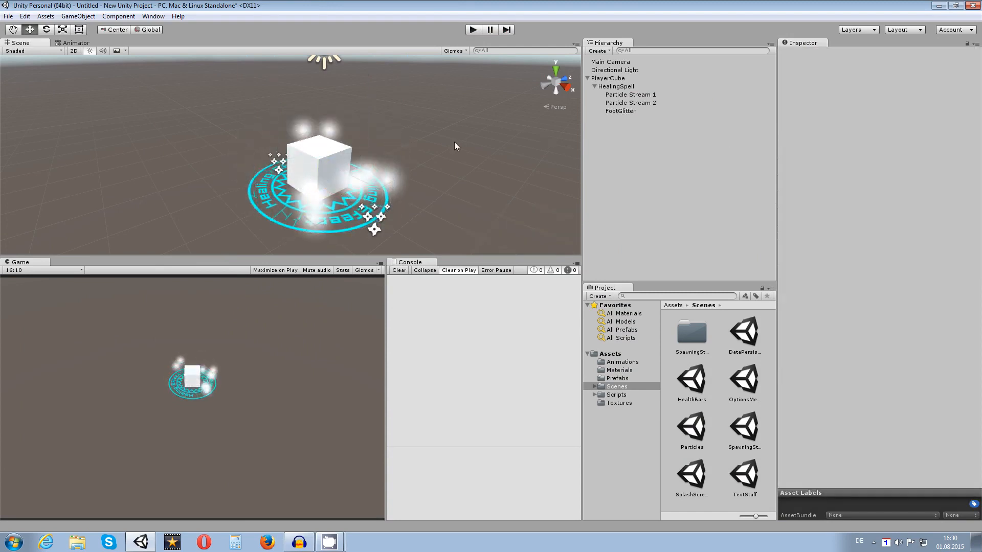
pyautogui.click(609, 87)
pyautogui.click(616, 78)
pyautogui.click(621, 87)
pyautogui.click(638, 111)
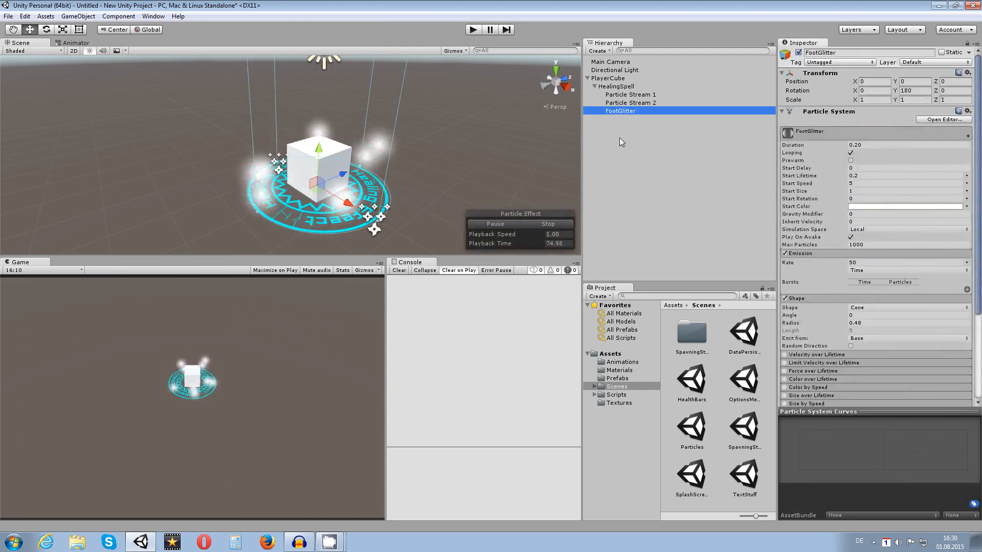
# Raise FootGlitter's emission rate to 100 particles per unit of time.
pyautogui.moveTo(494, 197)
pyautogui.keyDown('alt'); pyautogui.mouseDown()
pyautogui.moveTo(478, 151)
pyautogui.moveTo(479, 189)
pyautogui.mouseUp(); pyautogui.keyUp('alt')
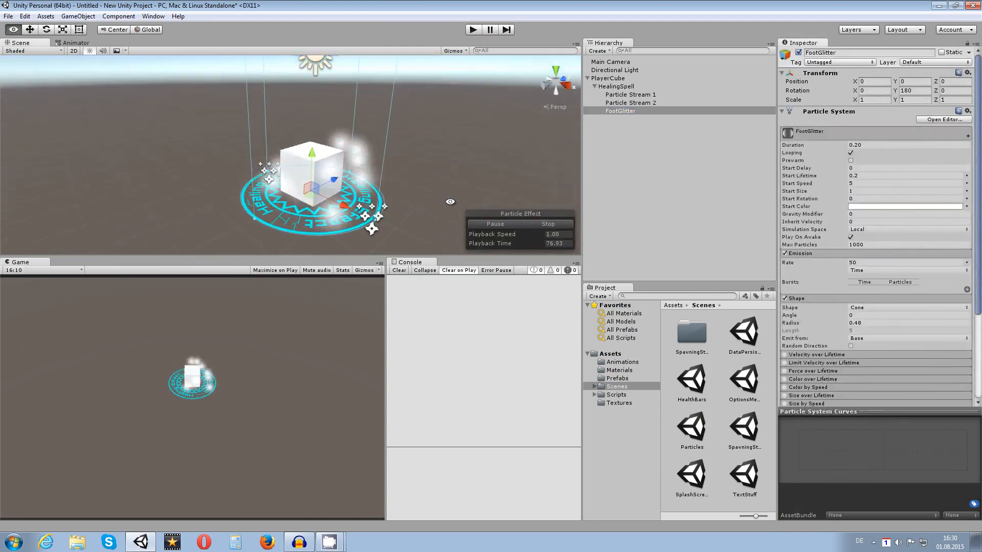
pyautogui.moveTo(839, 268); pyautogui.dragTo(253, 262)
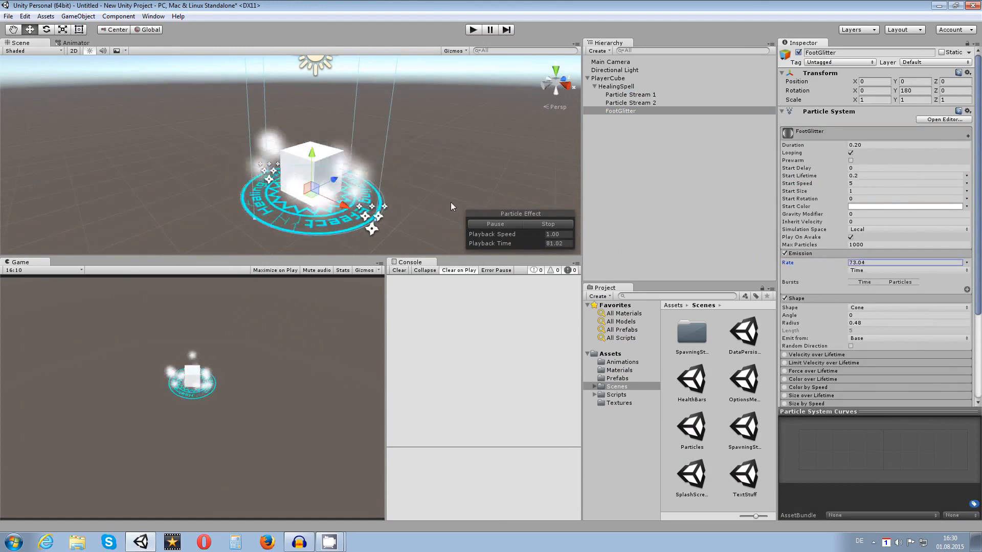
pyautogui.click(877, 262)
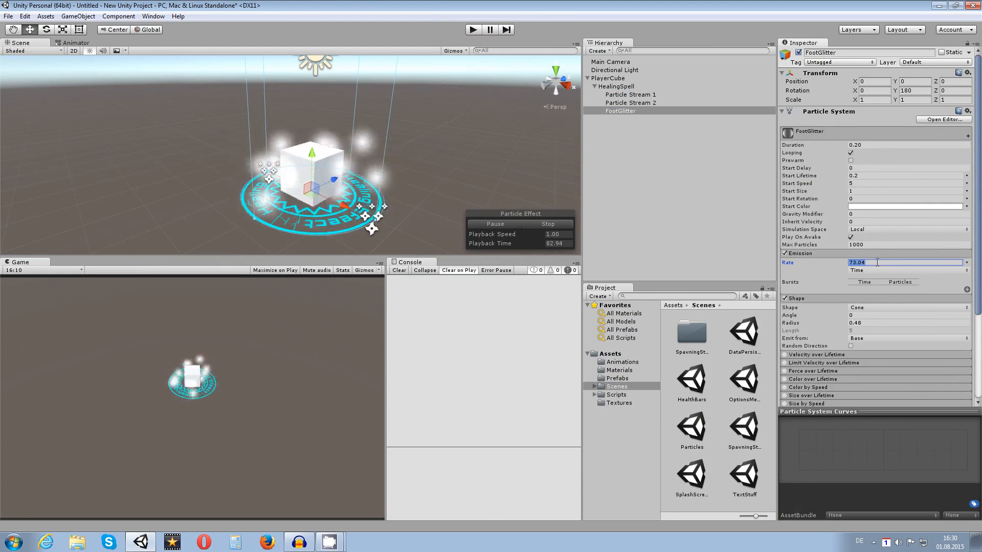
pyautogui.write('100')
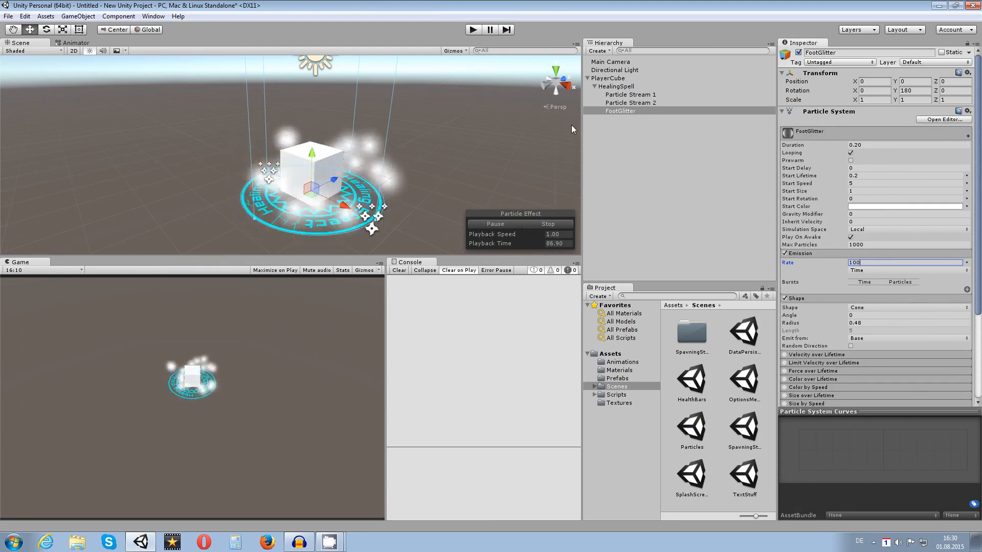
# Change FootGlitter's start color to the bright cyan 00E9FFFF to match the healing circle.
pyautogui.click(895, 207)
pyautogui.click(487, 333)
pyautogui.click(476, 299)
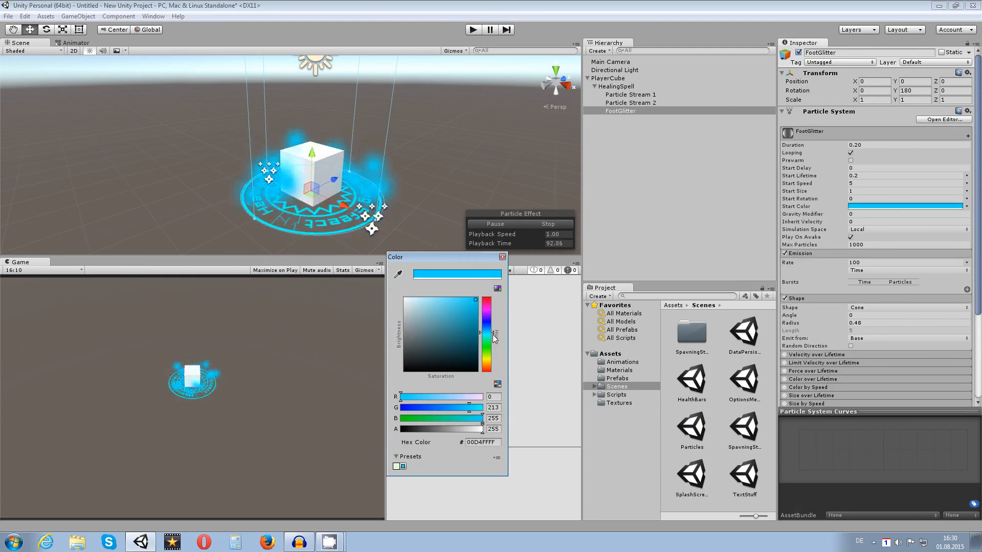
pyautogui.moveTo(493, 336); pyautogui.dragTo(492, 334)
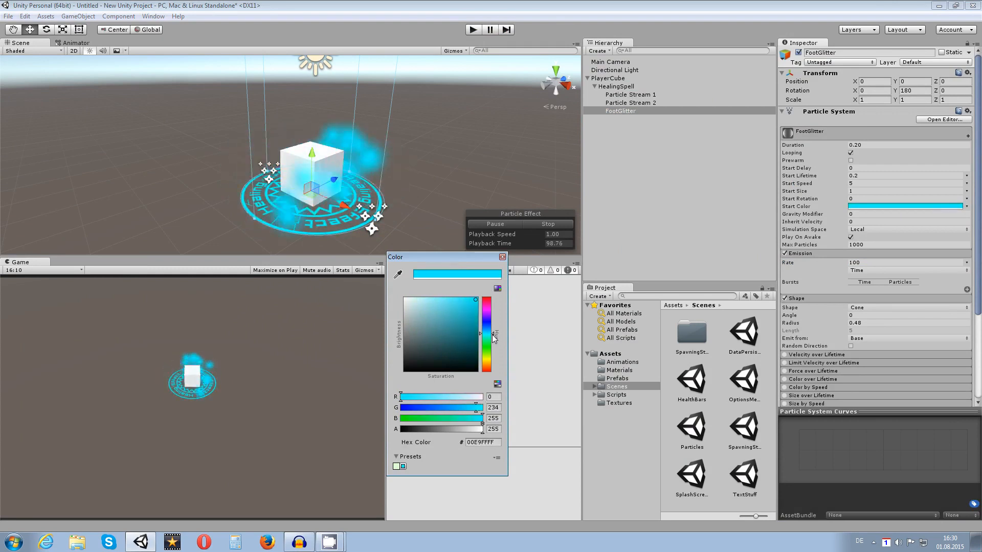
pyautogui.click(414, 151)
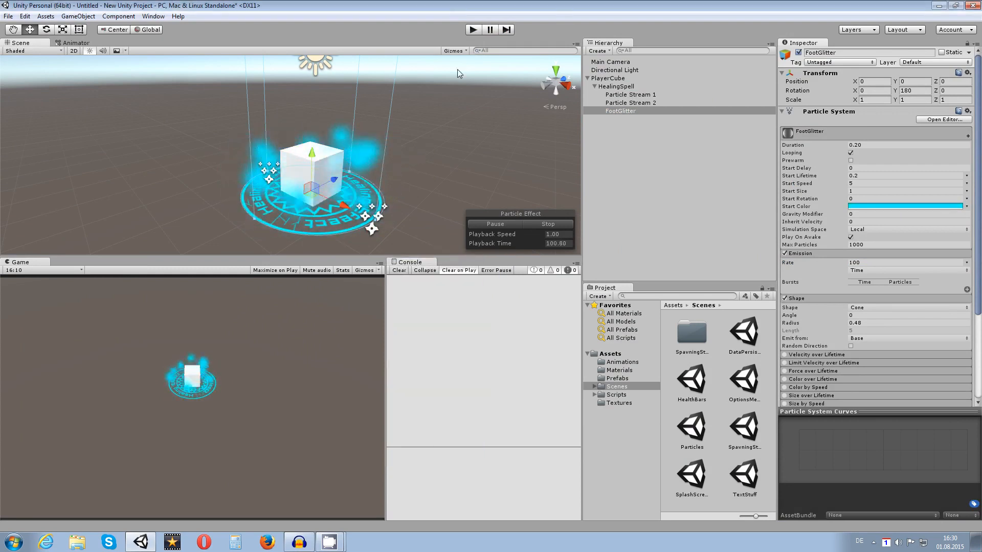
# Add another particle system as a child of HealingSpell and name it stars.
pyautogui.scroll(-6, 455, 74)
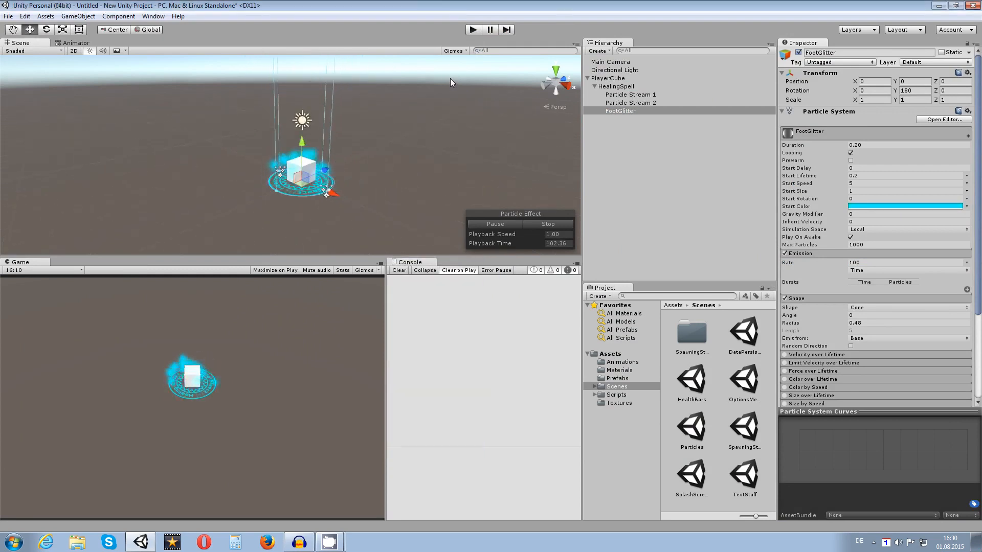
pyautogui.scroll(6, 448, 74)
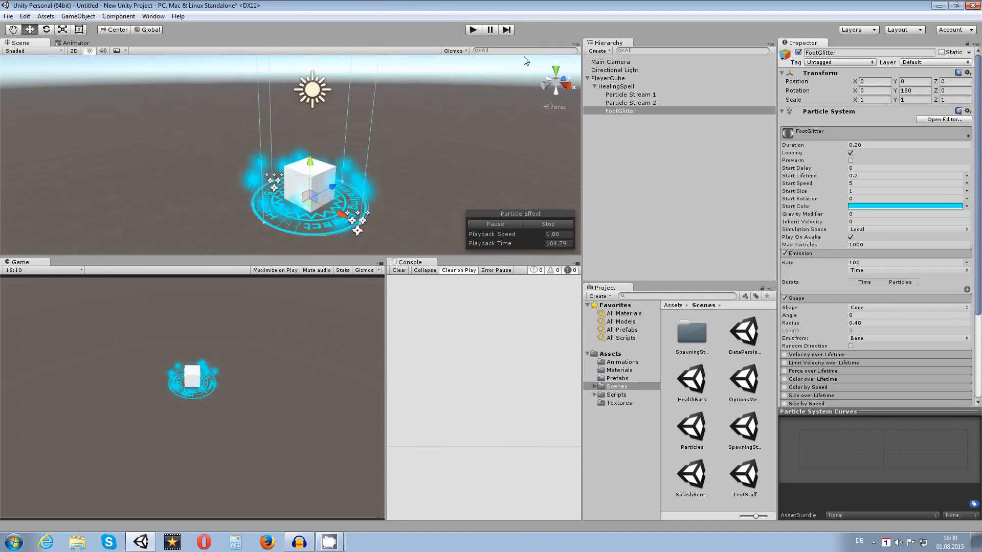
pyautogui.moveTo(361, 134); pyautogui.dragTo(364, 161, button='middle')
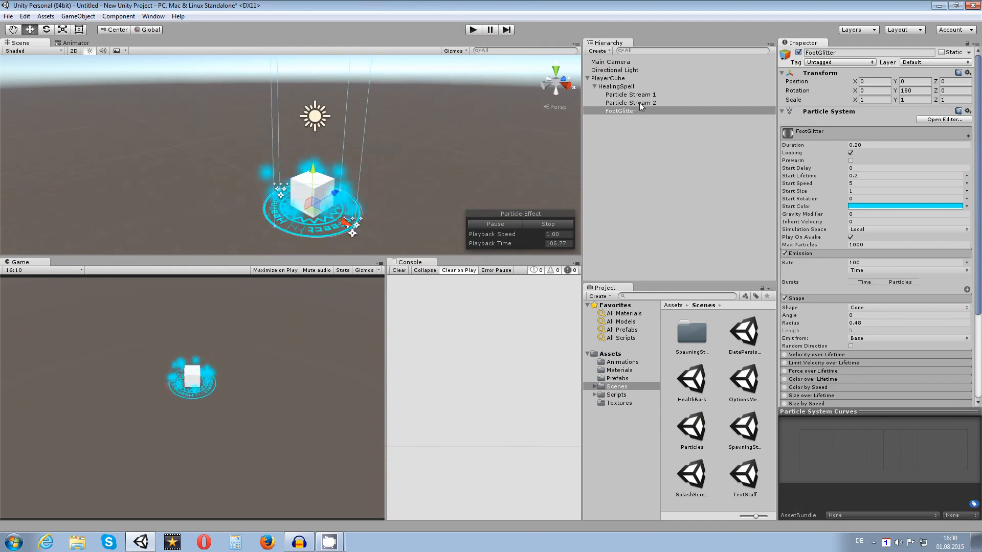
pyautogui.click(616, 87)
pyautogui.rightClick(617, 88)
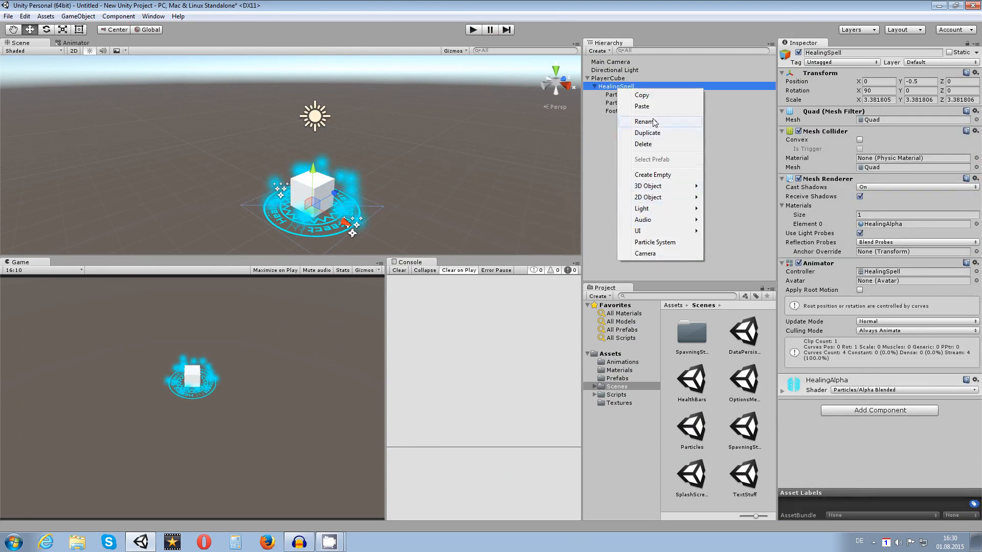
pyautogui.click(660, 241)
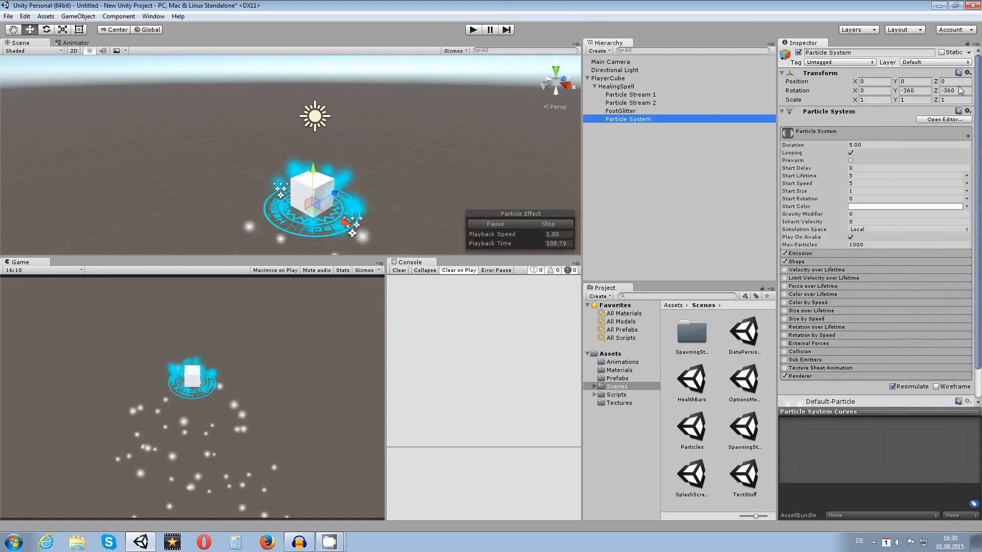
pyautogui.click(863, 52)
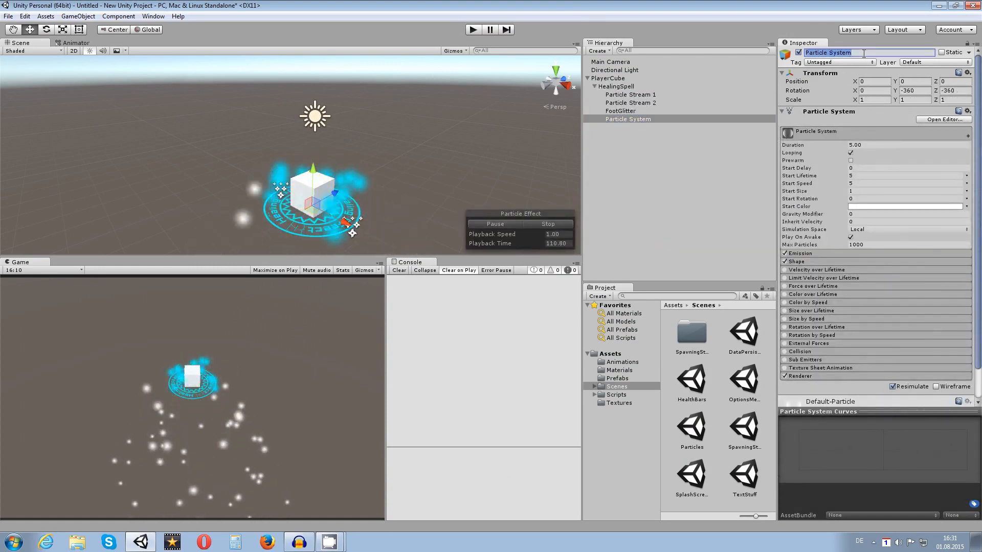
pyautogui.press('BackSpace')
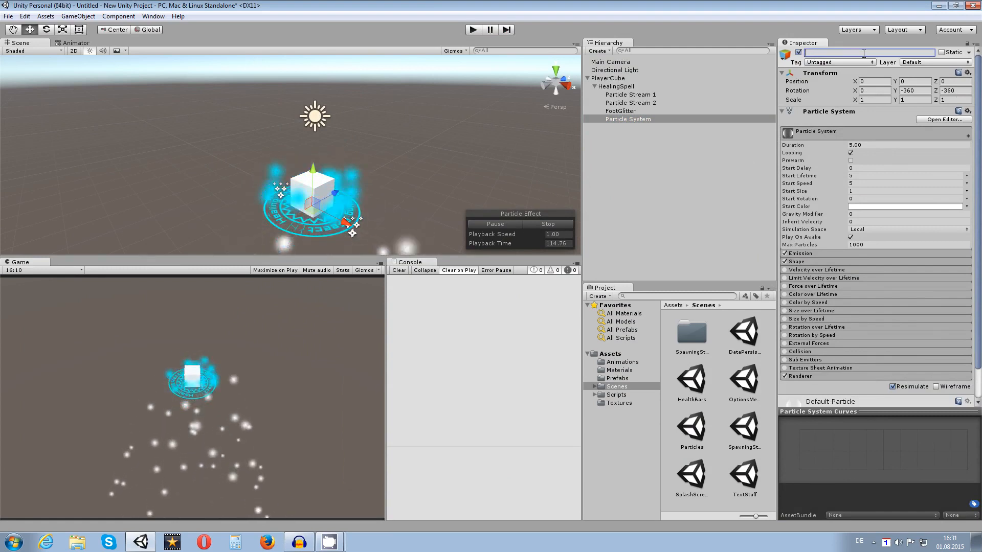
pyautogui.write('starts')
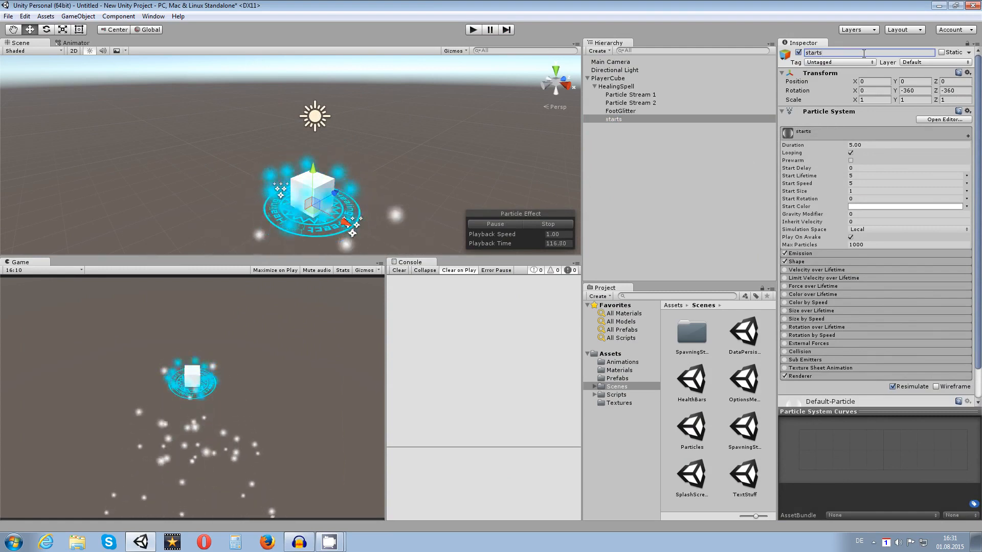
pyautogui.click(823, 53)
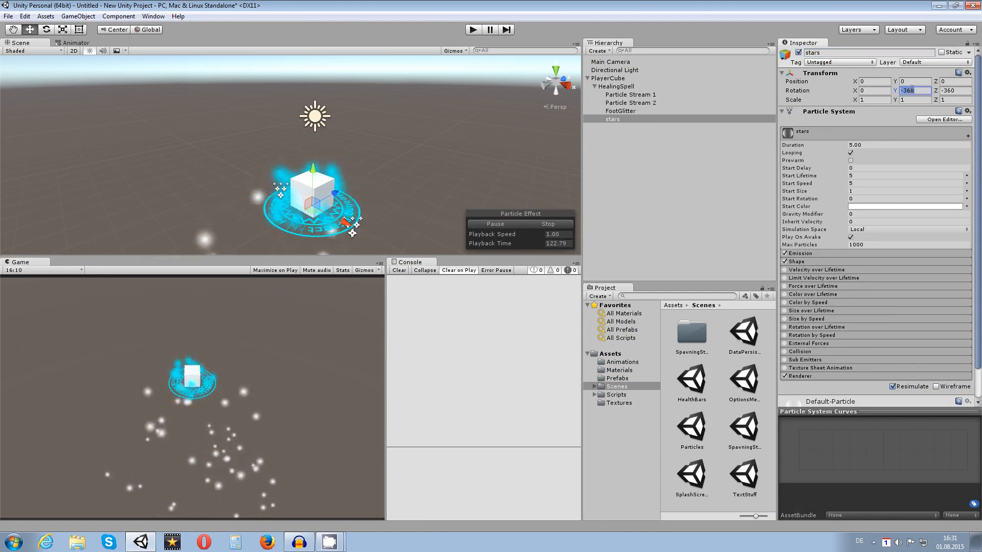
# Set the stars system's Y rotation to 180 and its cone emission shape to angle 0 and radius 0.45.
pyautogui.write('180')
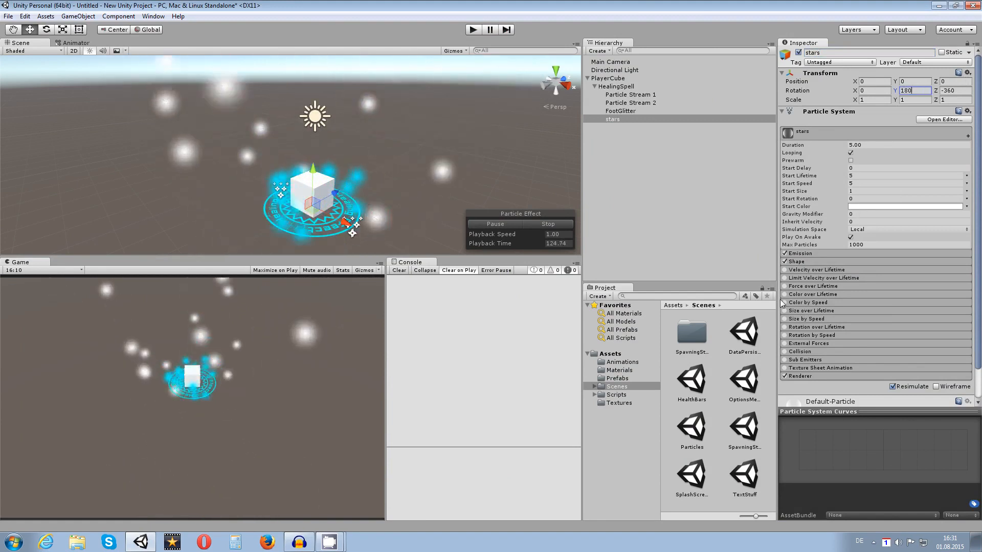
pyautogui.click(805, 262)
pyautogui.click(864, 271)
pyautogui.click(861, 273)
pyautogui.moveTo(834, 279); pyautogui.dragTo(749, 277)
pyautogui.moveTo(839, 288); pyautogui.dragTo(828, 288)
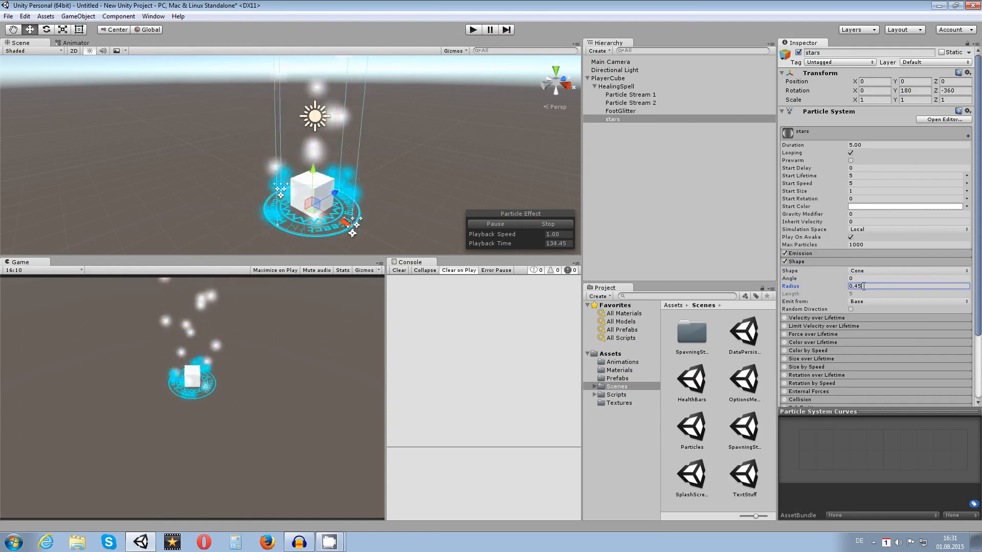
# Assign the Particle 001 star material from the Materials folder to the stars system's renderer.
pyautogui.scroll(-4, 827, 391)
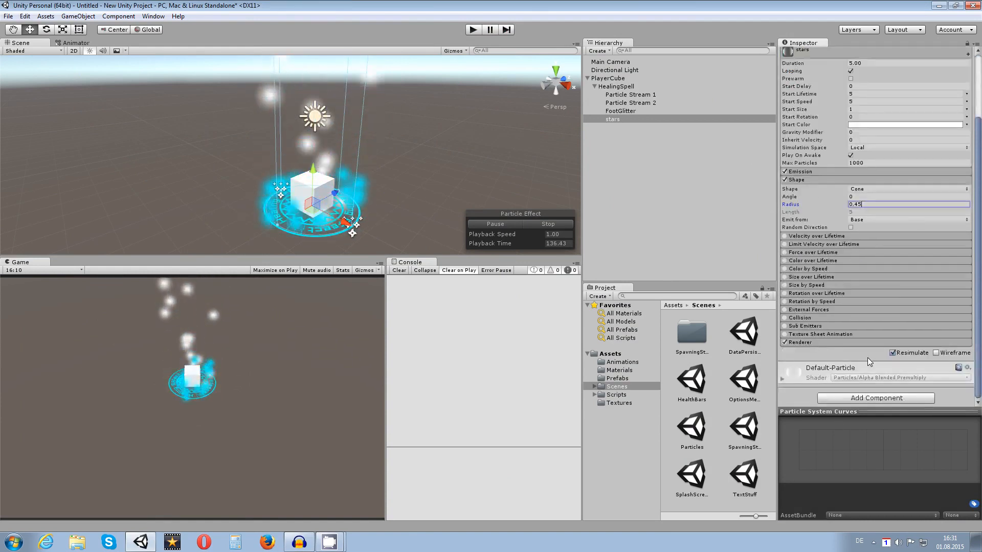
pyautogui.click(618, 403)
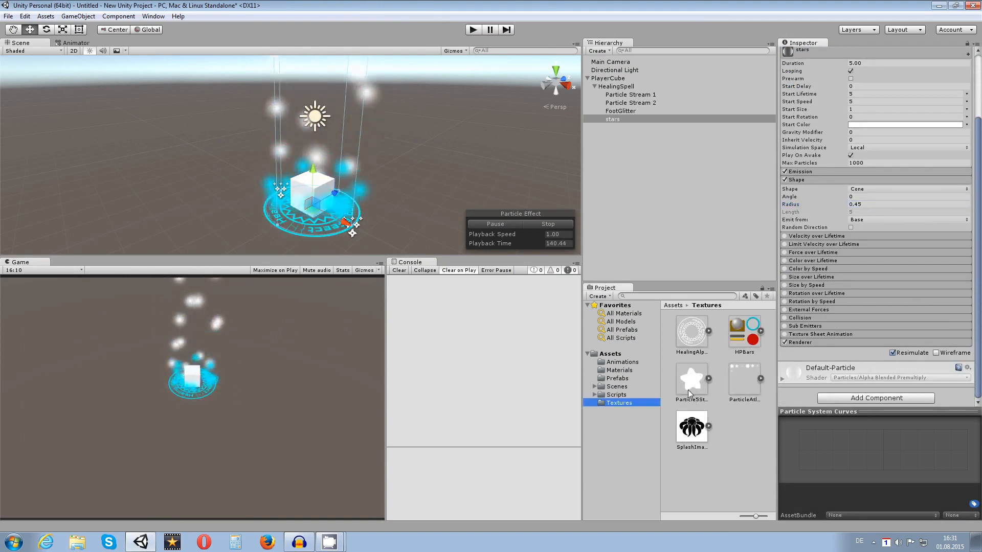
pyautogui.click(617, 371)
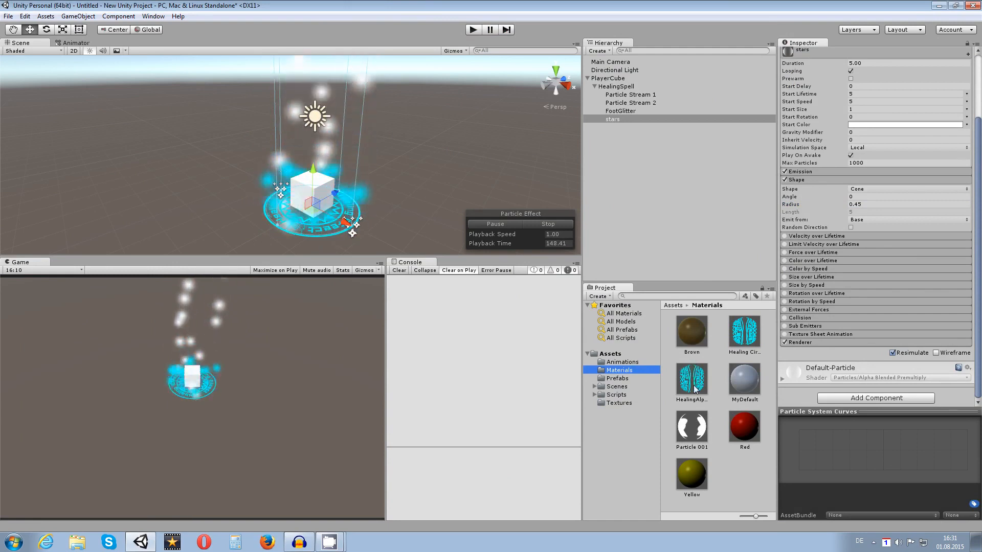
pyautogui.click(699, 422)
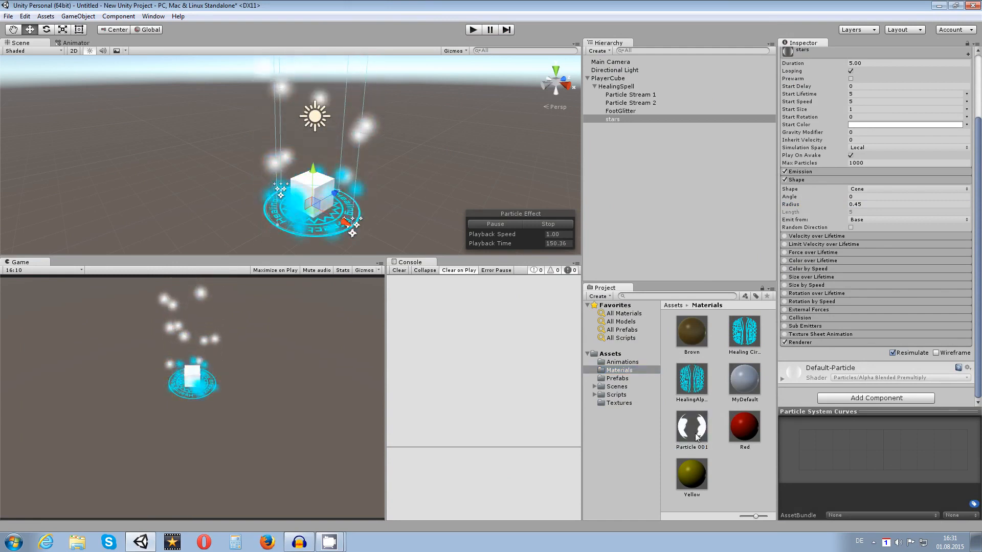
pyautogui.click(697, 437)
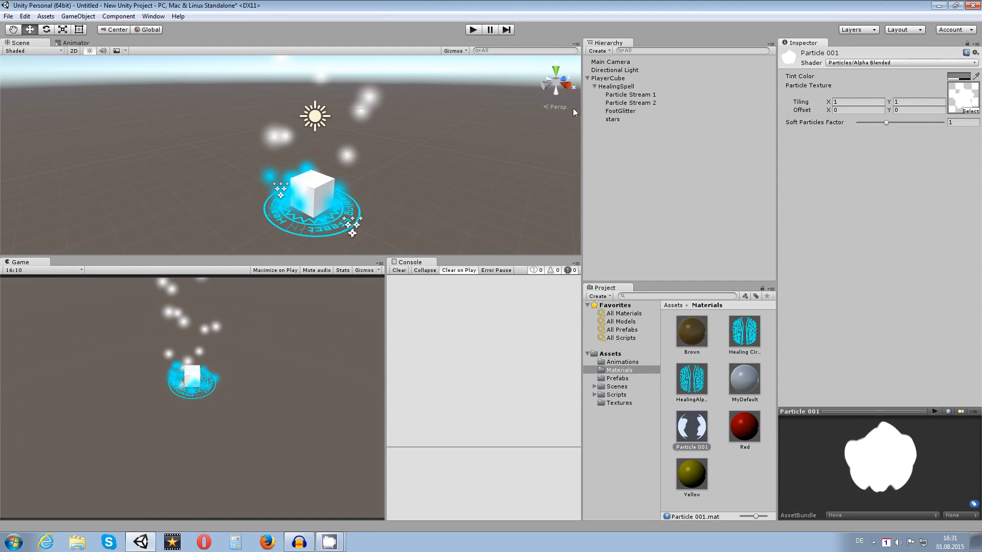
pyautogui.click(613, 119)
pyautogui.scroll(-3, 849, 234)
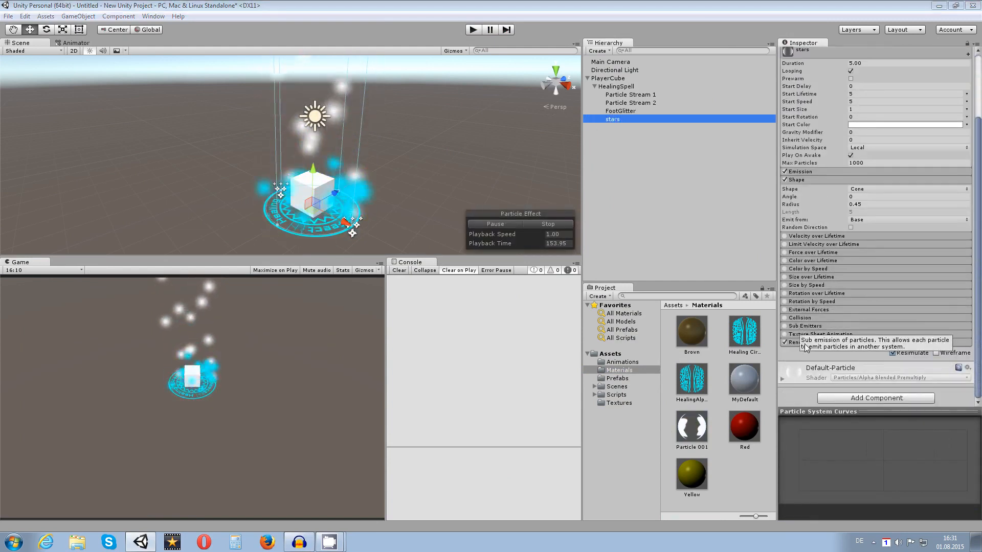
pyautogui.click(815, 342)
pyautogui.scroll(-3, 820, 328)
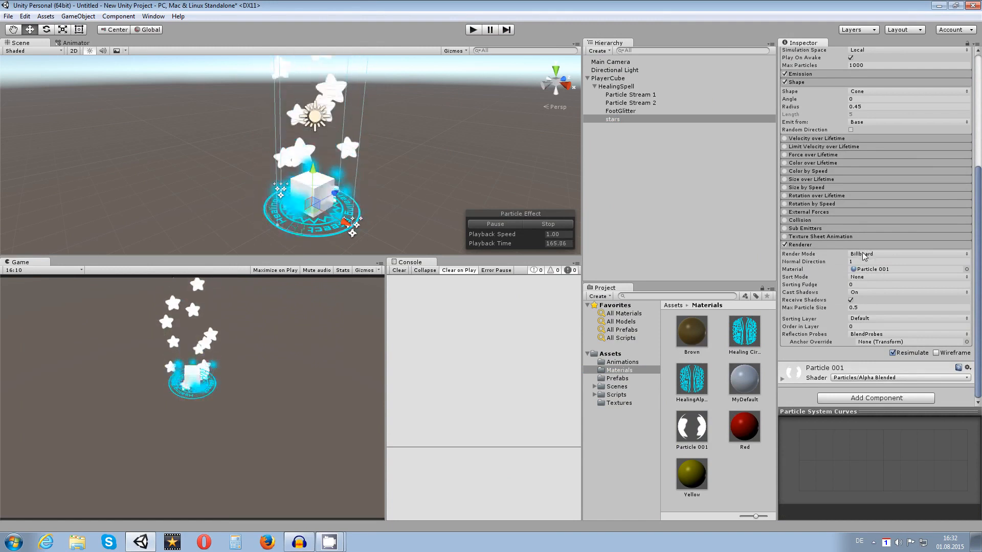
# Turn off shadow casting, shadow receiving and reflection probes in the stars system's renderer.
pyautogui.click(863, 293)
pyautogui.click(869, 300)
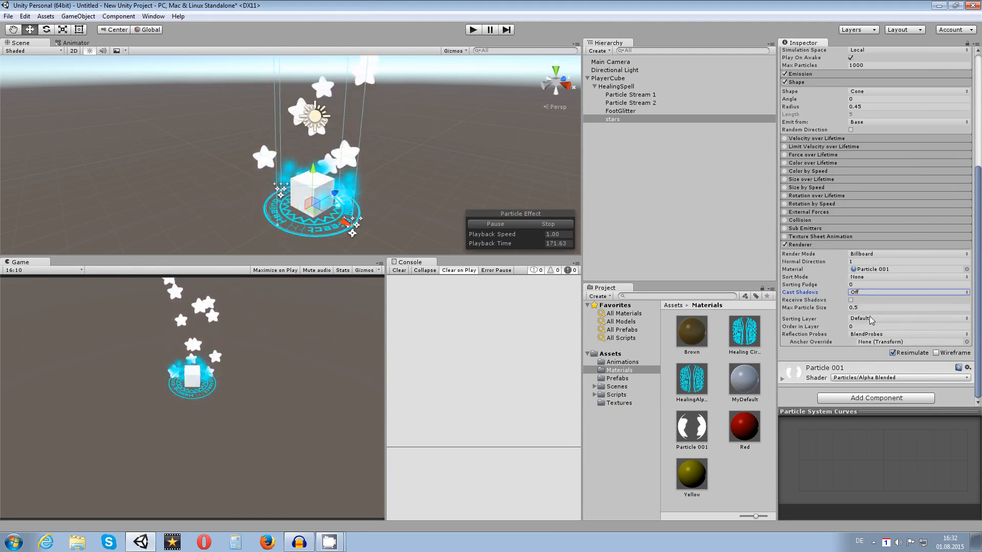
pyautogui.click(863, 334)
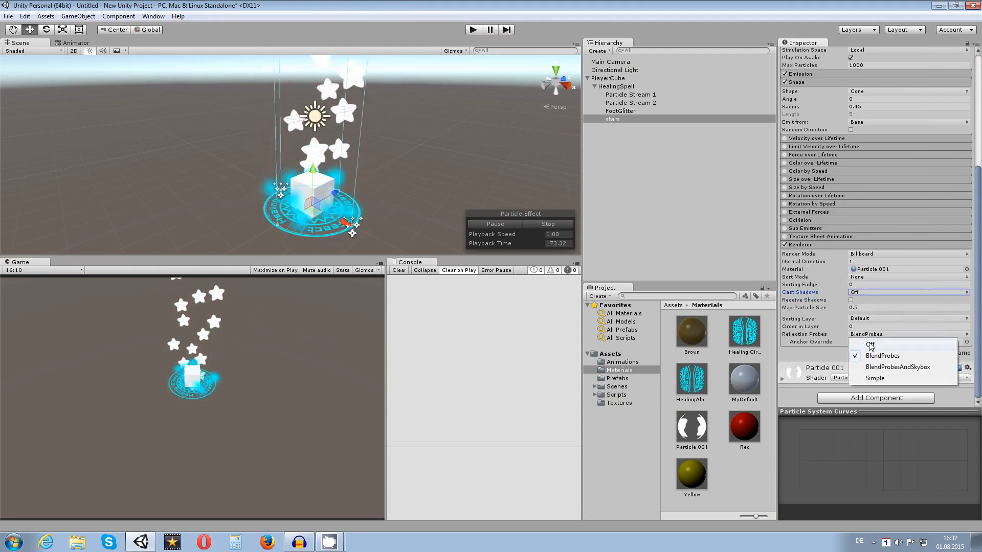
pyautogui.click(882, 348)
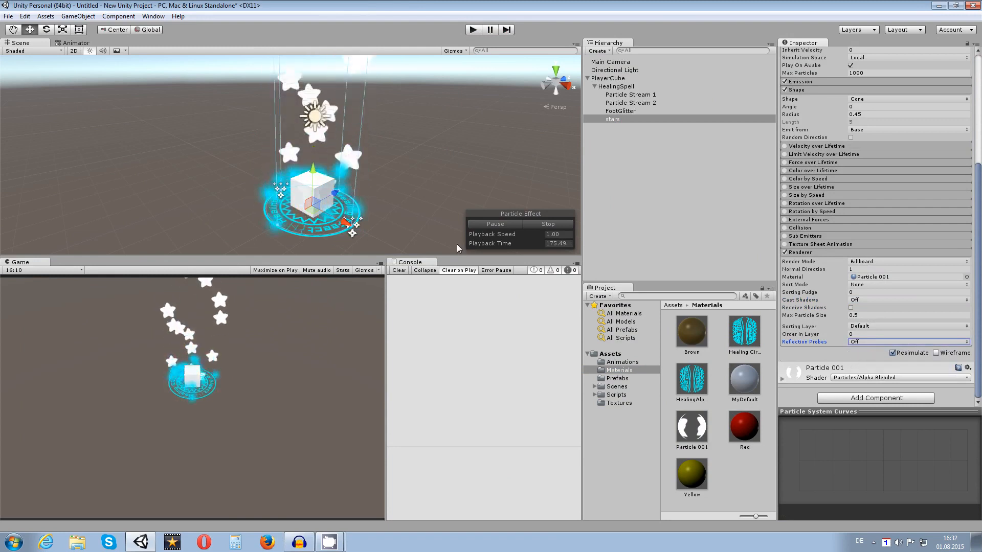
# Set the stars system's start size to 0.25 and its start lifetime to 1.
pyautogui.scroll(5, 833, 113)
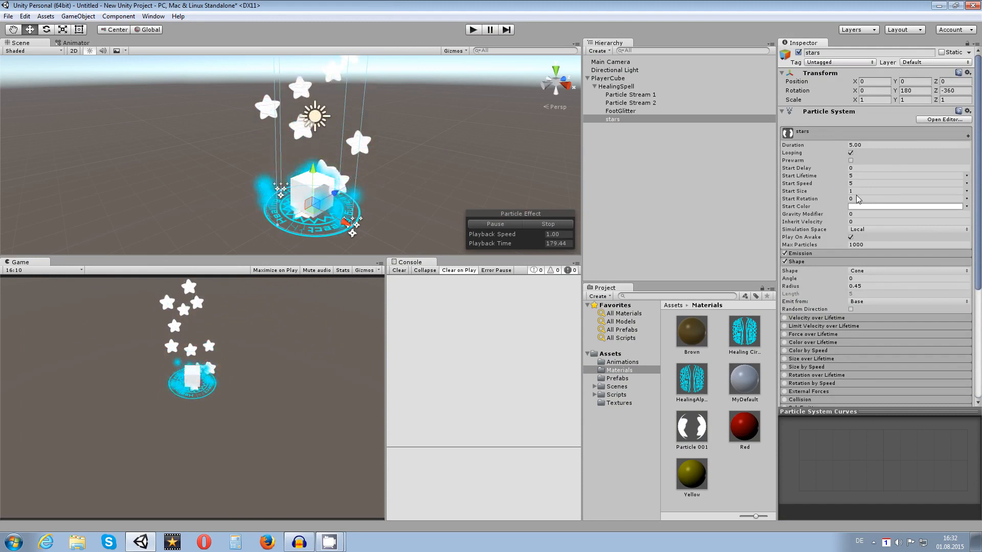
pyautogui.moveTo(839, 192); pyautogui.dragTo(824, 190)
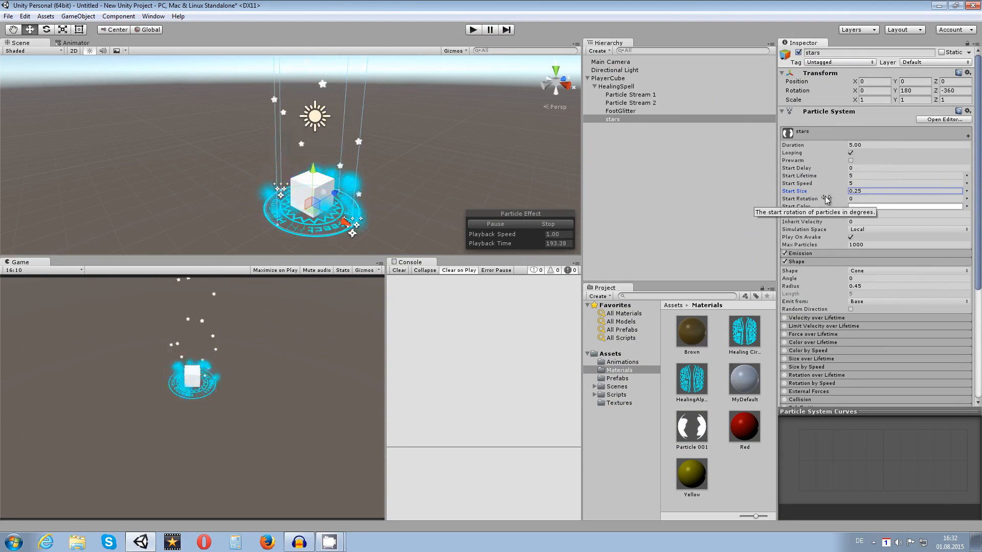
pyautogui.scroll(-3, 409, 163)
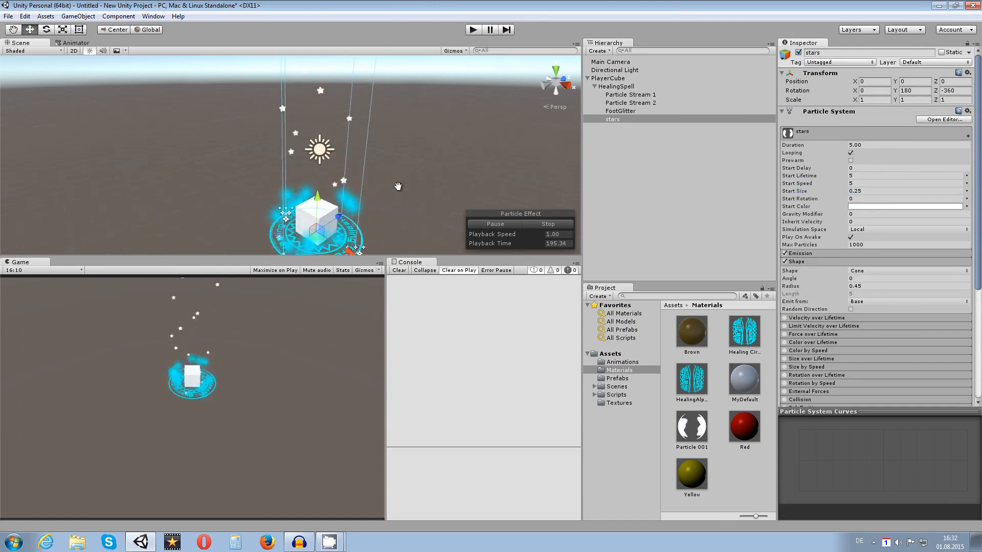
pyautogui.scroll(-2, 398, 144)
pyautogui.moveTo(398, 144); pyautogui.dragTo(407, 199, button='middle')
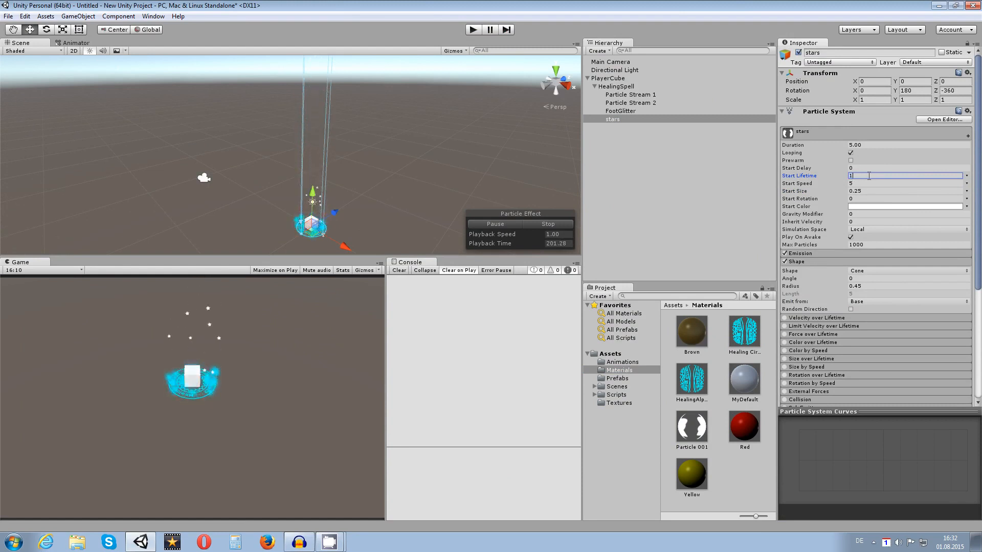
pyautogui.scroll(5, 372, 202)
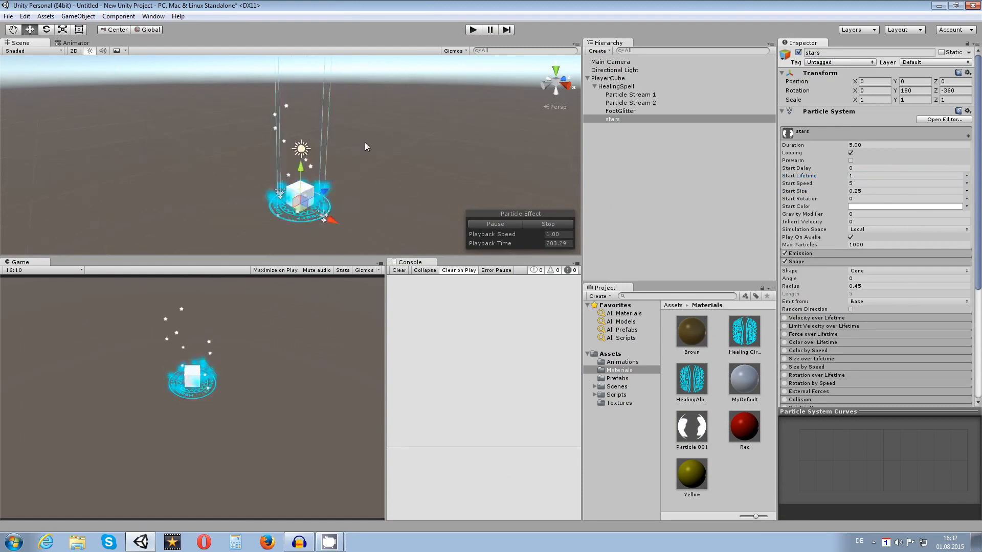
pyautogui.moveTo(394, 133); pyautogui.dragTo(378, 150, button='middle')
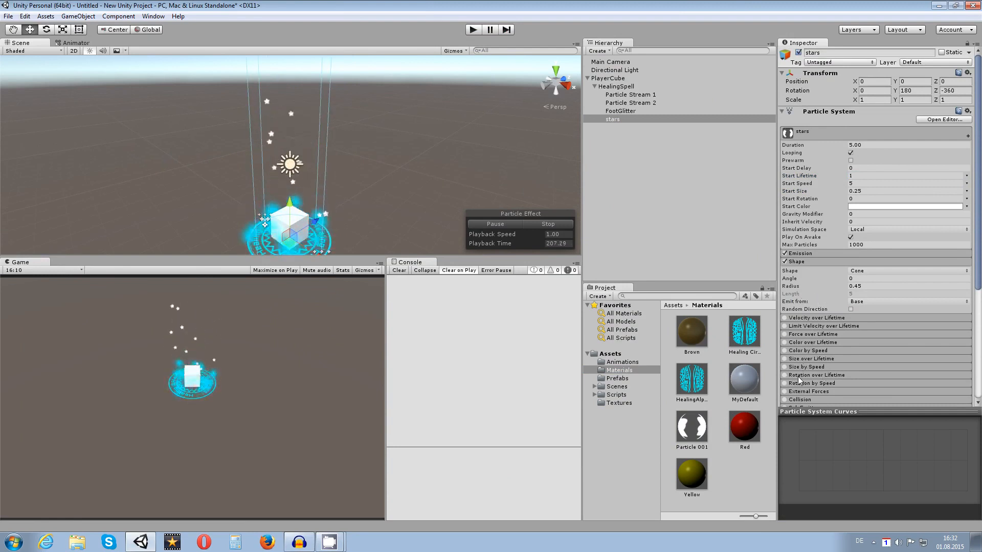
pyautogui.scroll(-4, 803, 376)
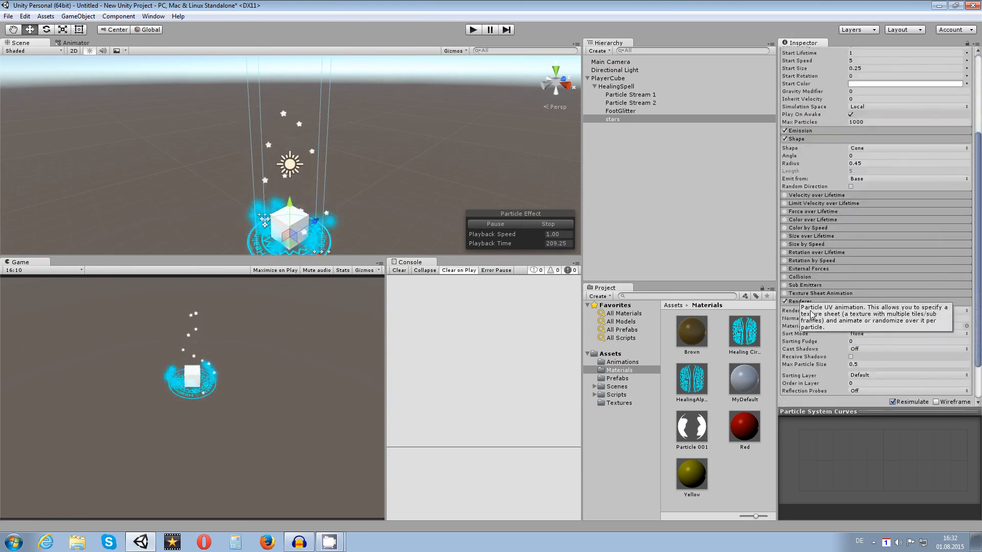
pyautogui.click(786, 238)
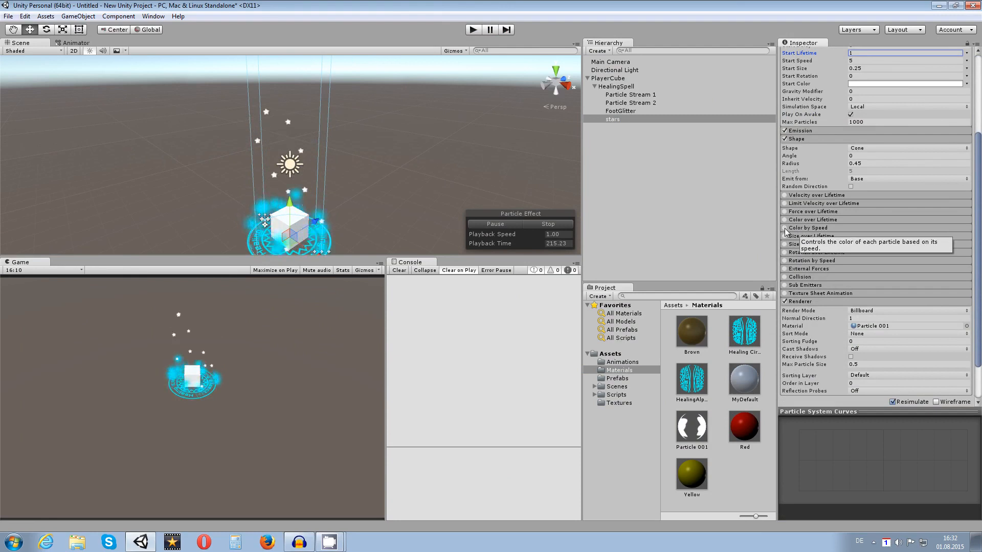
pyautogui.click(804, 228)
pyautogui.click(785, 228)
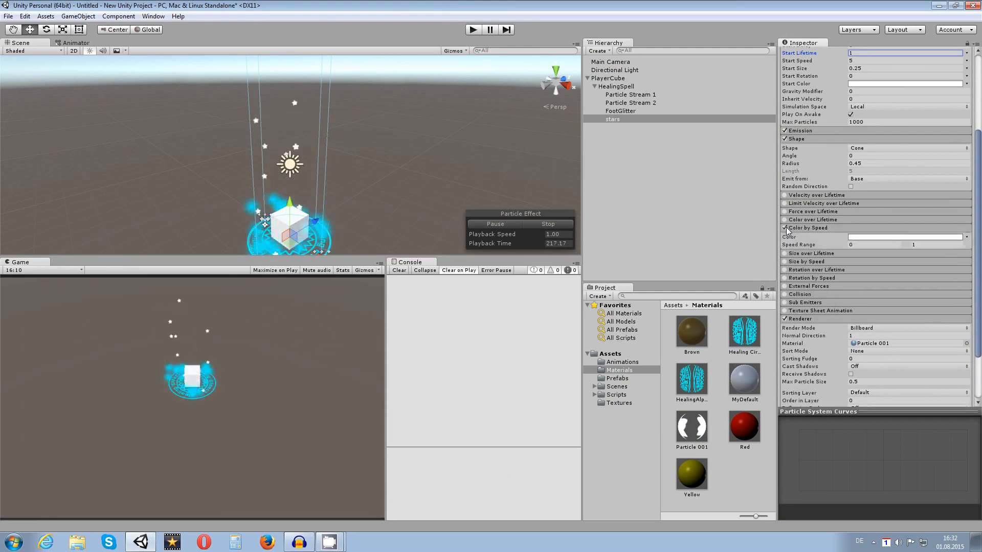
pyautogui.click(887, 238)
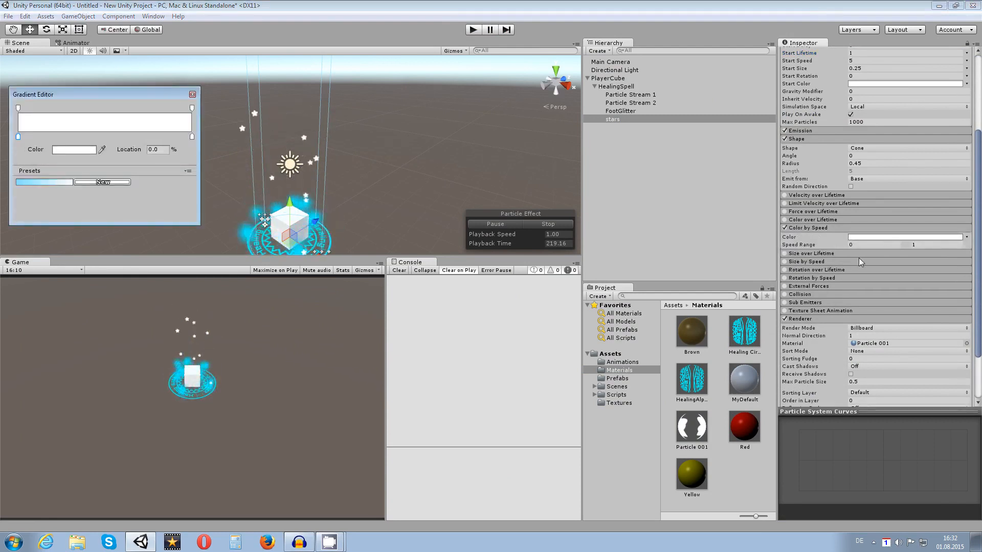
pyautogui.click(193, 108)
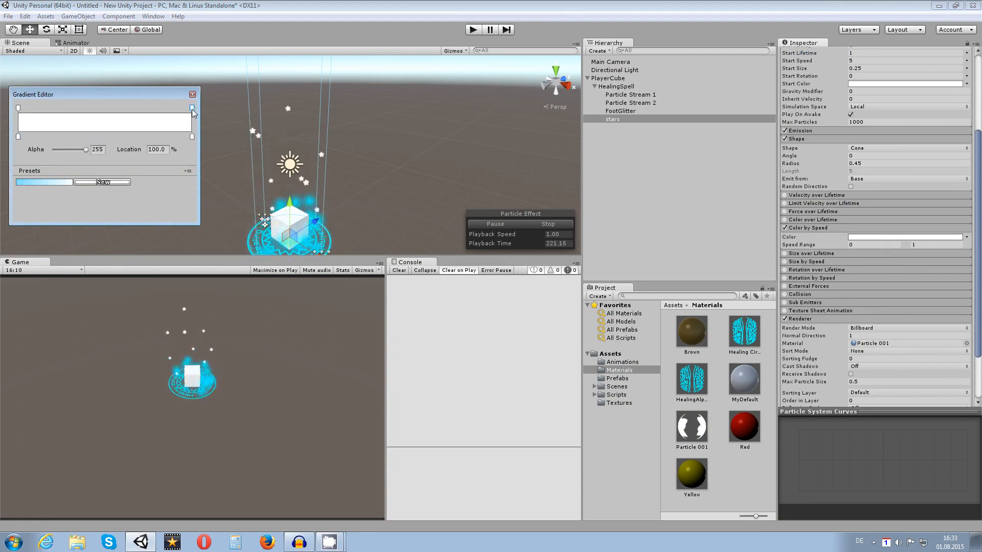
pyautogui.moveTo(85, 152); pyautogui.dragTo(39, 159)
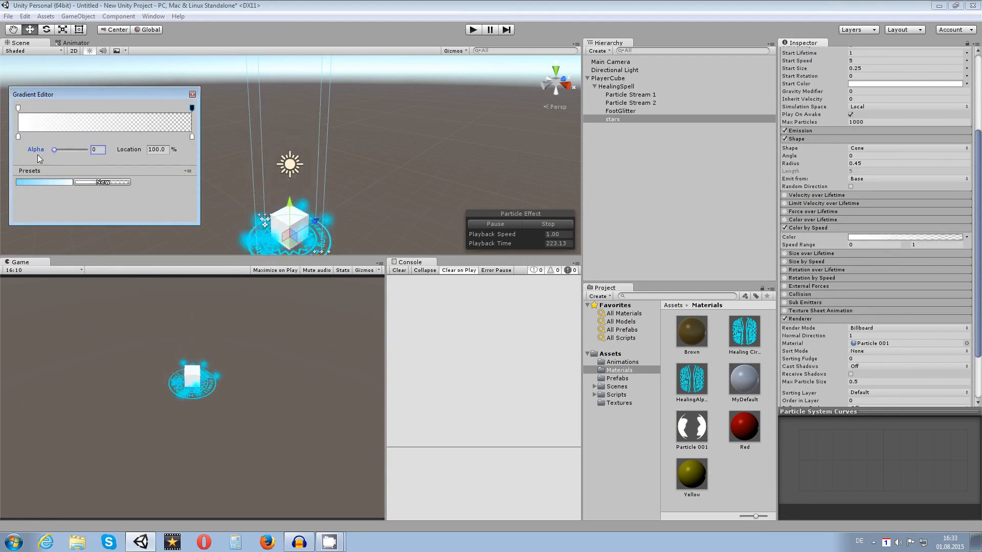
pyautogui.moveTo(19, 109); pyautogui.dragTo(73, 114)
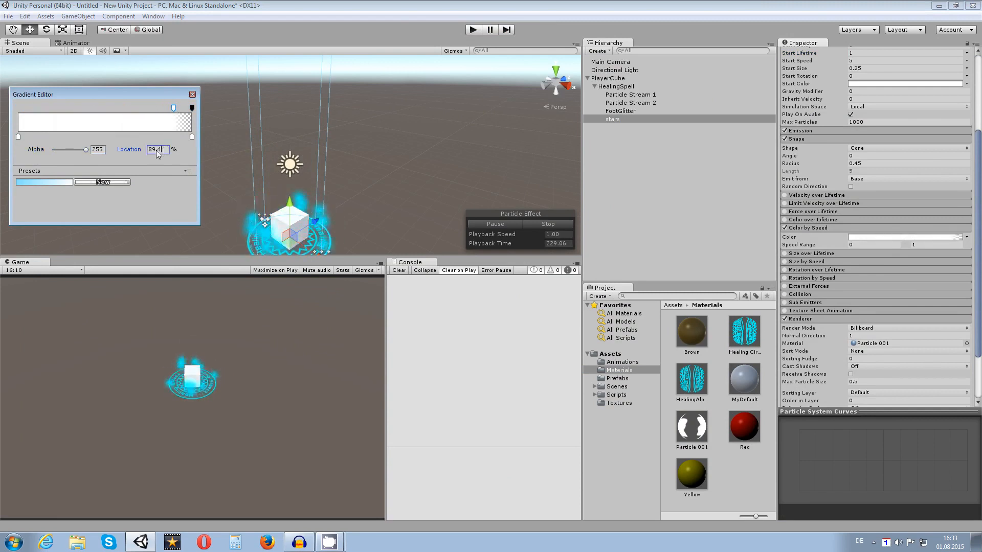
pyautogui.write('90')
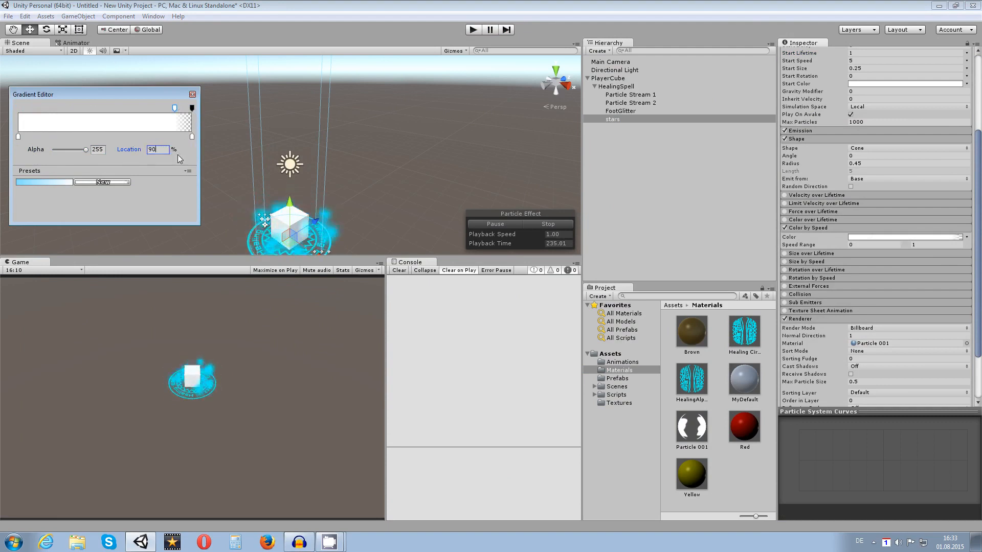
pyautogui.click(192, 136)
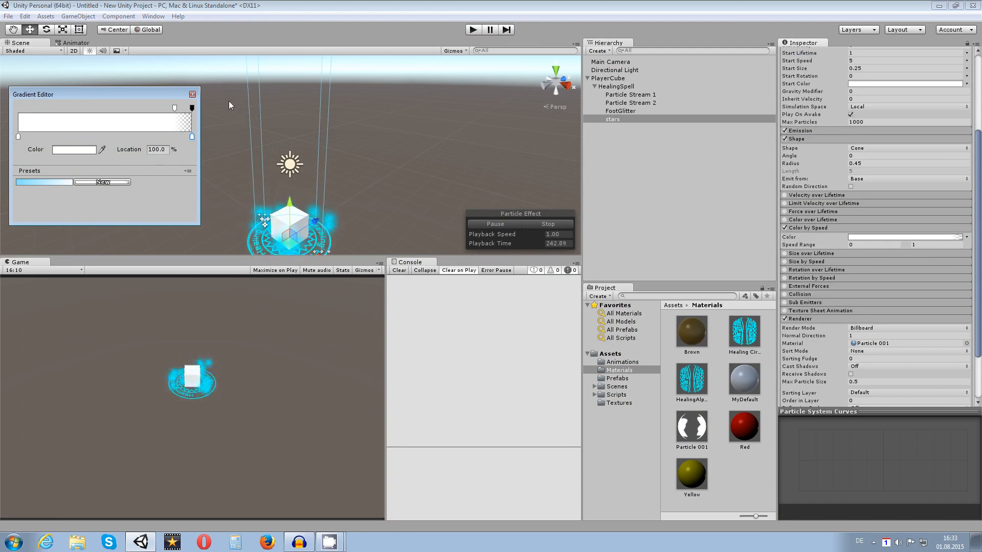
pyautogui.click(175, 109)
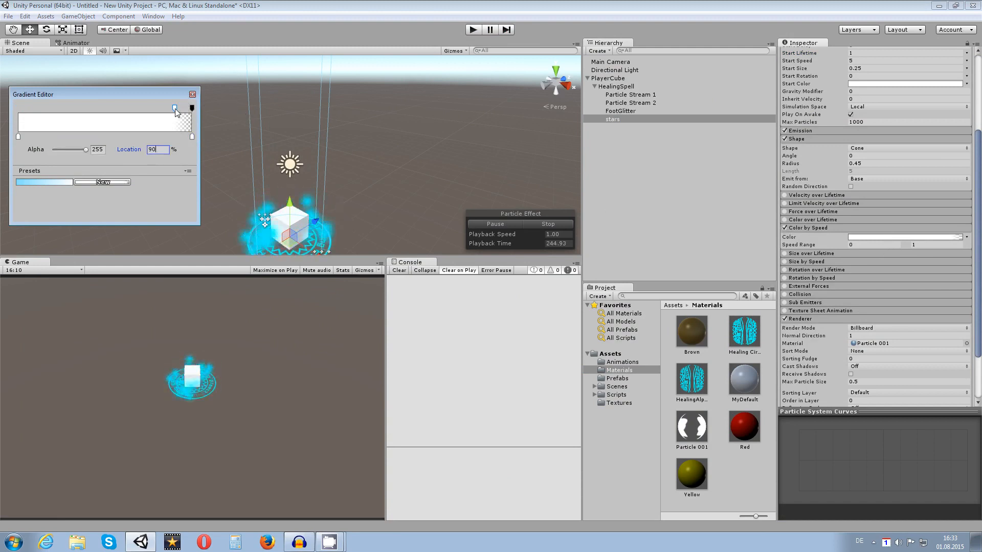
pyautogui.moveTo(175, 108); pyautogui.dragTo(200, 106)
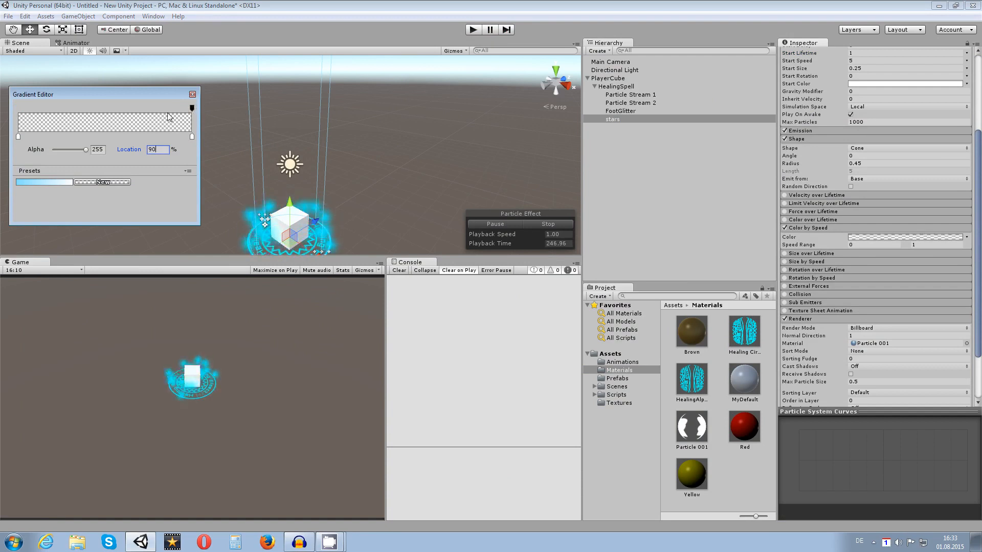
pyautogui.moveTo(81, 110); pyautogui.dragTo(2, 114)
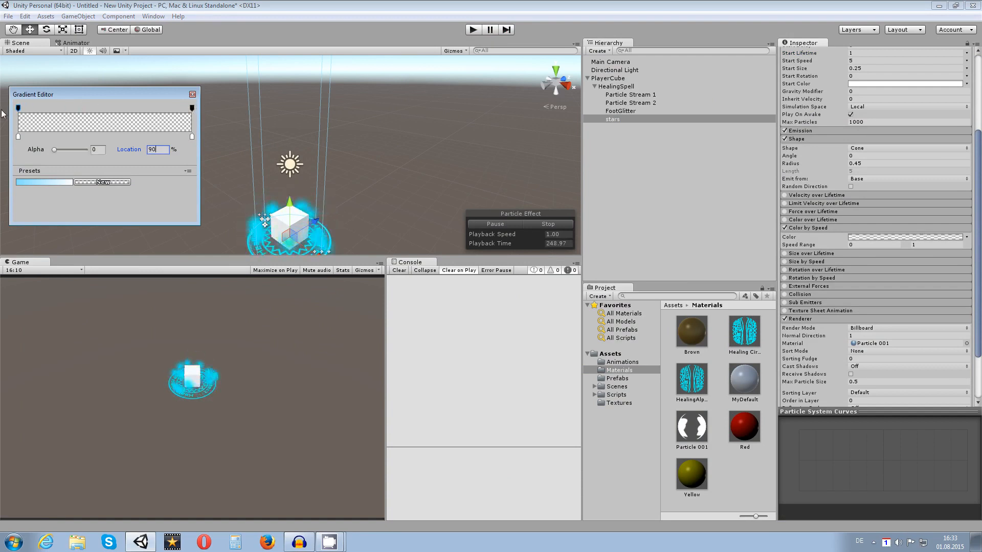
pyautogui.click(192, 95)
pyautogui.click(784, 228)
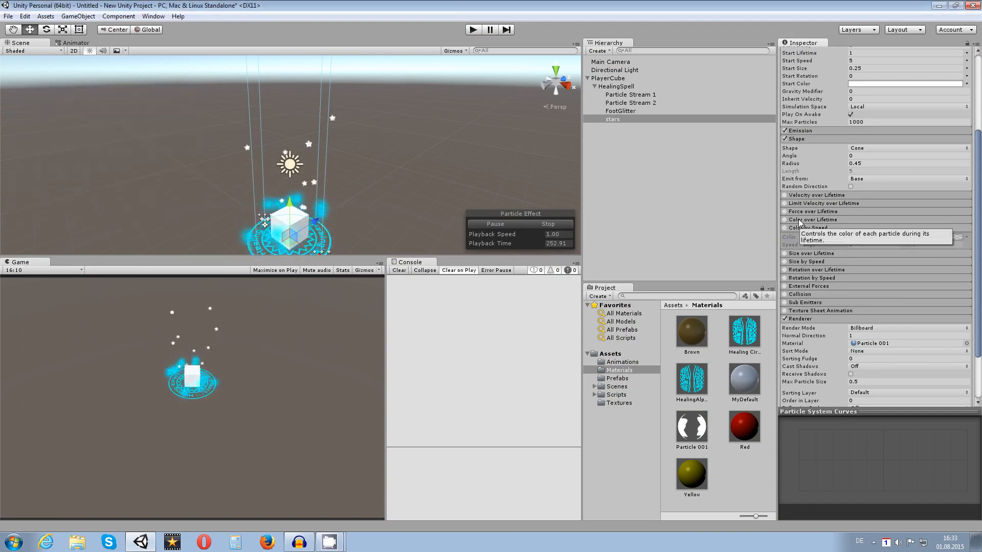
# Enable Color over Lifetime on the stars system and set the gradient's end alpha to 0.
pyautogui.click(784, 220)
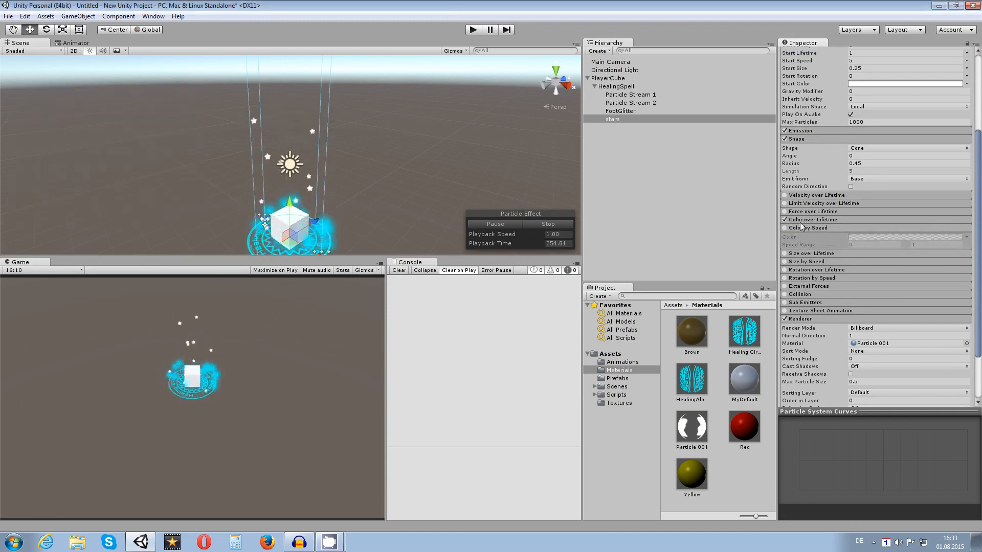
pyautogui.click(801, 220)
pyautogui.click(852, 228)
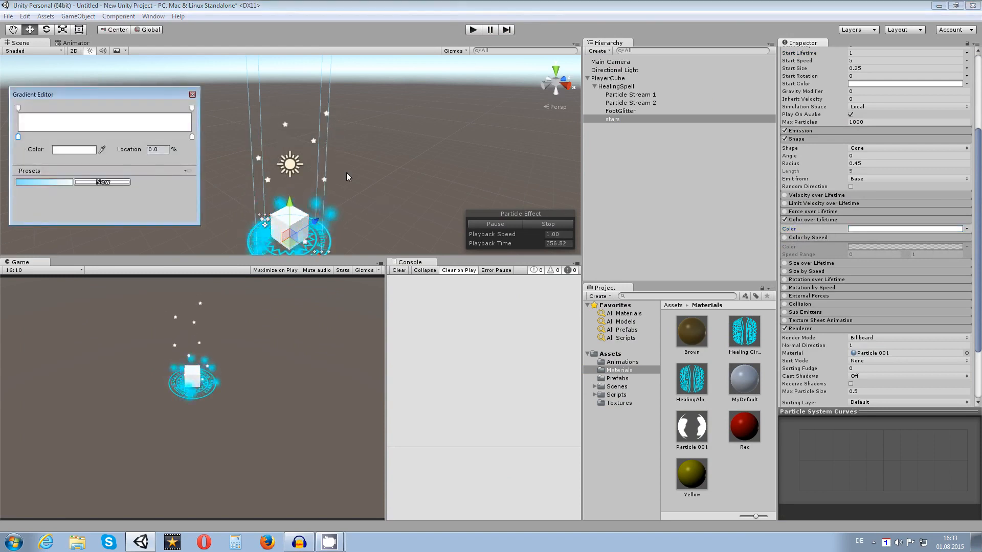
pyautogui.click(193, 108)
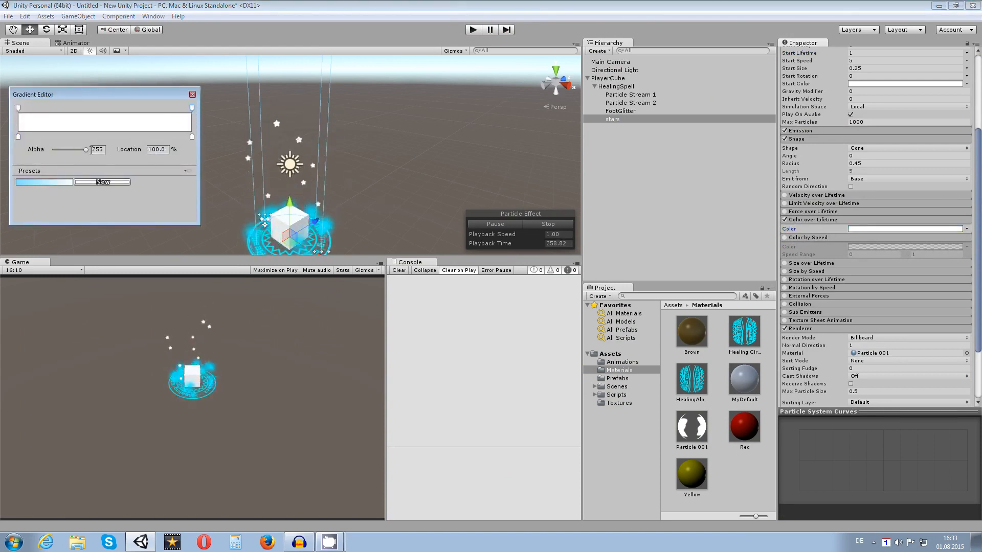
pyautogui.moveTo(36, 149); pyautogui.dragTo(24, 160)
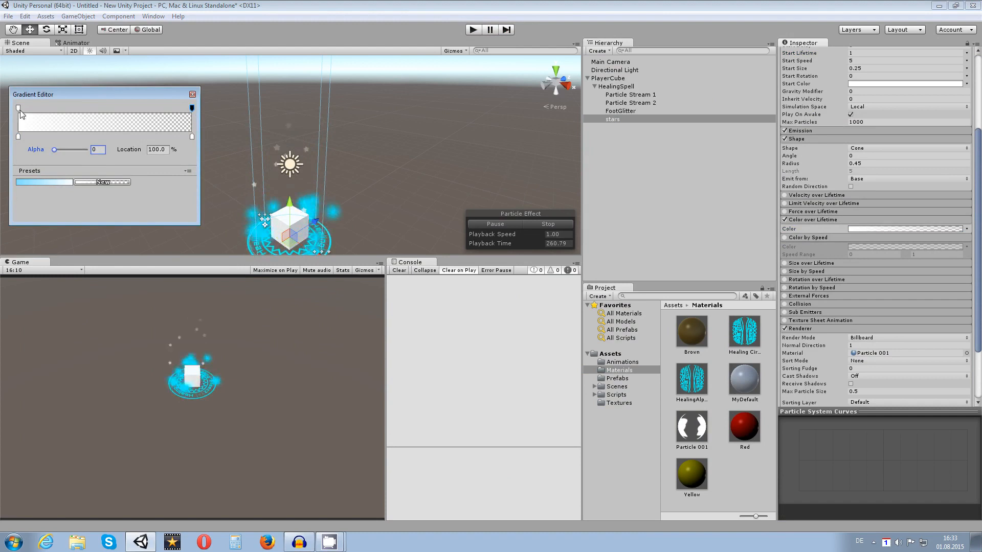
# Move the opaque alpha key of the stars' lifetime gradient to the 80% location and close the gradient editor.
pyautogui.moveTo(18, 108); pyautogui.dragTo(172, 112)
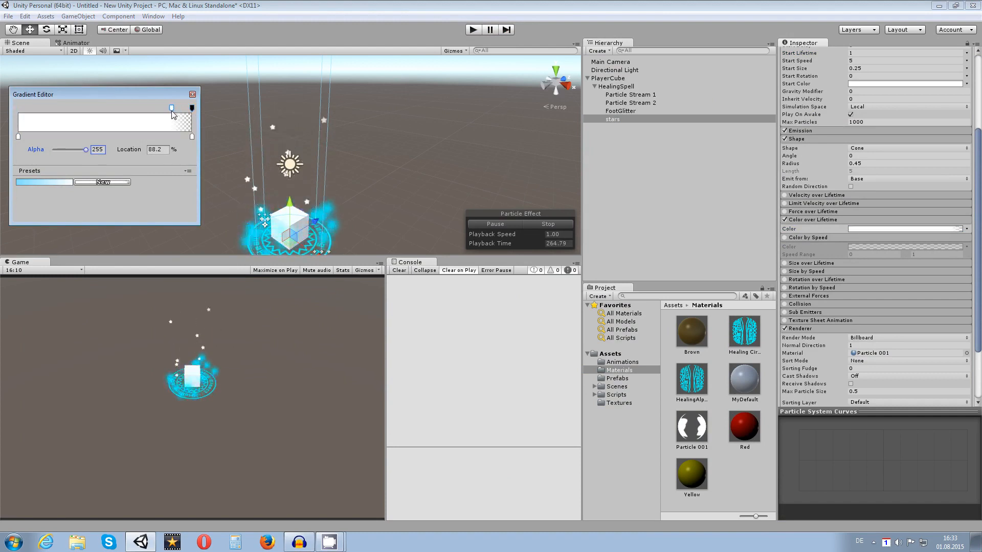
pyautogui.click(164, 148)
pyautogui.moveTo(164, 148); pyautogui.dragTo(128, 150)
pyautogui.write('90')
pyautogui.press('Return')
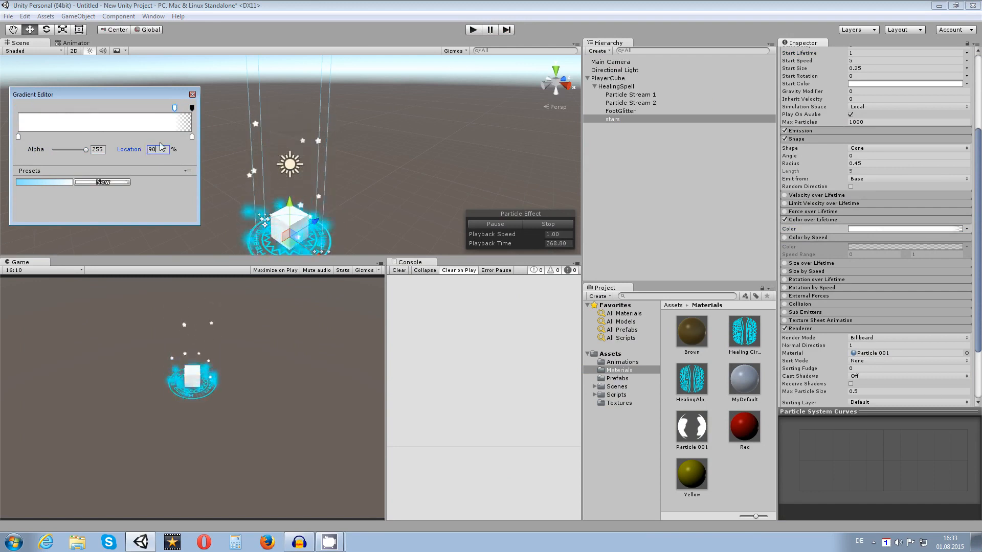
pyautogui.write('80')
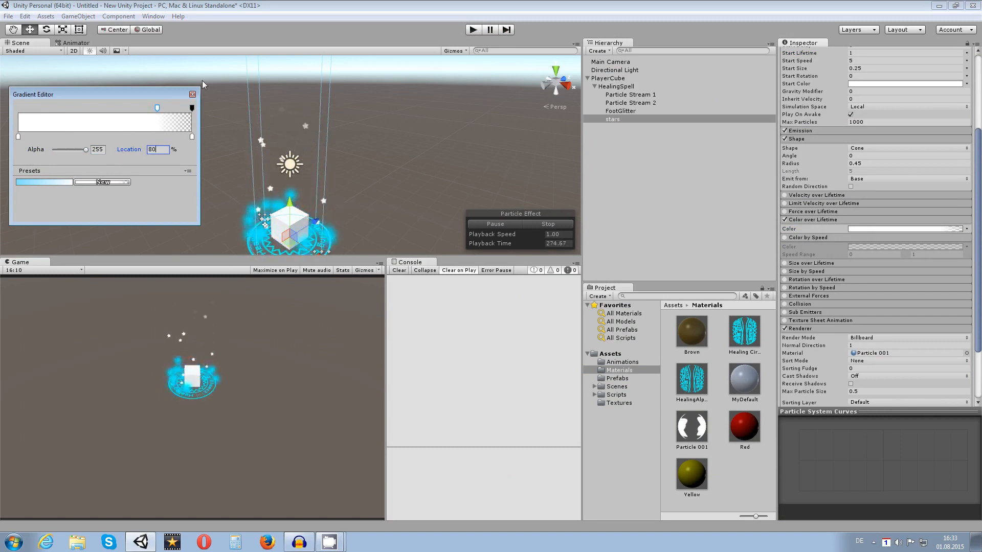
pyautogui.click(192, 95)
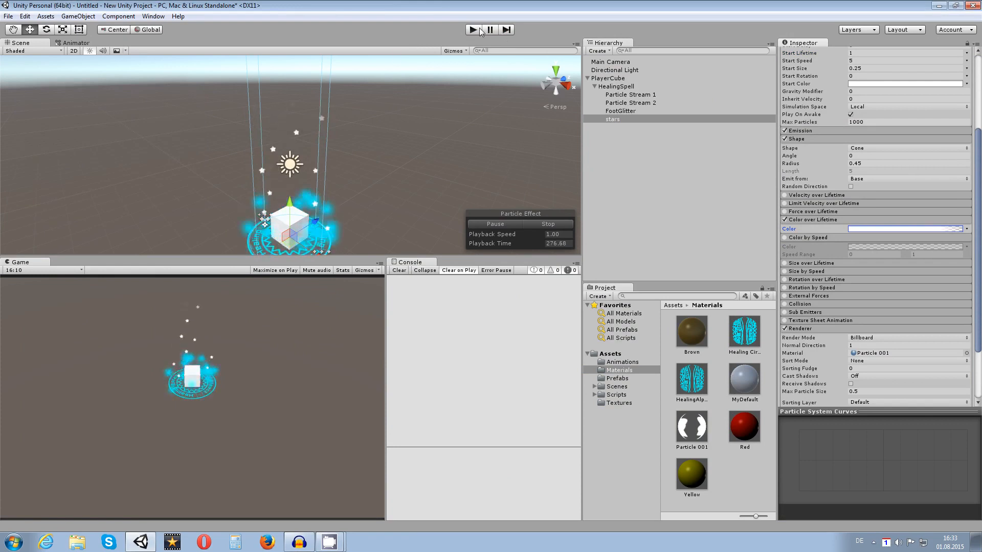
# Run the scene in play mode, view the complete healing spell from a lower angle, and stop playback.
pyautogui.hotkey('ctrl', 'p')
pyautogui.hotkey('ctrl', 'p')
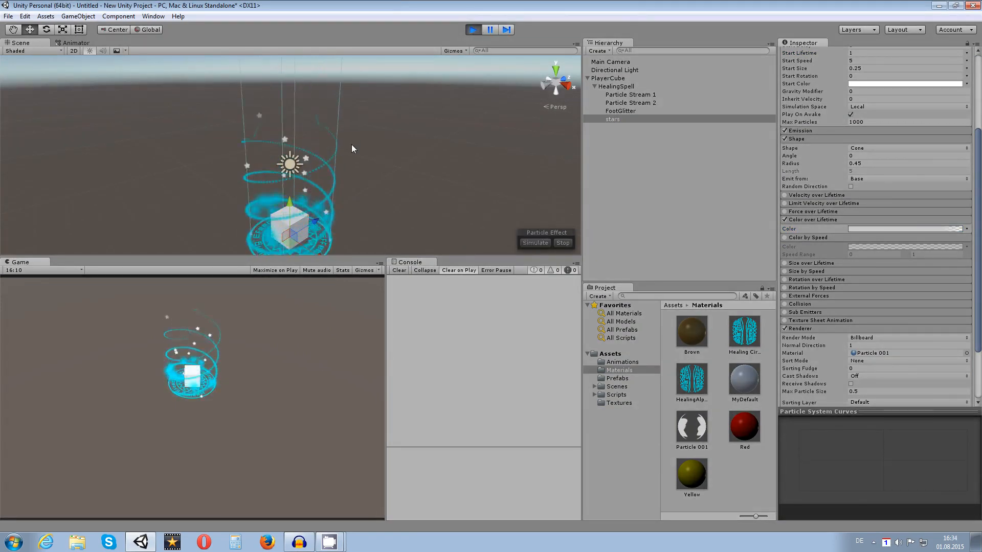
pyautogui.moveTo(394, 219)
pyautogui.keyDown('alt'); pyautogui.mouseDown()
pyautogui.moveTo(407, 156)
pyautogui.moveTo(412, 363)
pyautogui.moveTo(427, 412)
pyautogui.moveTo(456, 164)
pyautogui.mouseUp(); pyautogui.keyUp('alt')
pyautogui.moveTo(434, 196); pyautogui.dragTo(455, 166, button='middle')
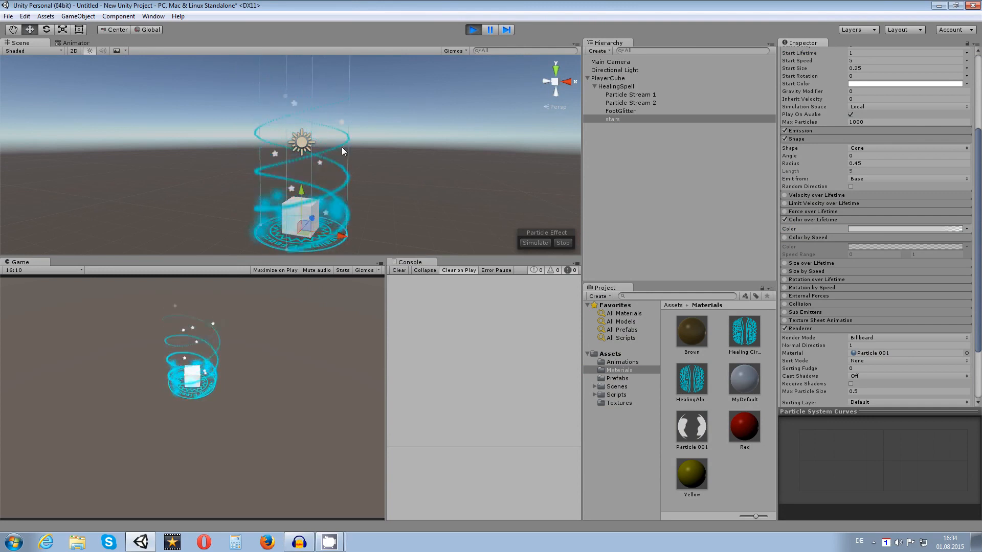
pyautogui.click(415, 210)
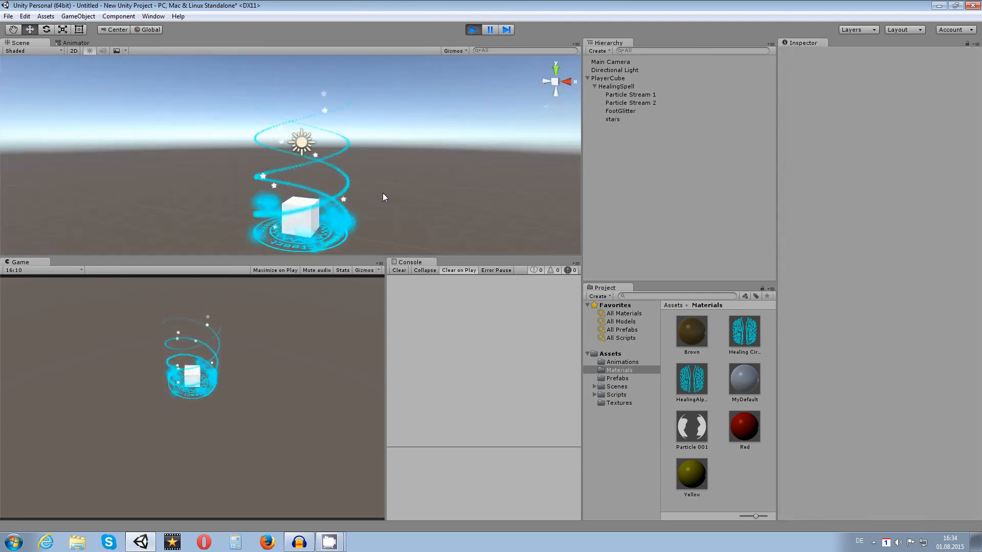
pyautogui.click(473, 29)
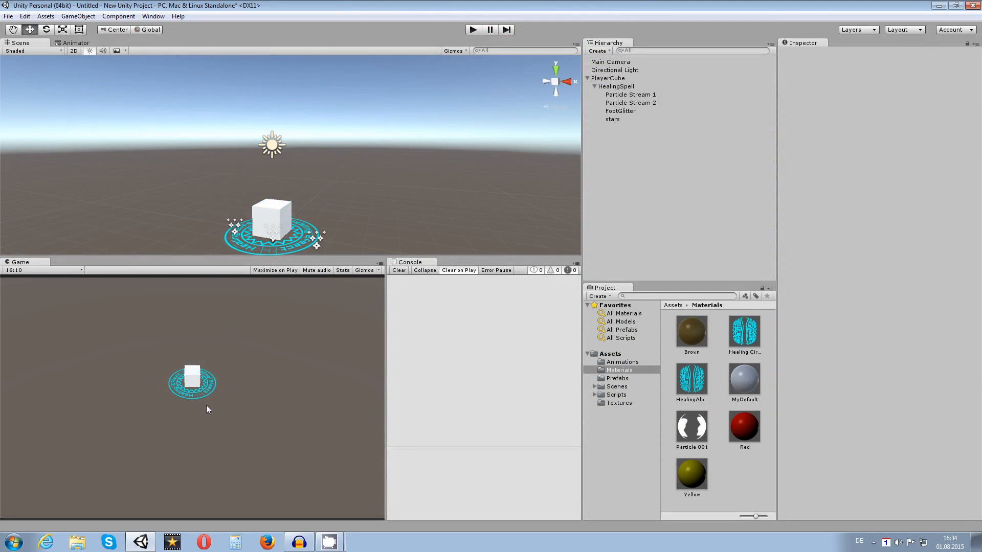
# Open the Animation window and show the HealingSpell object's animation clip.
pyautogui.click(153, 16)
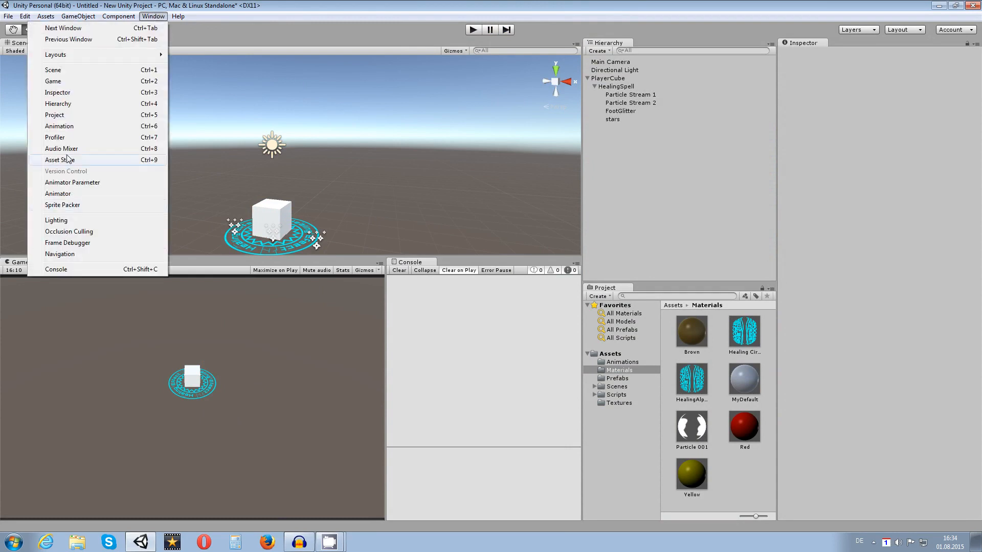
pyautogui.click(59, 127)
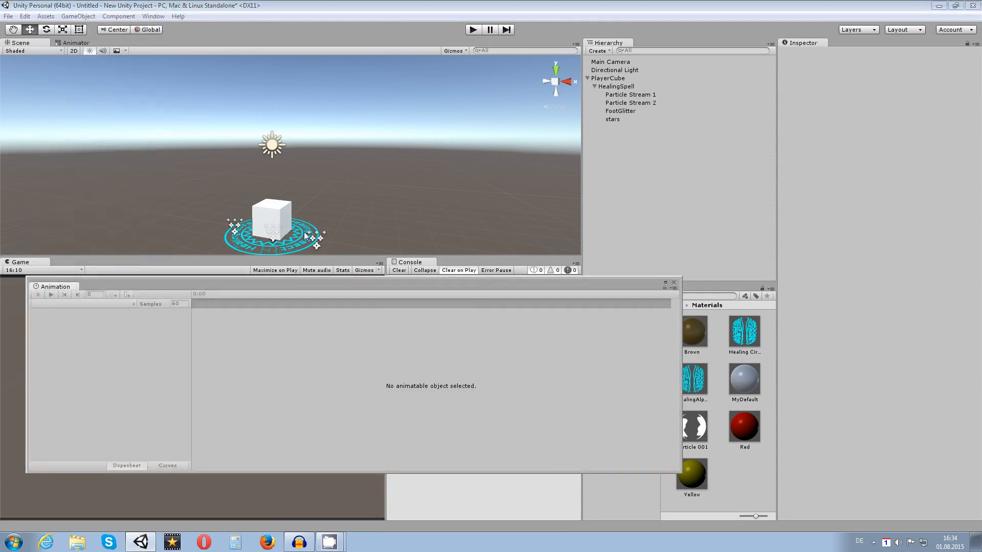
pyautogui.click(616, 86)
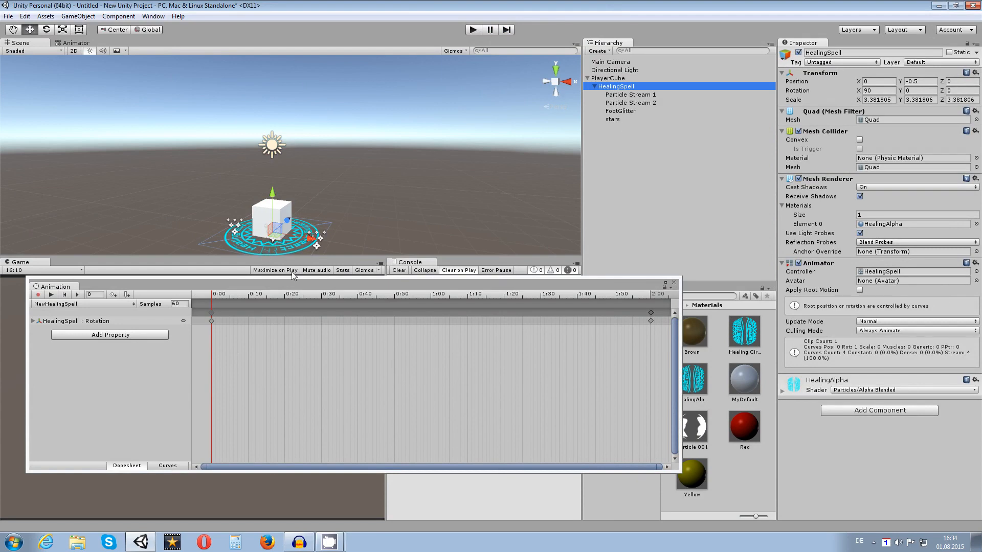
pyautogui.moveTo(232, 247); pyautogui.dragTo(230, 210, button='middle')
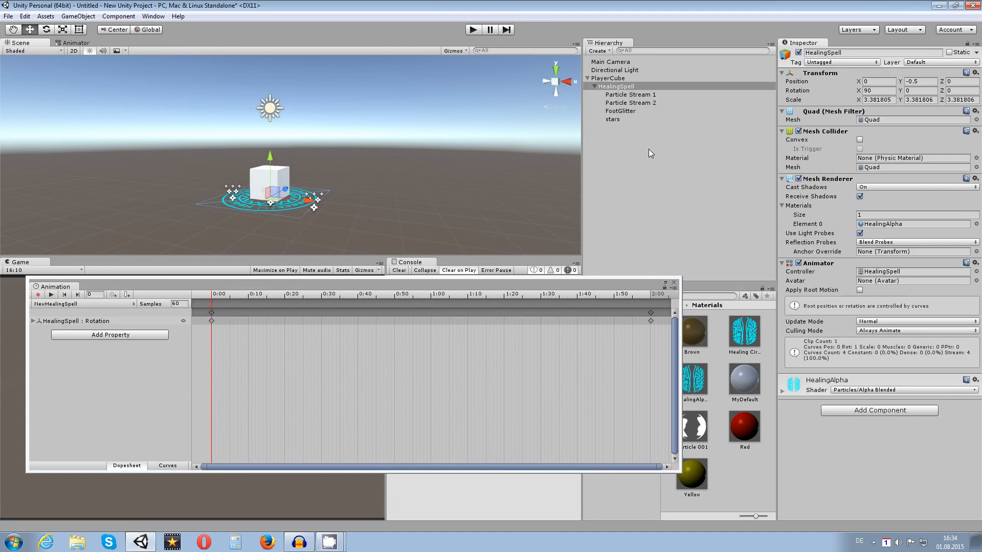
# Go through HealingSpell's child objects one by one, from Particle Stream 1 to stars.
pyautogui.click(638, 95)
pyautogui.click(634, 103)
pyautogui.click(629, 112)
pyautogui.click(619, 118)
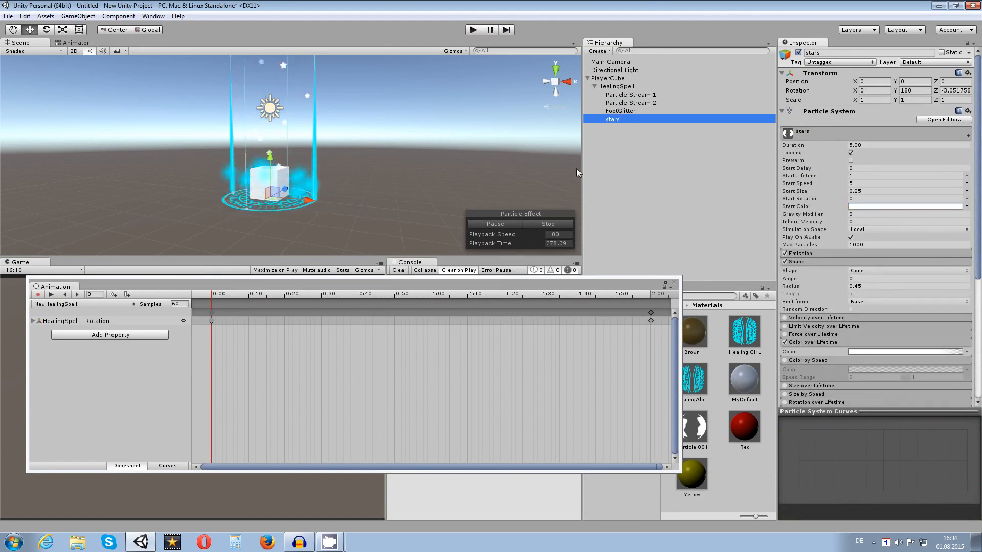
# Turn on animation recording and add the Is Active properties of Particle Stream 1 and Particle Stream 2 to the NewHealingSpell clip.
pyautogui.click(93, 337)
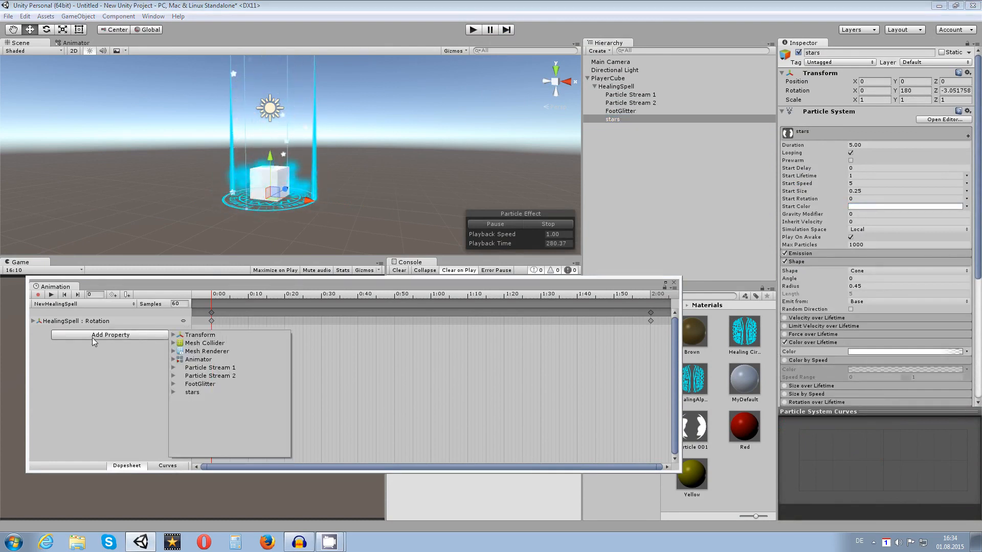
pyautogui.click(40, 294)
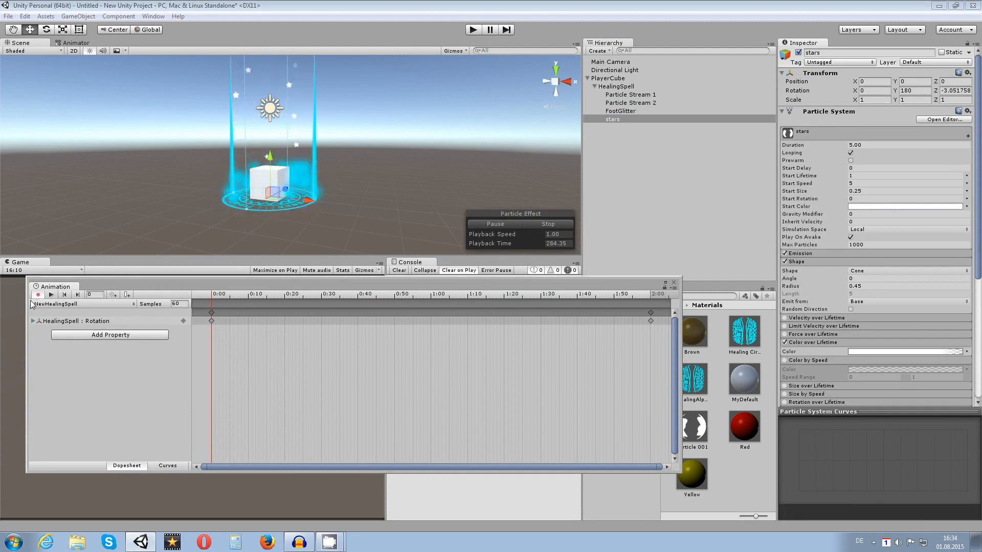
pyautogui.click(99, 338)
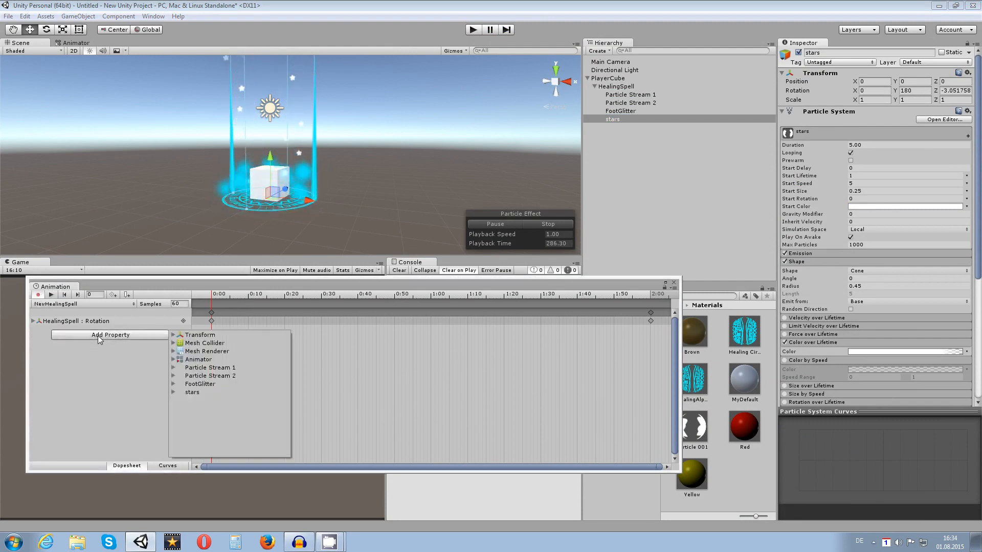
pyautogui.click(174, 367)
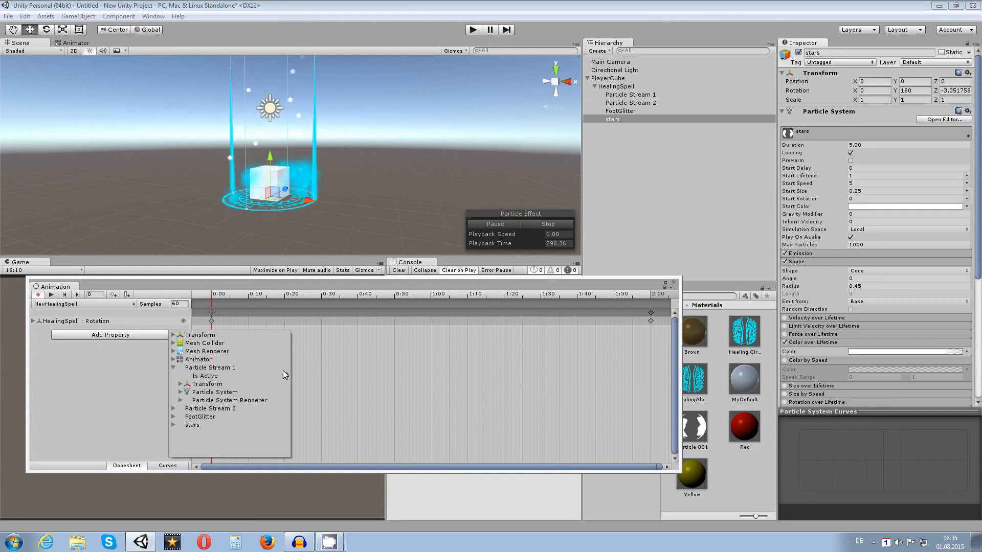
pyautogui.click(285, 376)
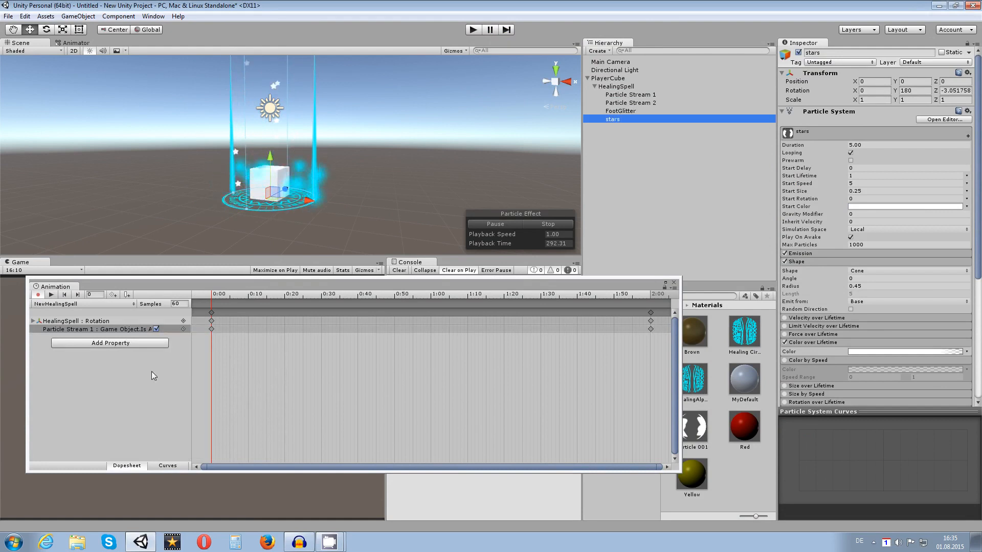
pyautogui.click(112, 348)
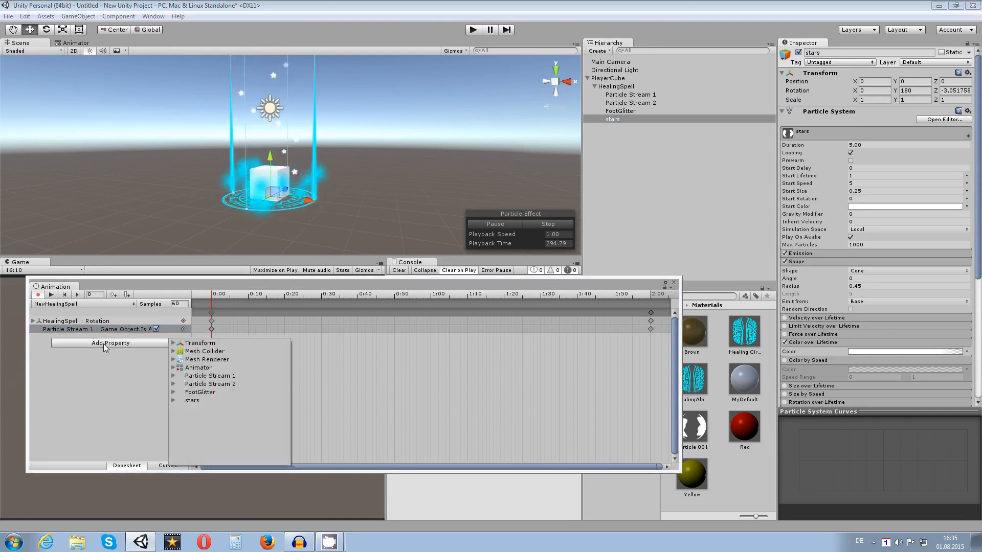
pyautogui.click(173, 384)
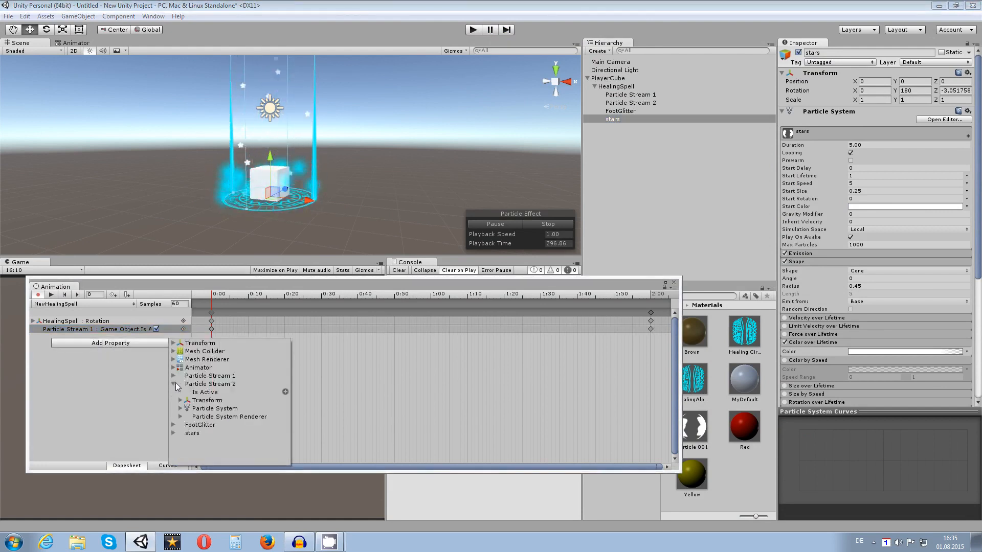
pyautogui.click(285, 392)
# Add the Is Active properties of FootGlitter and stars to the NewHealingSpell clip.
pyautogui.click(78, 349)
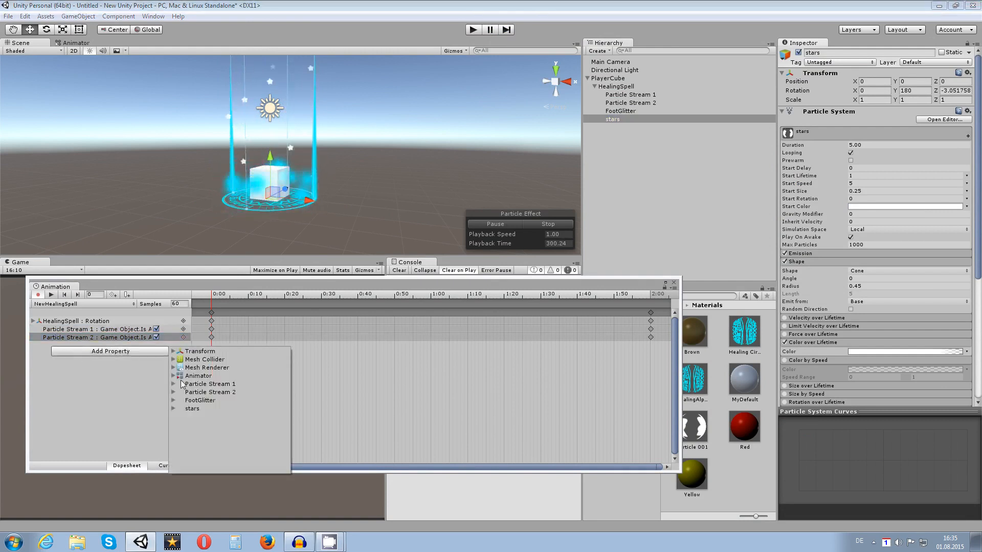
pyautogui.click(173, 401)
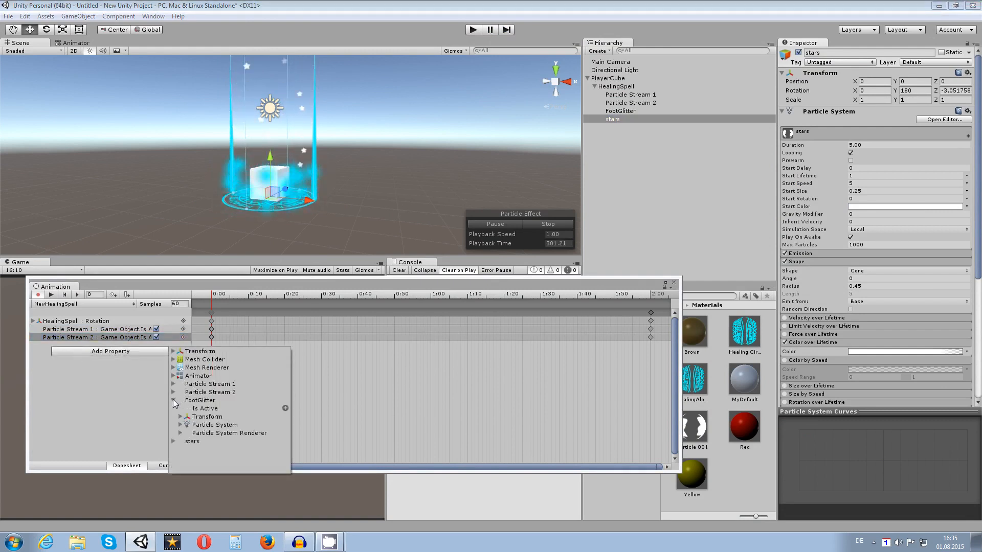
pyautogui.click(285, 408)
pyautogui.click(105, 360)
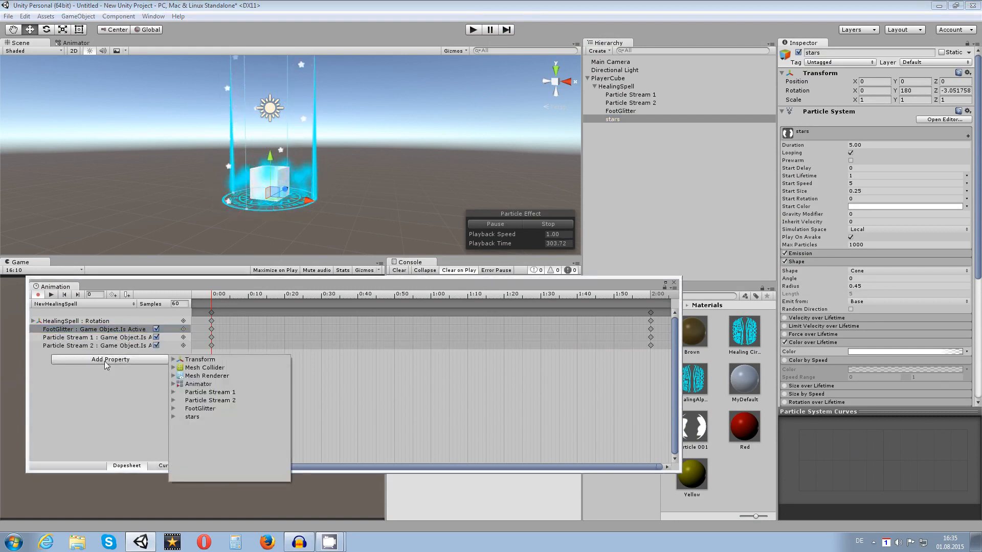
pyautogui.click(172, 418)
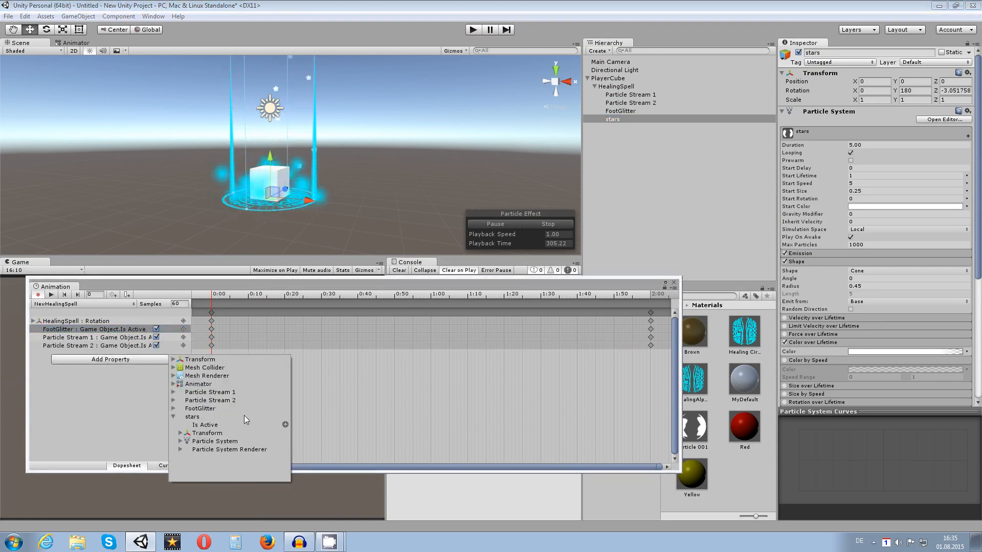
pyautogui.click(285, 424)
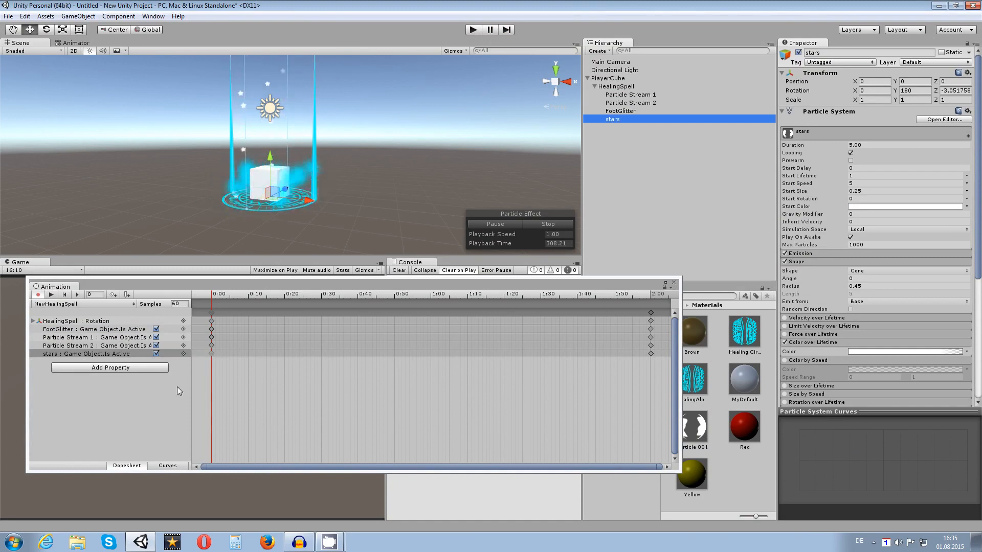
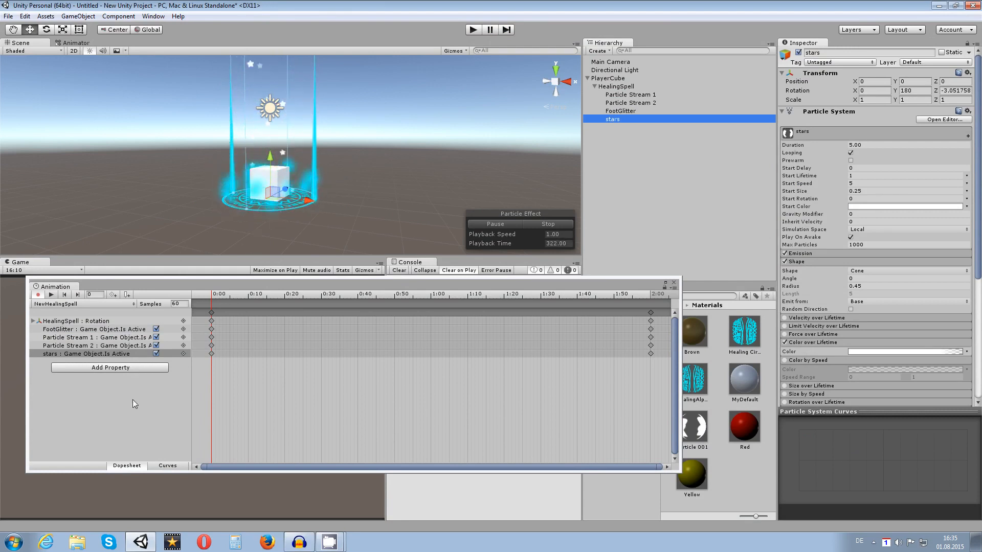
pyautogui.click(102, 368)
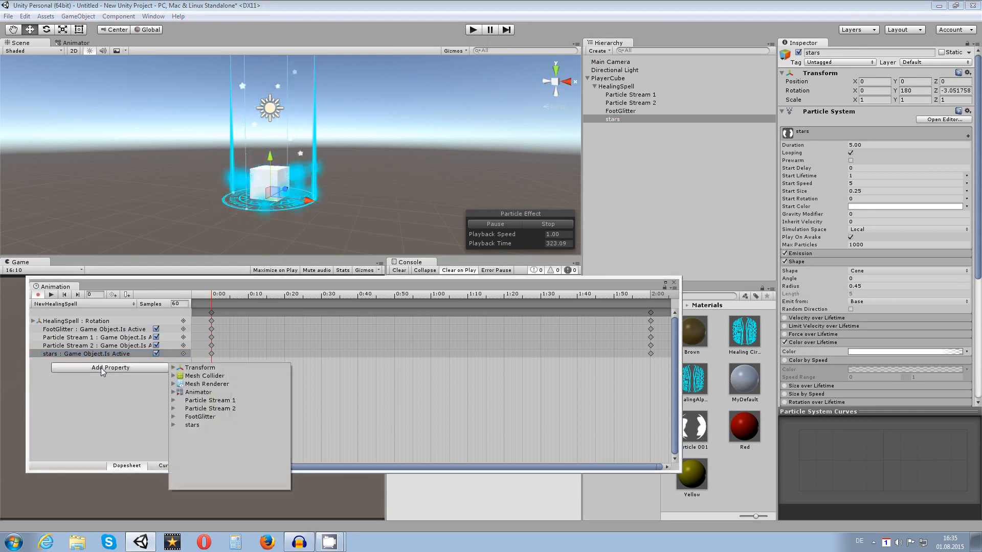
pyautogui.click(179, 385)
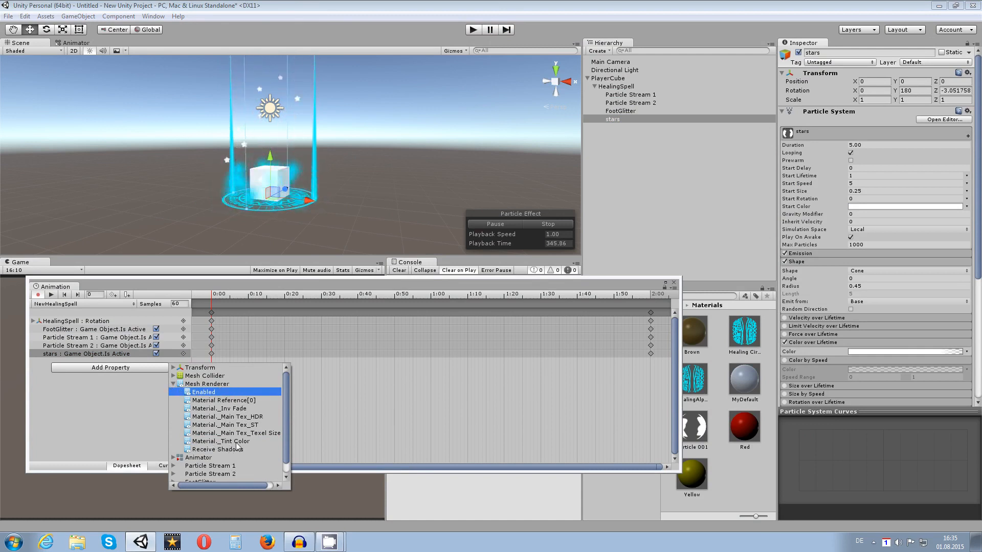
pyautogui.click(293, 486)
pyautogui.click(122, 367)
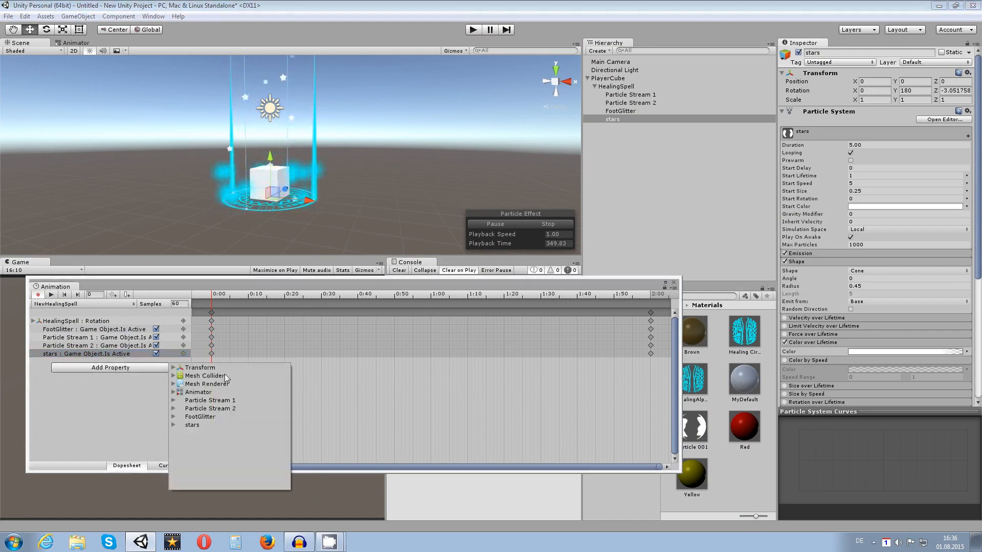
pyautogui.click(174, 384)
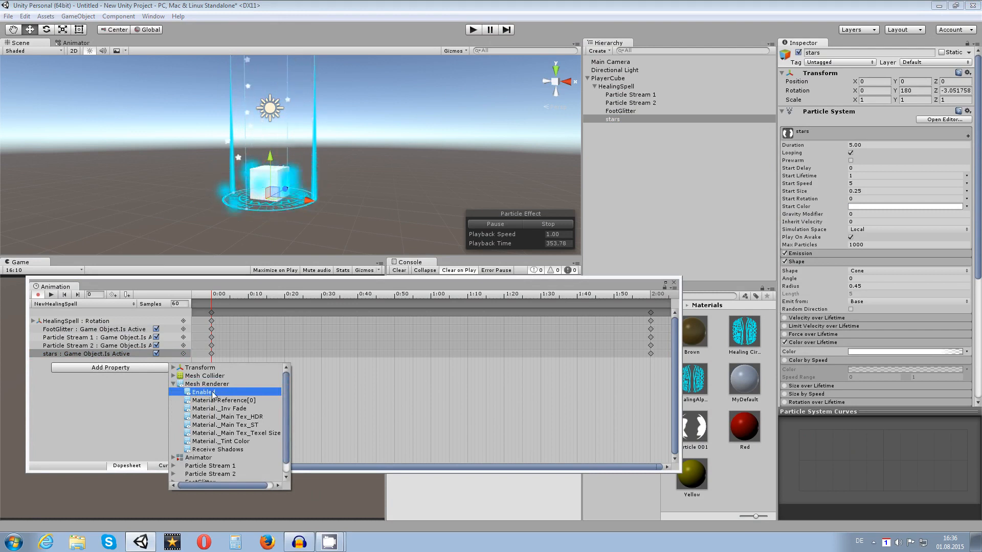
pyautogui.click(324, 363)
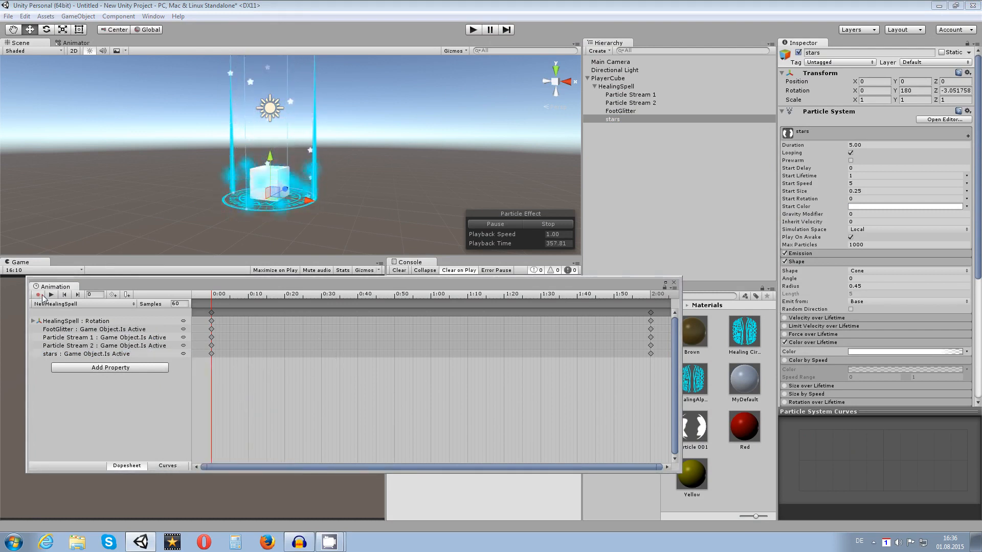
pyautogui.click(92, 367)
pyautogui.click(173, 384)
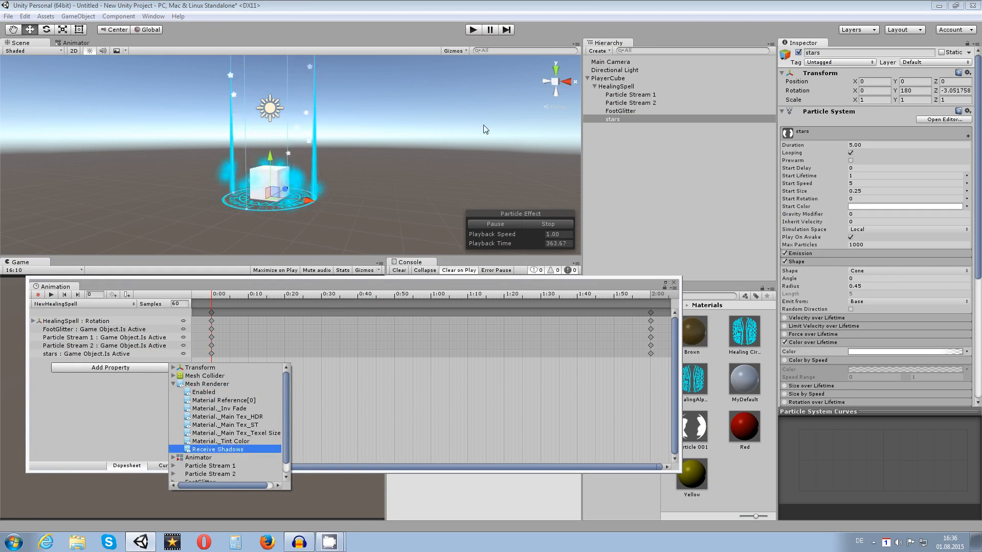
# Select HealingSpell in the hierarchy and look through the Mesh Renderer properties that can be added to its animation.
pyautogui.click(632, 85)
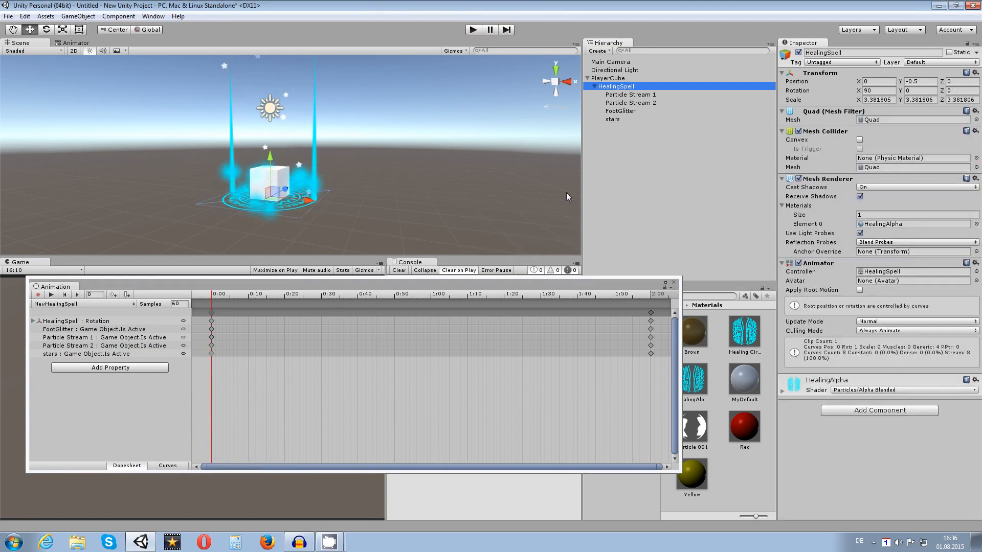
pyautogui.click(108, 367)
pyautogui.click(174, 385)
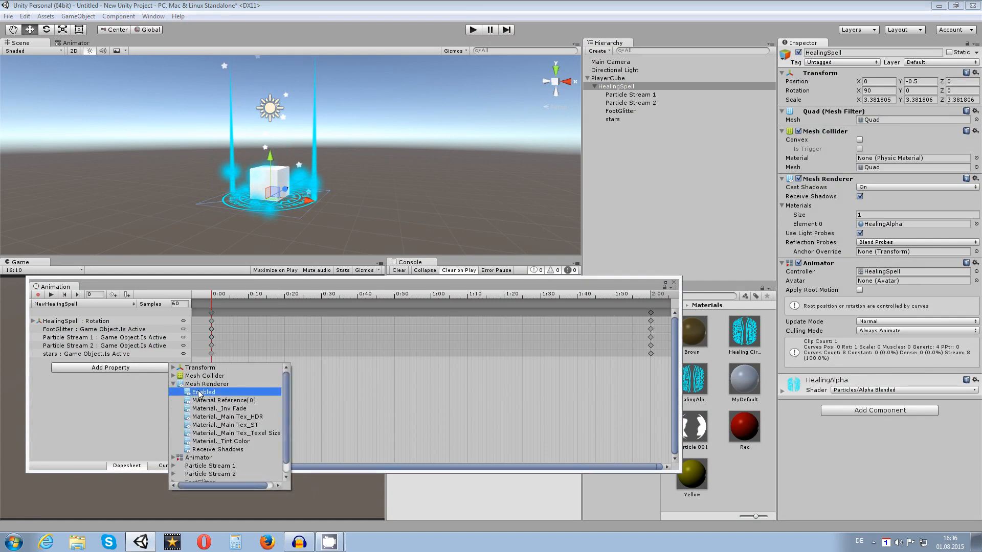
pyautogui.scroll(-1, 221, 421)
pyautogui.click(173, 445)
pyautogui.click(174, 448)
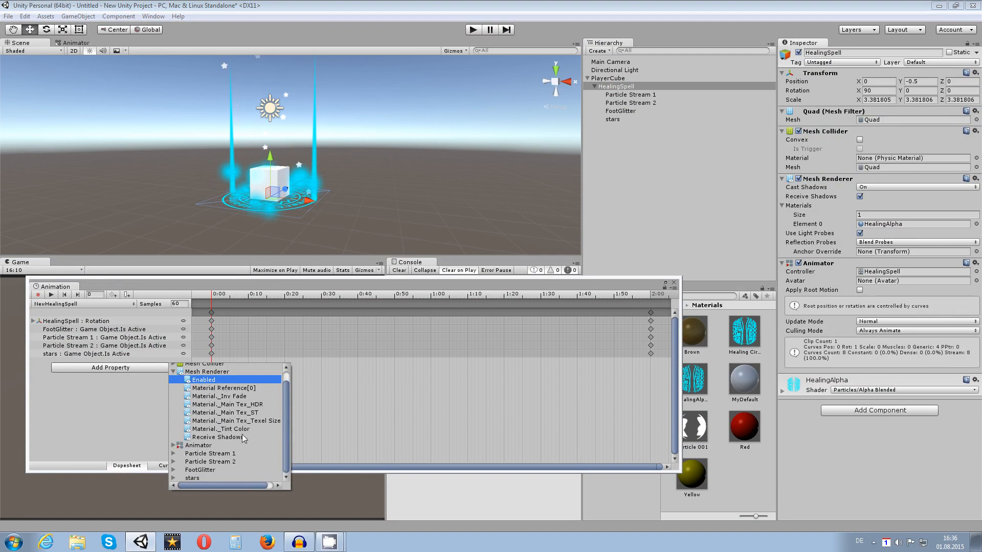
pyautogui.scroll(-4, 312, 339)
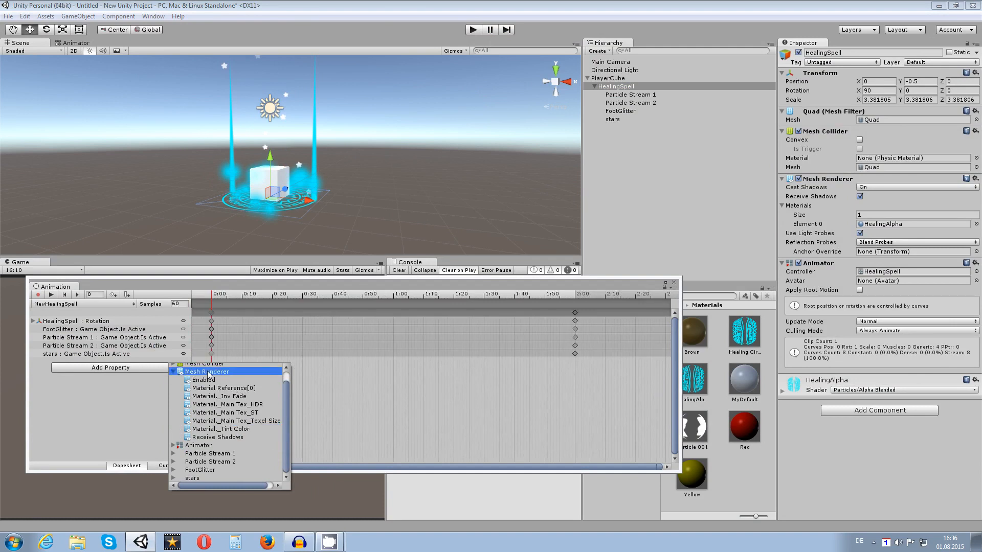
pyautogui.click(313, 373)
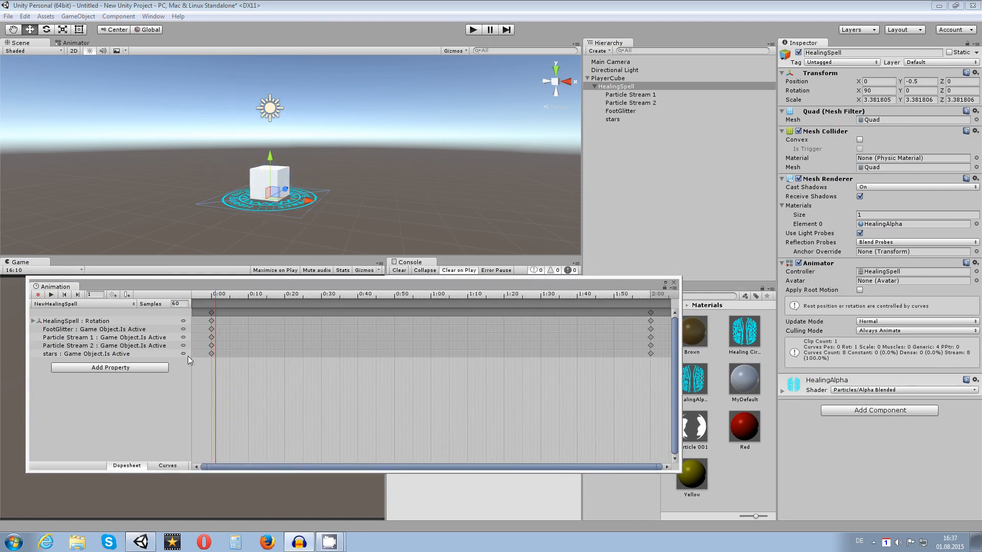
# Turn on animation recording and add HealingSpell's Mesh Renderer Enabled property to the NewHealingSpell clip.
pyautogui.click(38, 294)
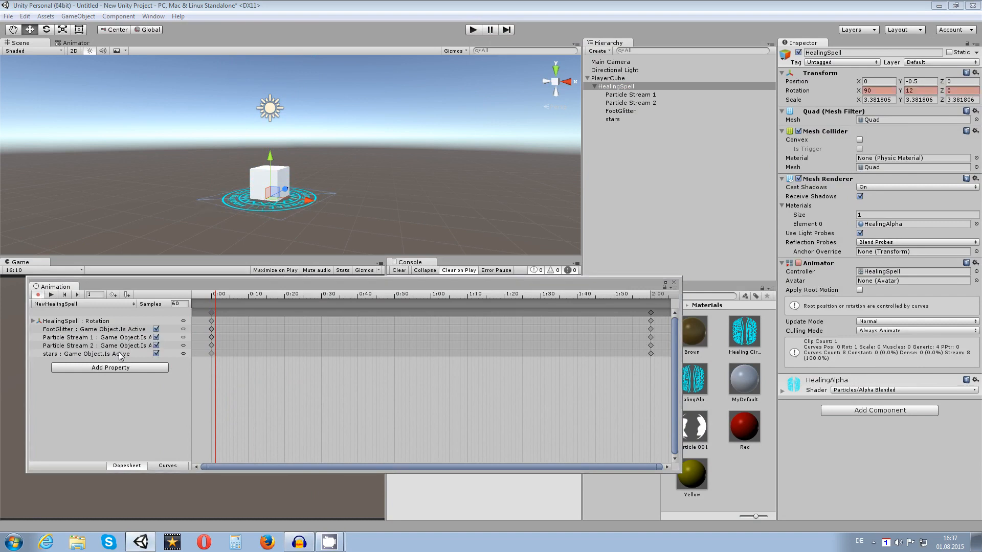
pyautogui.click(133, 367)
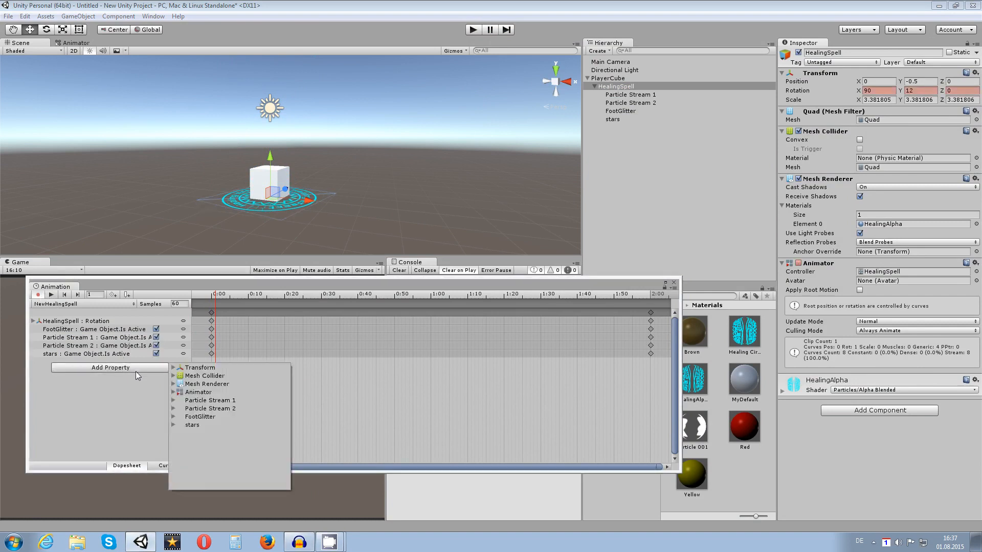
pyautogui.click(173, 384)
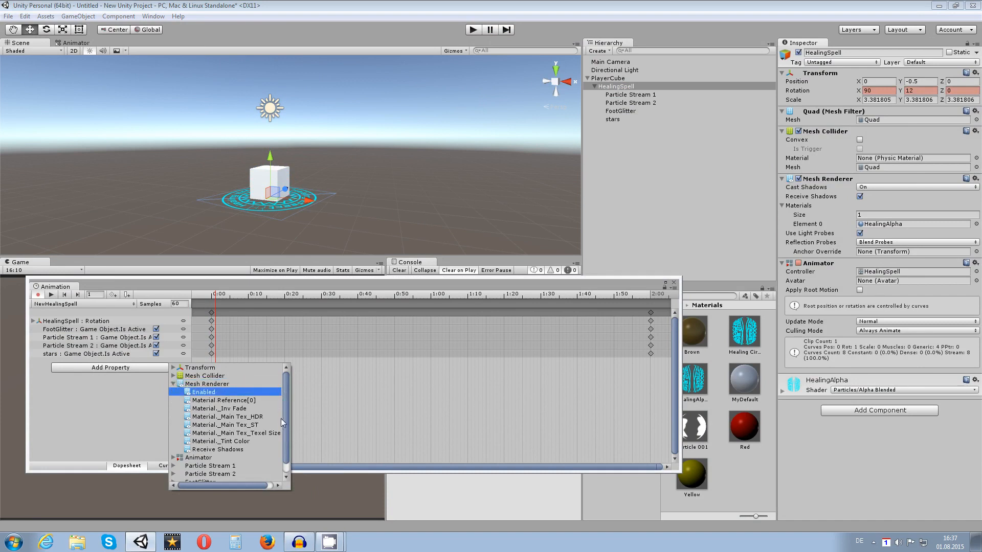
pyautogui.moveTo(265, 482)
pyautogui.mouseDown()
pyautogui.moveTo(234, 484)
pyautogui.moveTo(262, 489)
pyautogui.mouseUp()
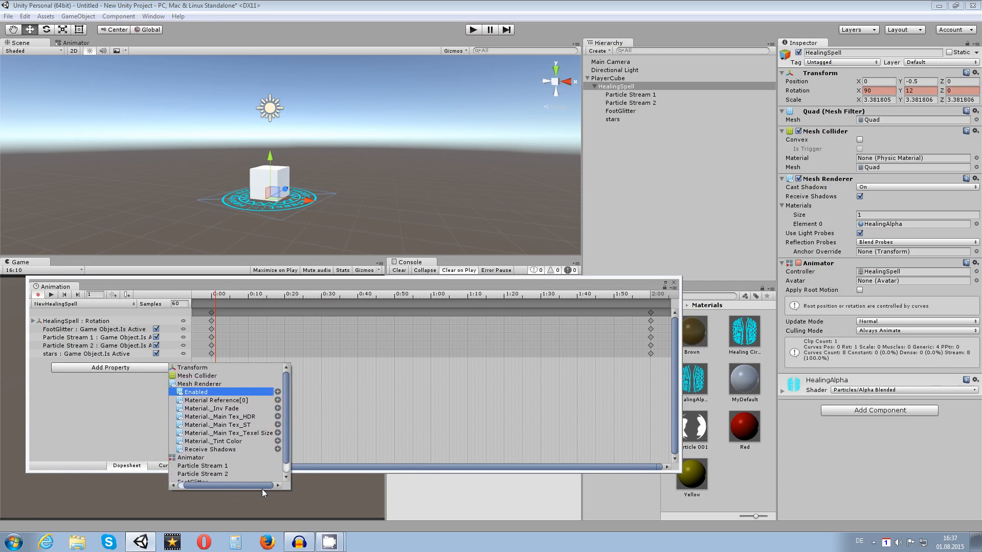
pyautogui.click(278, 392)
# Add HealingSpell's Mesh Renderer Material._Tint Color property to the NewHealingSpell clip.
pyautogui.click(149, 377)
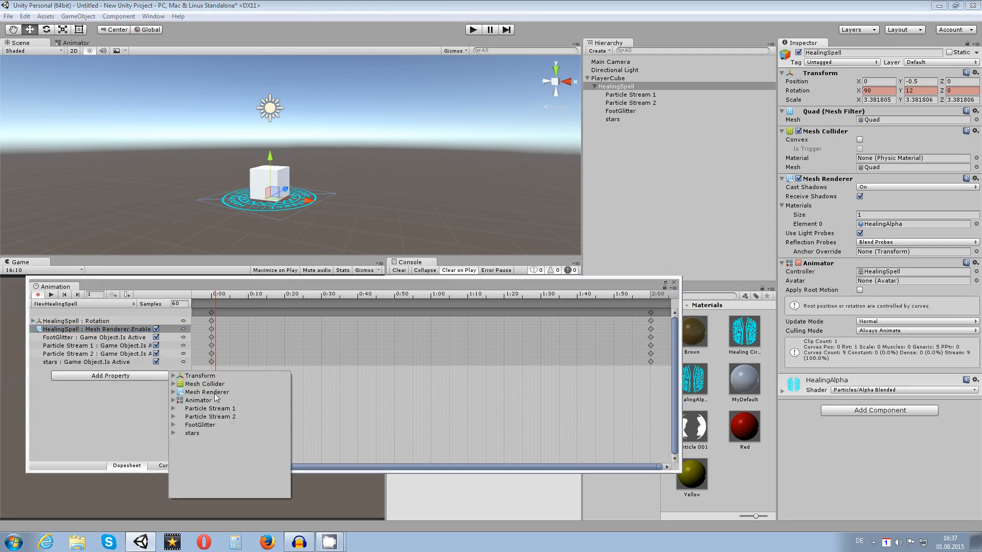
pyautogui.click(174, 392)
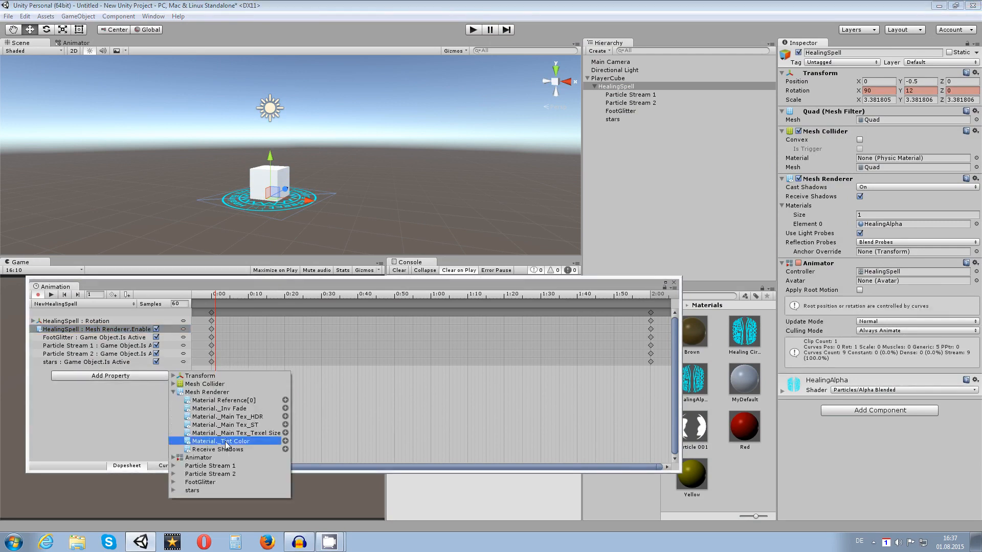
pyautogui.click(284, 440)
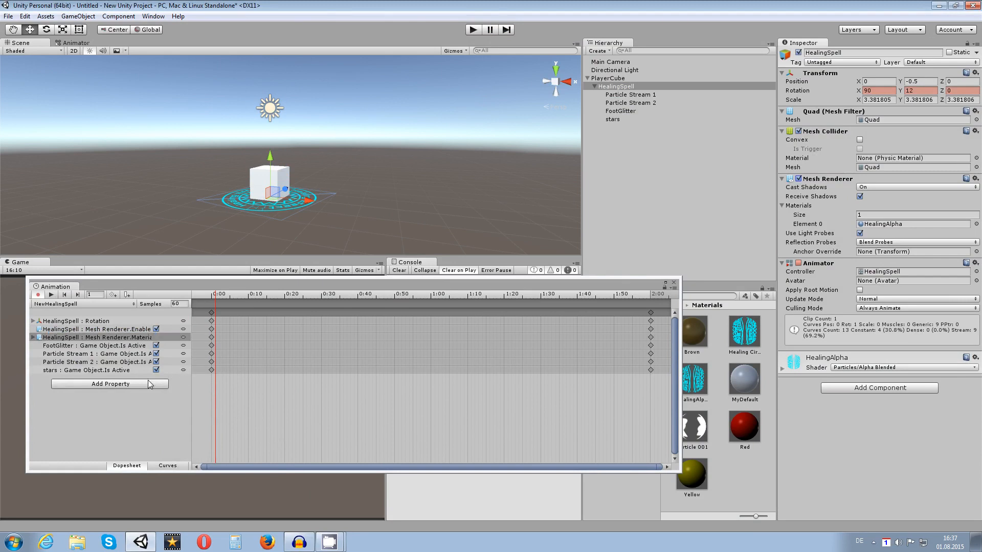
# Expand HealingSpell's Tint Color channels in the animation and set the alpha value to 0 at 0:00.
pyautogui.hotkey('ctrl', 'p')
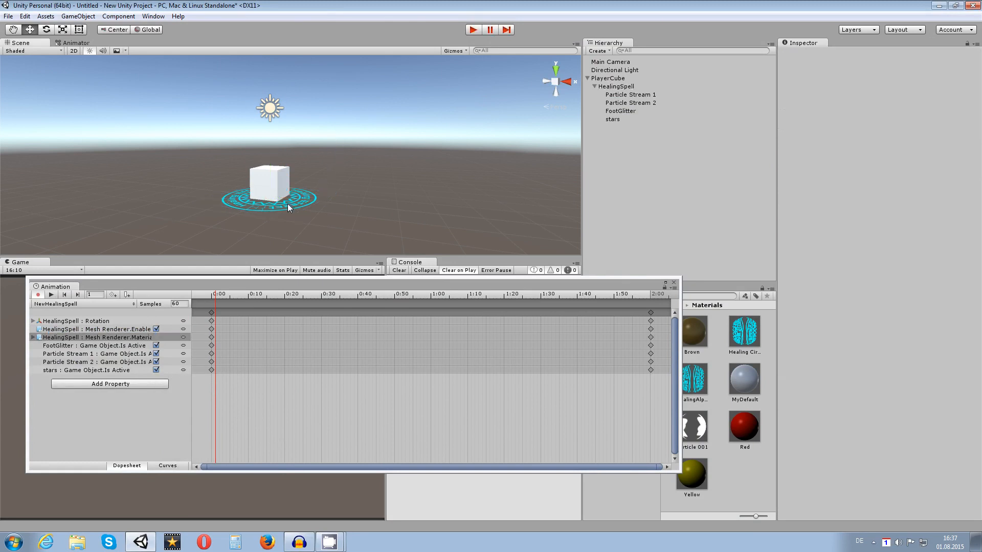
pyautogui.click(287, 203)
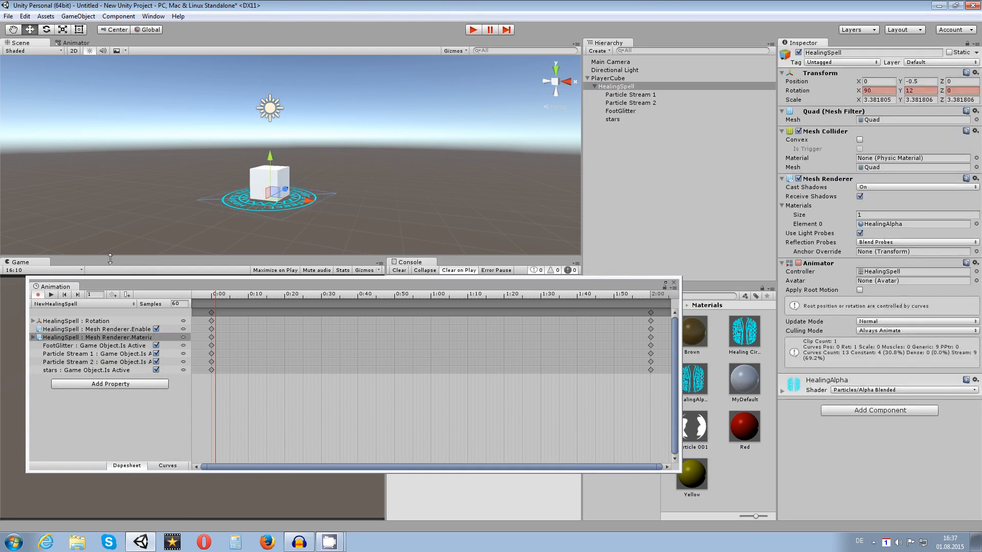
pyautogui.keyDown('alt'); pyautogui.moveTo(290, 117); pyautogui.dragTo(321, 174); pyautogui.keyUp('alt')
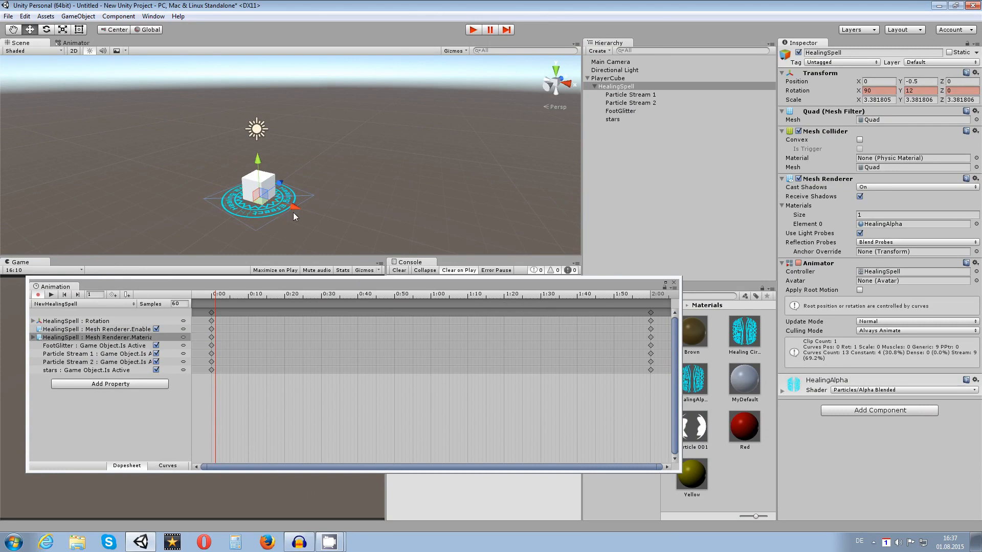
pyautogui.click(248, 294)
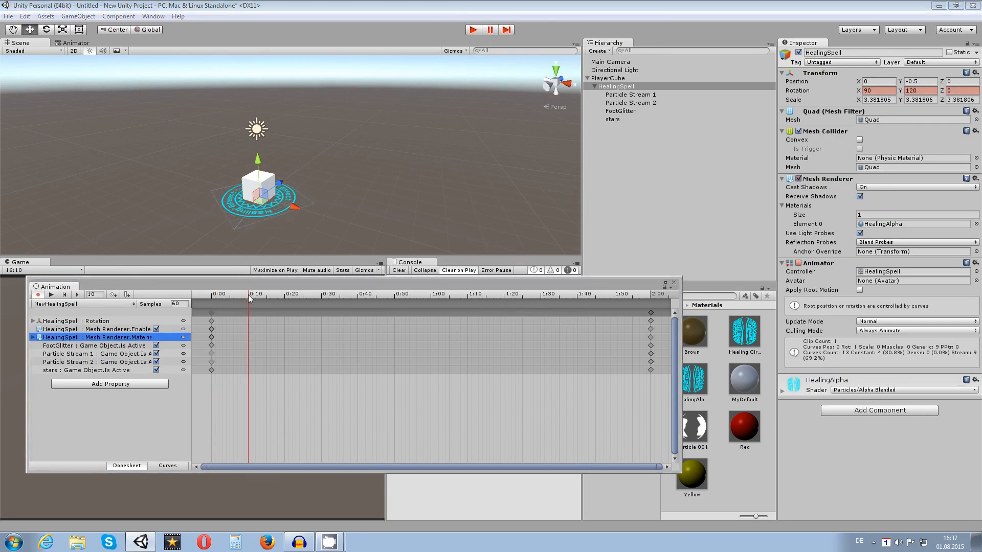
pyautogui.moveTo(248, 295)
pyautogui.mouseDown()
pyautogui.moveTo(194, 296)
pyautogui.moveTo(247, 303)
pyautogui.mouseUp()
pyautogui.click(32, 337)
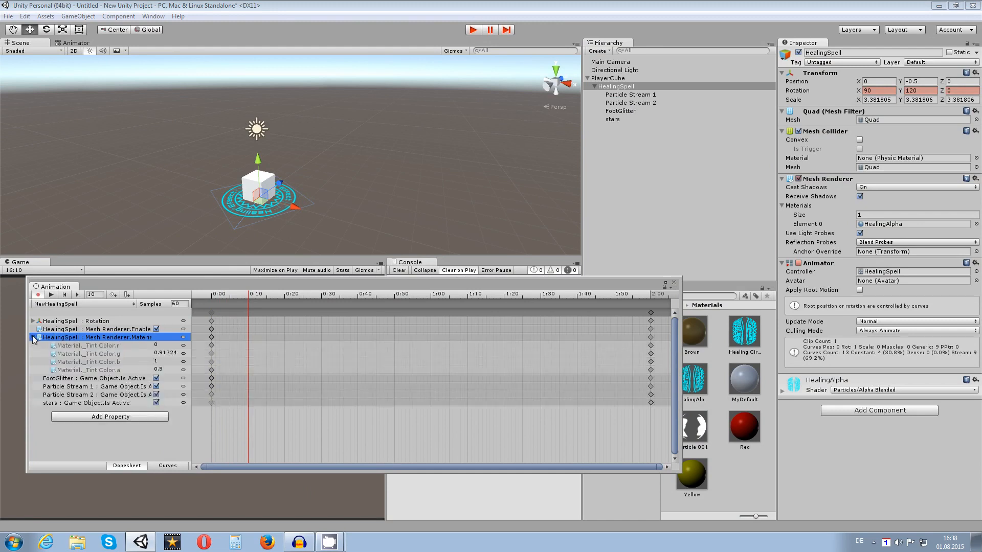
pyautogui.click(135, 371)
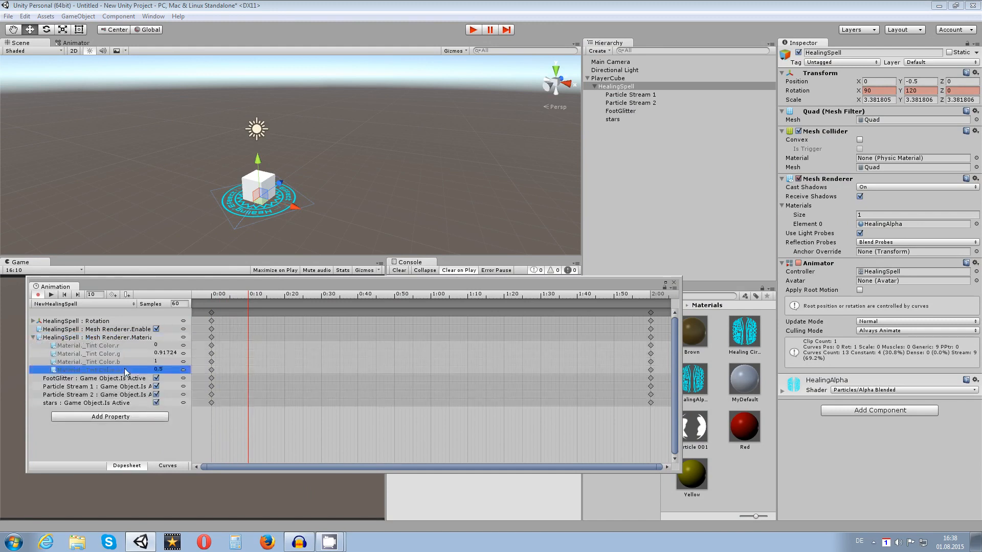
pyautogui.moveTo(235, 294); pyautogui.dragTo(209, 302)
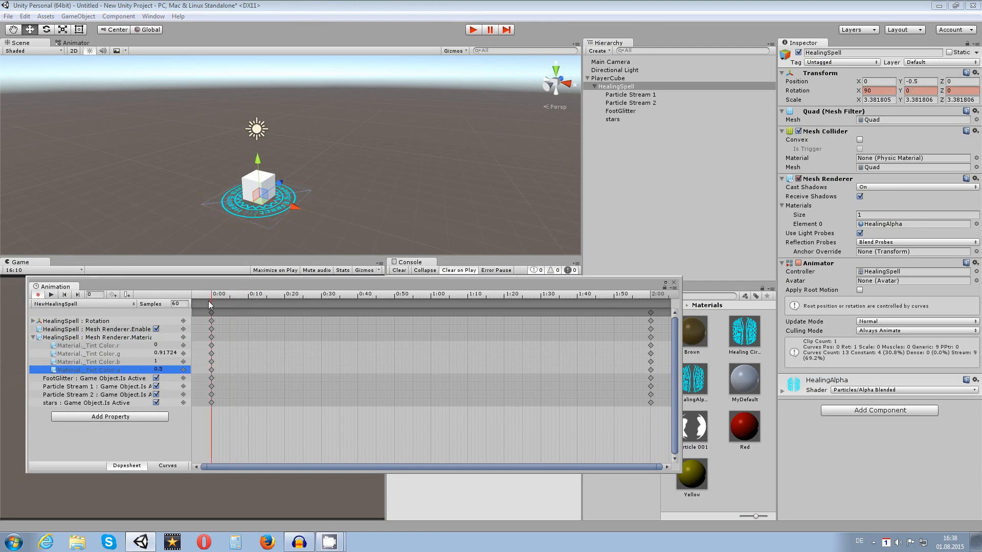
pyautogui.click(164, 368)
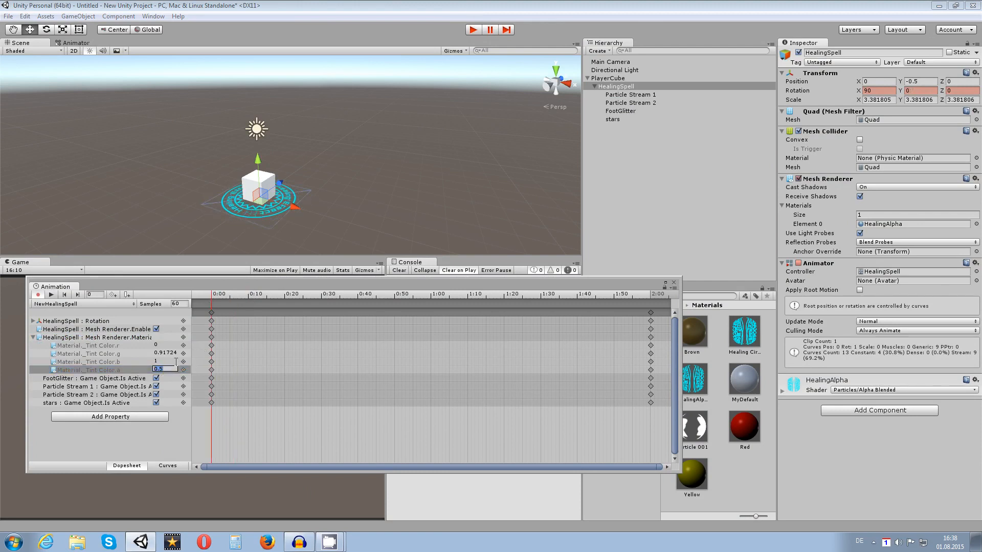
pyautogui.write('1')
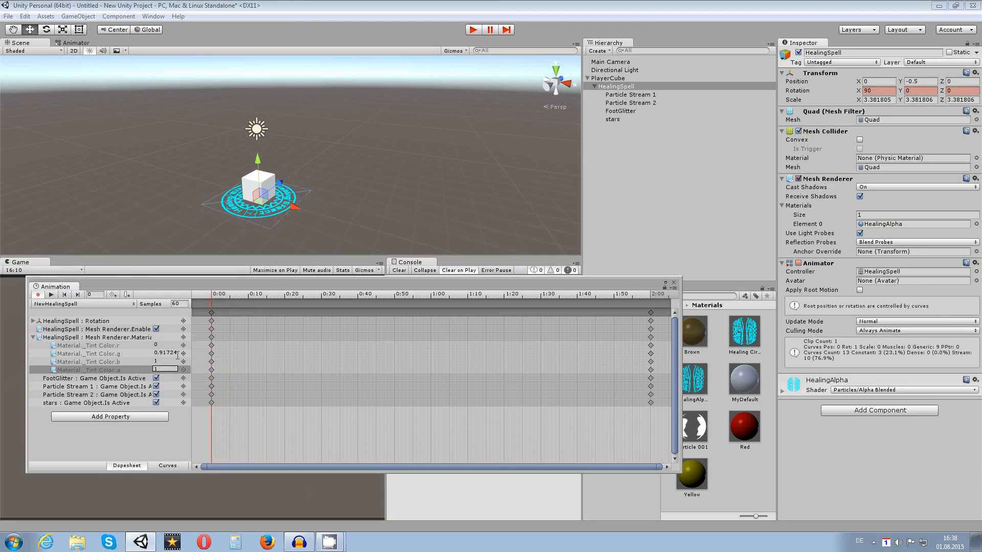
pyautogui.write('0')
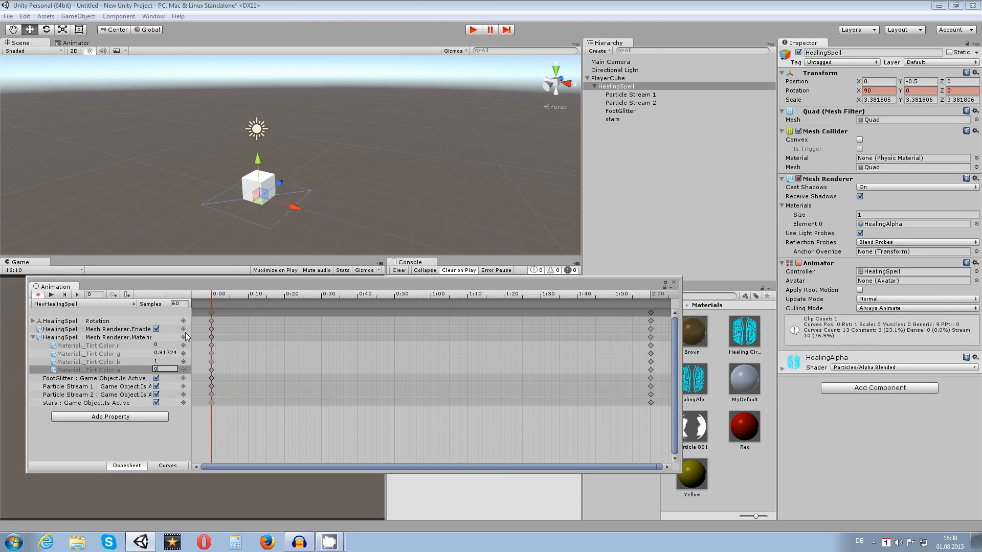
# Key the Tint Color alpha at 1 at both 0:10 and 1:30 on the animation timeline.
pyautogui.moveTo(213, 296); pyautogui.dragTo(250, 298)
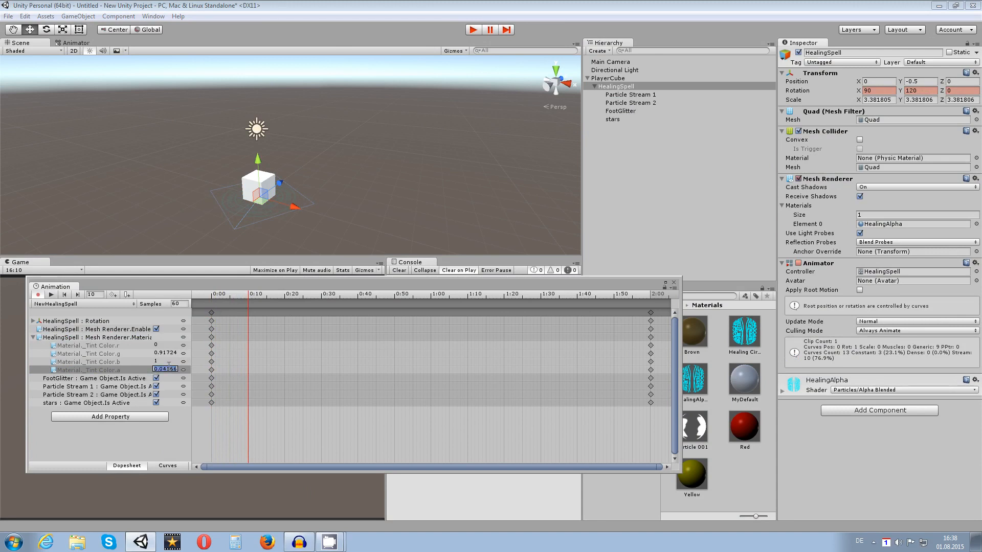
pyautogui.write('1')
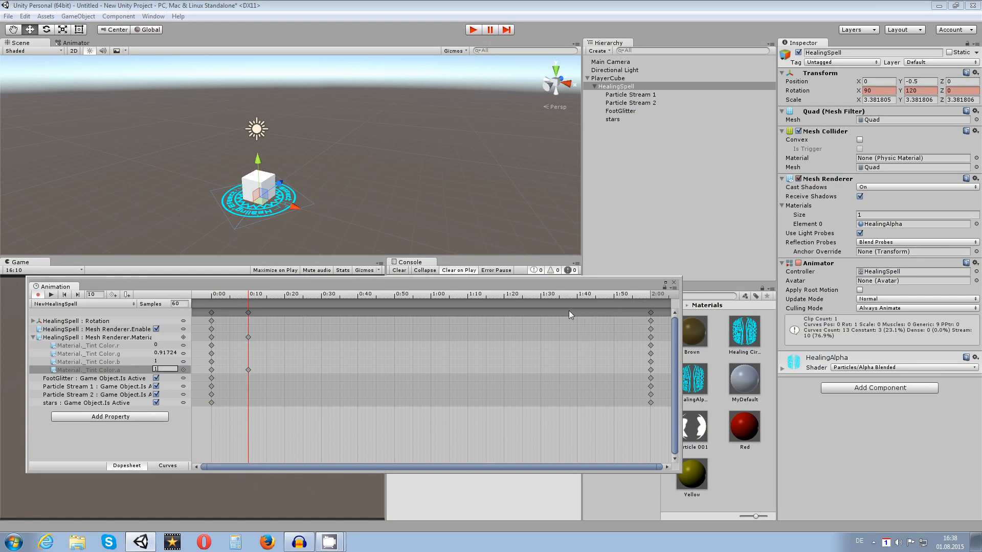
pyautogui.moveTo(538, 294)
pyautogui.mouseDown()
pyautogui.moveTo(502, 296)
pyautogui.moveTo(541, 299)
pyautogui.mouseUp()
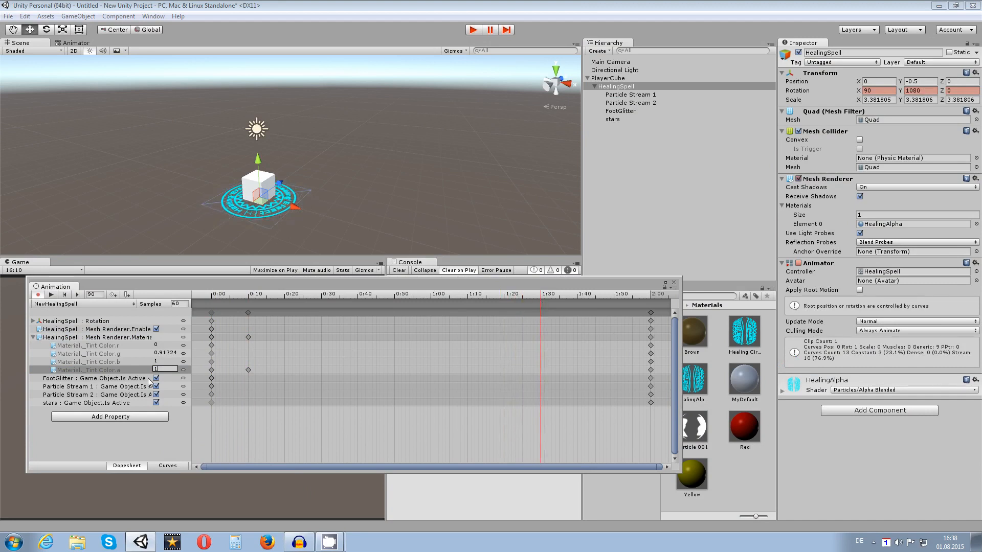
pyautogui.click(166, 367)
pyautogui.write('1')
# Set the Tint Color alpha to 0 at 2:00, and scrub the timeline back to 0:10 to preview the fade.
pyautogui.moveTo(550, 296); pyautogui.dragTo(650, 298)
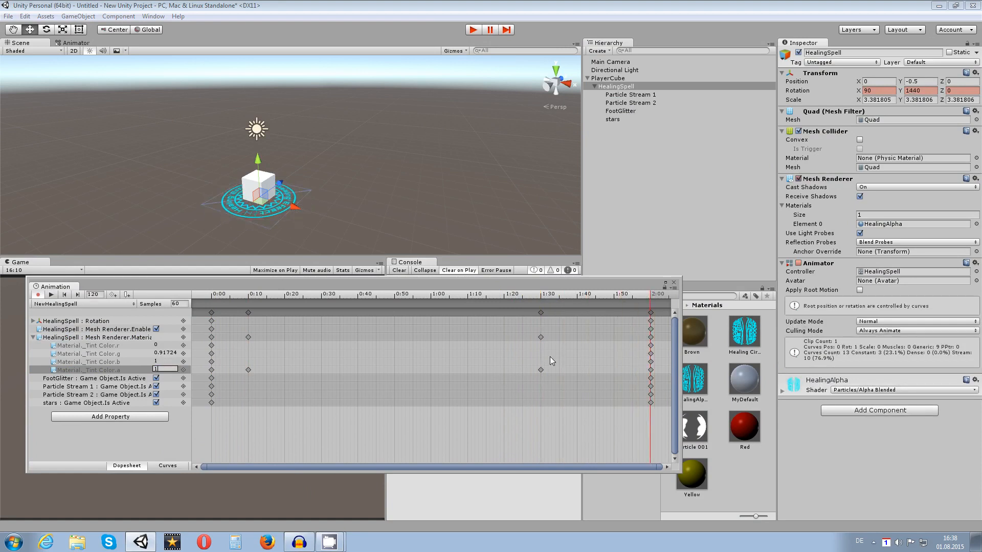
pyautogui.click(166, 370)
pyautogui.write('0')
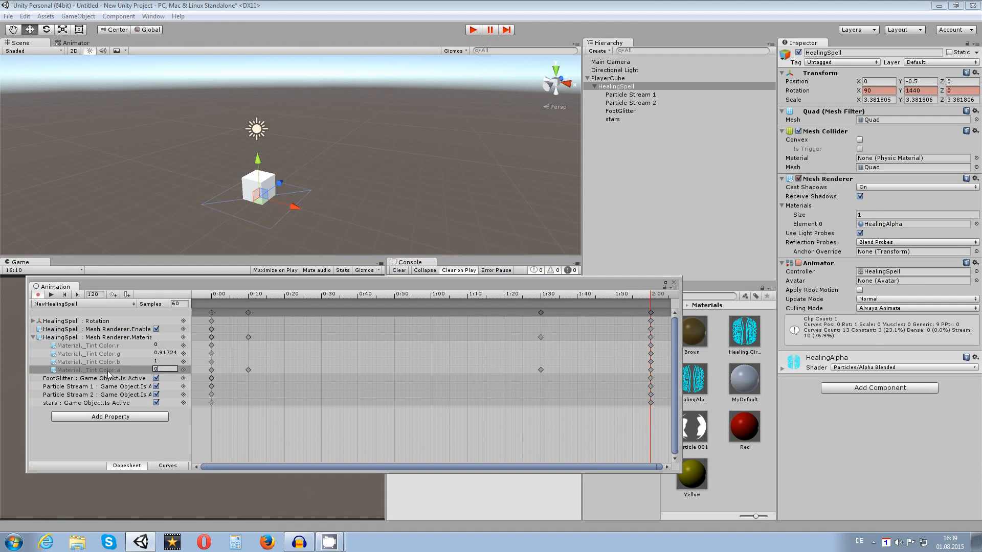
pyautogui.click(125, 338)
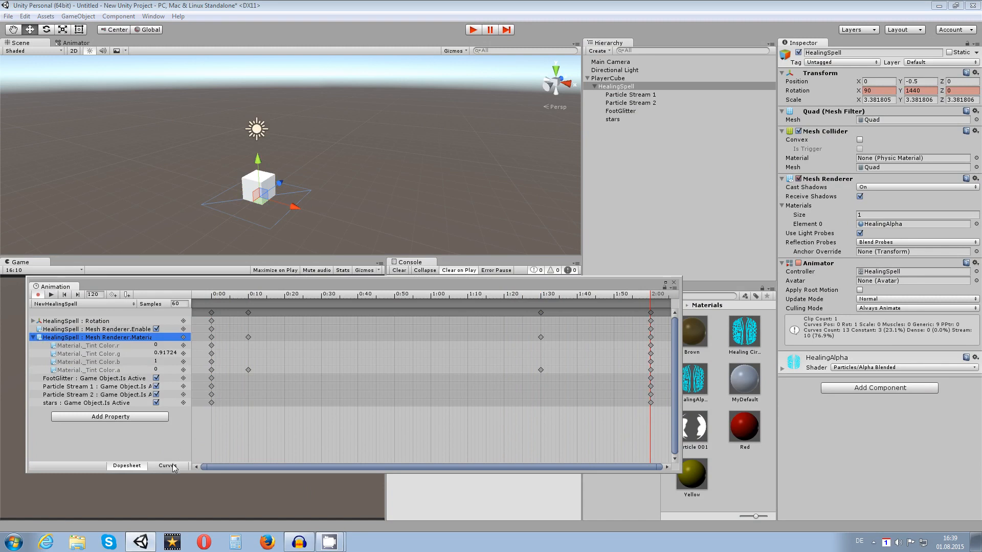
pyautogui.moveTo(566, 299)
pyautogui.mouseDown()
pyautogui.moveTo(404, 309)
pyautogui.moveTo(223, 299)
pyautogui.moveTo(499, 317)
pyautogui.moveTo(632, 295)
pyautogui.moveTo(536, 317)
pyautogui.moveTo(230, 347)
pyautogui.moveTo(248, 341)
pyautogui.mouseUp()
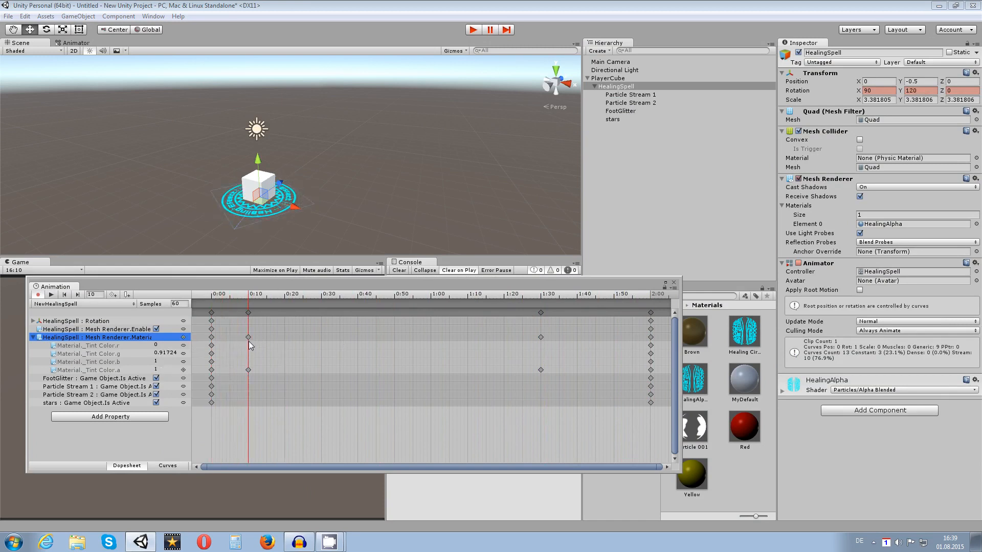
# Change the Tint Color alpha to 0.5 at both the 0:10 and 1:30 keyframes and return the timeline to 0:00.
pyautogui.click(164, 371)
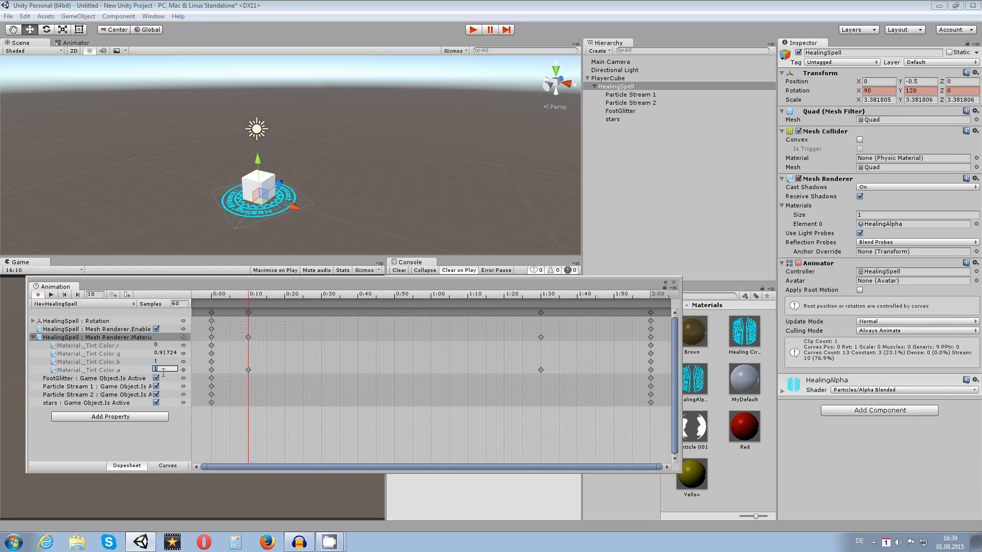
pyautogui.write('0.5')
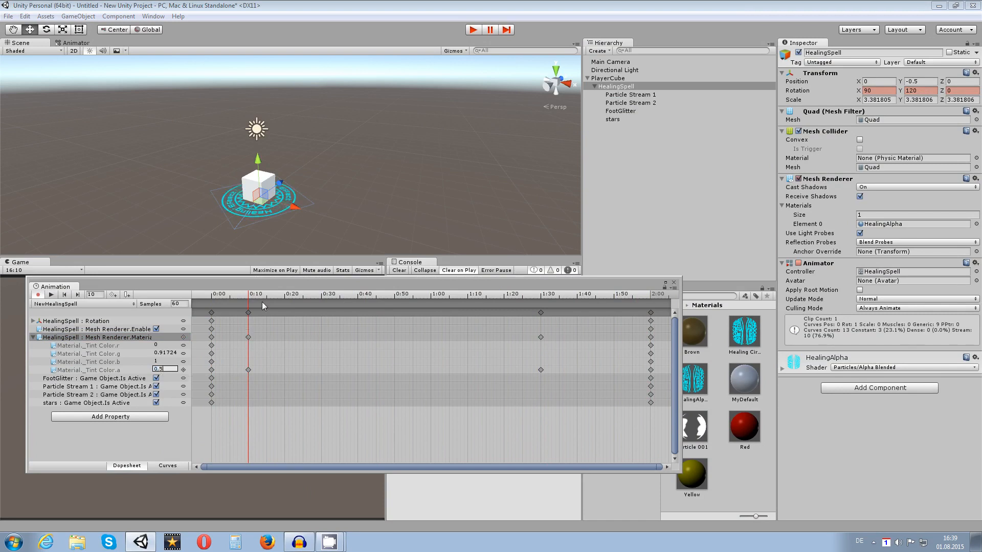
pyautogui.moveTo(261, 302); pyautogui.dragTo(540, 302)
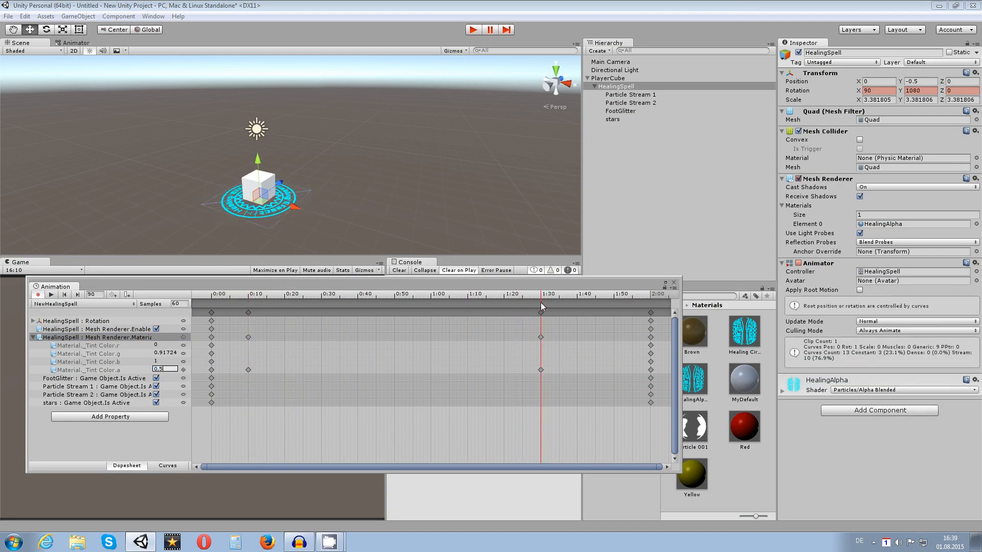
pyautogui.click(173, 369)
pyautogui.write('0.5')
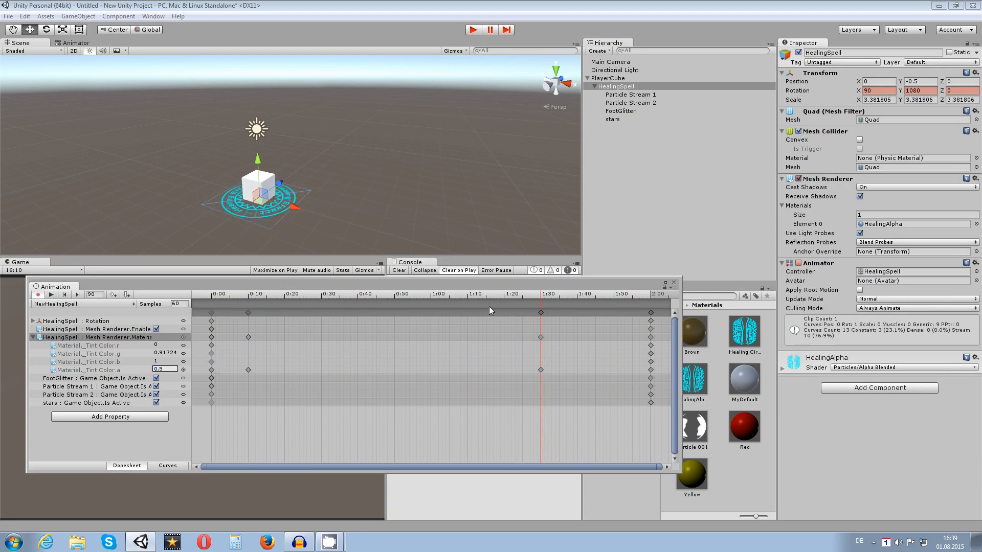
pyautogui.moveTo(516, 302); pyautogui.dragTo(184, 343)
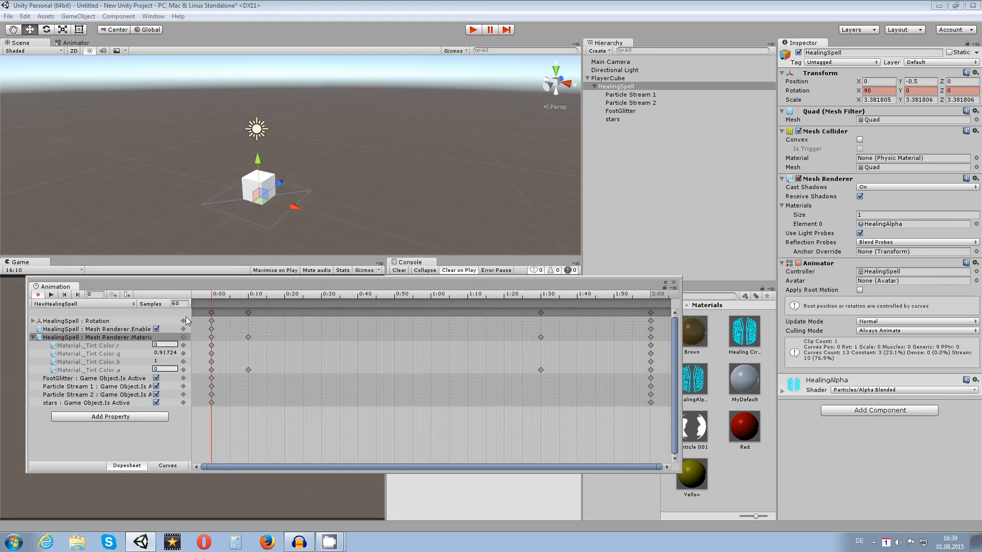
# Move the Animation window clear of the Game view and play the scene to preview the healing effect, then stop playback.
pyautogui.moveTo(261, 285); pyautogui.dragTo(532, 285)
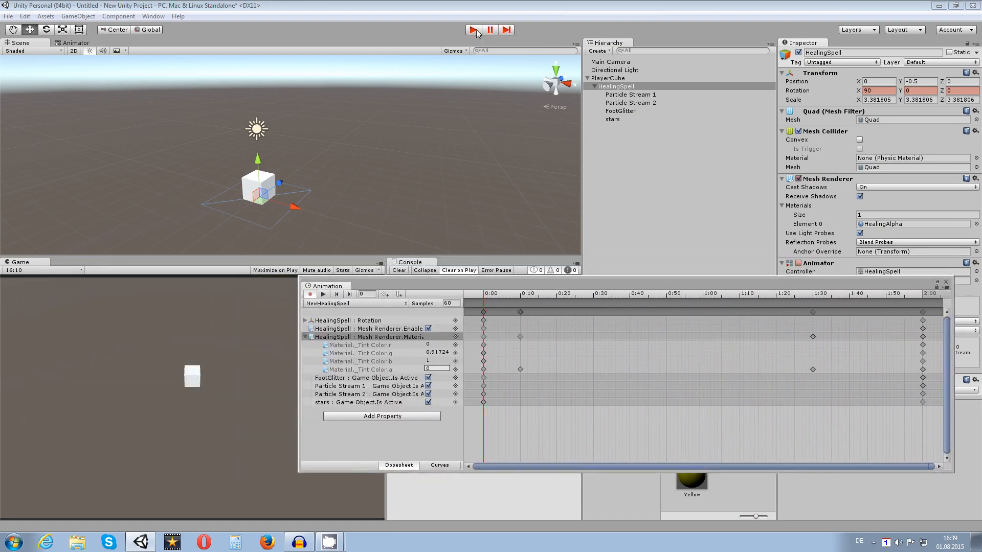
pyautogui.moveTo(456, 283)
pyautogui.mouseDown()
pyautogui.moveTo(472, 280)
pyautogui.moveTo(441, 286)
pyautogui.mouseUp()
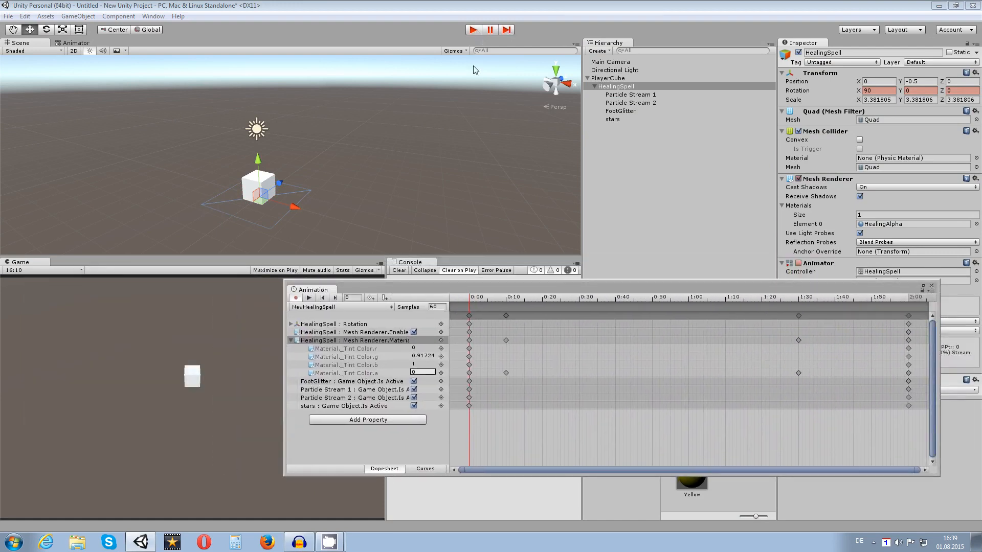
pyautogui.click(470, 31)
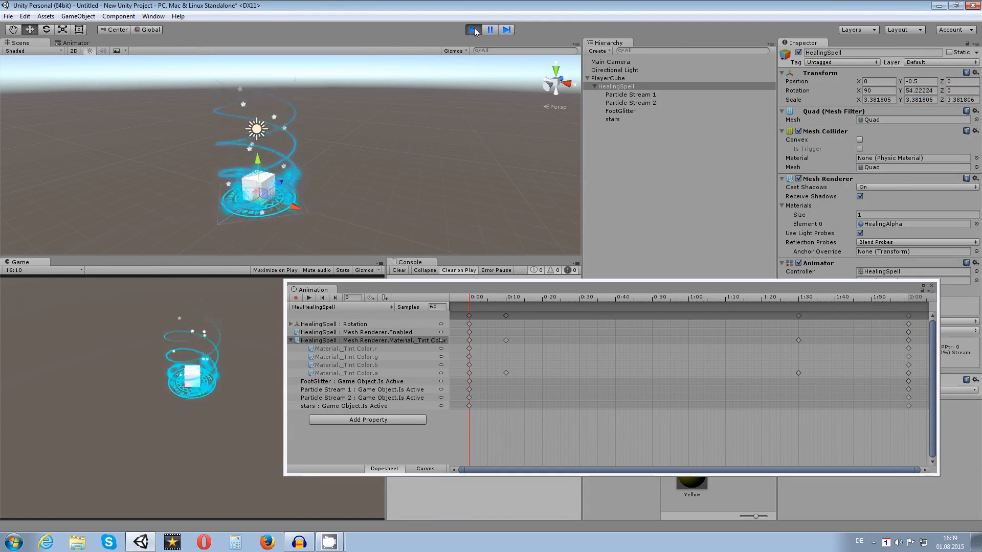
pyautogui.hotkey('ctrl', 'p')
# Key HealingSpell's Mesh Renderer Enabled property off at frame 0 and on at frame 1.
pyautogui.moveTo(486, 290); pyautogui.dragTo(420, 272)
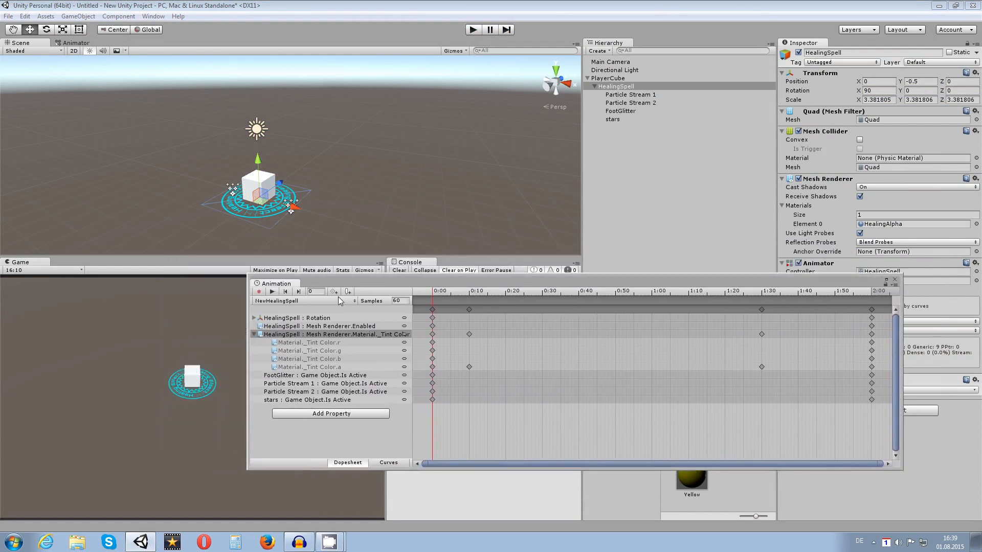
pyautogui.click(434, 291)
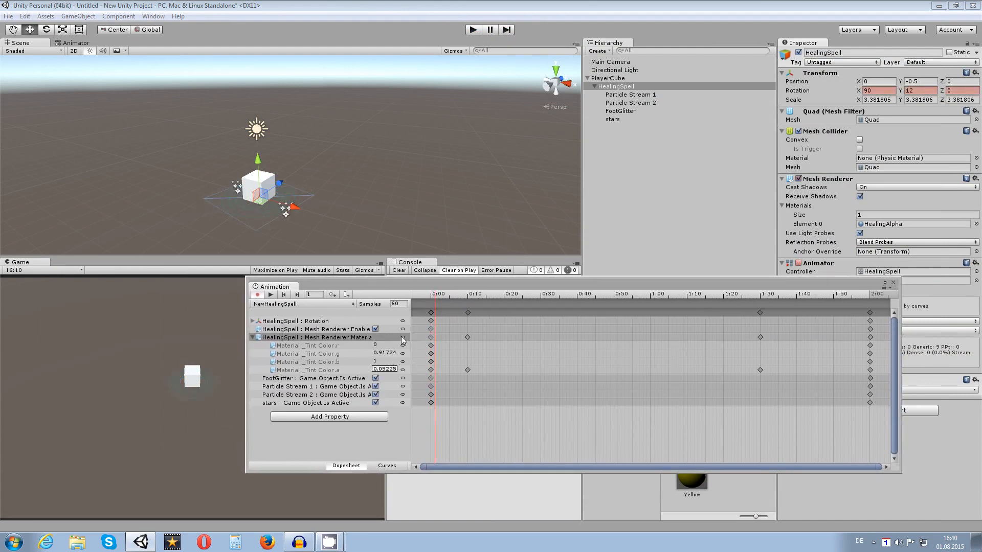
pyautogui.click(432, 300)
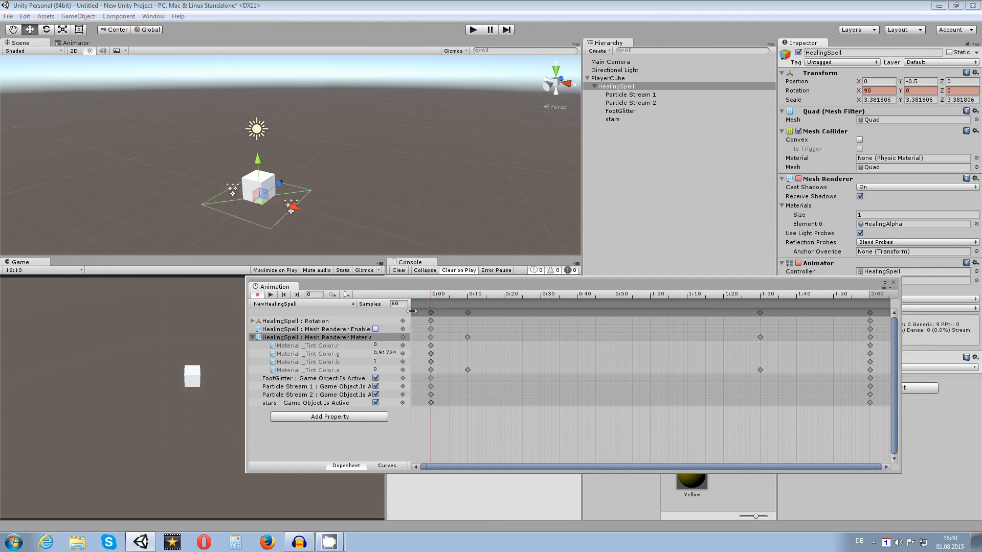
pyautogui.click(435, 295)
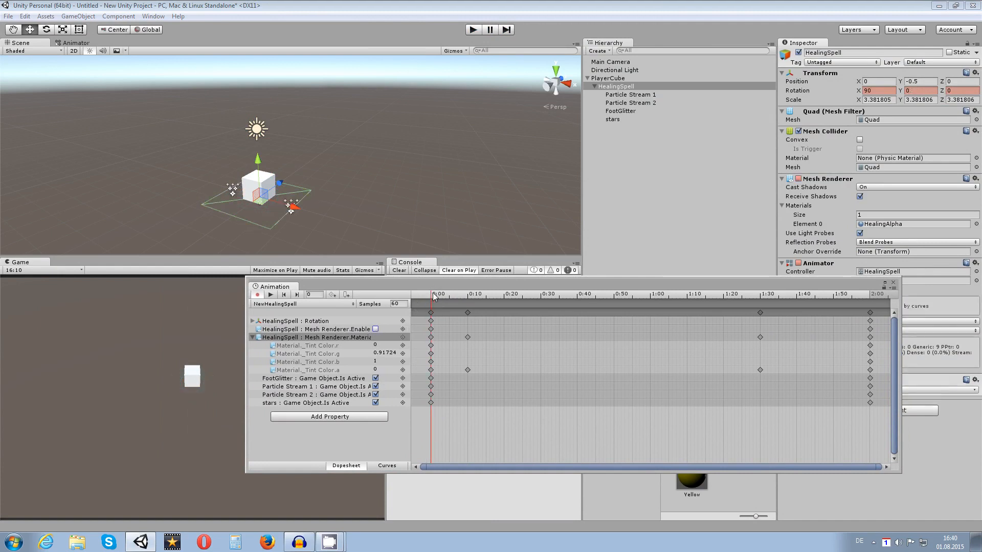
pyautogui.click(378, 329)
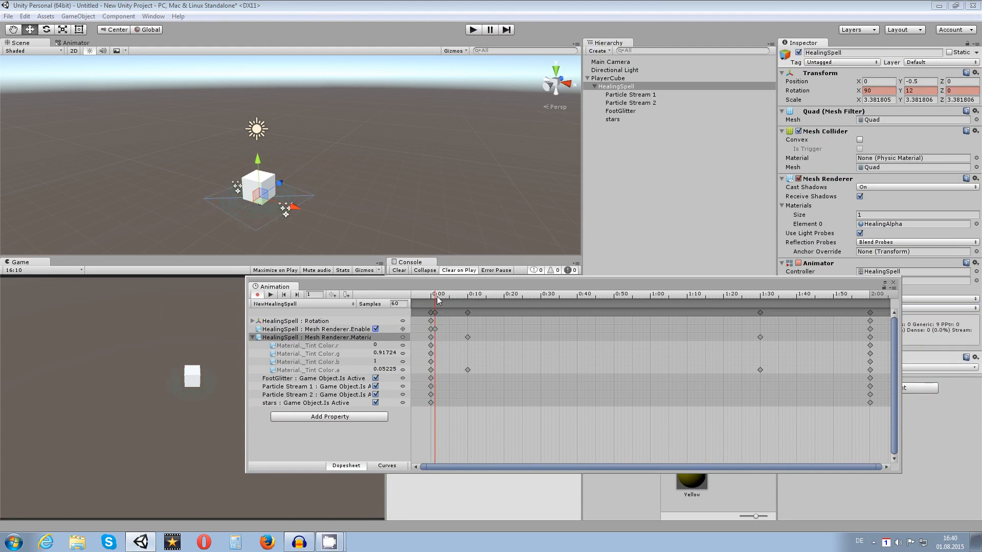
# Key HealingSpell's Mesh Renderer Enabled property on at frame 119 and off at frame 120.
pyautogui.moveTo(435, 295)
pyautogui.mouseDown()
pyautogui.moveTo(834, 315)
pyautogui.moveTo(867, 306)
pyautogui.mouseUp()
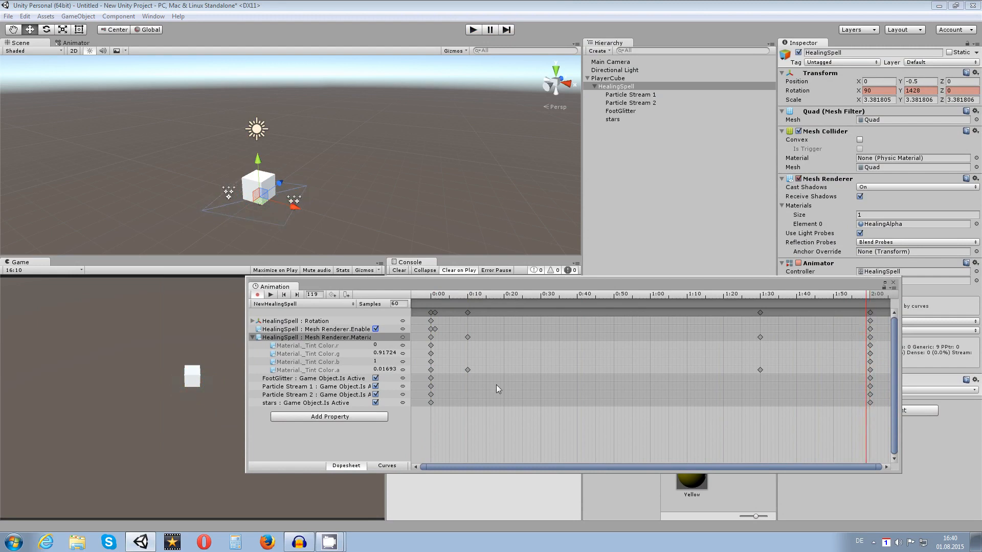
pyautogui.click(376, 329)
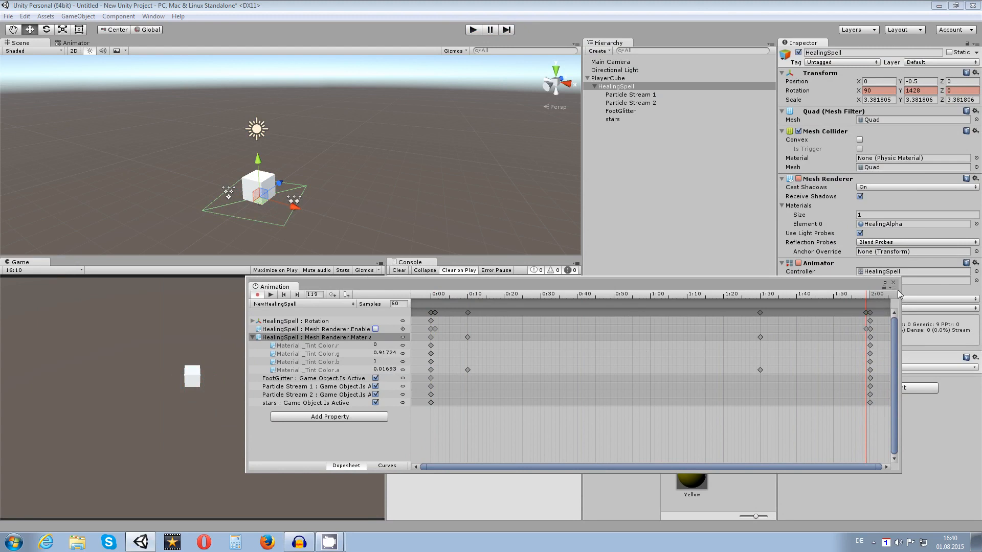
pyautogui.click(376, 329)
pyautogui.click(870, 297)
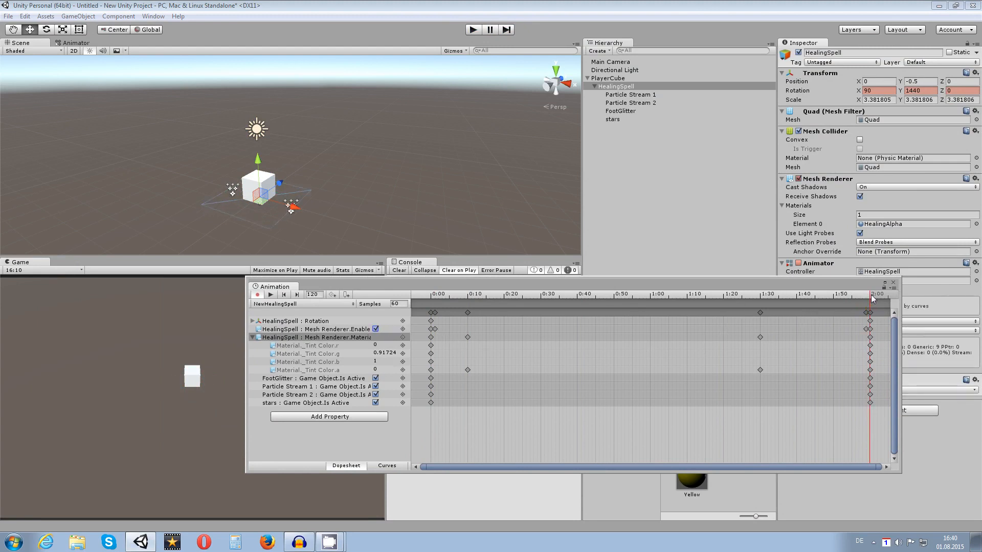
pyautogui.click(375, 329)
pyautogui.click(375, 329)
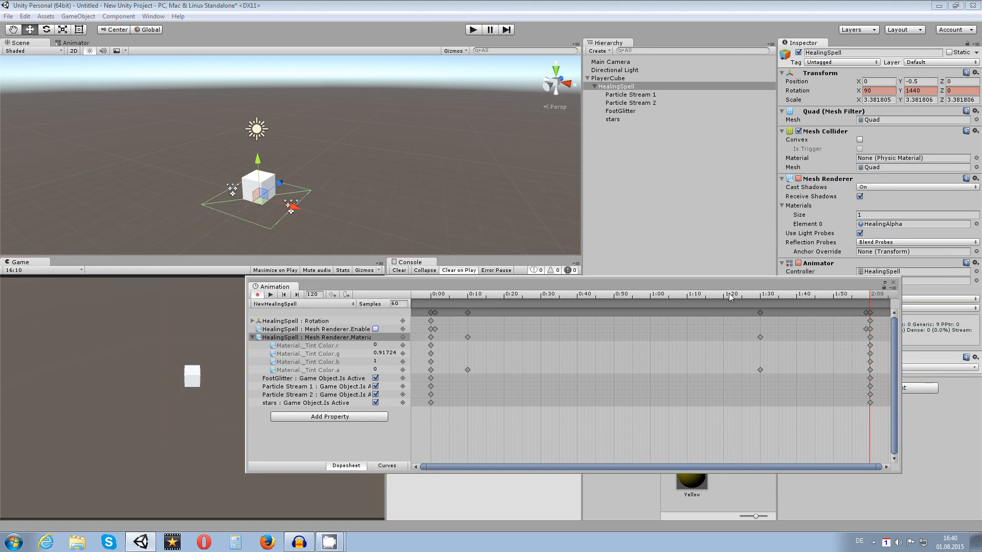
# Key the Is Active properties of FootGlitter, Particle Stream 1, Particle Stream 2 and stars on at frame 1.
pyautogui.moveTo(871, 299); pyautogui.dragTo(435, 339)
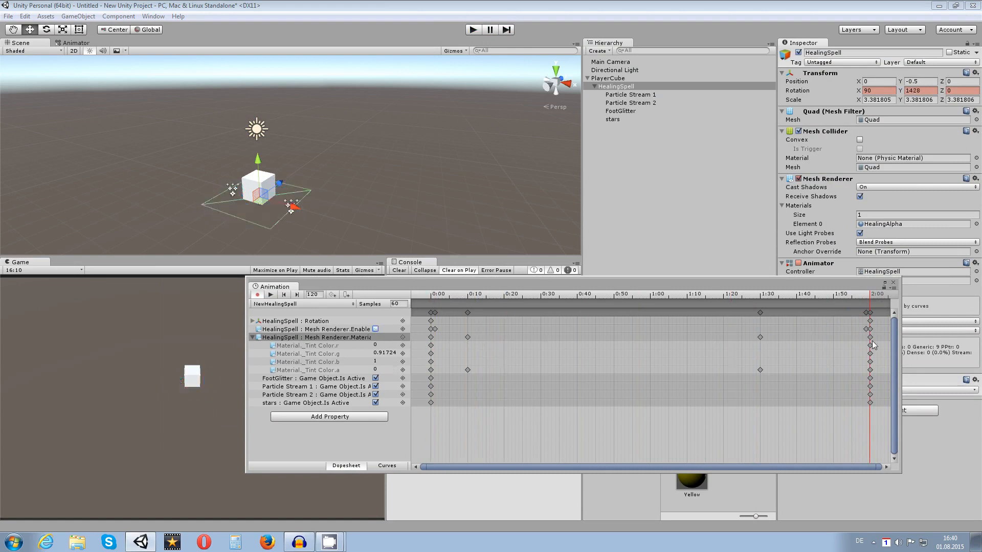
pyautogui.click(430, 361)
pyautogui.click(435, 297)
pyautogui.moveTo(433, 297); pyautogui.dragTo(429, 297)
pyautogui.click(434, 297)
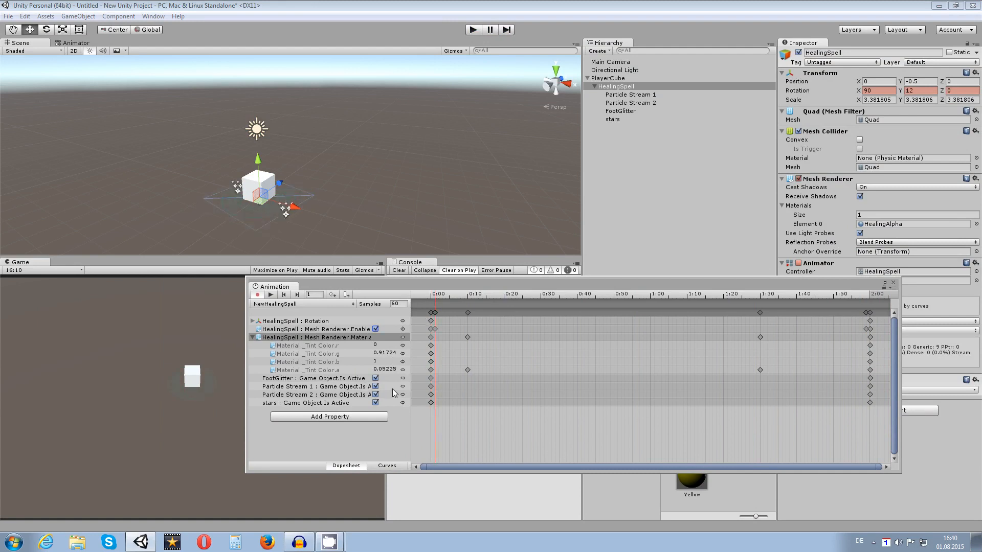
pyautogui.click(376, 378)
pyautogui.click(376, 378)
pyautogui.click(376, 386)
pyautogui.click(376, 387)
pyautogui.click(375, 395)
pyautogui.click(376, 394)
pyautogui.click(375, 403)
pyautogui.click(376, 402)
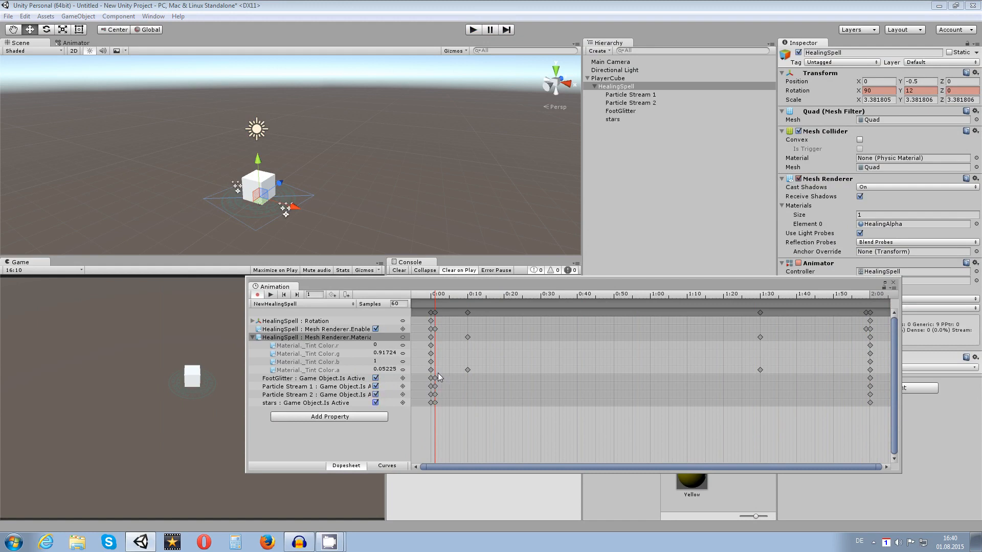
# Turn off Is Active for FootGlitter, both Particle Streams and stars at frame 0.
pyautogui.click(430, 298)
pyautogui.click(375, 378)
pyautogui.click(375, 386)
pyautogui.click(376, 395)
pyautogui.click(376, 403)
# Key Is Active on at frame 119 for FootGlitter, both Particle Streams and stars.
pyautogui.click(434, 300)
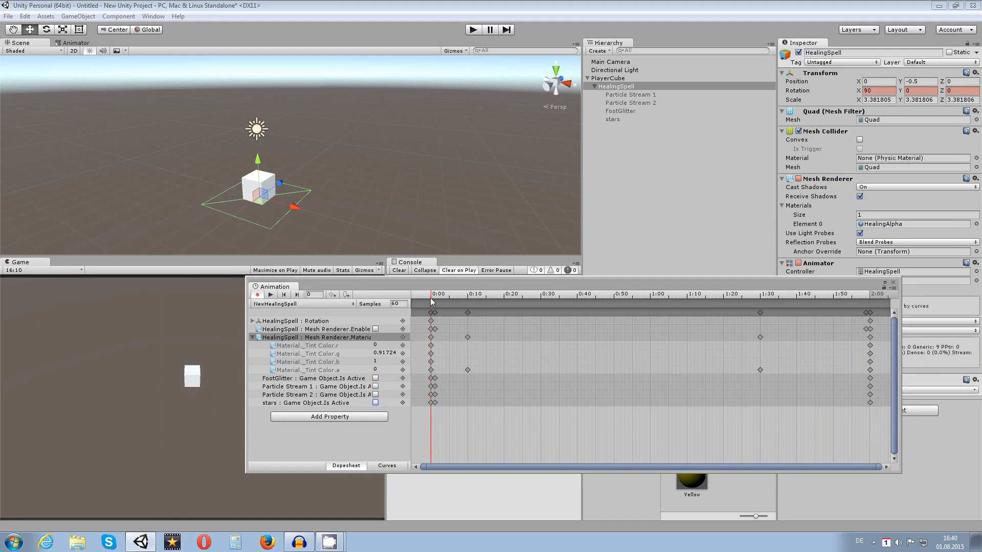
pyautogui.moveTo(436, 301); pyautogui.dragTo(868, 291)
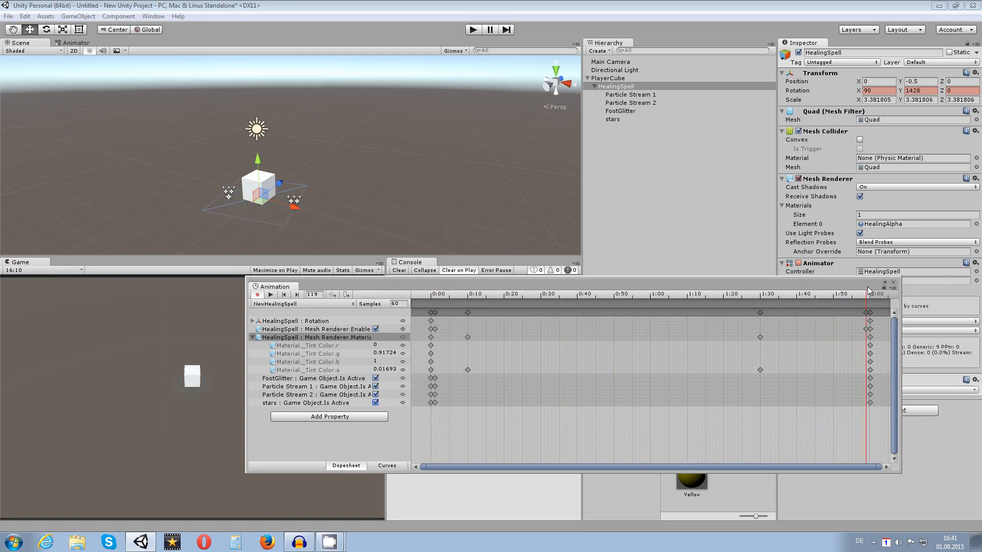
pyautogui.doubleClick(375, 378)
pyautogui.click(375, 394)
pyautogui.click(375, 394)
pyautogui.doubleClick(375, 403)
# Turn off Is Active for FootGlitter, both Particle Streams and stars at frame 120.
pyautogui.click(874, 295)
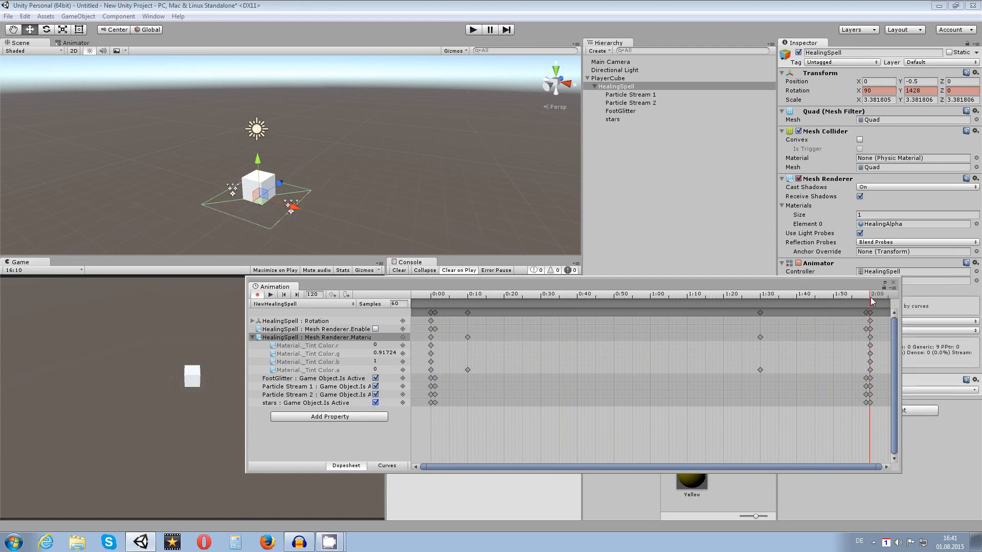
pyautogui.moveTo(873, 295); pyautogui.dragTo(869, 295)
pyautogui.click(375, 379)
pyautogui.click(375, 386)
pyautogui.click(375, 395)
pyautogui.click(375, 403)
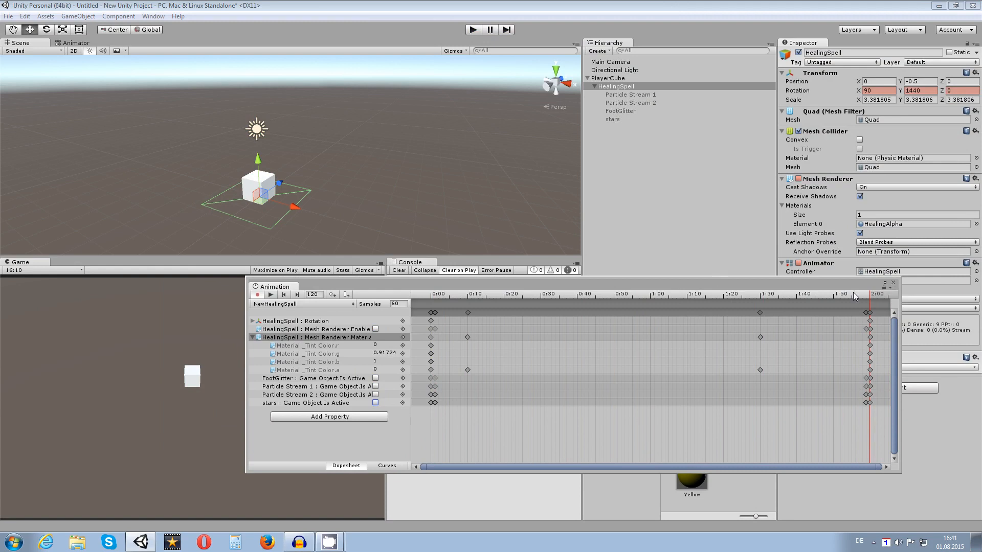
# Scrub through the NewHealingSpell clip from its start to review the keyed visibility of the effect.
pyautogui.moveTo(883, 297); pyautogui.dragTo(418, 301)
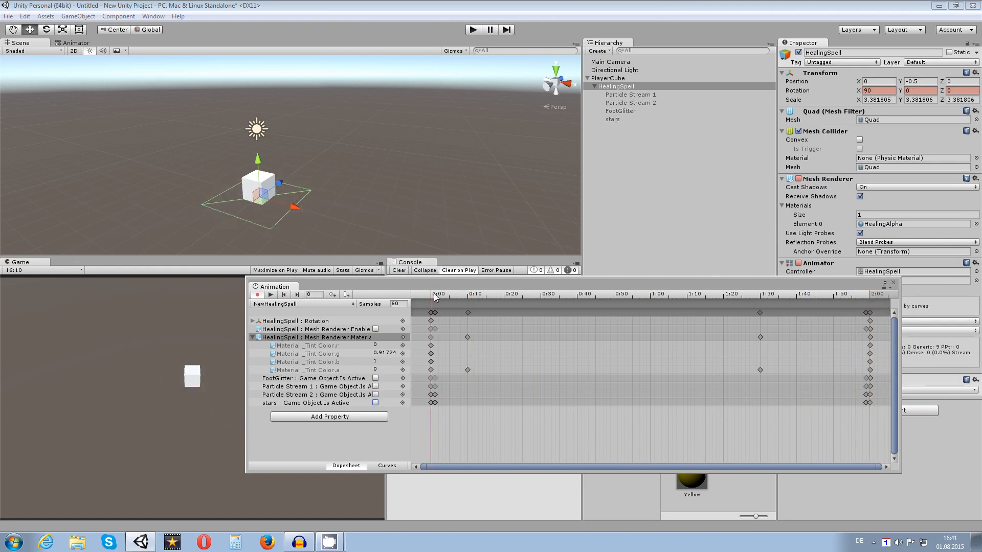
pyautogui.moveTo(433, 296); pyautogui.dragTo(559, 301)
pyautogui.moveTo(656, 299); pyautogui.dragTo(688, 301)
pyautogui.moveTo(483, 283); pyautogui.dragTo(463, 282)
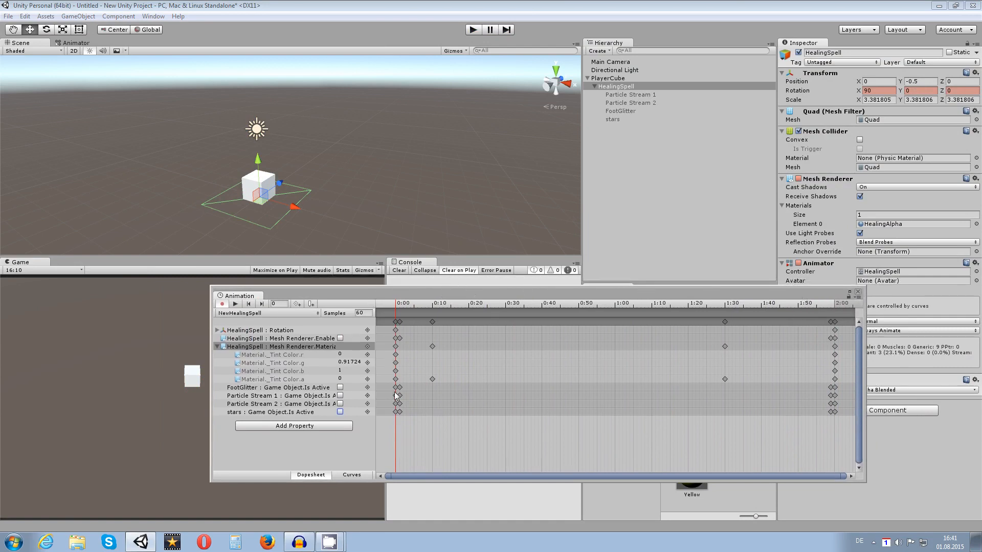
# Close the Animation window and arrange the NewHealingSpell state above and to the right of Any State in the Animator graph.
pyautogui.click(858, 292)
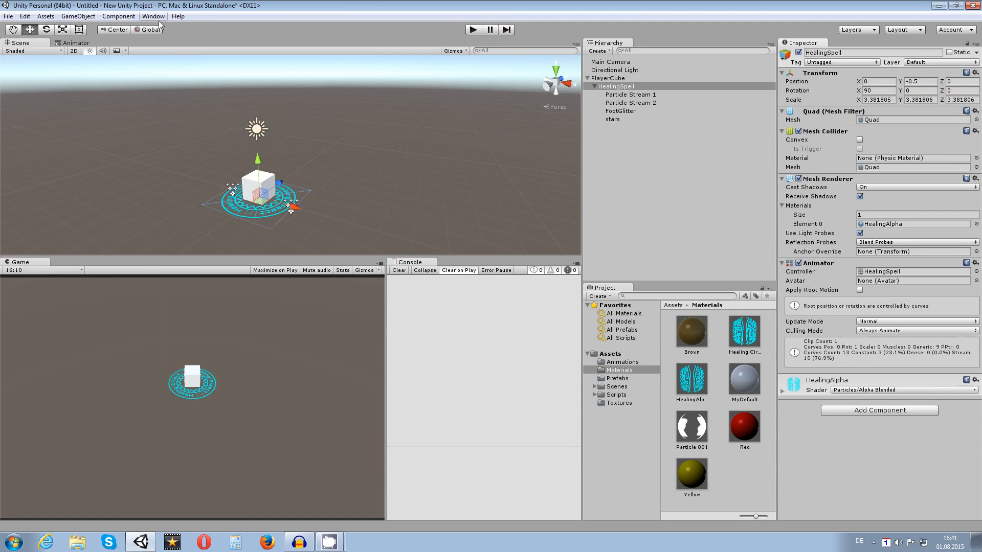
pyautogui.click(67, 45)
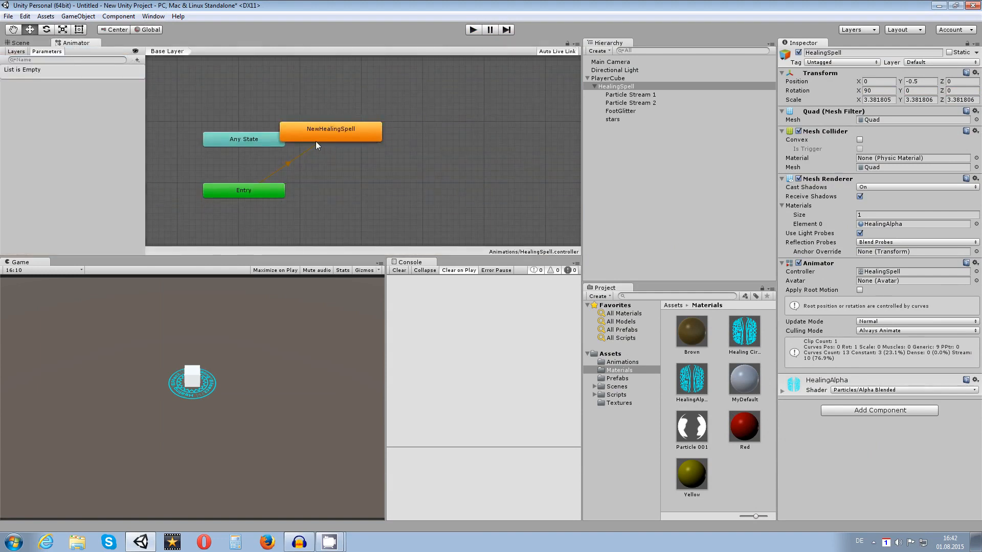
pyautogui.moveTo(353, 136); pyautogui.dragTo(422, 118)
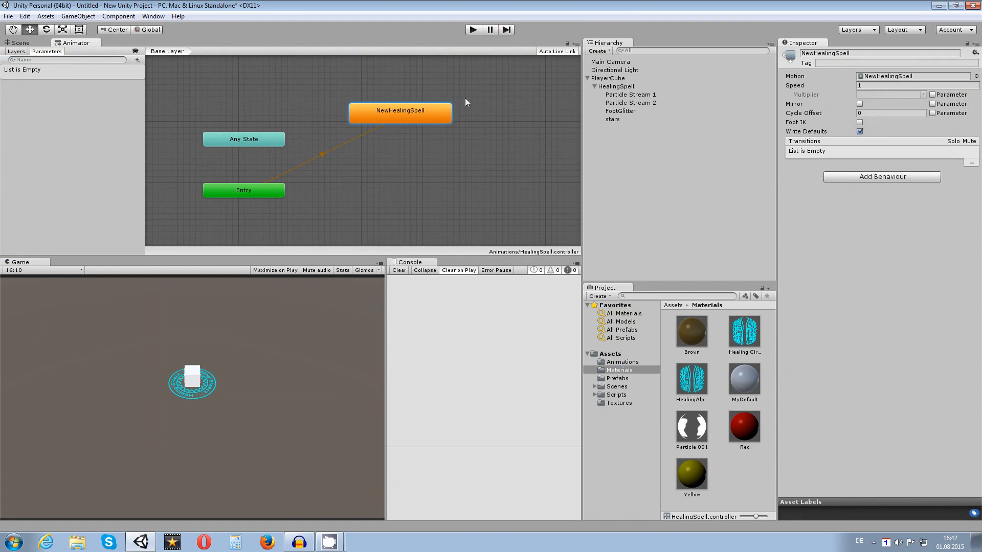
pyautogui.moveTo(428, 110); pyautogui.dragTo(415, 117)
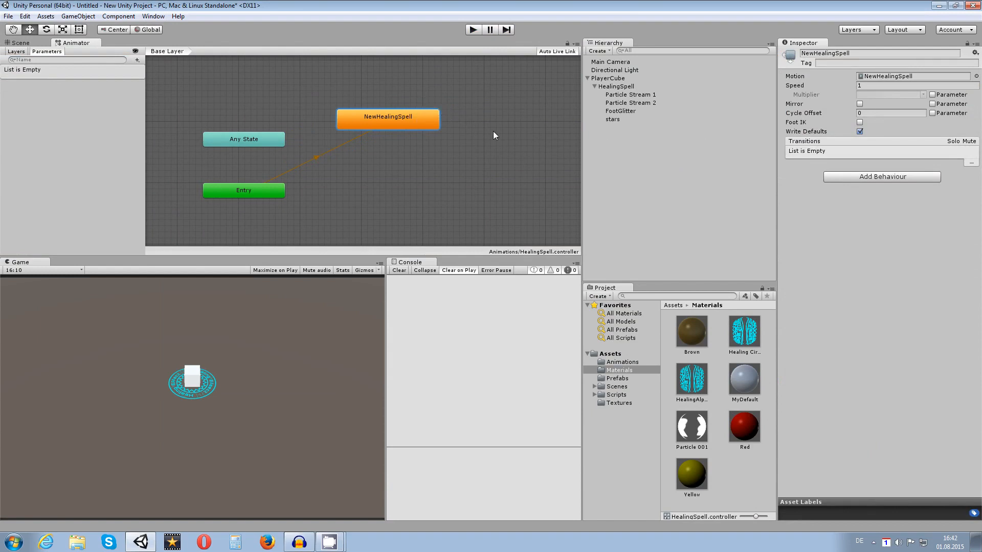
pyautogui.click(424, 141)
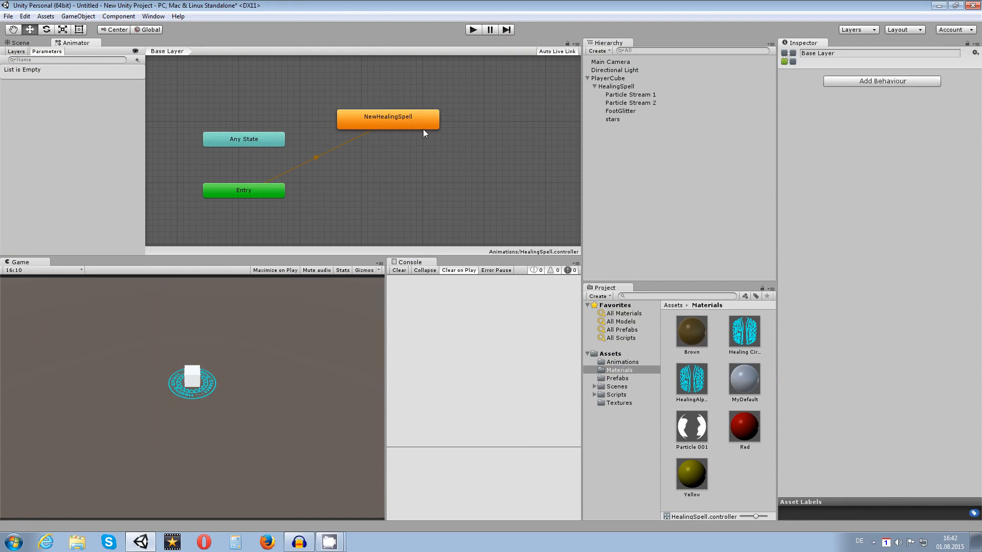
pyautogui.click(400, 113)
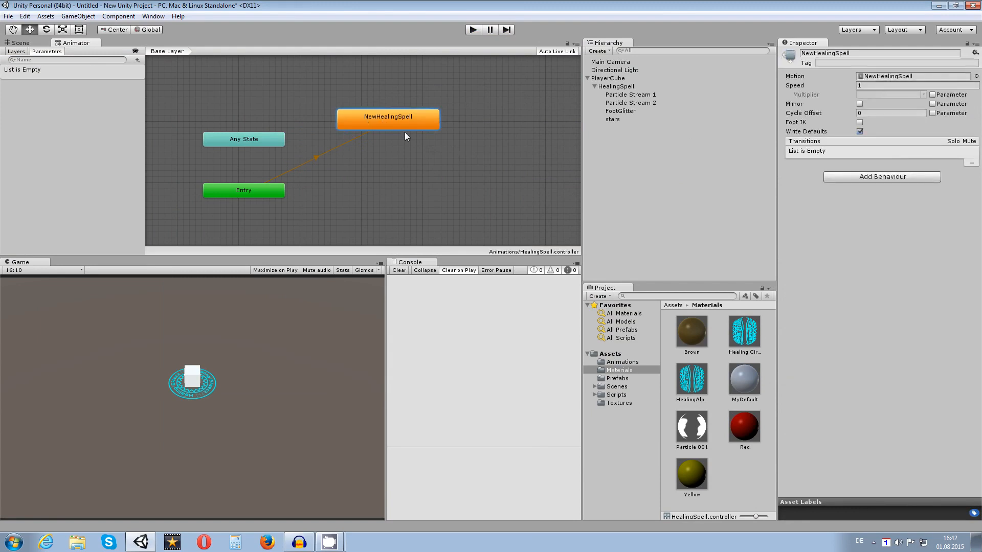
pyautogui.click(492, 154)
pyautogui.moveTo(406, 123); pyautogui.dragTo(409, 121)
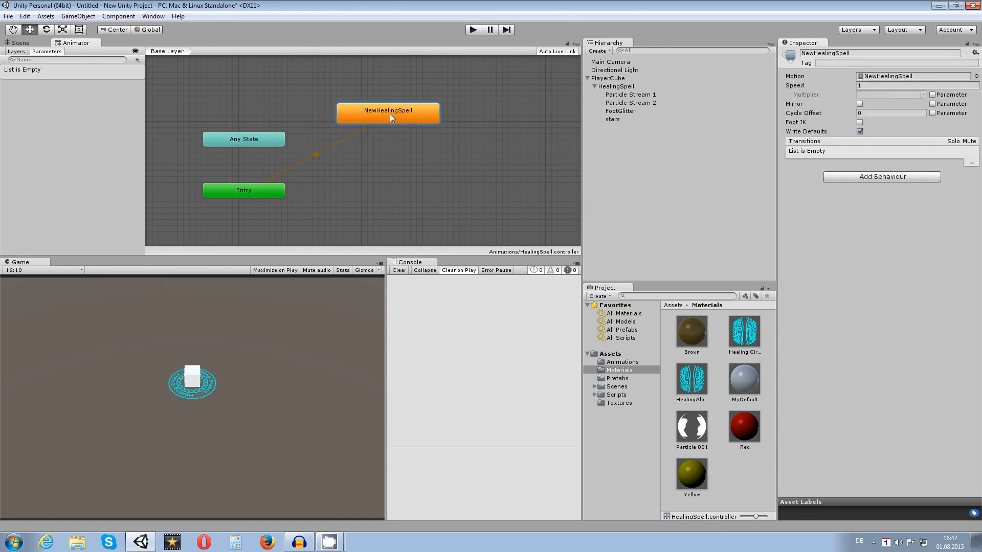
pyautogui.rightClick(440, 154)
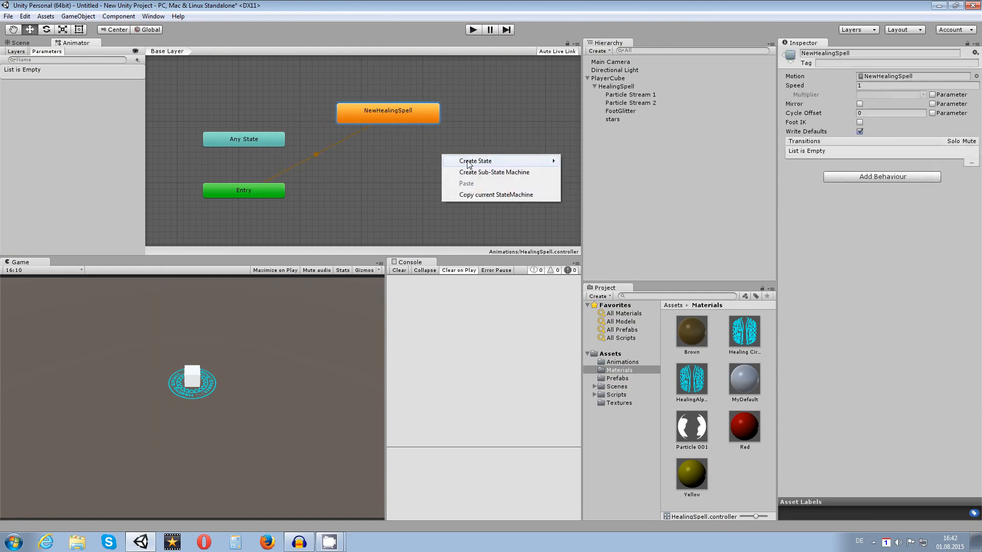
pyautogui.moveTo(450, 161)
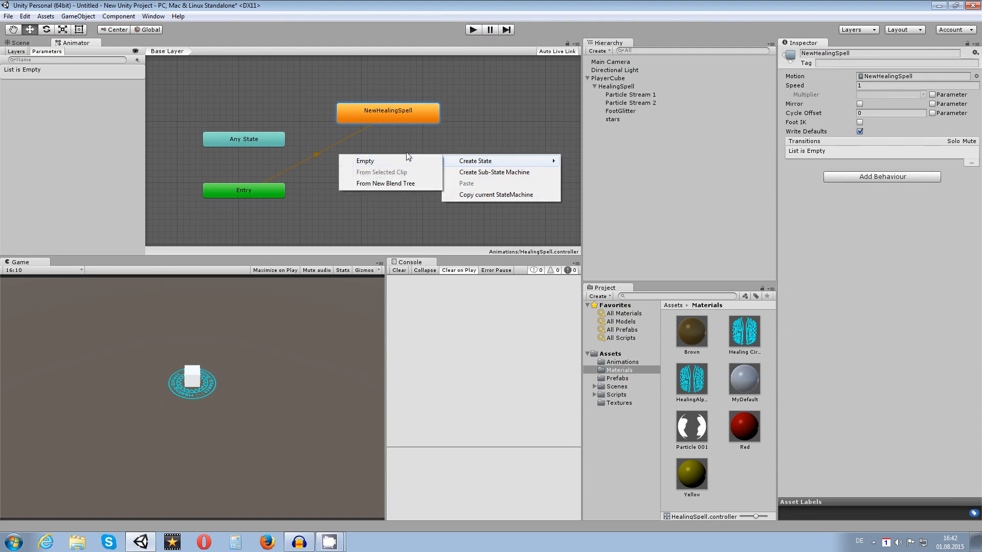
pyautogui.click(447, 133)
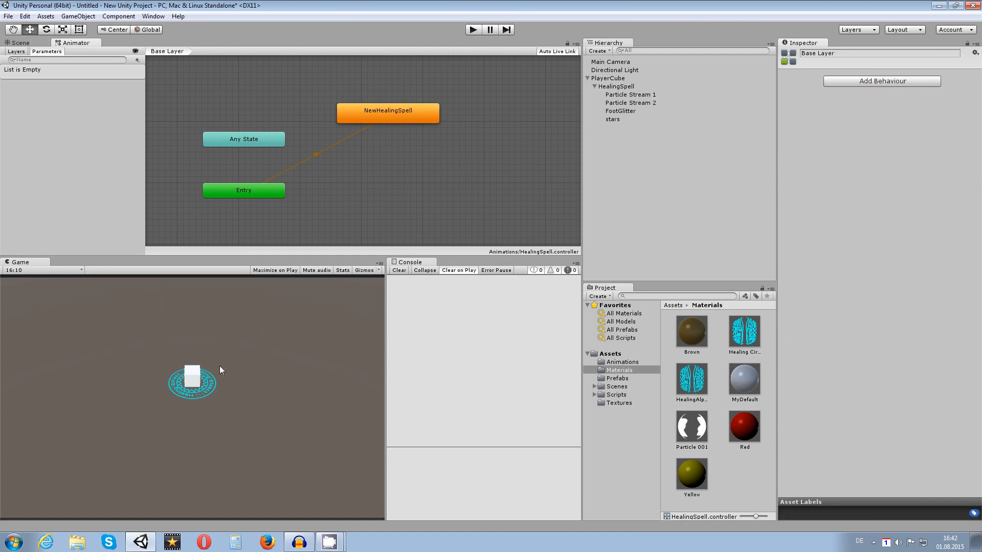
# Open the Animation window for the HealingSpell object and start creating a new animation clip.
pyautogui.click(624, 87)
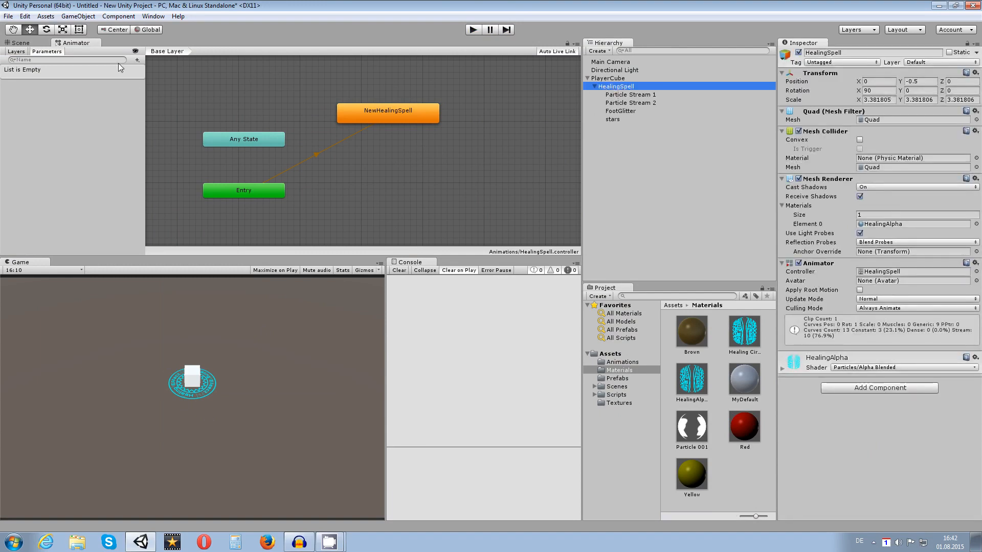
pyautogui.click(153, 17)
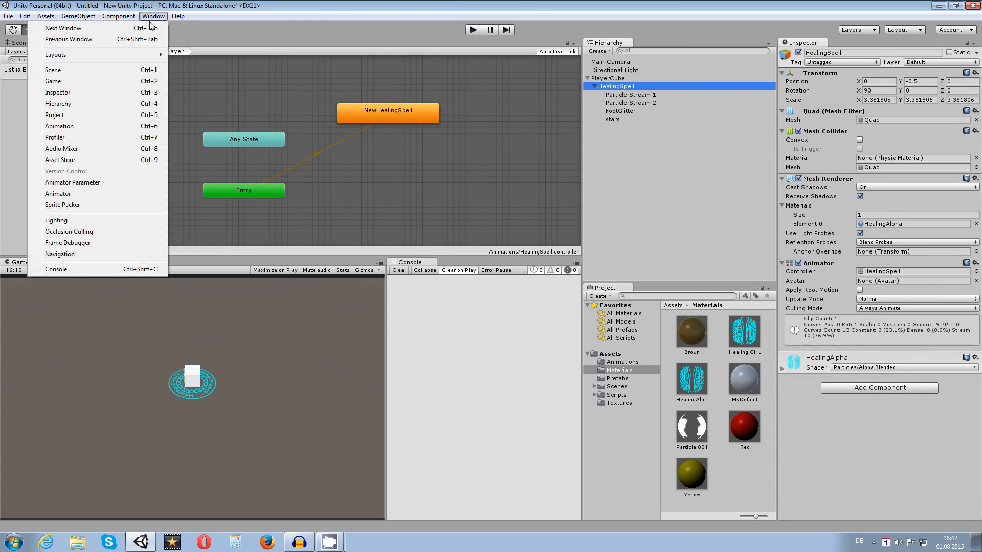
pyautogui.click(59, 126)
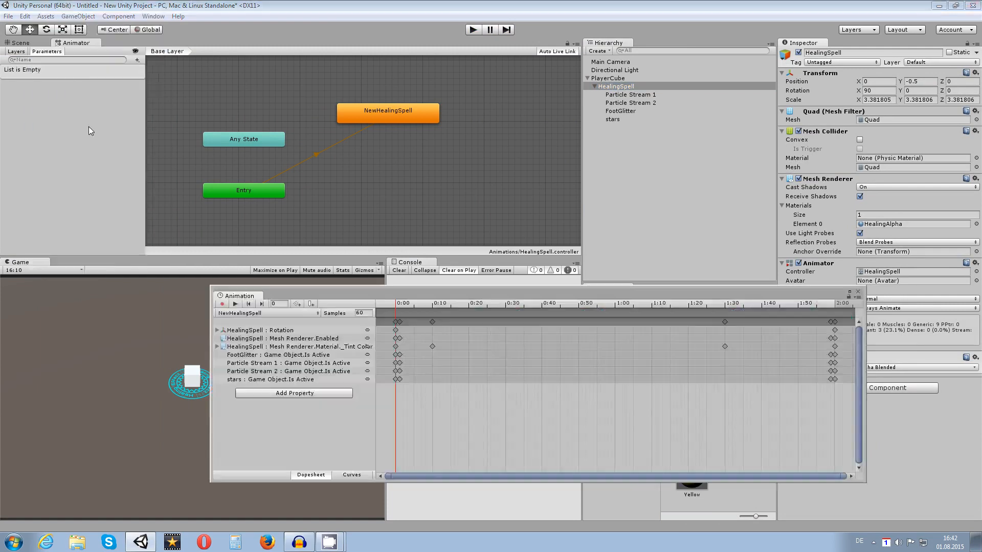
pyautogui.click(251, 314)
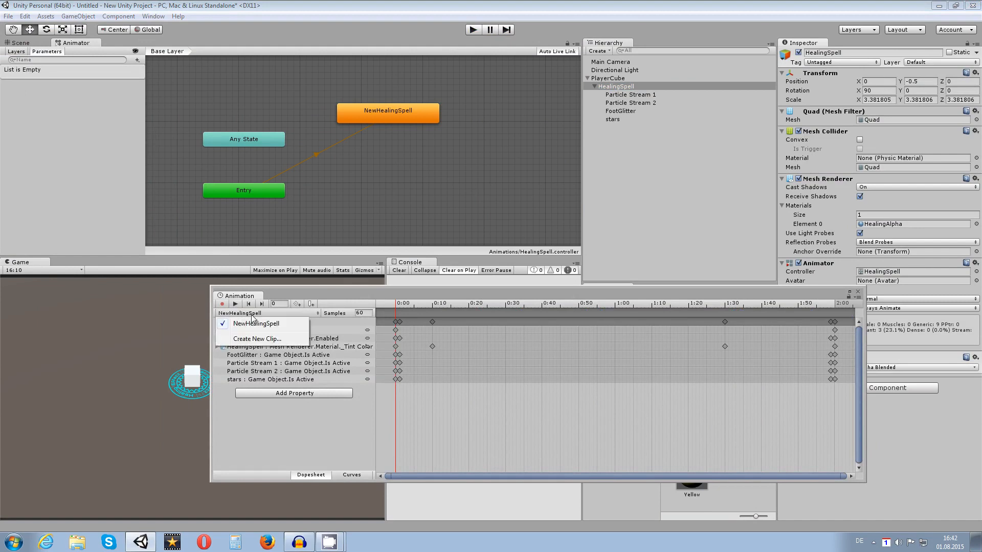
pyautogui.click(257, 339)
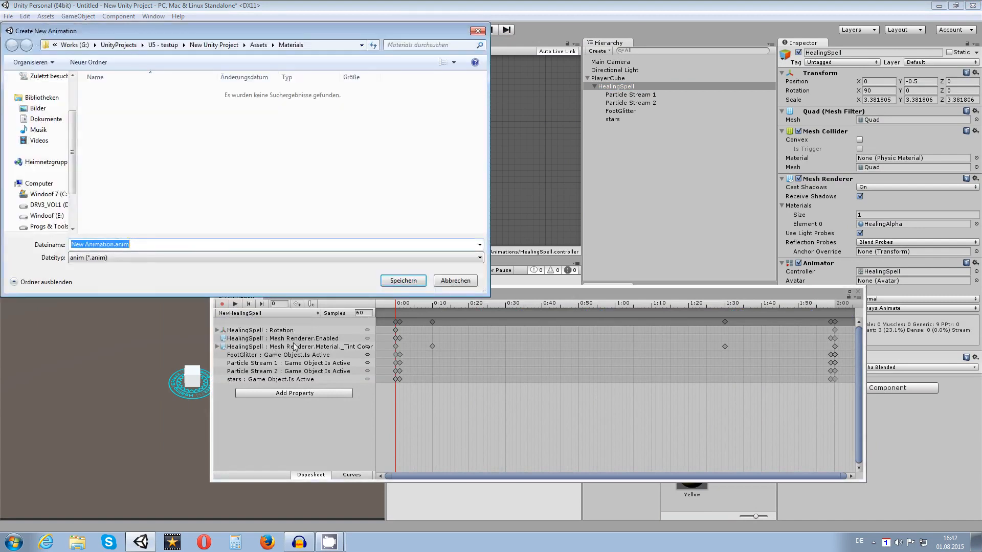
# Save the new clip as NewHealingSpellIdle.anim in the project's Assets/Animations folder.
pyautogui.click(258, 45)
pyautogui.doubleClick(114, 91)
pyautogui.click(123, 244)
pyautogui.tripleClick(123, 244)
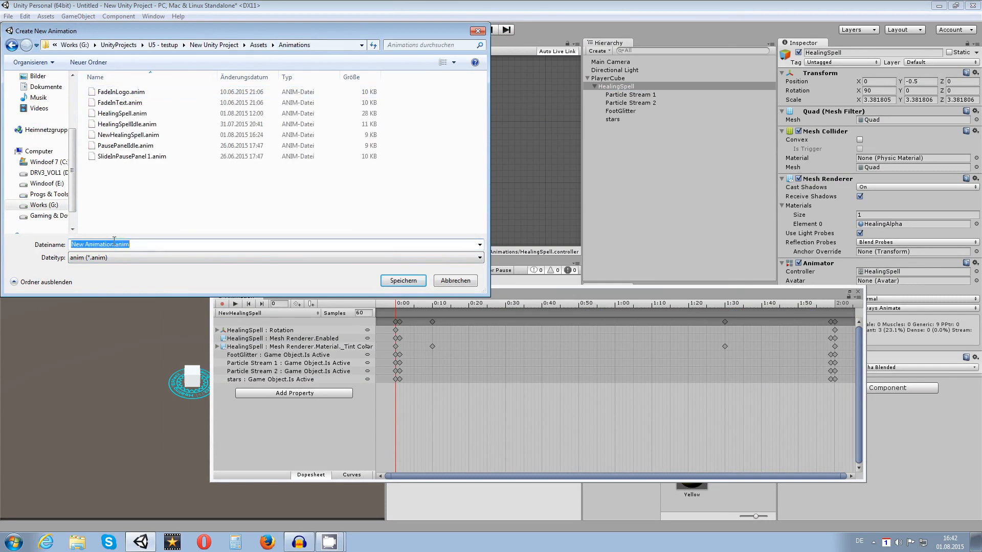
pyautogui.click(127, 134)
pyautogui.click(115, 247)
pyautogui.click(118, 246)
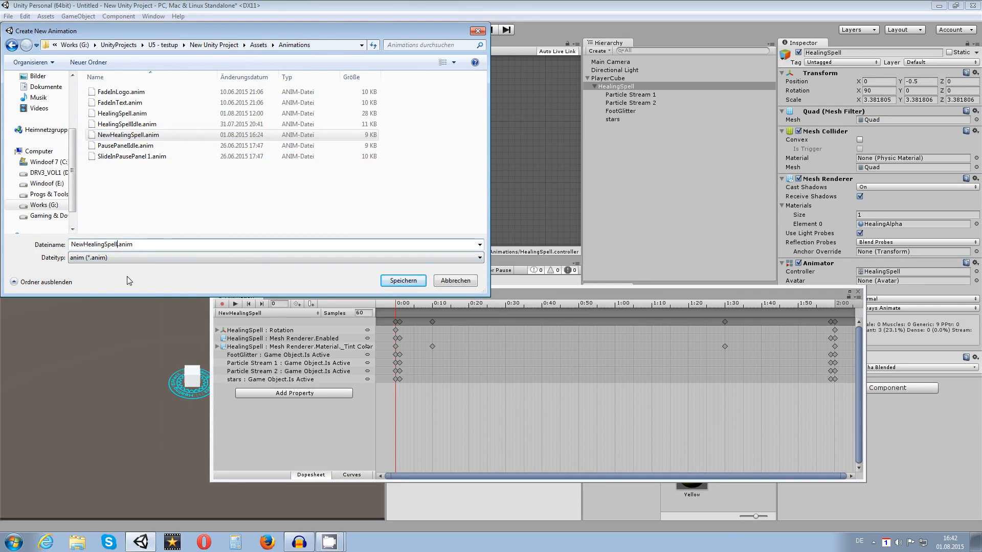
pyautogui.write('Idle')
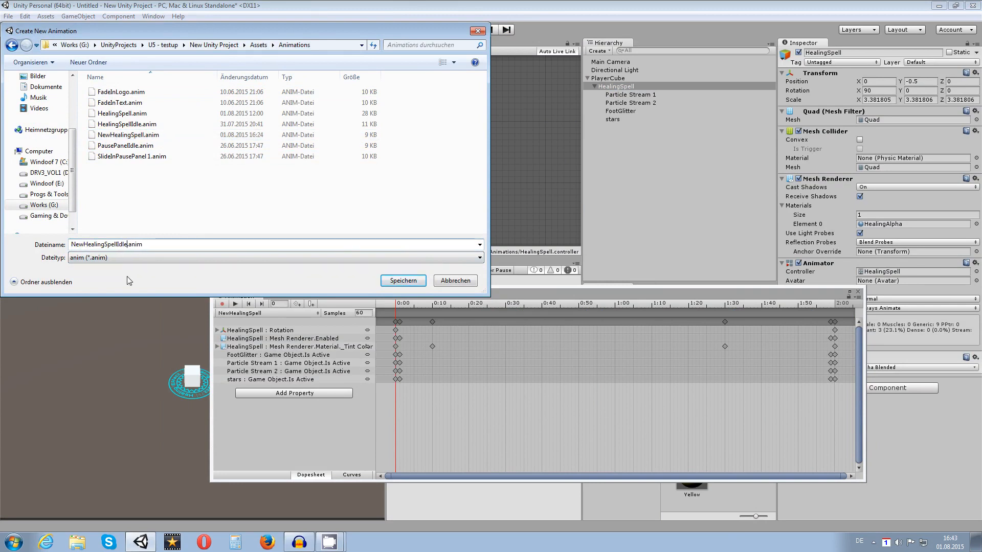
pyautogui.click(402, 282)
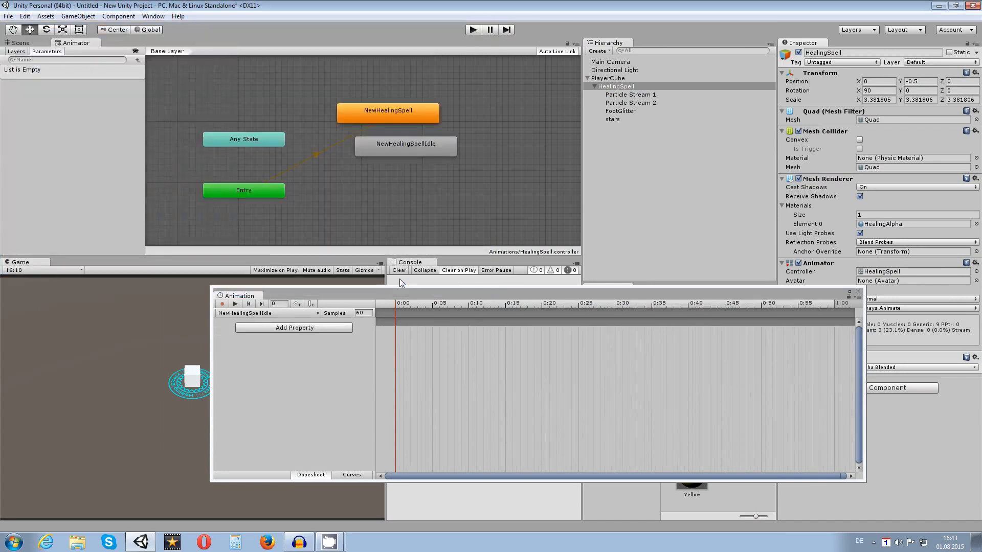
# Add HealingSpell's Rotation, Mesh Renderer Enabled and Material._Tint Color properties to the NewHealingSpellIdle clip.
pyautogui.click(301, 327)
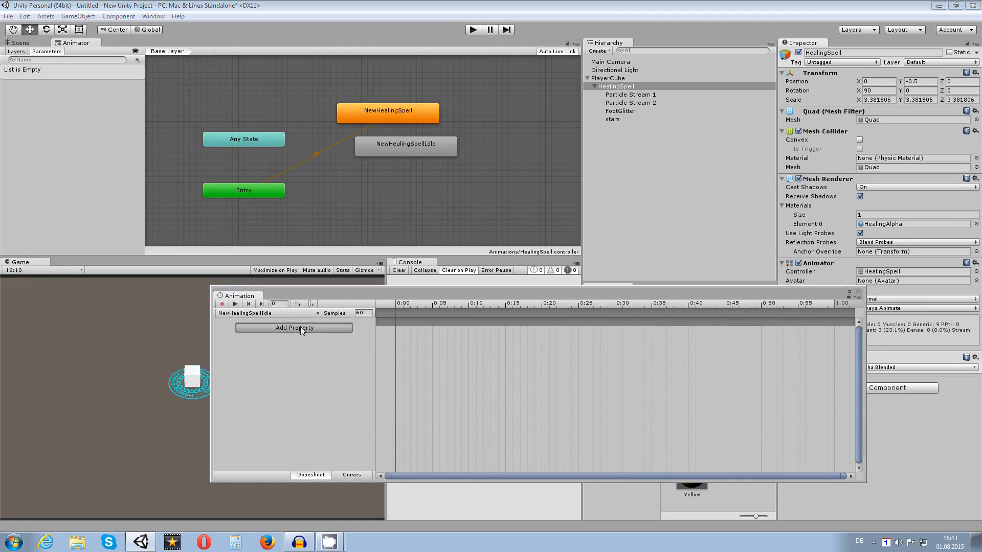
pyautogui.click(357, 328)
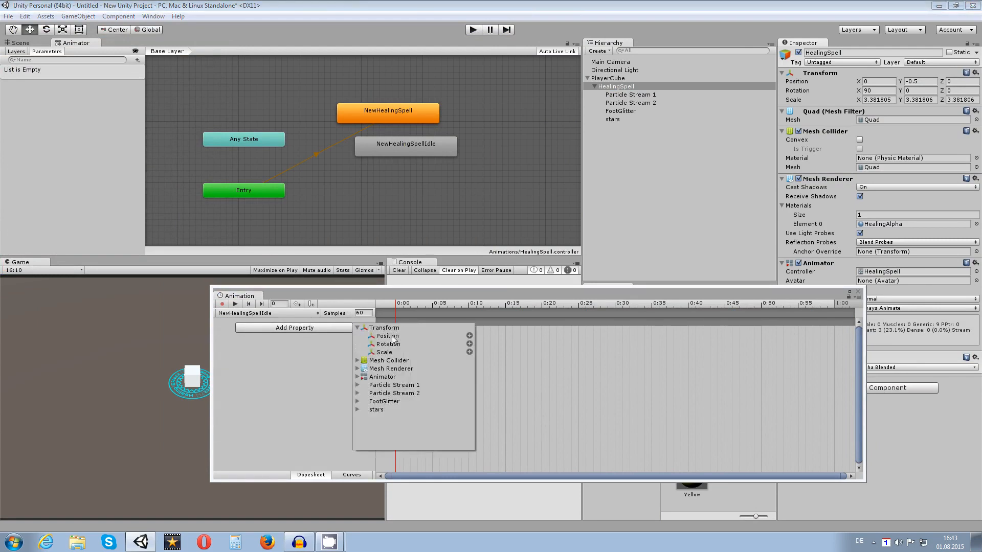
pyautogui.click(469, 343)
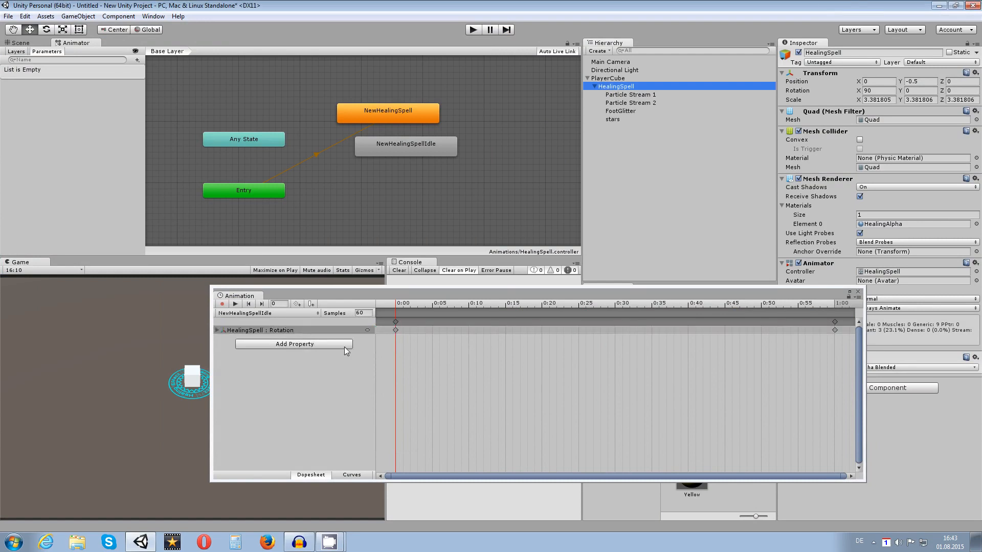
pyautogui.click(324, 347)
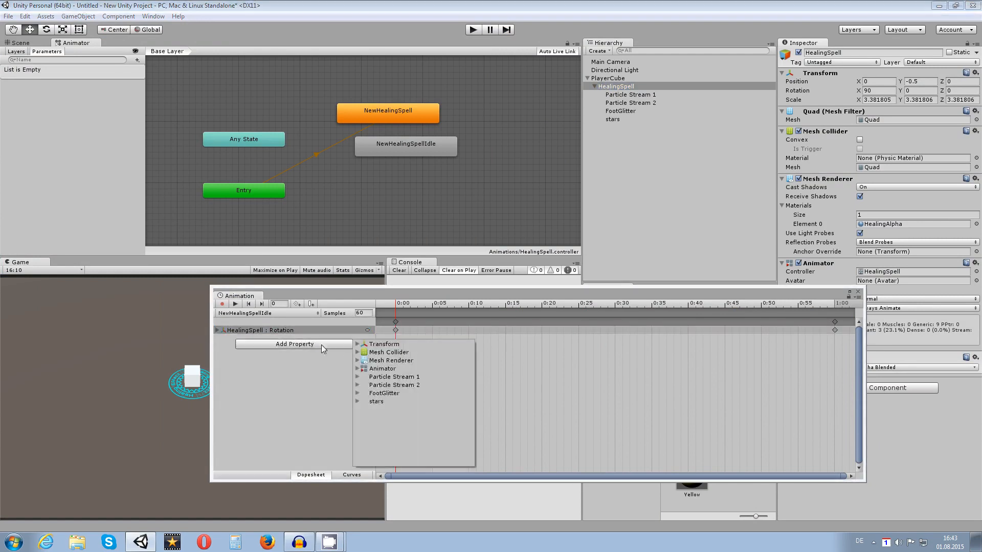
pyautogui.click(358, 360)
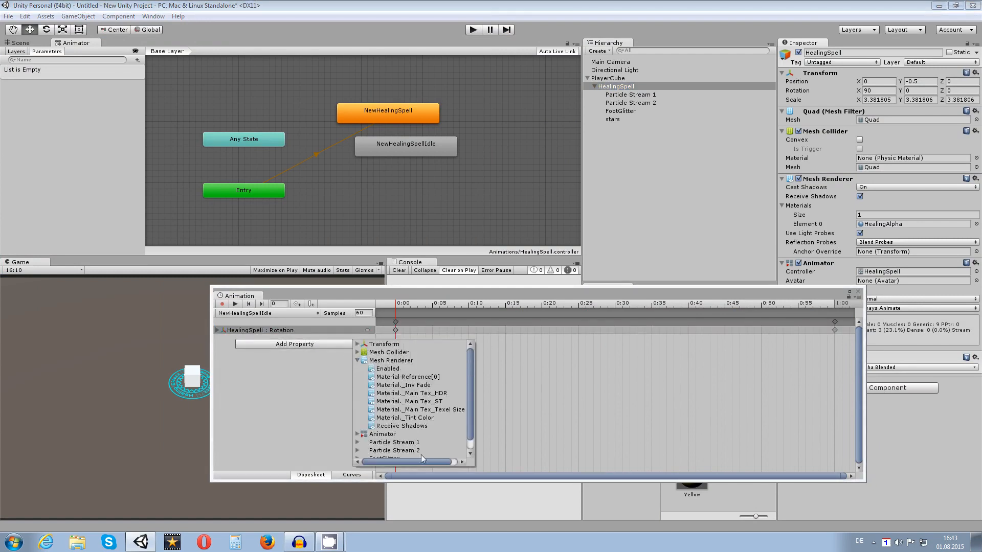
pyautogui.moveTo(422, 458); pyautogui.dragTo(431, 460)
pyautogui.click(468, 369)
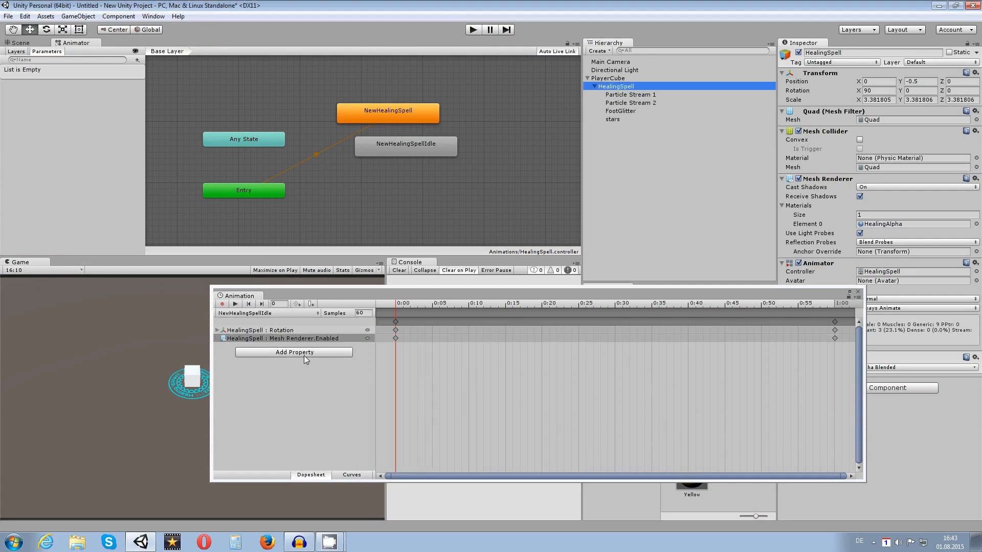
pyautogui.click(304, 353)
pyautogui.click(358, 368)
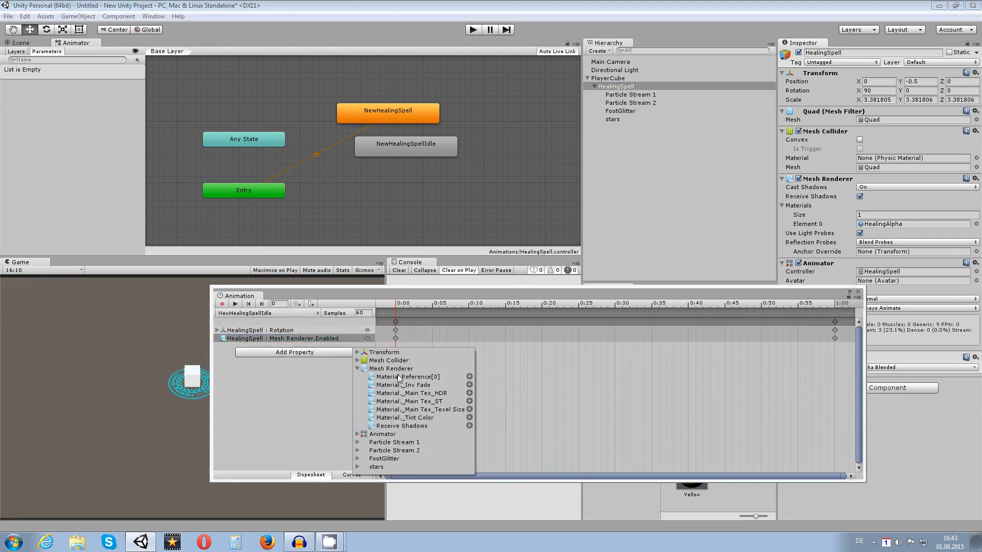
pyautogui.click(469, 418)
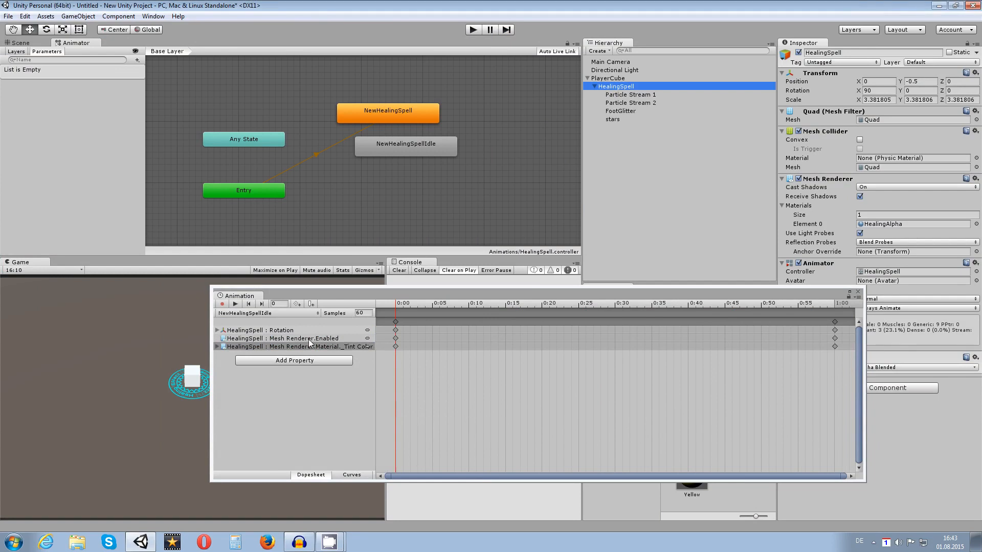
# Add the Is Active properties of Particle Stream 1 and Particle Stream 2 to the idle clip.
pyautogui.click(299, 361)
pyautogui.click(369, 393)
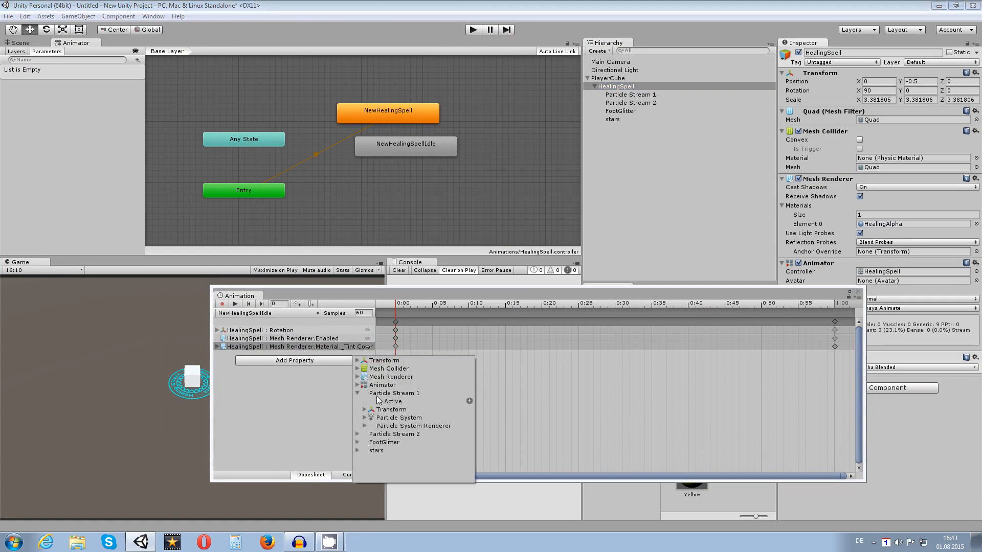
pyautogui.click(469, 401)
pyautogui.click(299, 367)
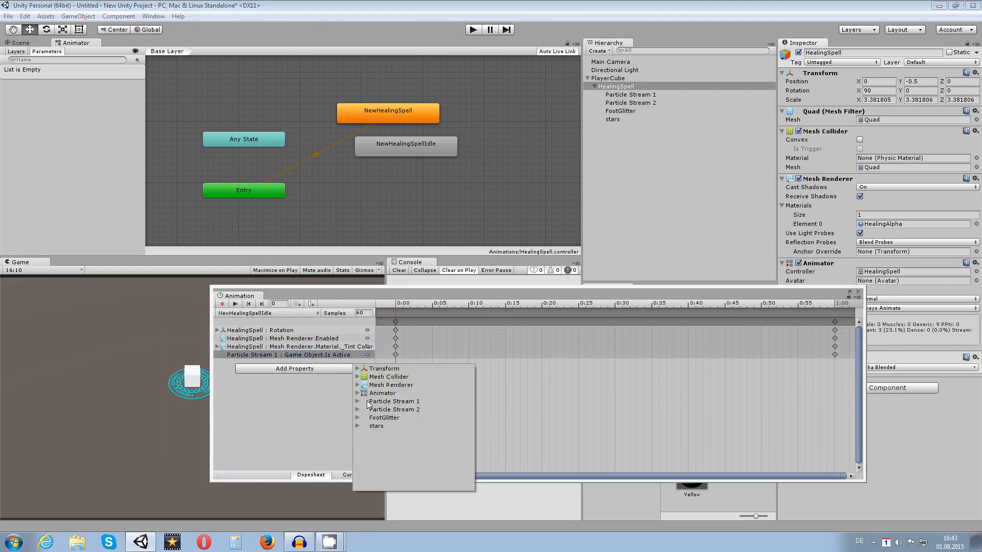
pyautogui.click(358, 409)
pyautogui.click(469, 418)
# Add the Is Active properties of FootGlitter and stars to the idle clip.
pyautogui.click(331, 379)
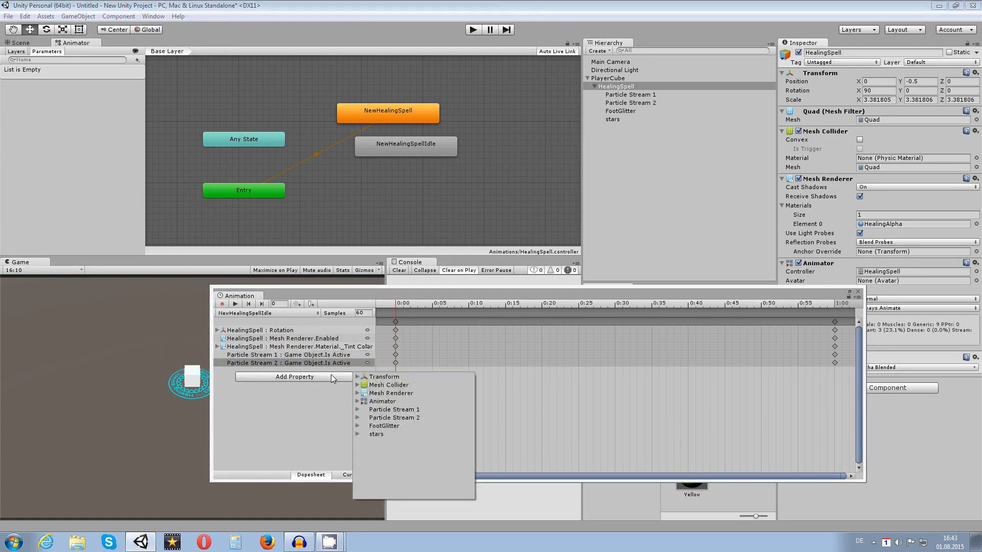
pyautogui.click(357, 426)
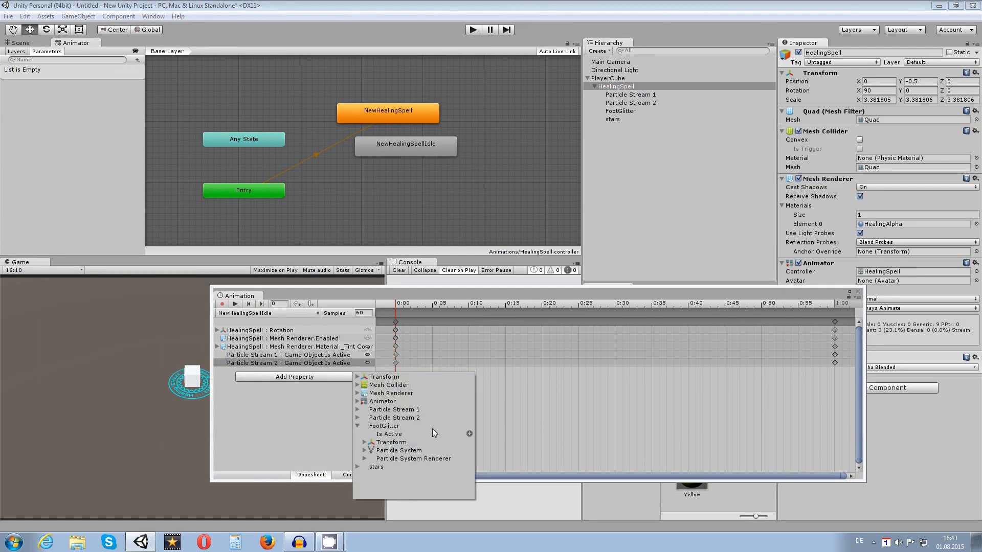
pyautogui.click(470, 433)
pyautogui.click(311, 371)
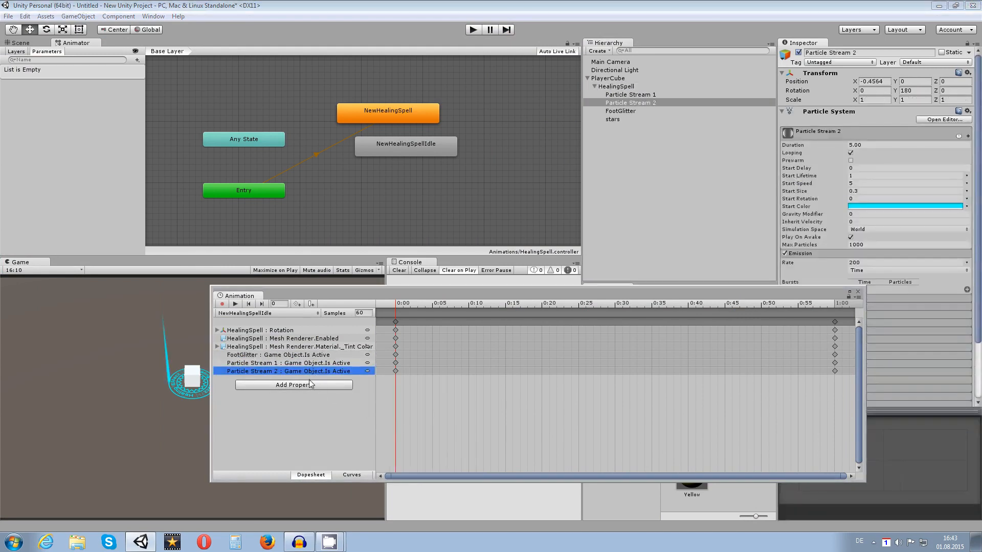
pyautogui.click(309, 384)
pyautogui.click(357, 443)
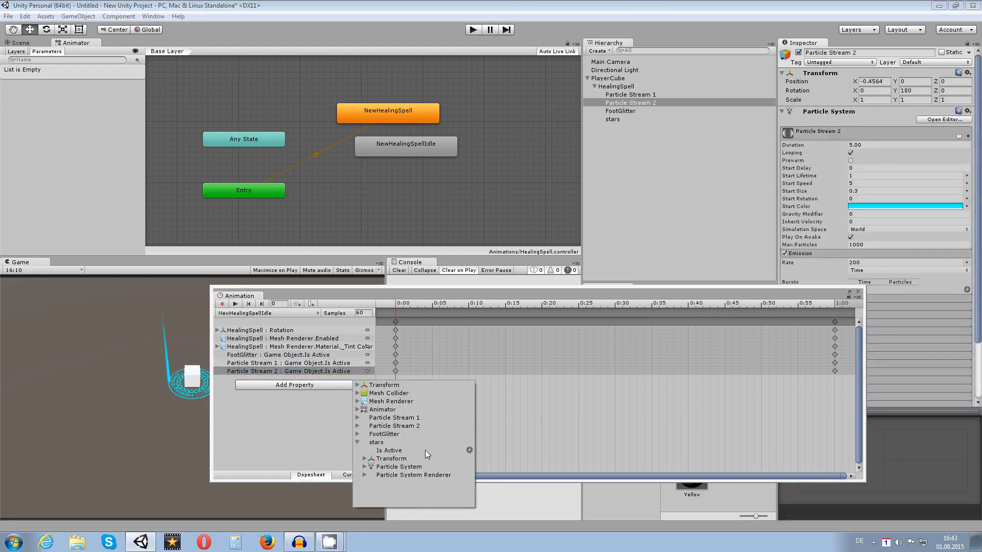
pyautogui.click(469, 451)
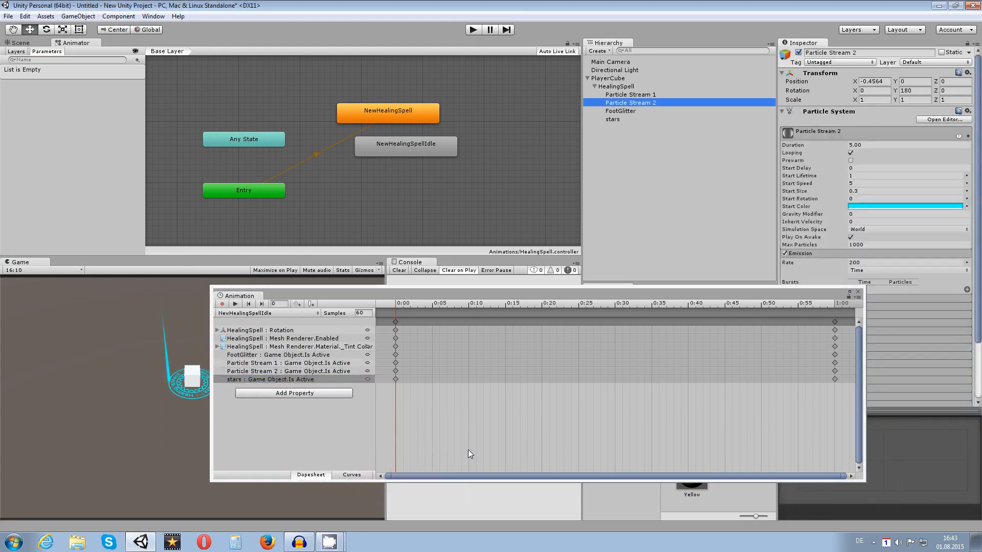
# Delete the keyframes of all properties at 1:00 in the NewHealingSpellIdle clip.
pyautogui.click(318, 330)
pyautogui.moveTo(838, 318); pyautogui.dragTo(832, 421)
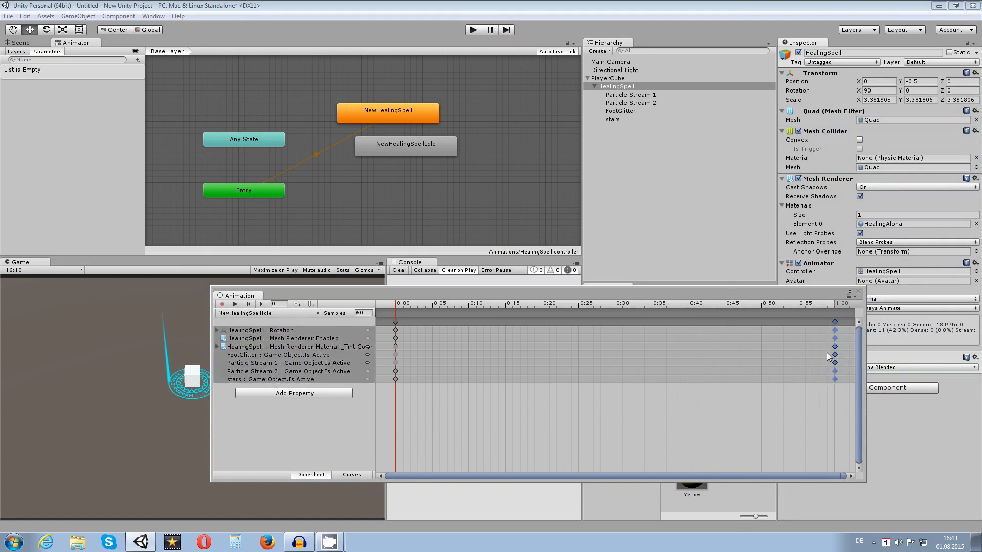
pyautogui.press('Delete')
# At frame 0 of the idle clip, turn off HealingSpell's Mesh Renderer and set the tint color alpha to 0.
pyautogui.click(394, 307)
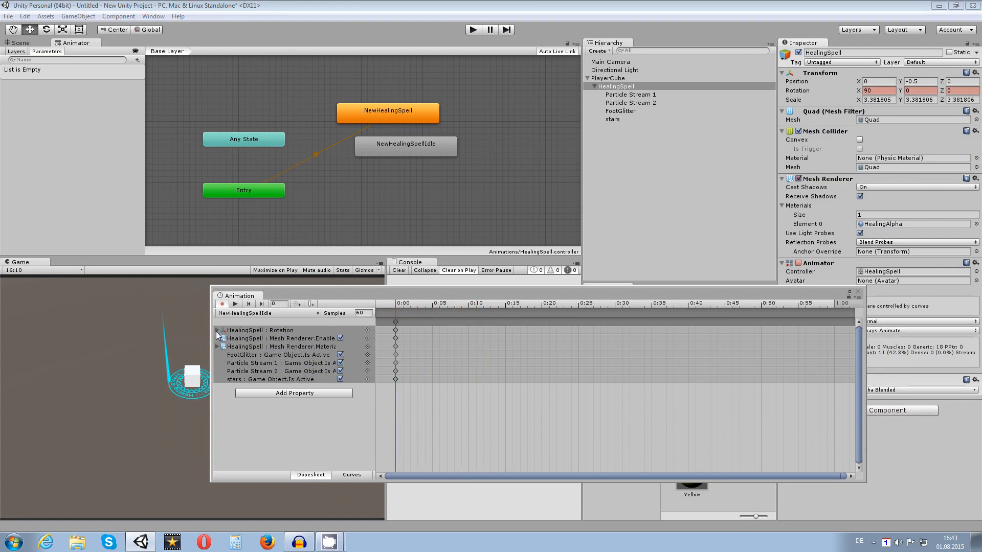
pyautogui.click(217, 330)
pyautogui.moveTo(394, 299); pyautogui.dragTo(394, 300)
pyautogui.click(478, 305)
pyautogui.moveTo(483, 308); pyautogui.dragTo(380, 302)
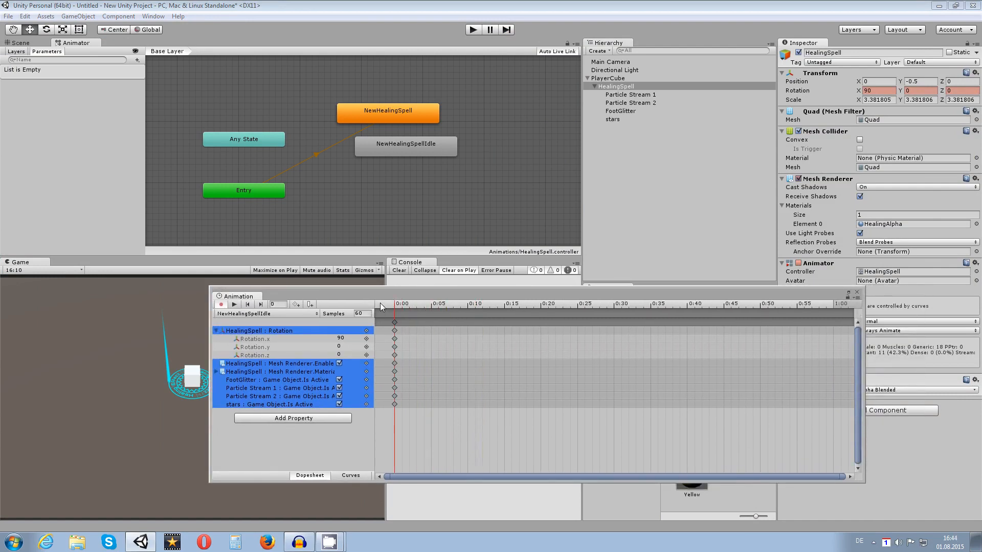
pyautogui.click(339, 363)
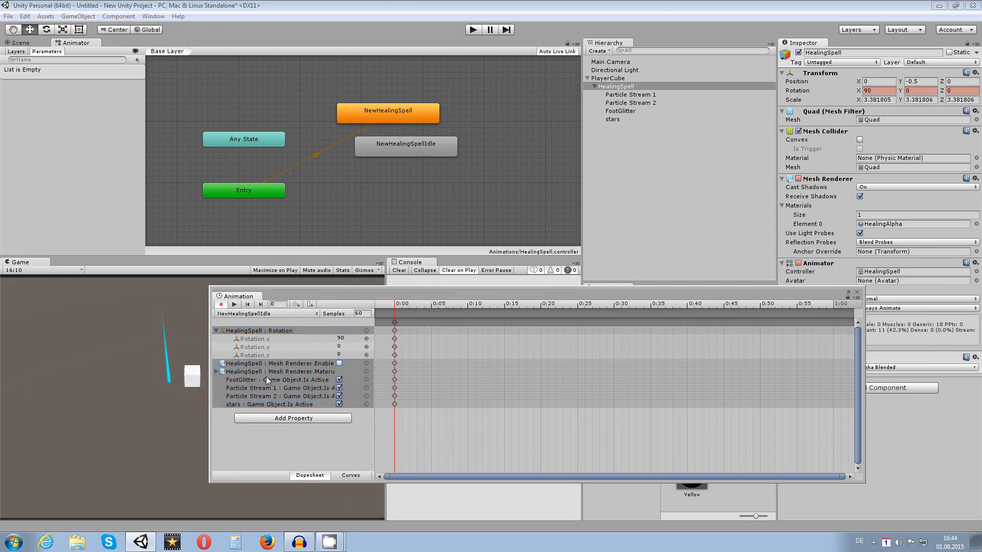
pyautogui.click(216, 371)
pyautogui.click(342, 403)
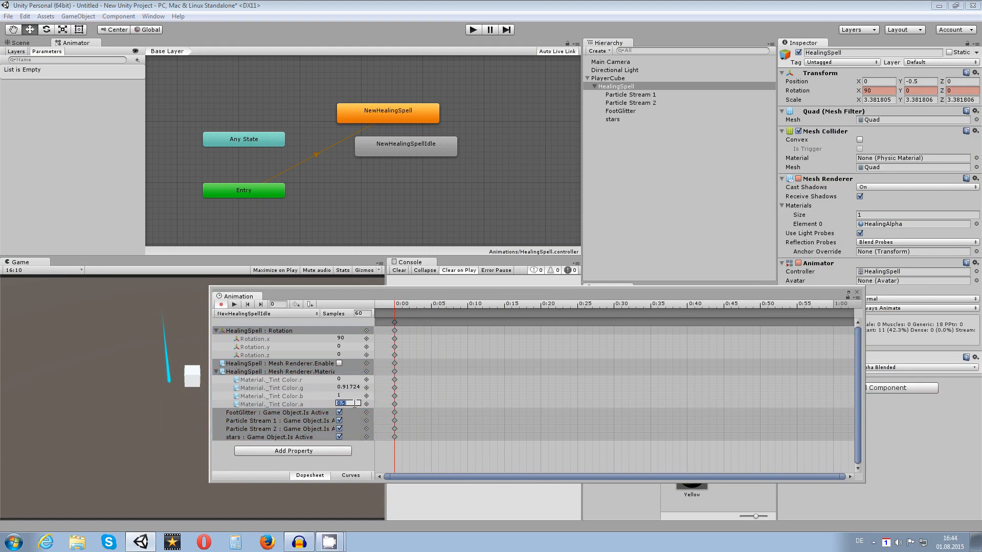
pyautogui.write('0')
# Turn off Is Active for FootGlitter, both Particle Streams and stars at frame 0 of the idle clip.
pyautogui.click(339, 412)
pyautogui.click(338, 420)
pyautogui.click(338, 429)
pyautogui.click(339, 437)
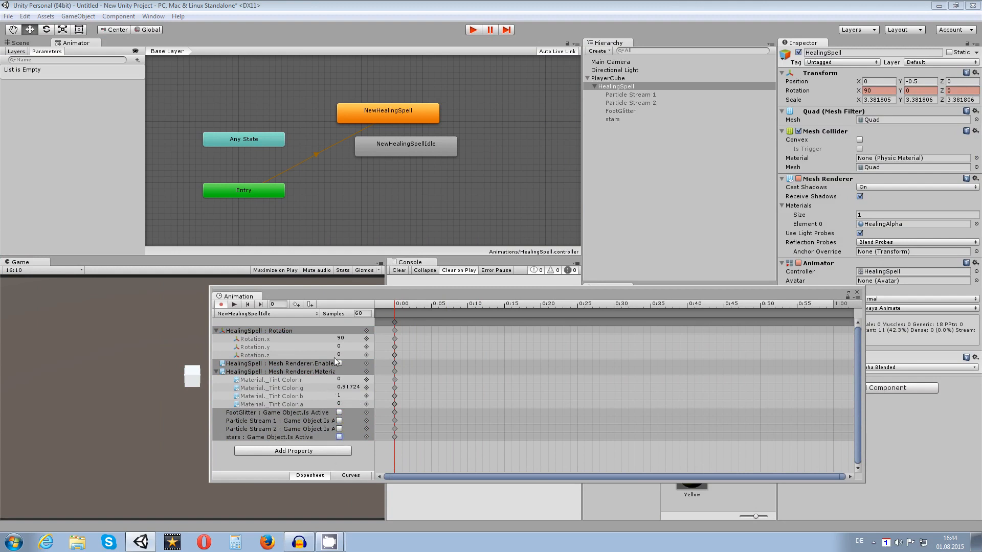
# Close the Animation window and make NewHealingSpellIdle the default state of the Base Layer.
pyautogui.click(857, 293)
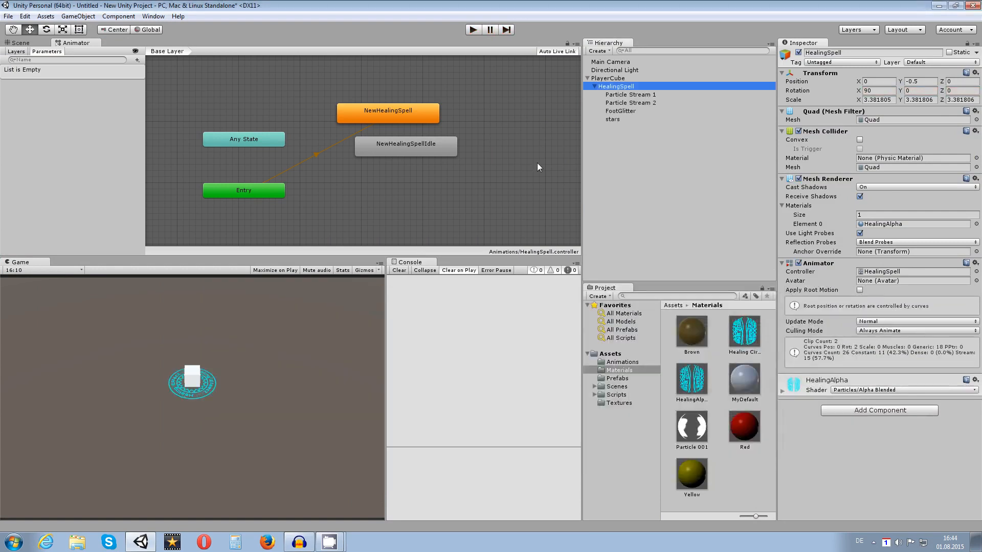
pyautogui.moveTo(420, 152); pyautogui.dragTo(456, 168)
pyautogui.rightClick(442, 167)
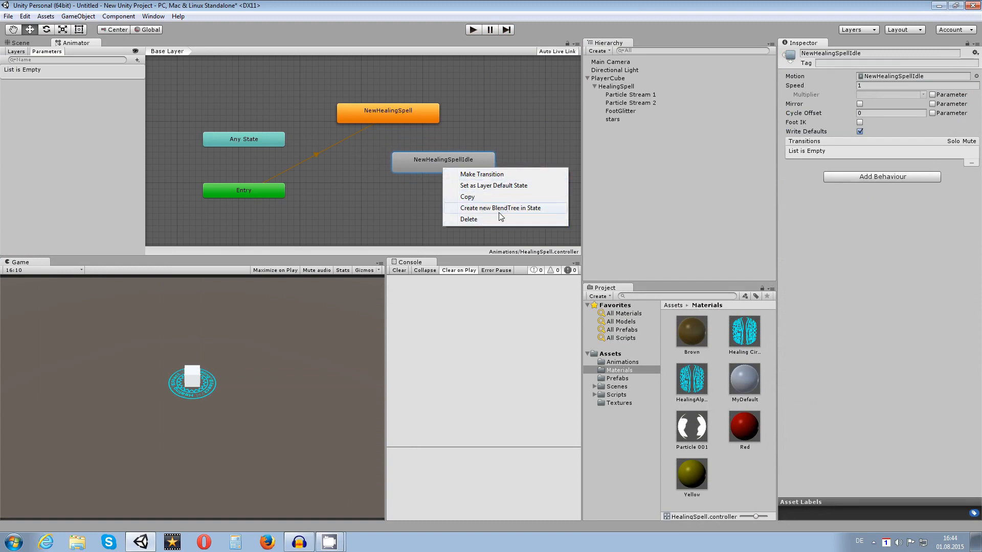
pyautogui.click(477, 186)
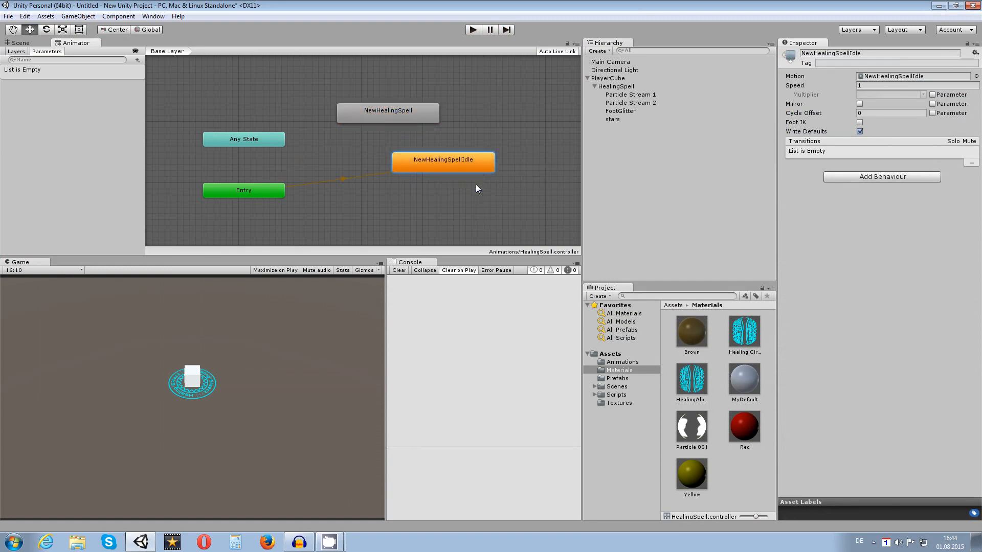
pyautogui.rightClick(443, 168)
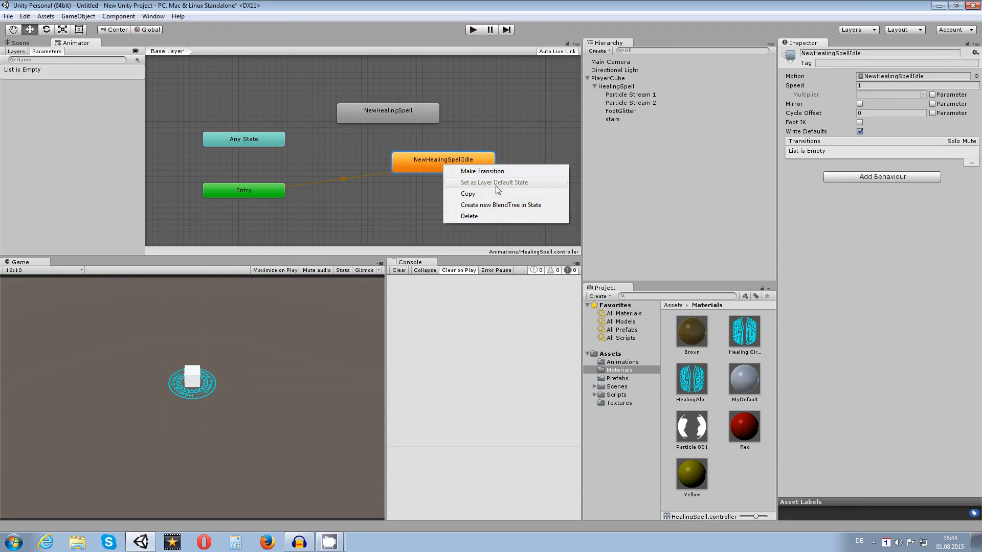
pyautogui.click(530, 150)
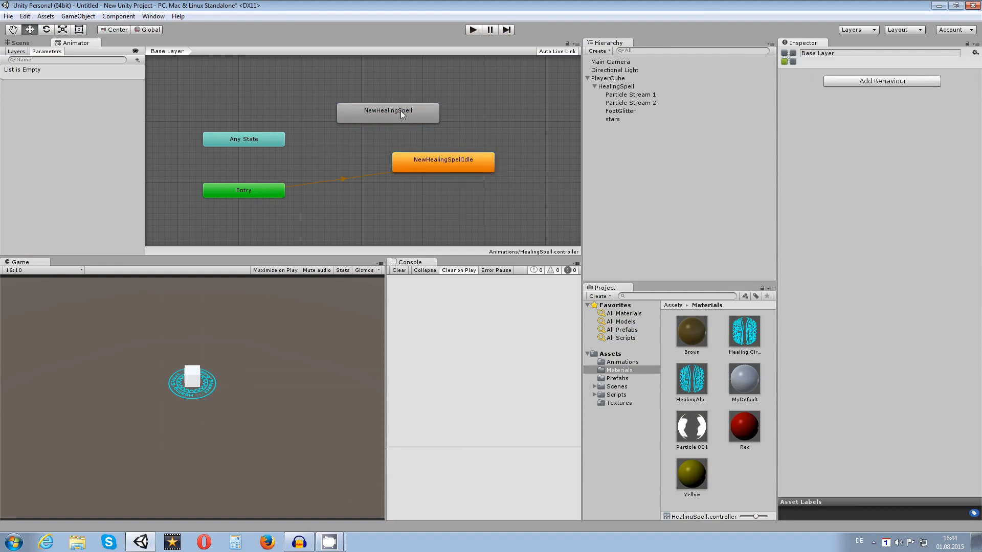
# Rearrange the Animator graph so NewHealingSpellIdle sits directly above NewHealingSpell.
pyautogui.moveTo(439, 159); pyautogui.dragTo(469, 140)
pyautogui.moveTo(393, 106); pyautogui.dragTo(401, 206)
pyautogui.moveTo(434, 143); pyautogui.dragTo(372, 131)
pyautogui.moveTo(411, 225); pyautogui.dragTo(429, 200)
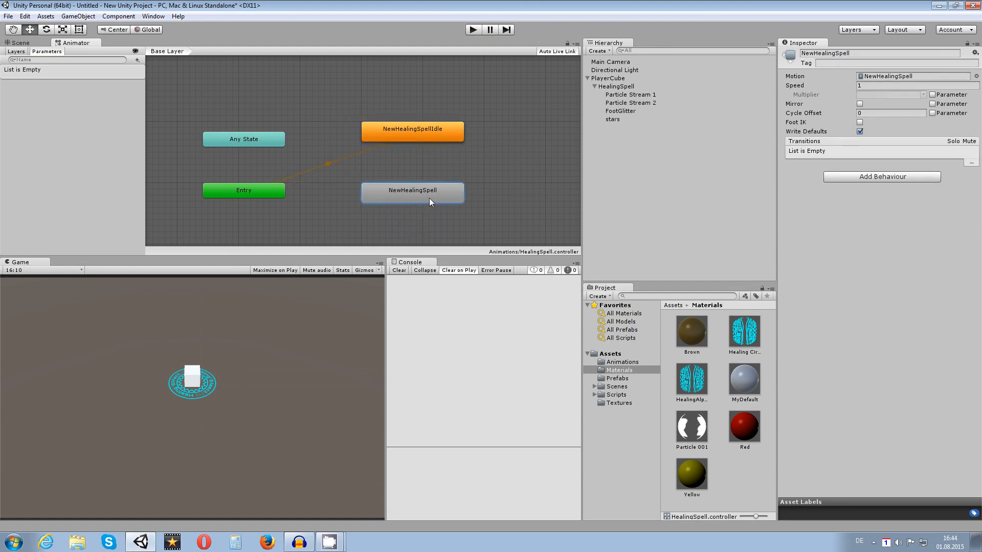
# Make a transition from NewHealingSpellIdle to NewHealingSpell and select it.
pyautogui.rightClick(412, 138)
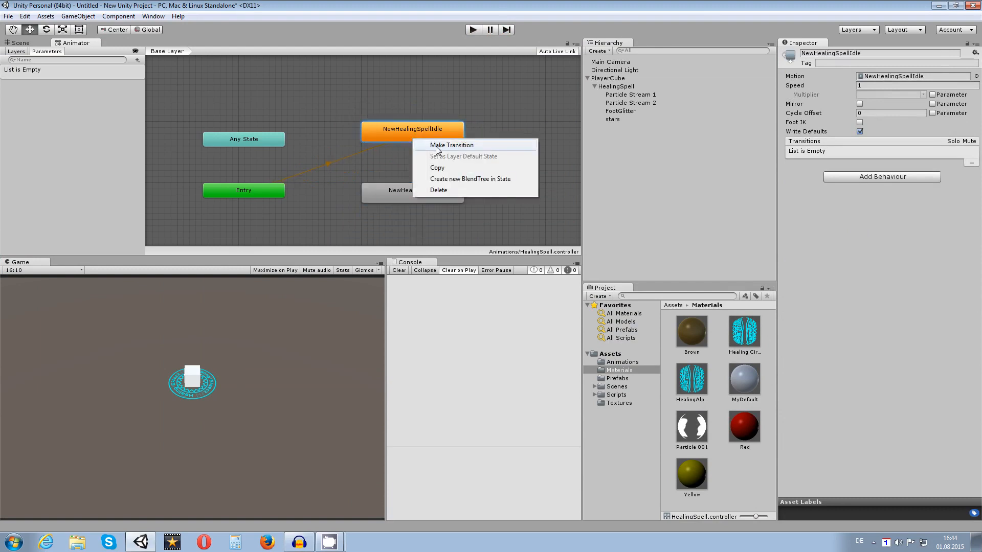
pyautogui.click(432, 143)
pyautogui.click(411, 193)
pyautogui.click(416, 193)
pyautogui.click(409, 162)
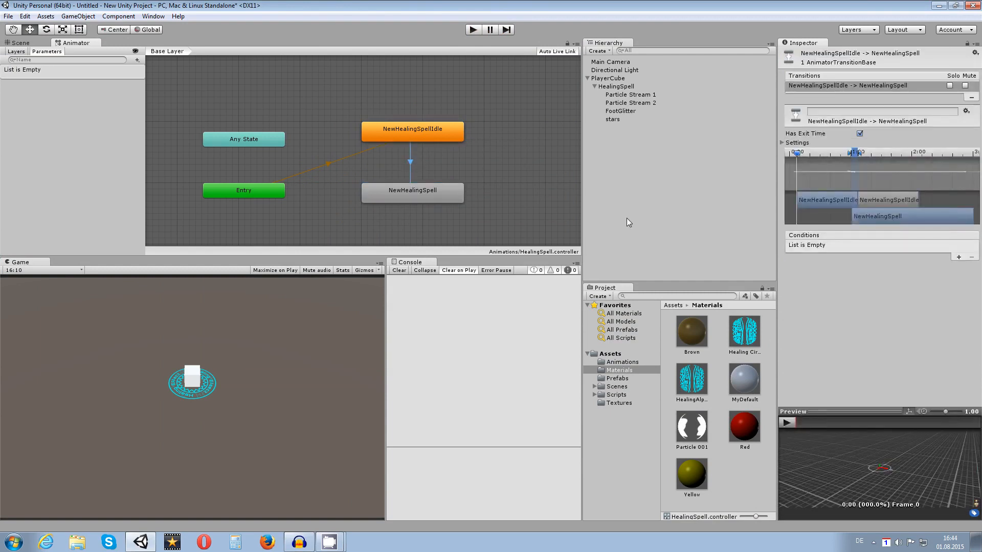
# Add a Trigger parameter named activated to the Animator controller.
pyautogui.click(137, 60)
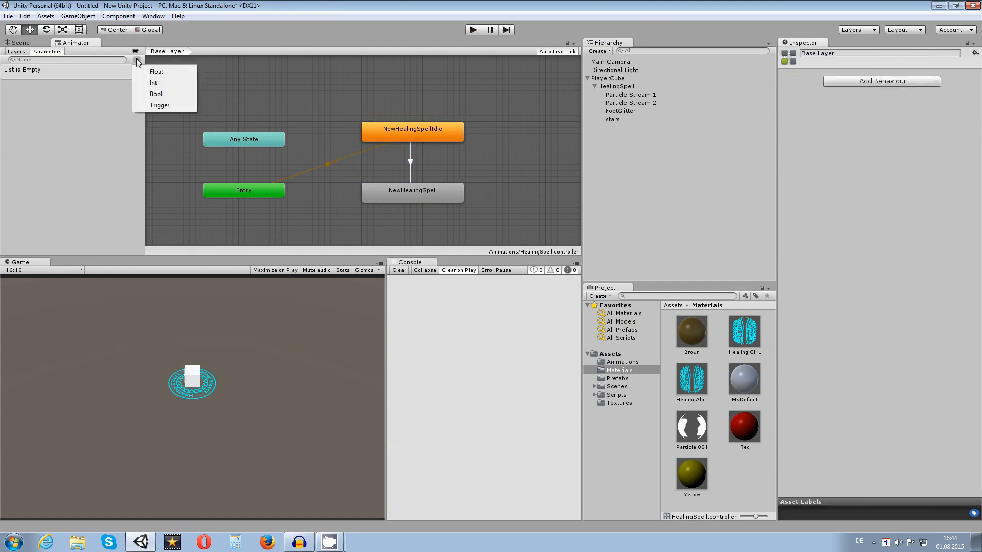
pyautogui.click(153, 105)
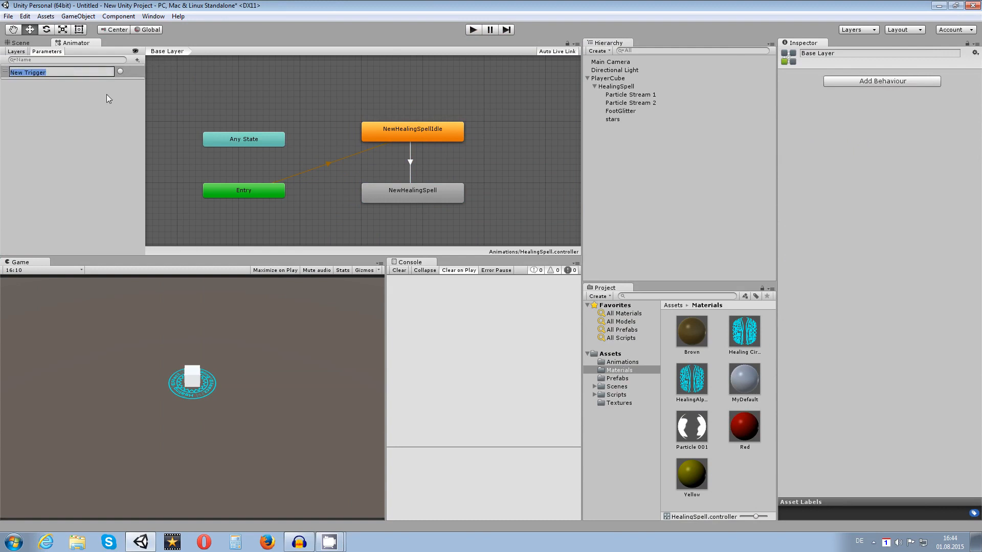
pyautogui.write('isactivated')
pyautogui.press('Return')
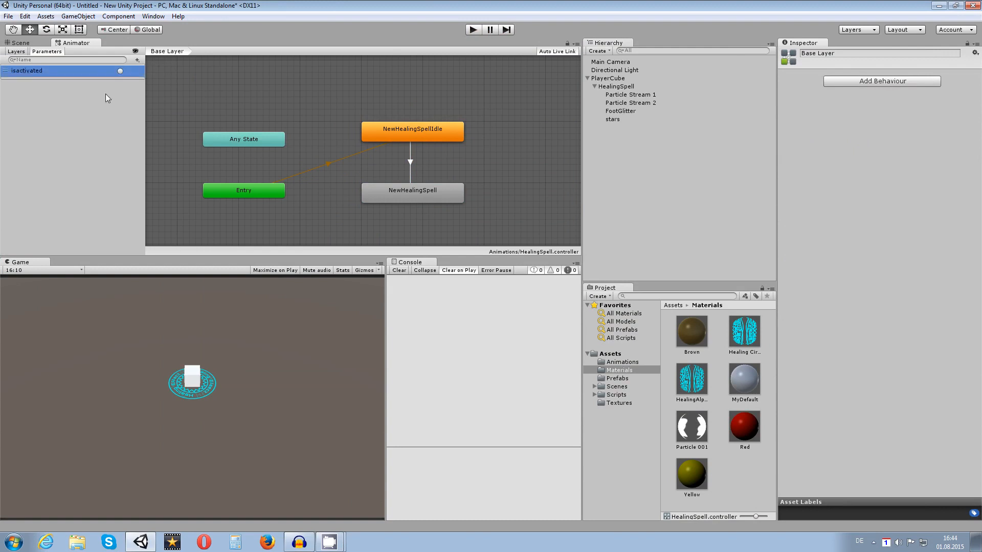
pyautogui.click(67, 72)
pyautogui.click(19, 72)
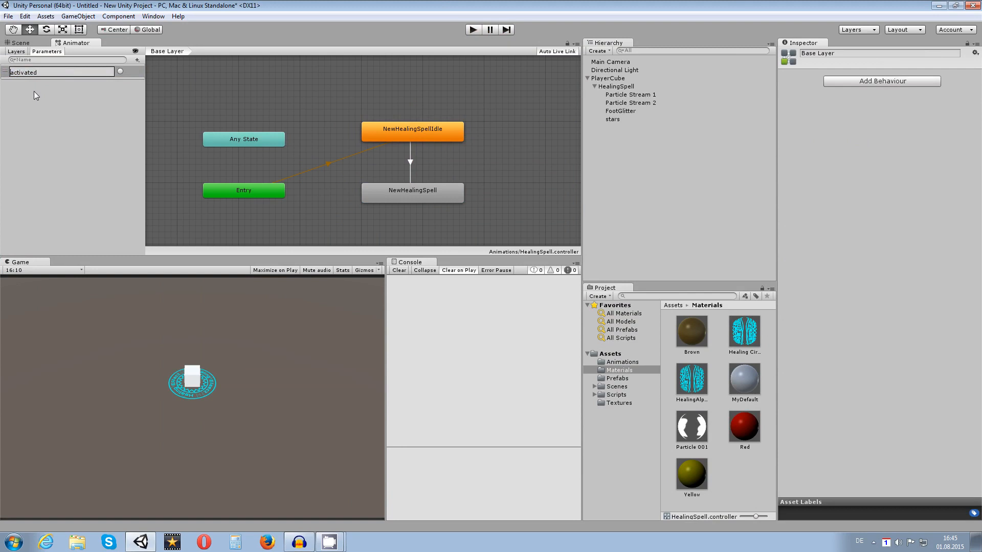
pyautogui.press('Return')
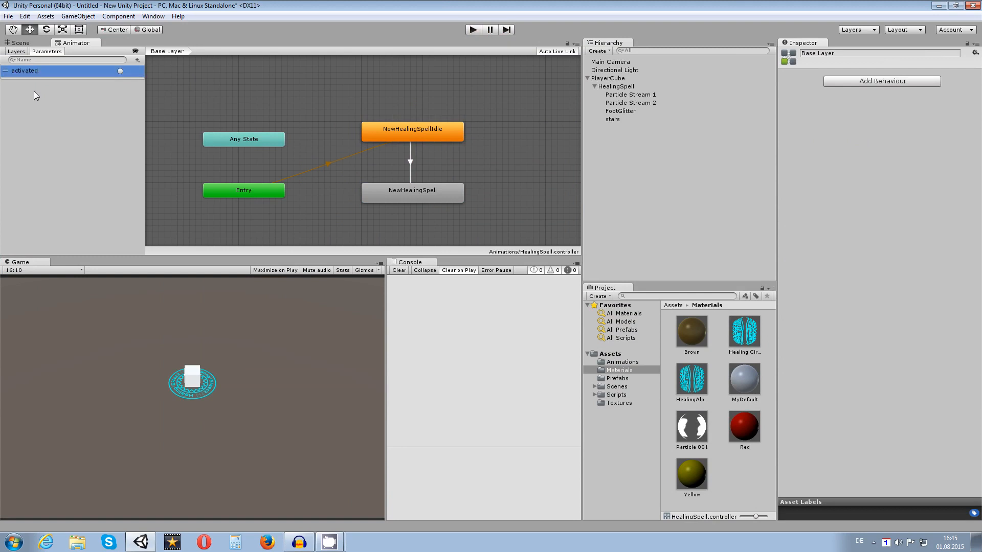
# Give the NewHealingSpellIdle to NewHealingSpell transition the activated condition and turn off Has Exit Time.
pyautogui.click(410, 158)
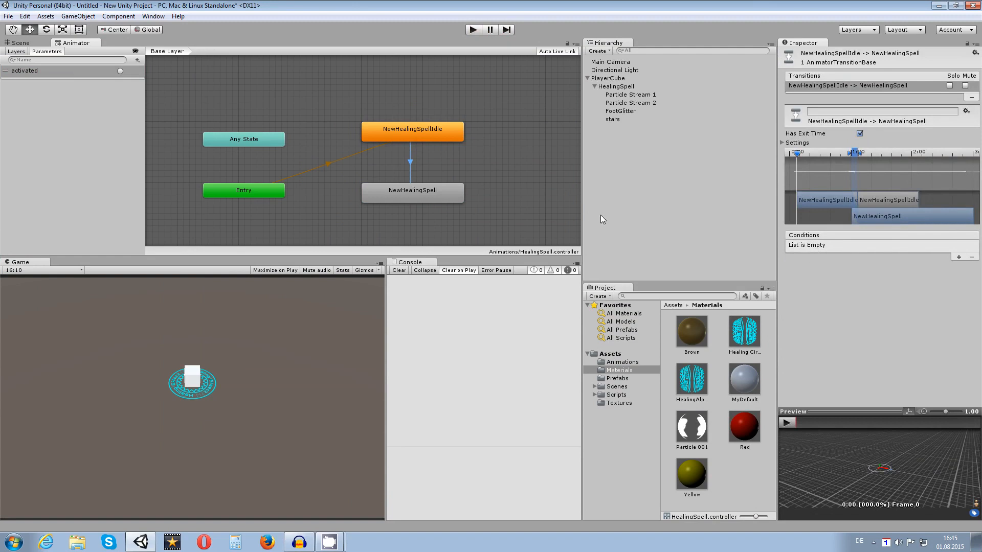
pyautogui.click(451, 158)
pyautogui.click(408, 149)
pyautogui.click(959, 258)
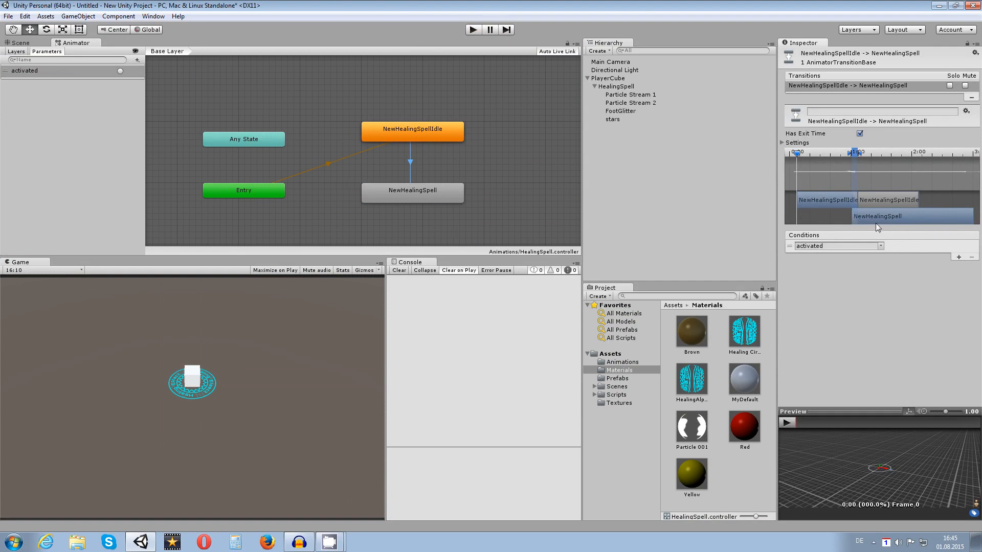
pyautogui.click(859, 134)
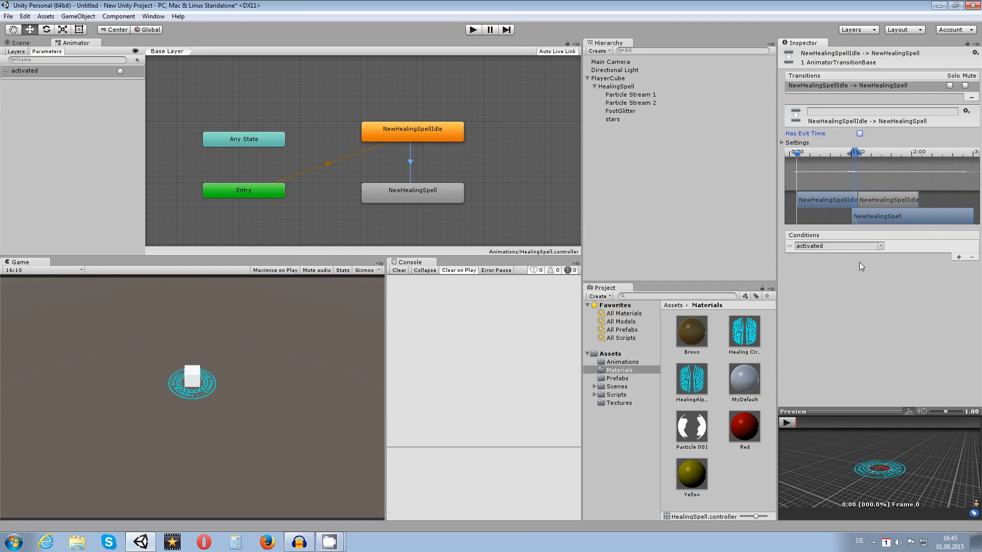
# Make a return transition from NewHealingSpell to NewHealingSpellIdle.
pyautogui.click(450, 170)
pyautogui.click(425, 189)
pyautogui.rightClick(424, 189)
pyautogui.click(444, 194)
pyautogui.click(436, 139)
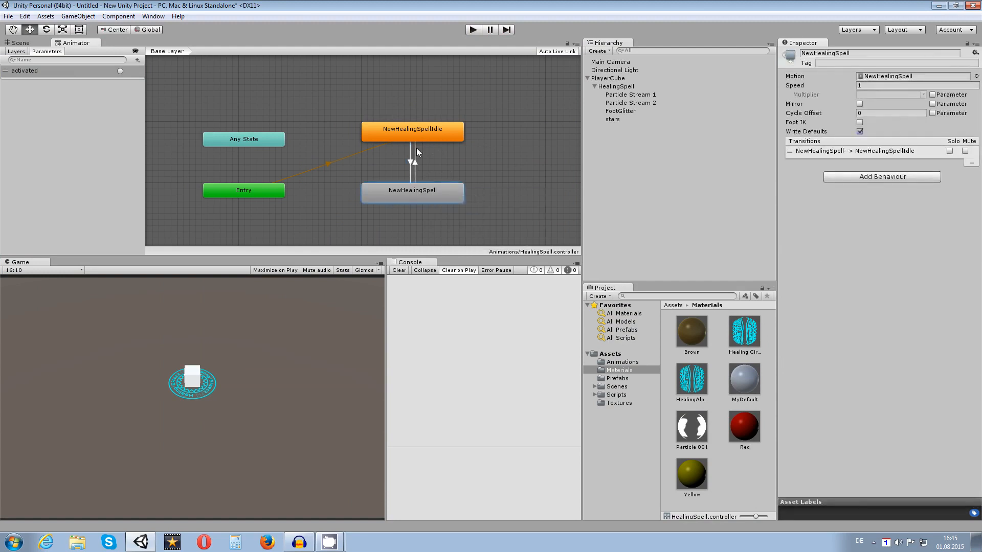
# In the return transition's settings, set the exit time to about 1 and the transition duration to 0.
pyautogui.click(416, 149)
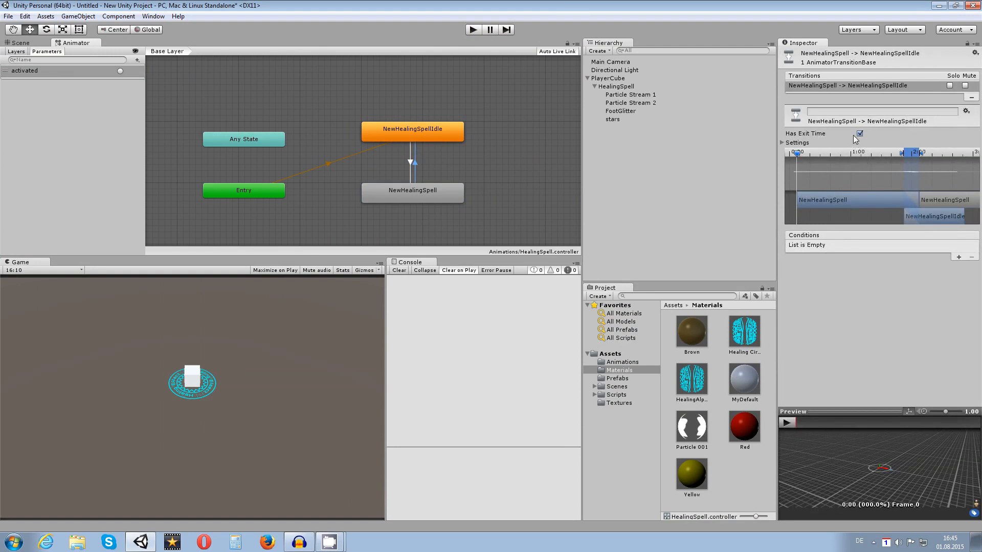
pyautogui.click(782, 143)
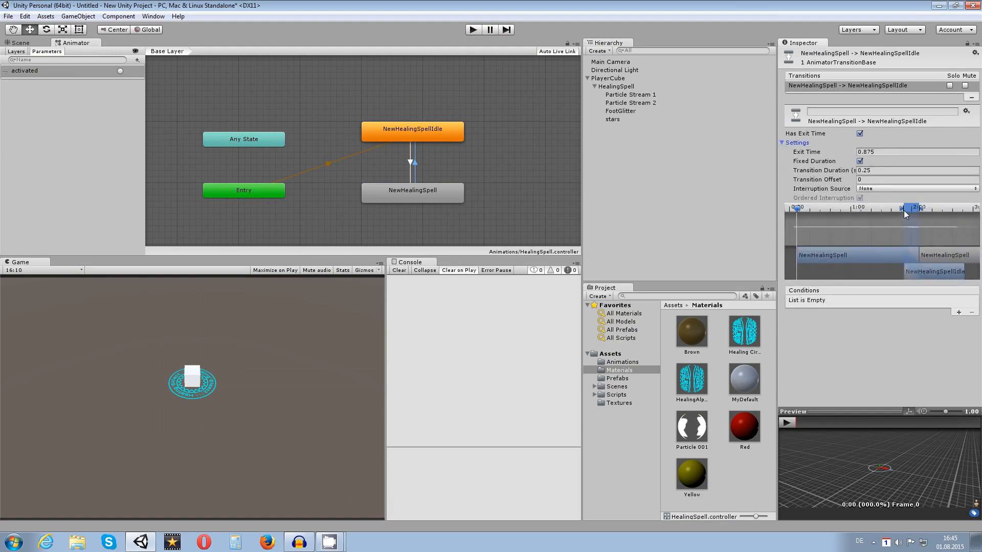
pyautogui.moveTo(902, 212)
pyautogui.mouseDown()
pyautogui.moveTo(916, 214)
pyautogui.moveTo(858, 214)
pyautogui.moveTo(918, 210)
pyautogui.mouseUp()
pyautogui.moveTo(915, 268); pyautogui.dragTo(938, 278)
pyautogui.moveTo(948, 251)
pyautogui.mouseDown(button='middle')
pyautogui.moveTo(962, 250)
pyautogui.moveTo(892, 219)
pyautogui.mouseUp(button='middle')
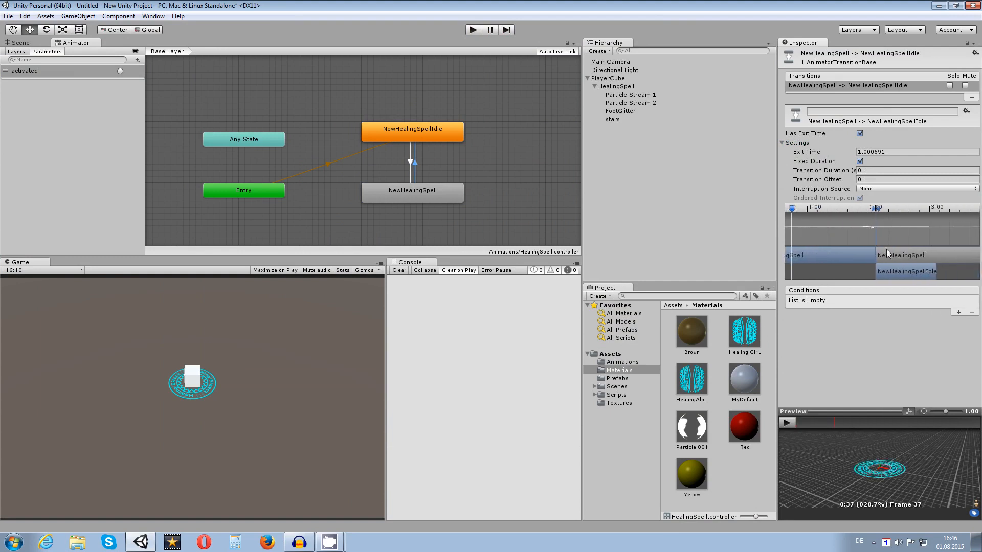
pyautogui.moveTo(924, 256); pyautogui.dragTo(925, 254, button='middle')
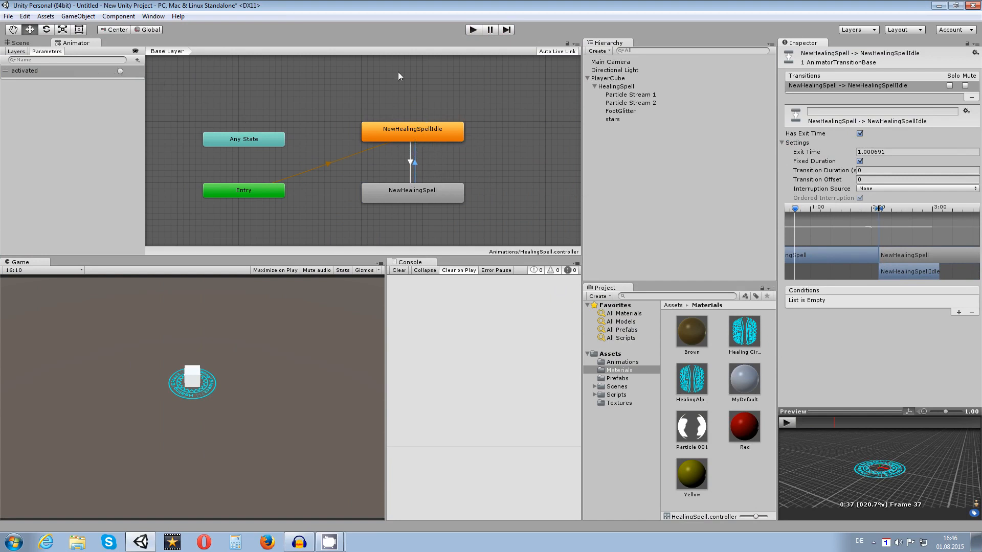
# Run the game, fire the activated trigger to test the healing spell animation, and stop playback.
pyautogui.click(472, 30)
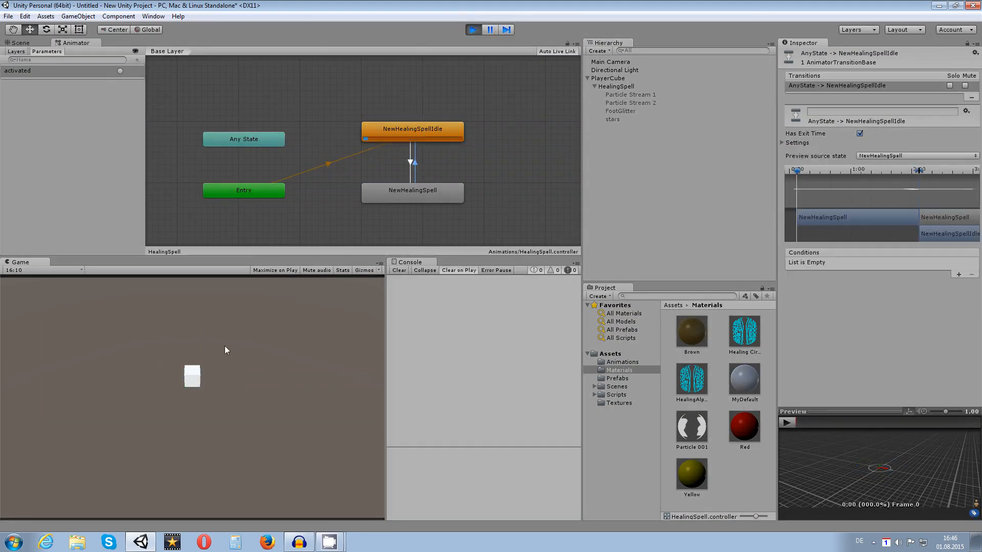
pyautogui.click(121, 72)
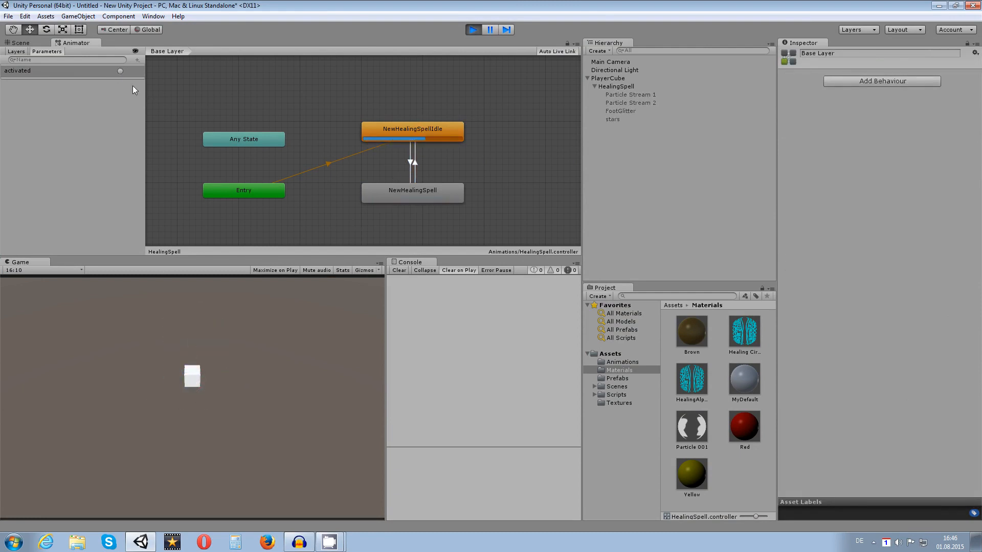
pyautogui.click(119, 71)
pyautogui.click(472, 30)
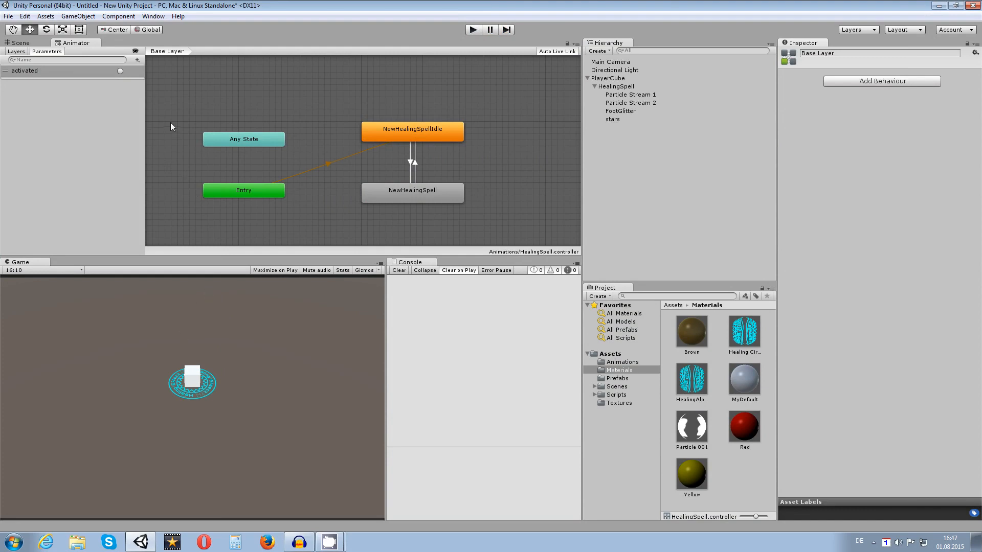
# Set Particle Stream 1's particle system duration to 1.4 and turn off its Looping.
pyautogui.click(621, 88)
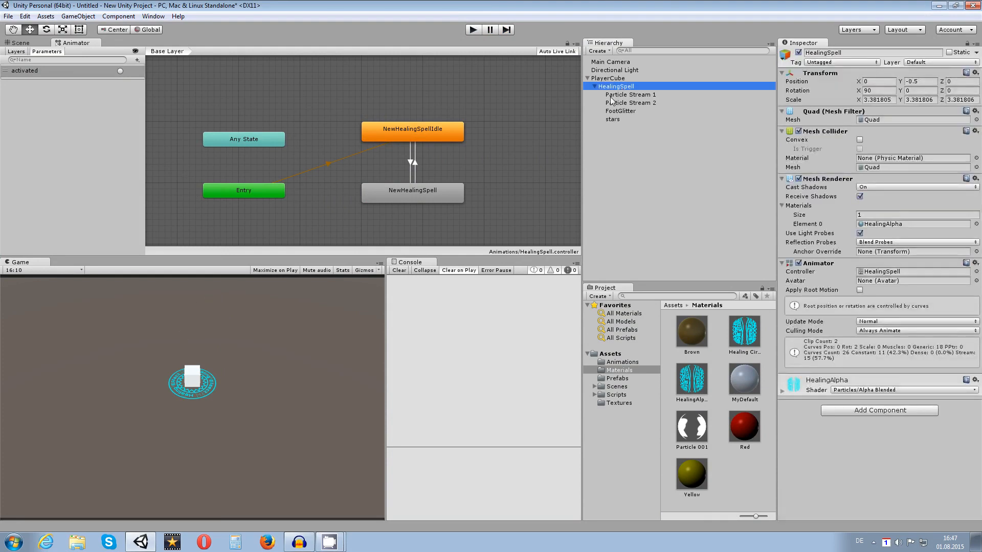
pyautogui.click(638, 98)
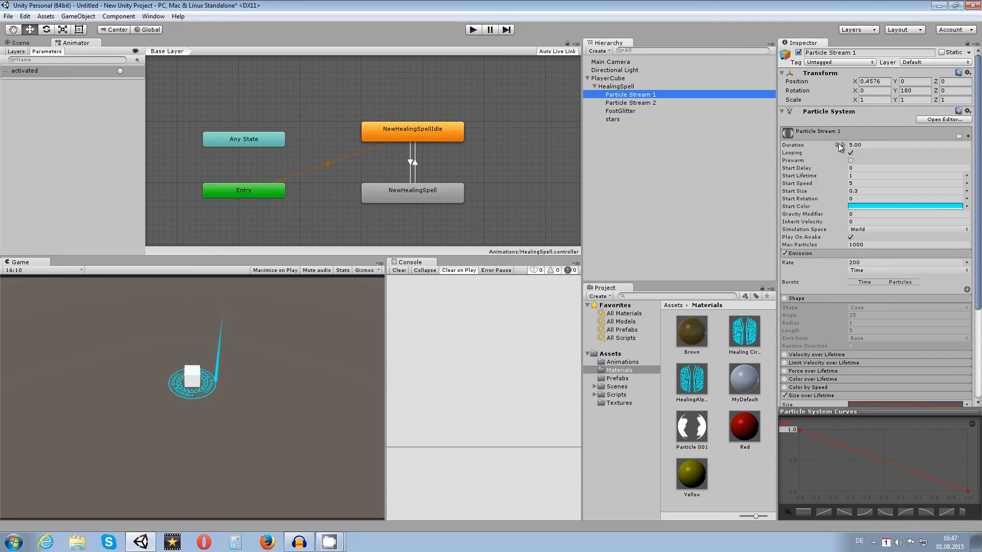
pyautogui.click(868, 145)
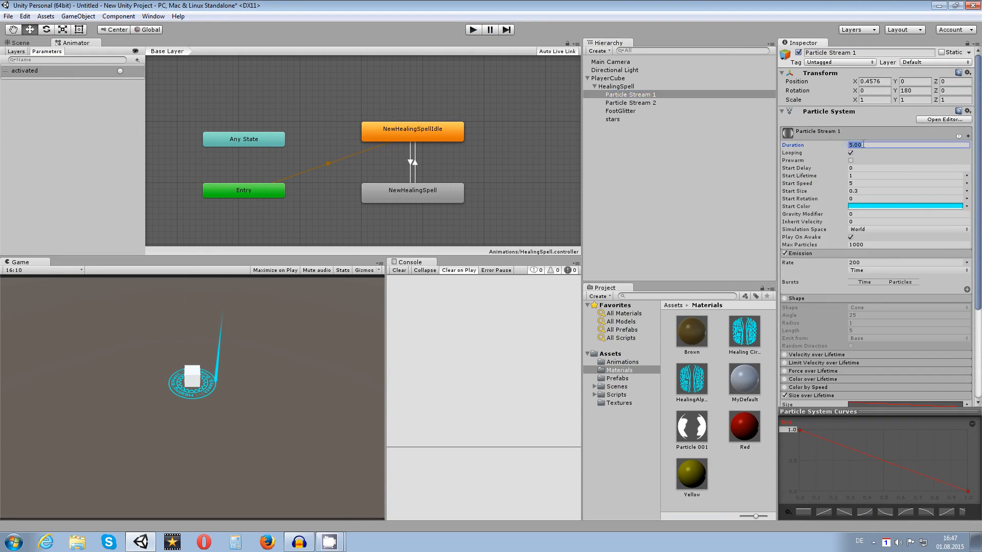
pyautogui.click(876, 145)
pyautogui.click(833, 145)
pyautogui.scroll(-3, 824, 388)
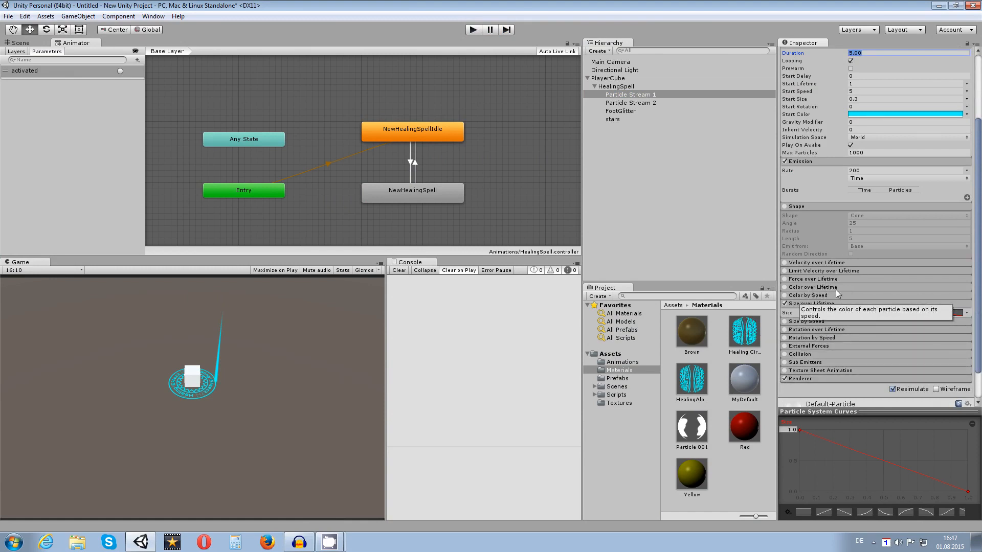
pyautogui.scroll(1, 835, 295)
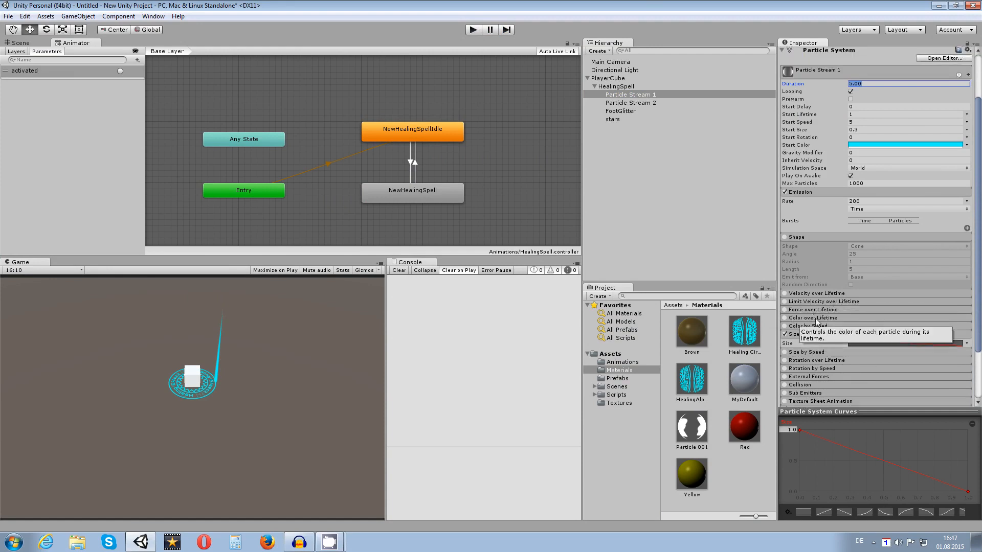
pyautogui.scroll(2, 826, 244)
pyautogui.click(870, 145)
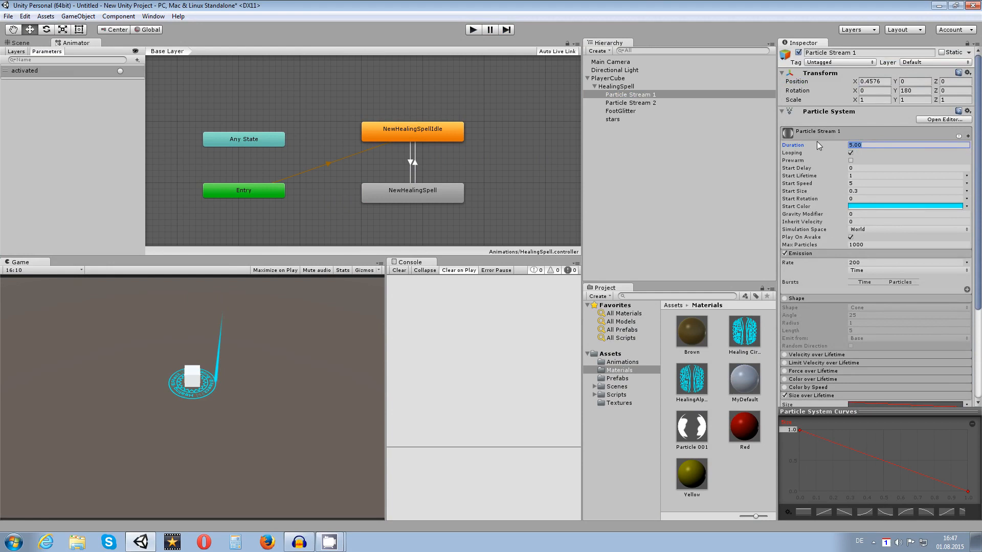
pyautogui.write('1,4')
pyautogui.click(850, 153)
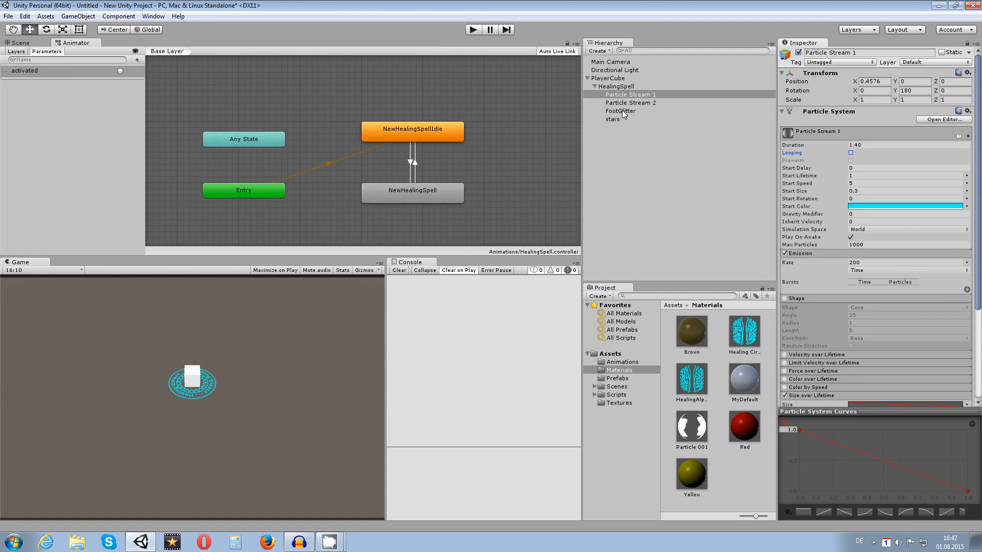
# Turn off Looping in Particle Stream 2's particle system.
pyautogui.click(619, 103)
pyautogui.click(862, 145)
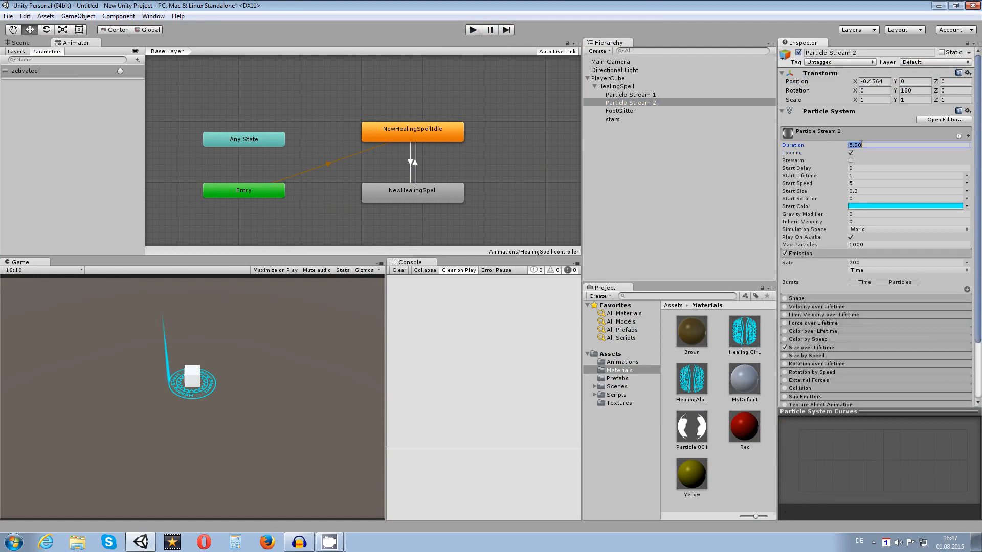
pyautogui.click(851, 153)
# Try FootGlitter's particle system with Looping turned off, and turn Looping back on.
pyautogui.click(645, 112)
pyautogui.click(871, 144)
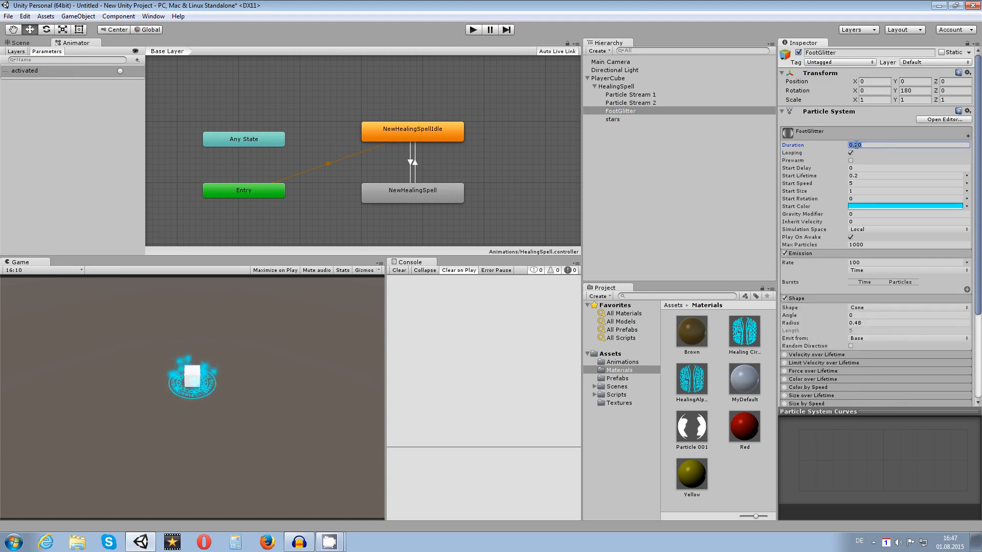
pyautogui.click(851, 152)
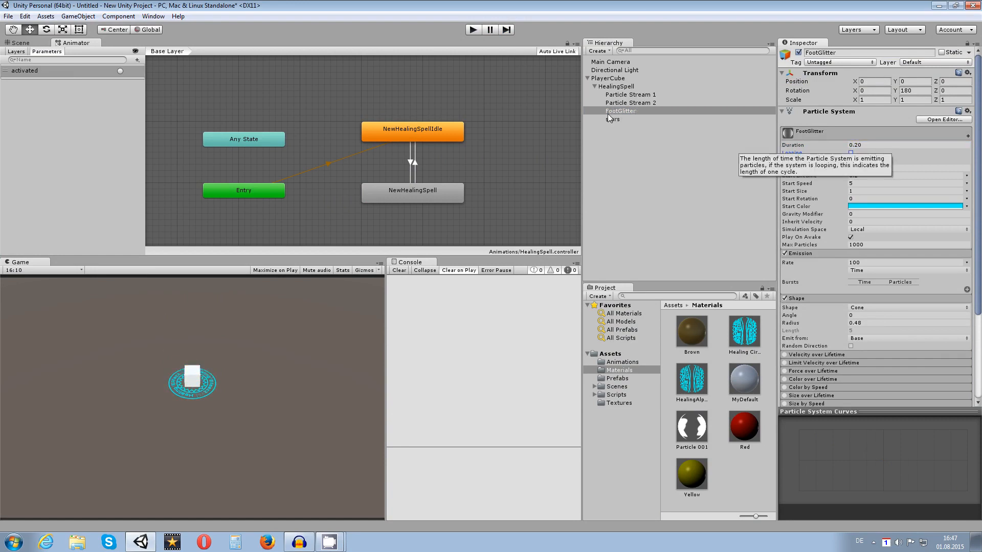
pyautogui.click(850, 153)
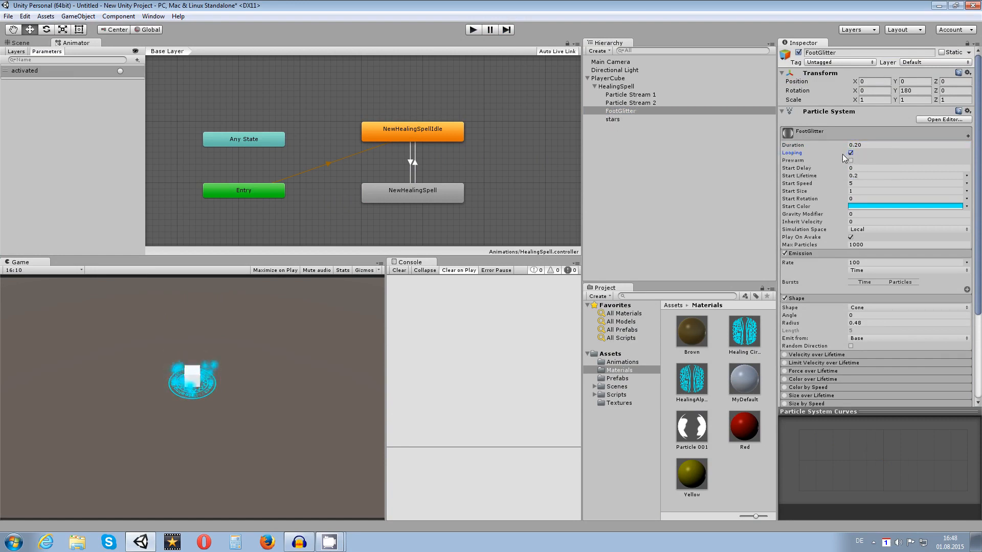
# Set the stars particle system's duration to 1.4 and turn off its Looping.
pyautogui.click(630, 119)
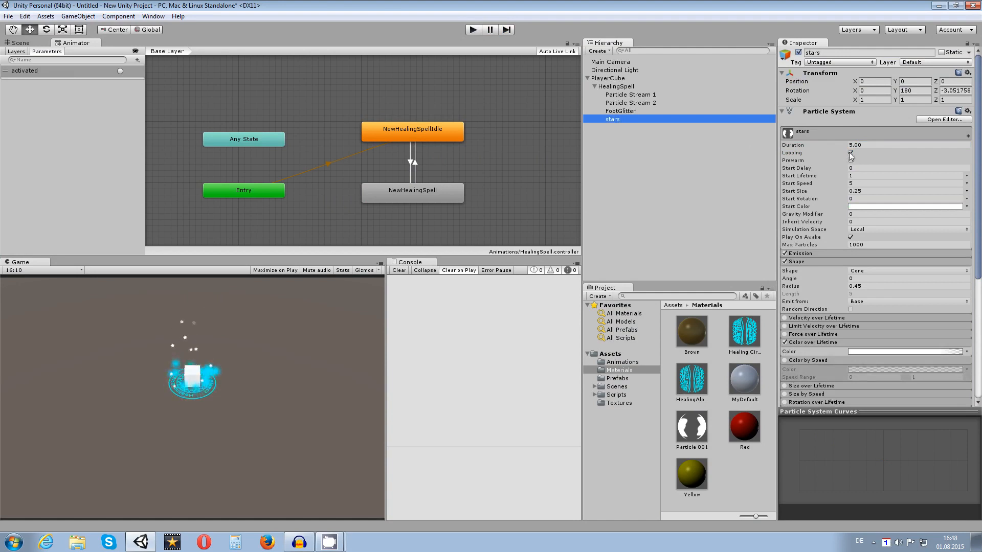
pyautogui.click(873, 144)
pyautogui.write('1,4')
pyautogui.click(850, 152)
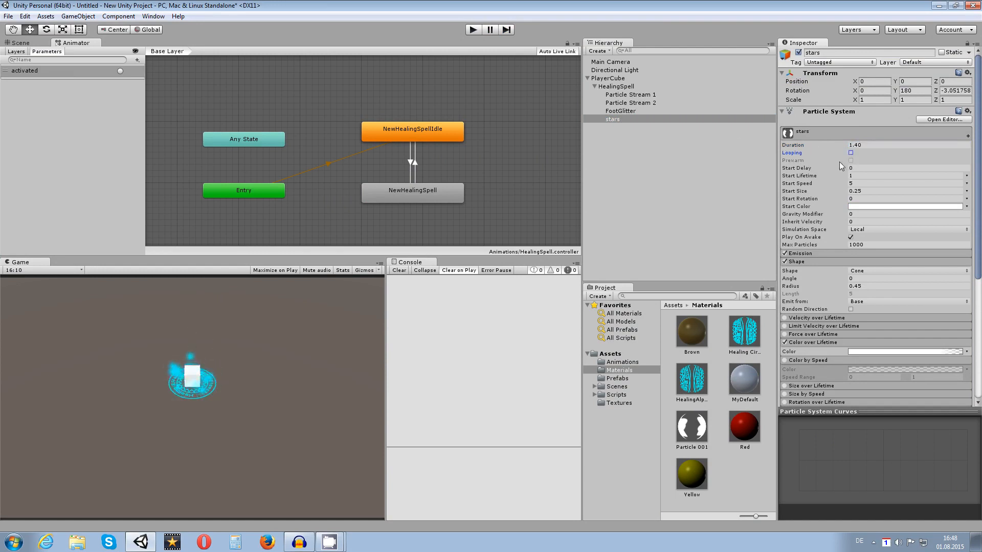
# With HealingSpell selected, run the game, fire the activated trigger several times to test the spell effect, and stop playback.
pyautogui.click(616, 86)
pyautogui.click(473, 29)
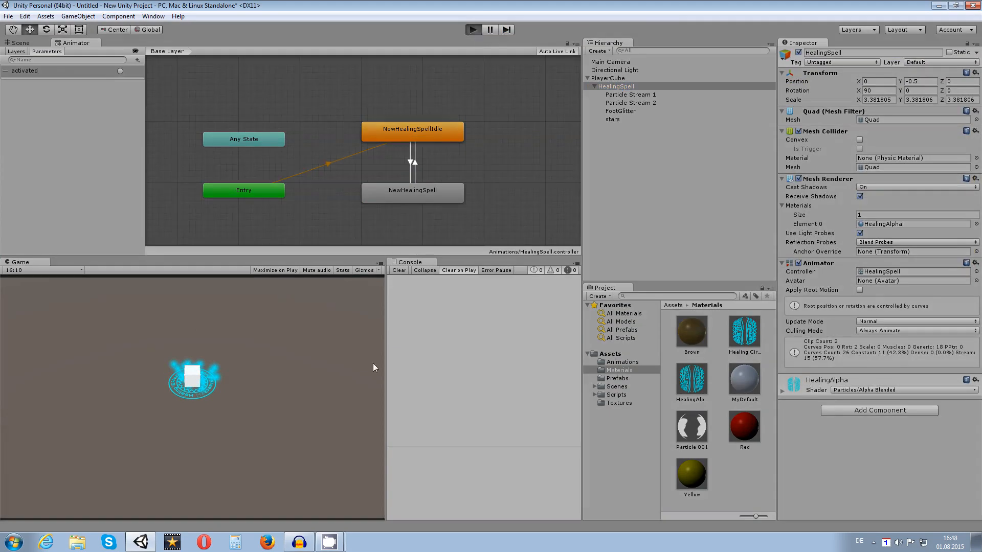
pyautogui.click(120, 71)
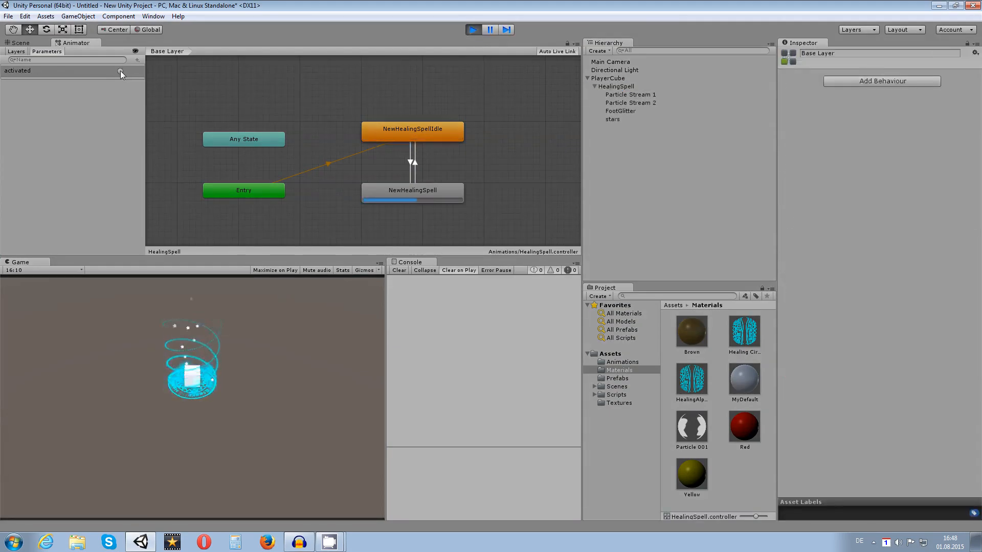
pyautogui.click(116, 72)
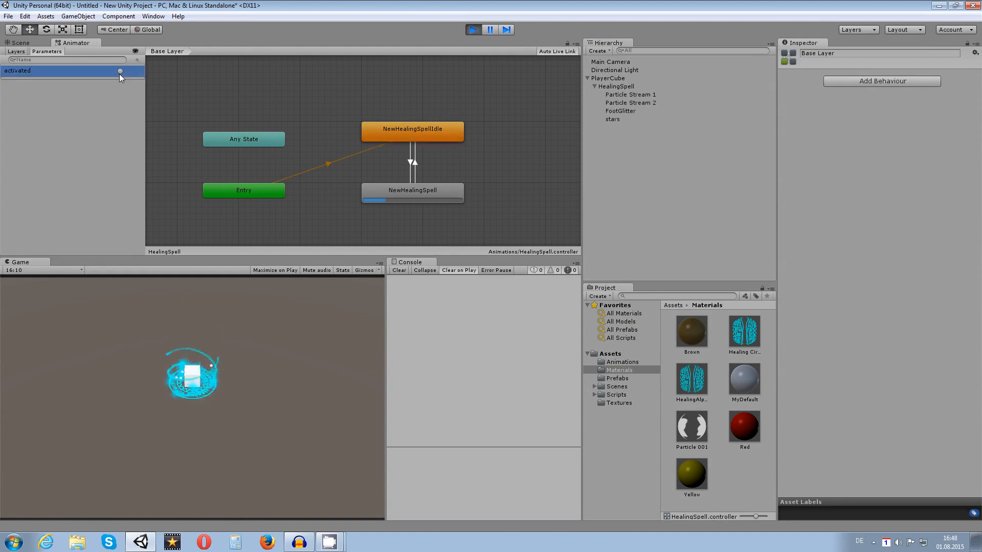
pyautogui.click(119, 74)
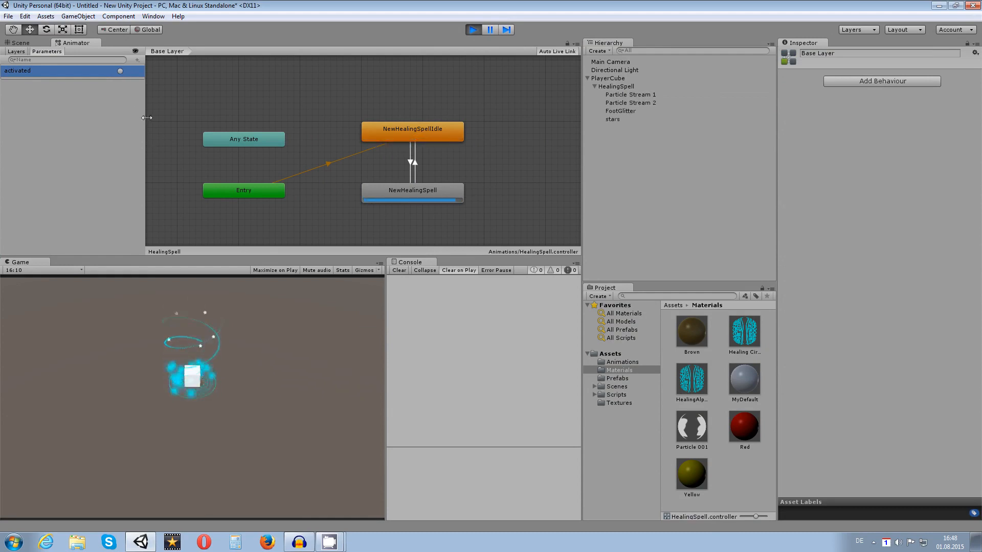
pyautogui.click(472, 30)
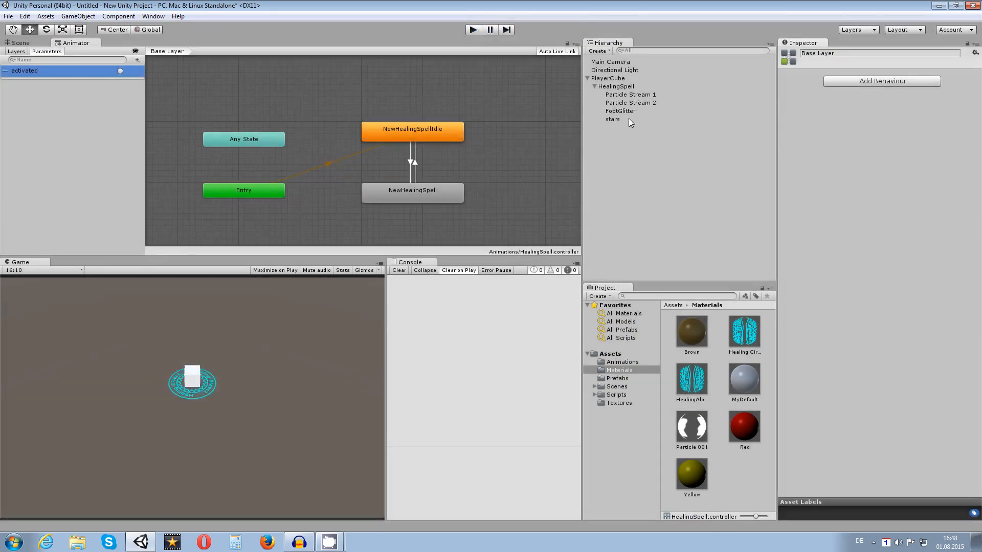
# Turn off Looping in FootGlitter's particle system.
pyautogui.click(618, 112)
pyautogui.click(850, 152)
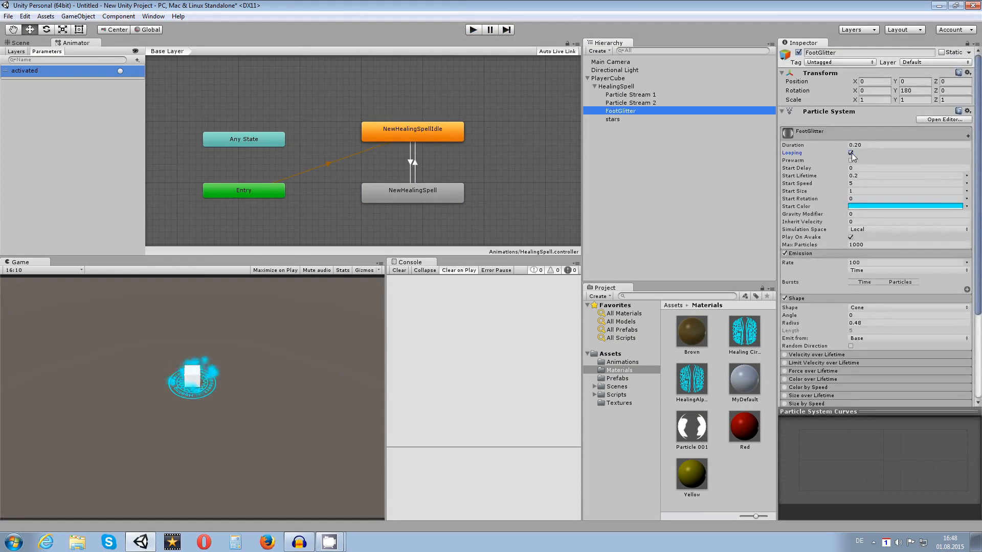
# Try the stars particle system with Looping turned on, and turn Looping back off.
pyautogui.click(621, 120)
pyautogui.click(792, 154)
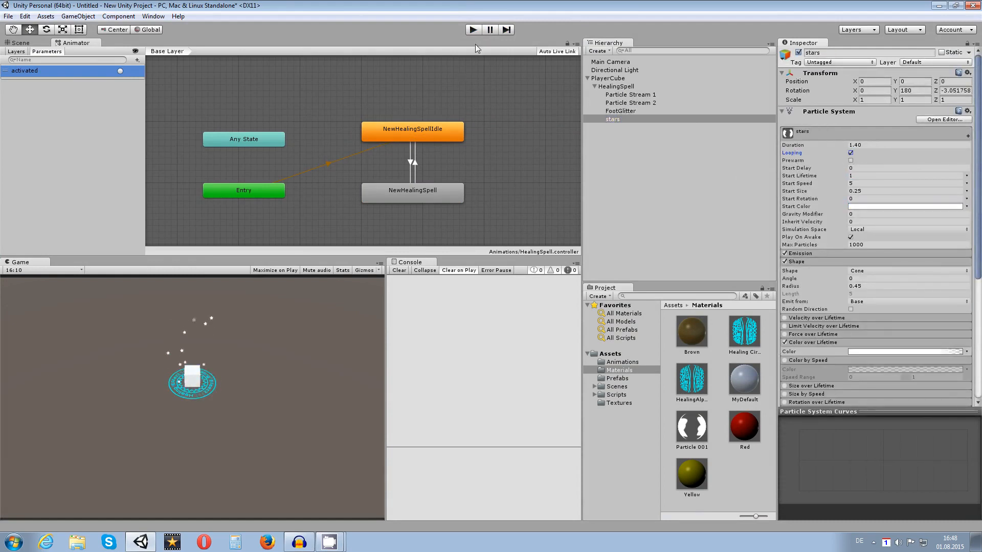
pyautogui.click(850, 153)
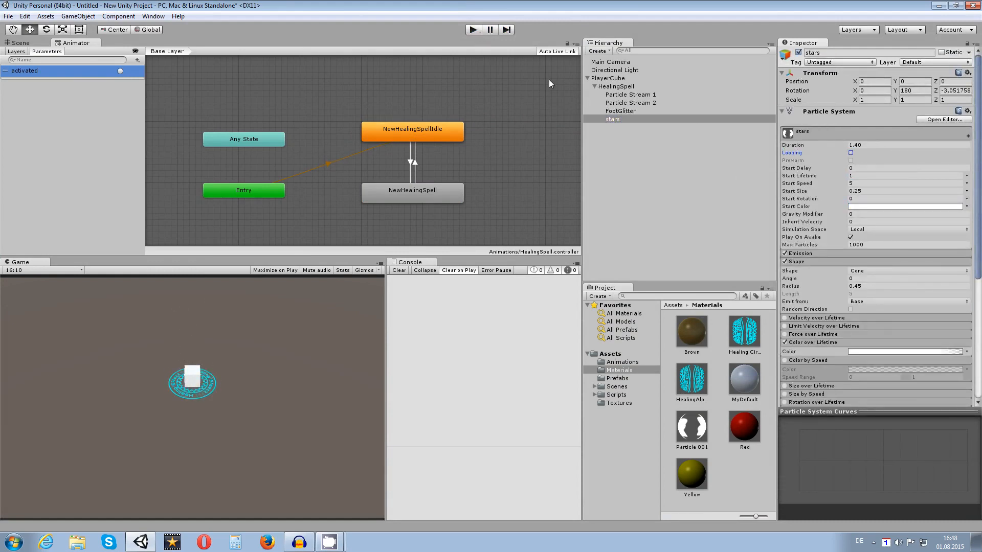
# Run the game again, fire the activated trigger repeatedly to check the particle timing without looping, and stop playback.
pyautogui.click(473, 29)
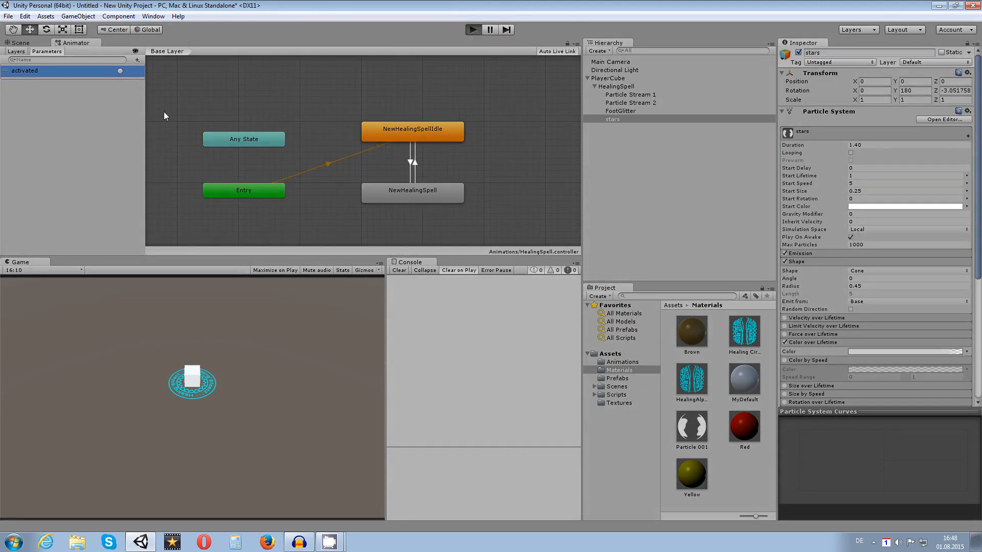
pyautogui.click(120, 70)
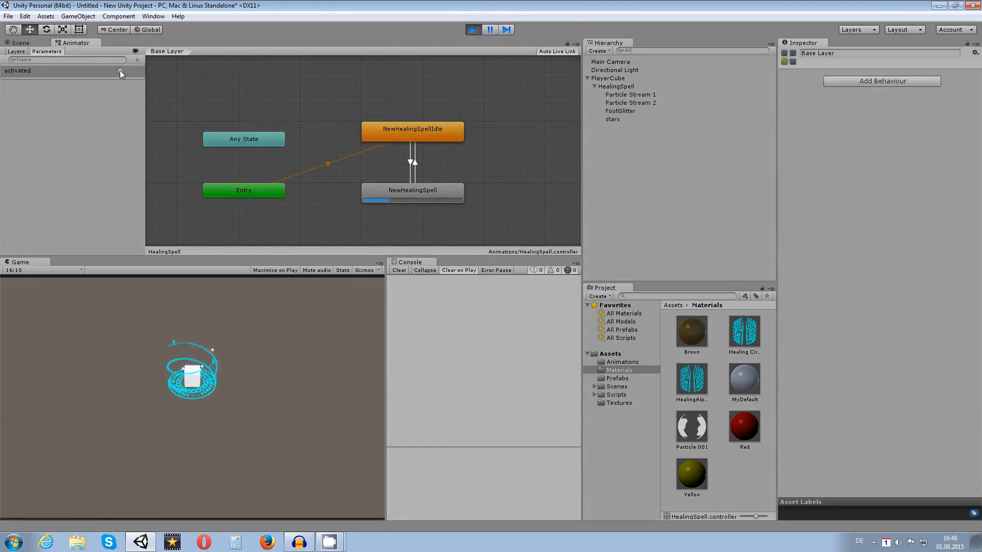
pyautogui.click(120, 71)
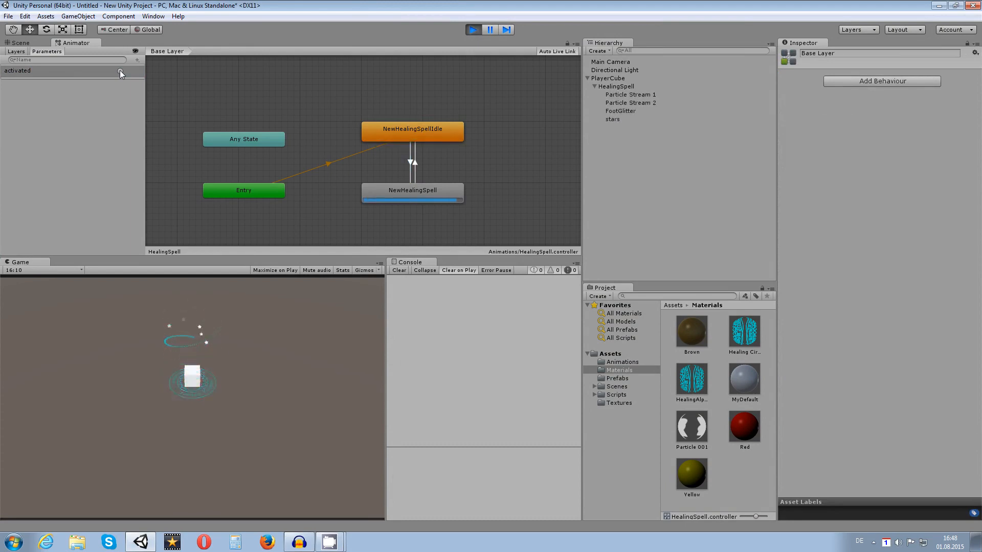
pyautogui.click(119, 70)
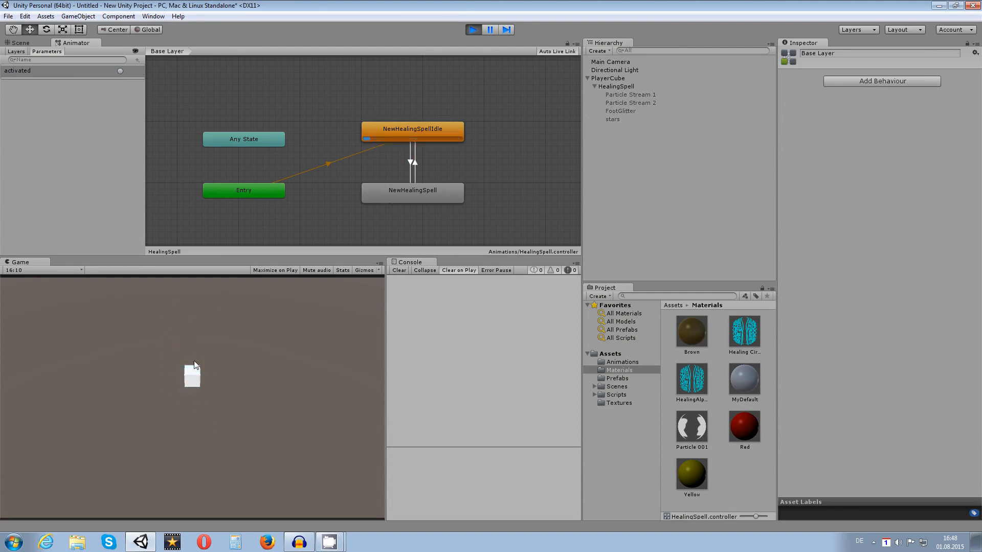
pyautogui.click(120, 70)
pyautogui.click(120, 71)
pyautogui.click(477, 30)
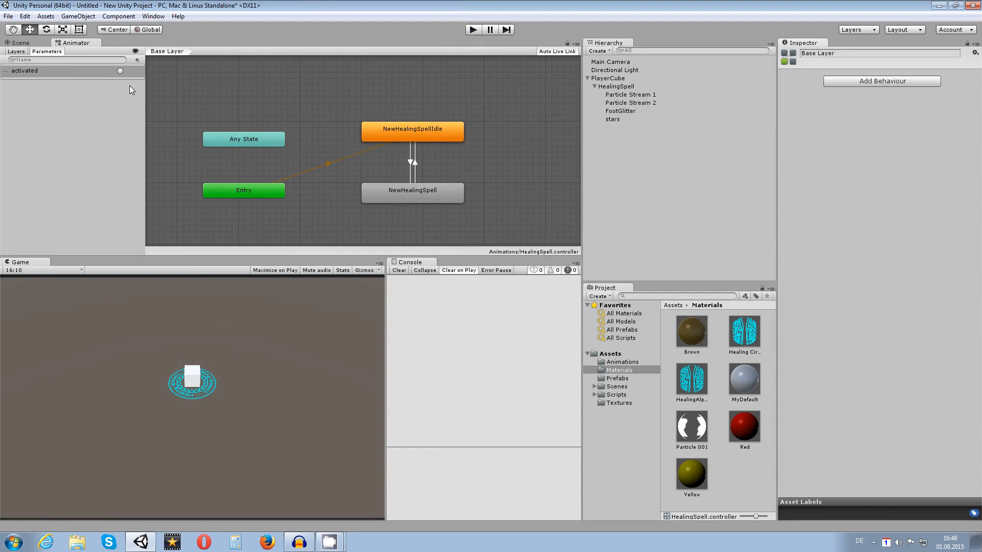
# Inspect the transition from NewHealingSpellIdle to NewHealingSpell and deselect it.
pyautogui.click(411, 147)
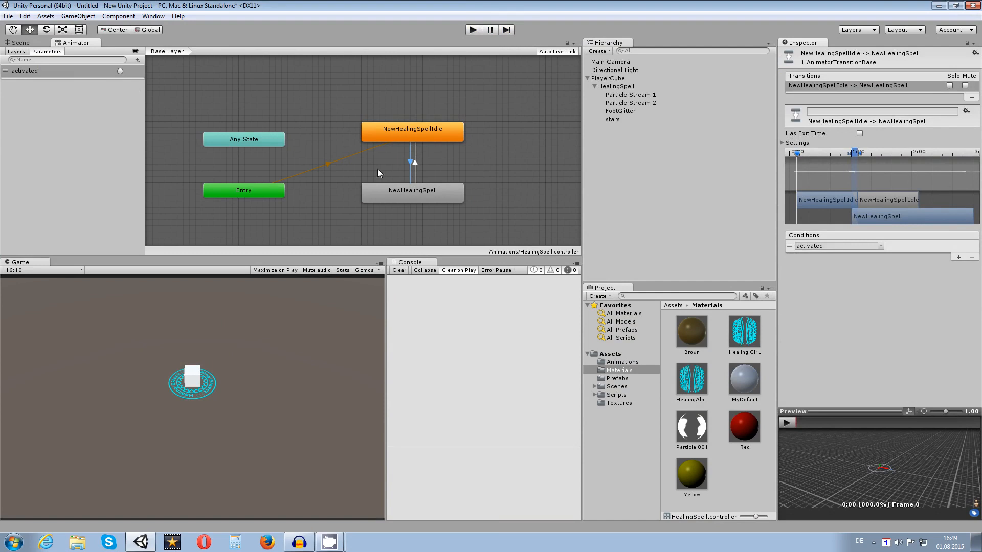
pyautogui.click(443, 115)
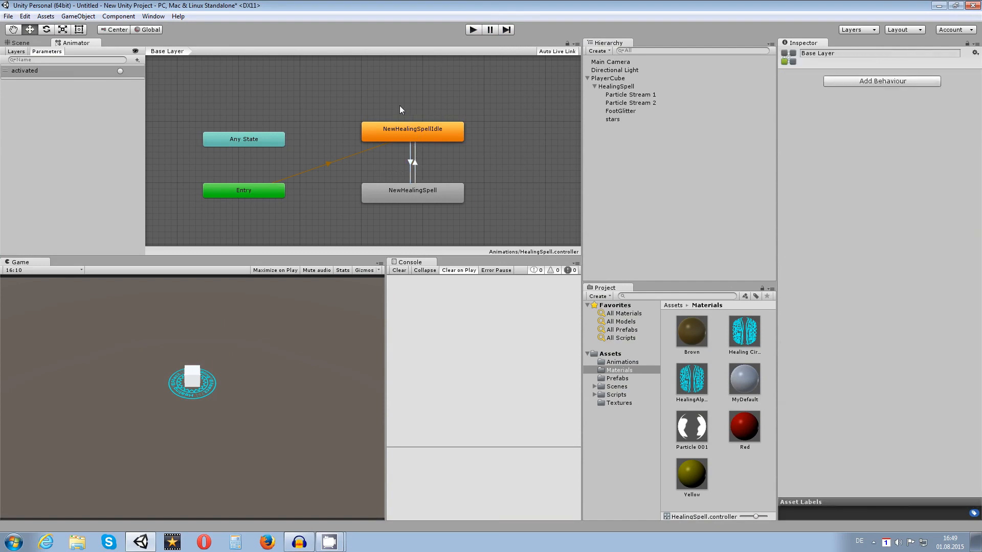
# Show the scene in place of the Animator graph and open the ParticleEffects folder inside the project's Scripts folder.
pyautogui.click(24, 42)
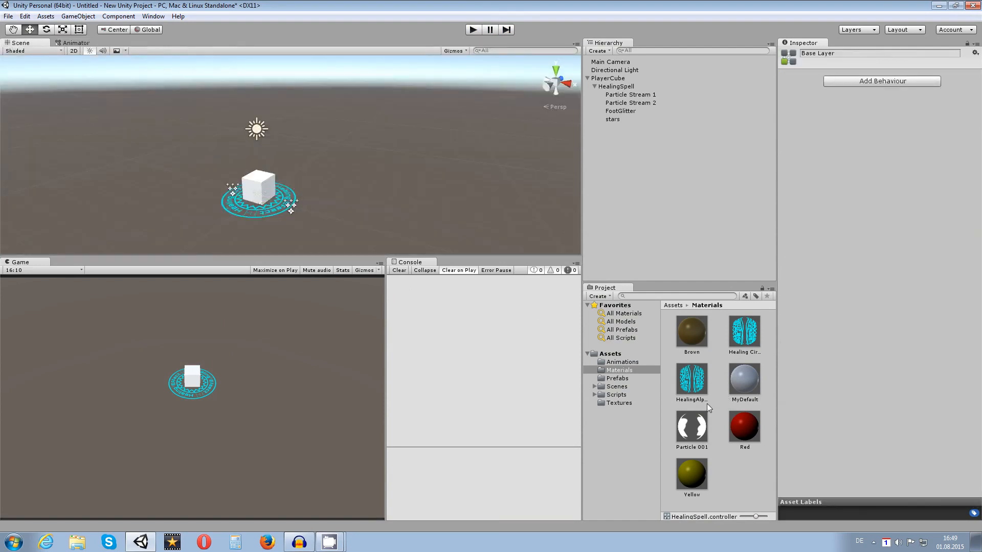
pyautogui.click(619, 403)
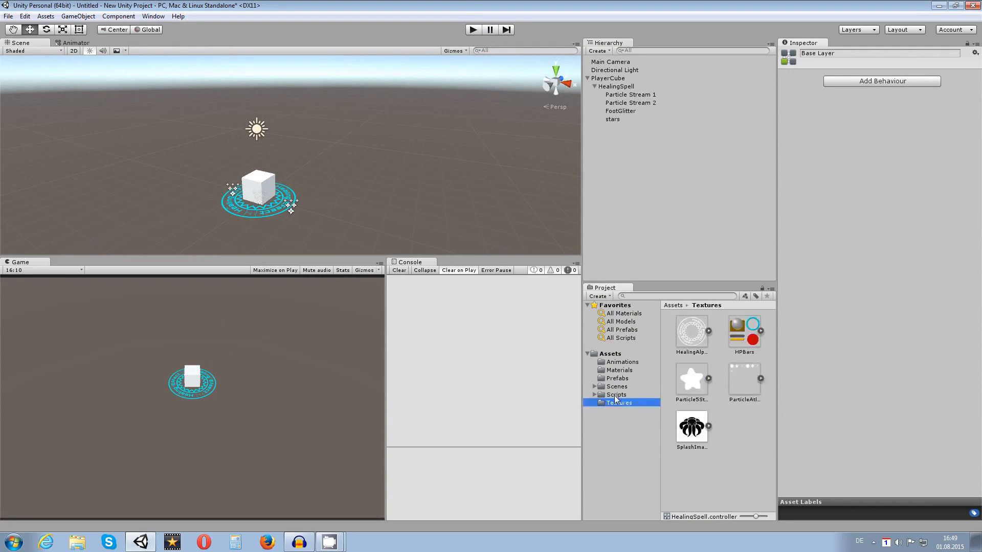
pyautogui.click(616, 395)
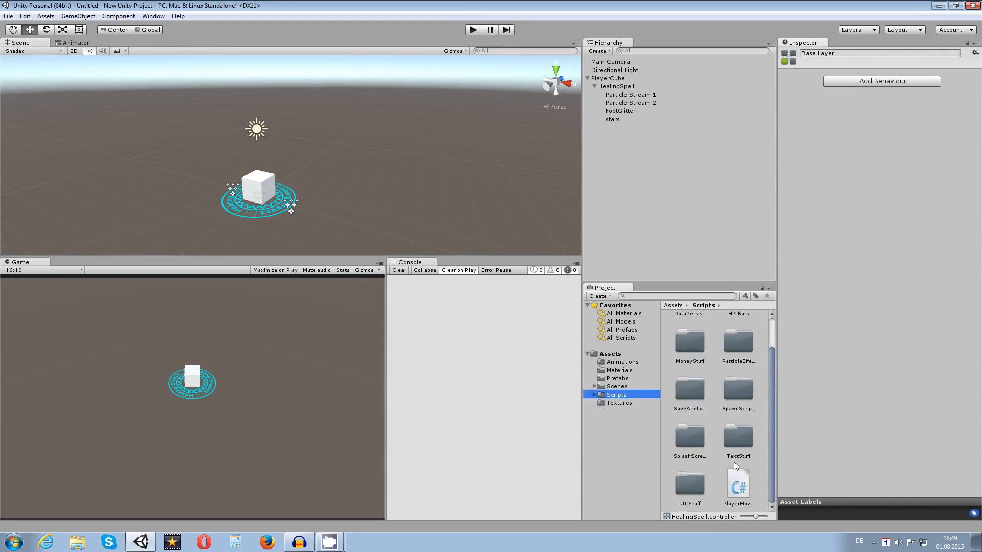
pyautogui.scroll(2, 744, 442)
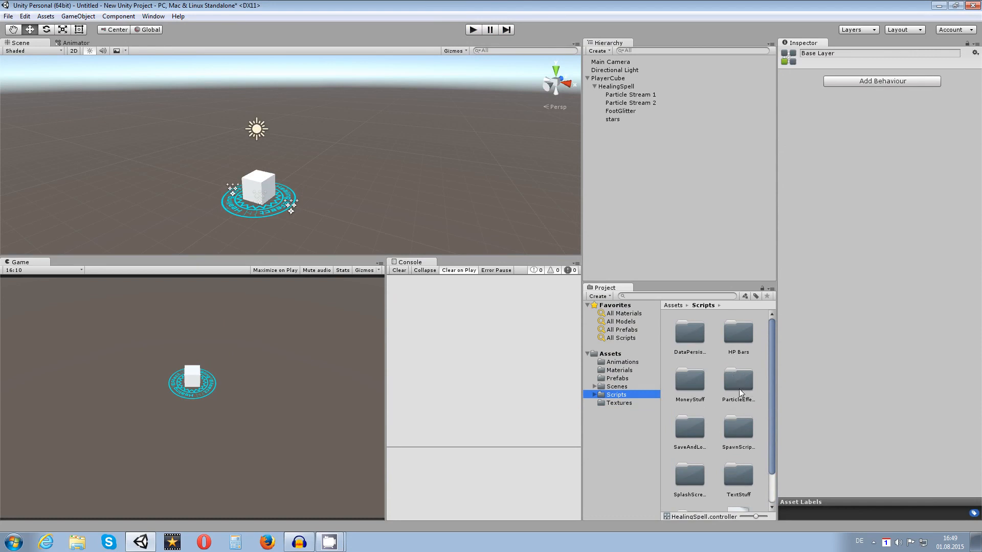
pyautogui.doubleClick(739, 392)
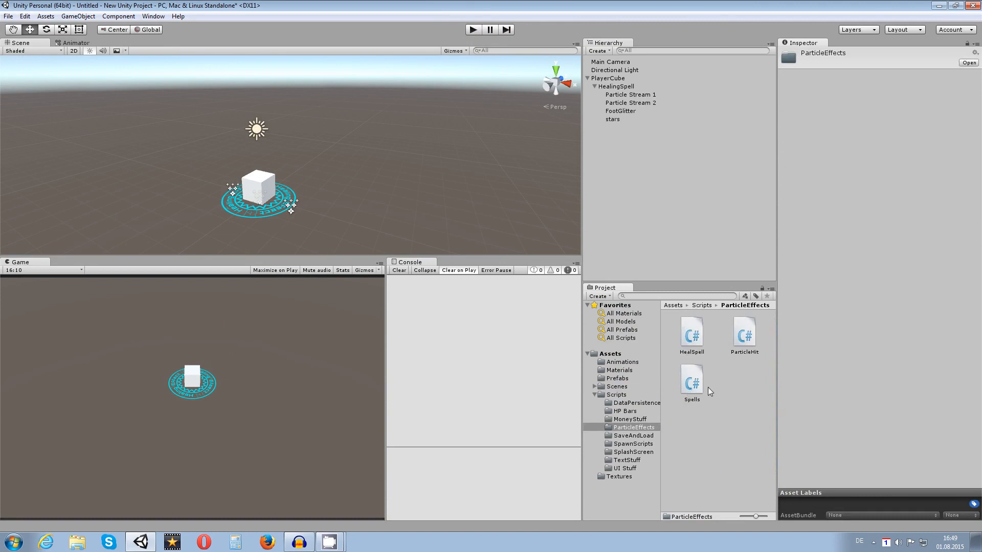
# Create a new C# script named SpellManager in the ParticleEffects folder.
pyautogui.rightClick(706, 414)
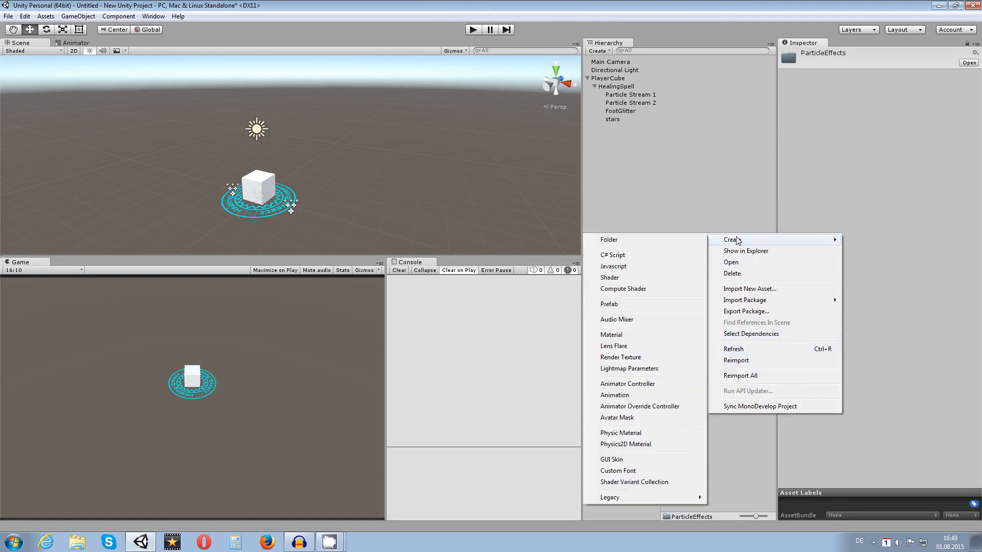
pyautogui.click(735, 427)
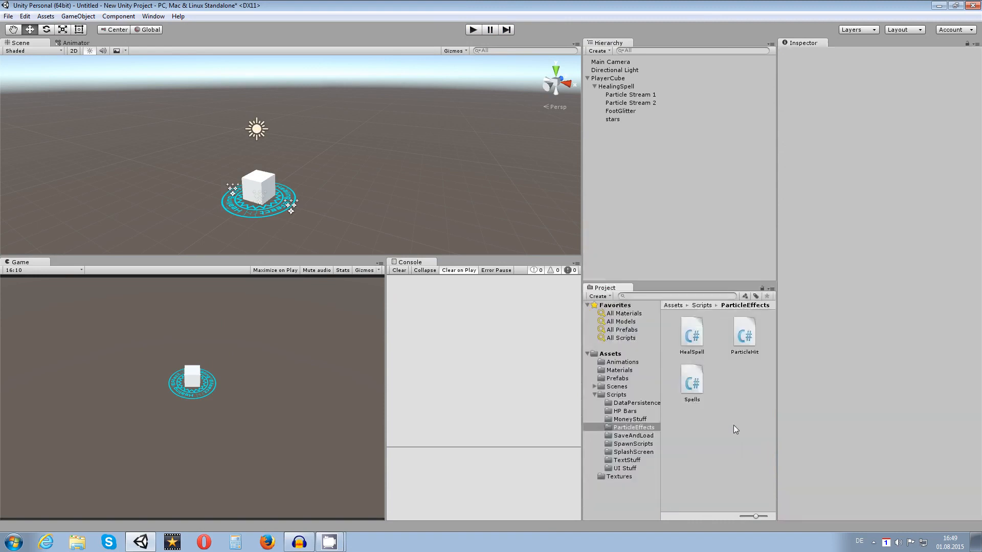
pyautogui.rightClick(722, 381)
pyautogui.moveTo(744, 203)
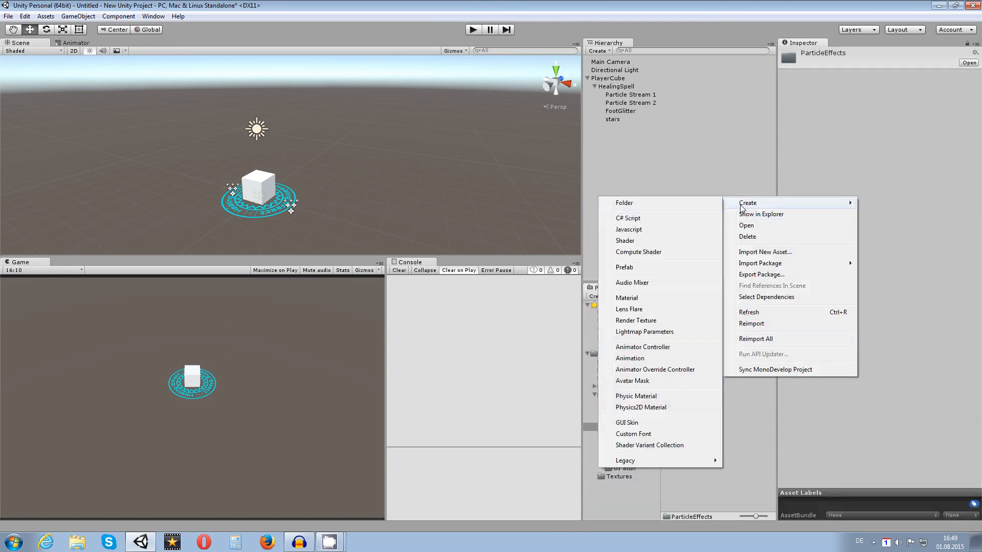
pyautogui.click(634, 218)
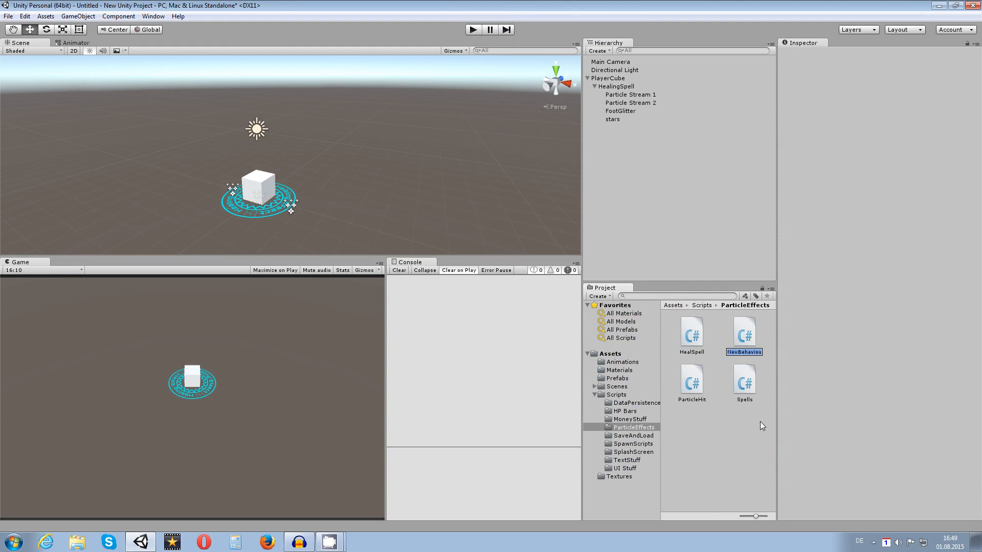
pyautogui.write('Spellman')
pyautogui.press('BackSpace')
pyautogui.press('BackSpace')
pyautogui.press('BackSpace')
pyautogui.write('Maan')
pyautogui.press('BackSpace')
pyautogui.press('BackSpace')
pyautogui.write('nager')
pyautogui.press('Return')
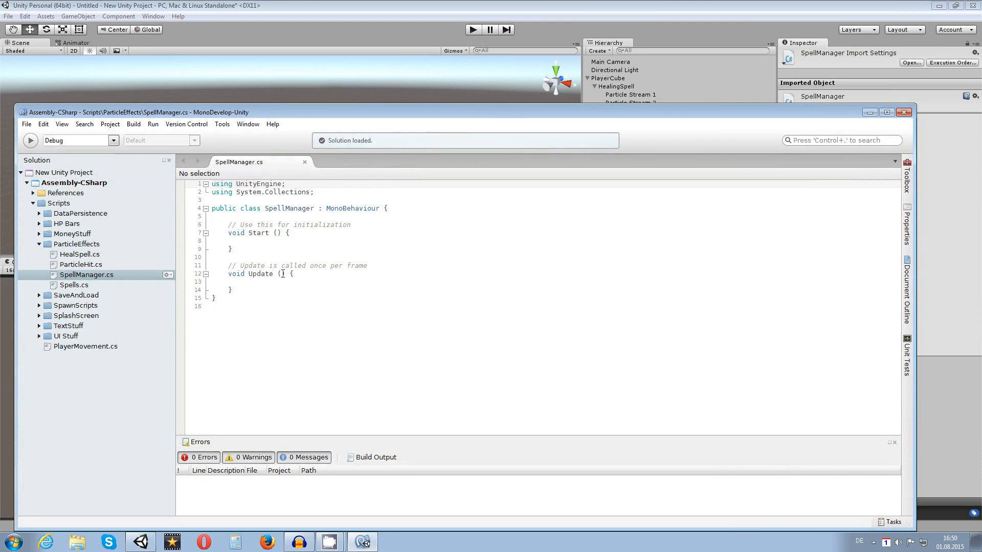
# In MonoDevelop, delete SpellManager's Start and Update methods with their comments and declare the array "public GameObject[] spells;".
pyautogui.moveTo(251, 287); pyautogui.dragTo(210, 225)
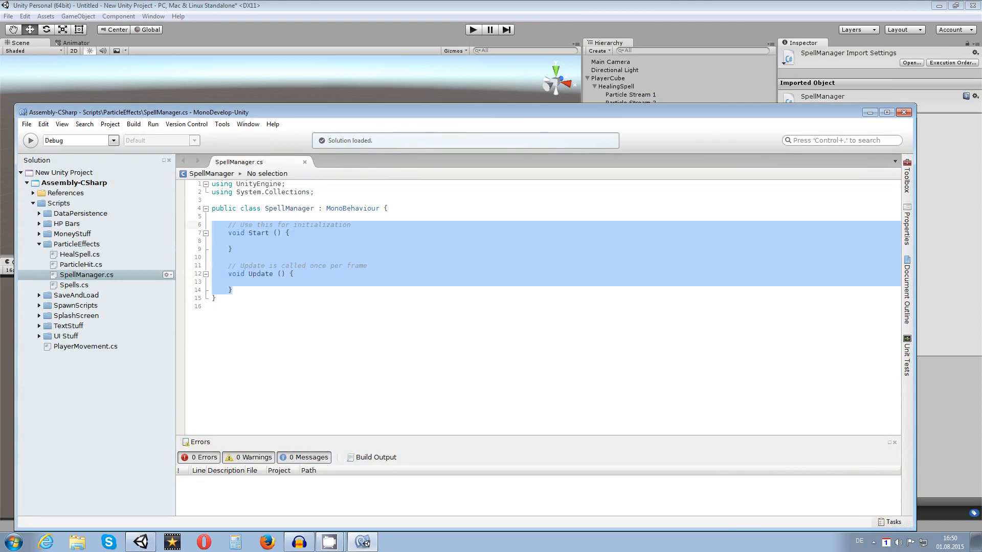
pyautogui.press('BackSpace')
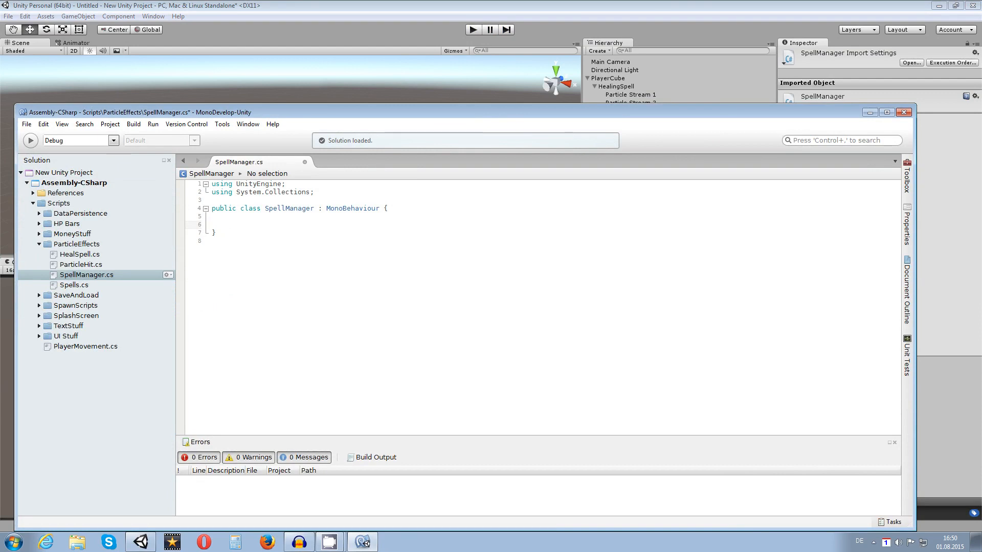
pyautogui.write('public ')
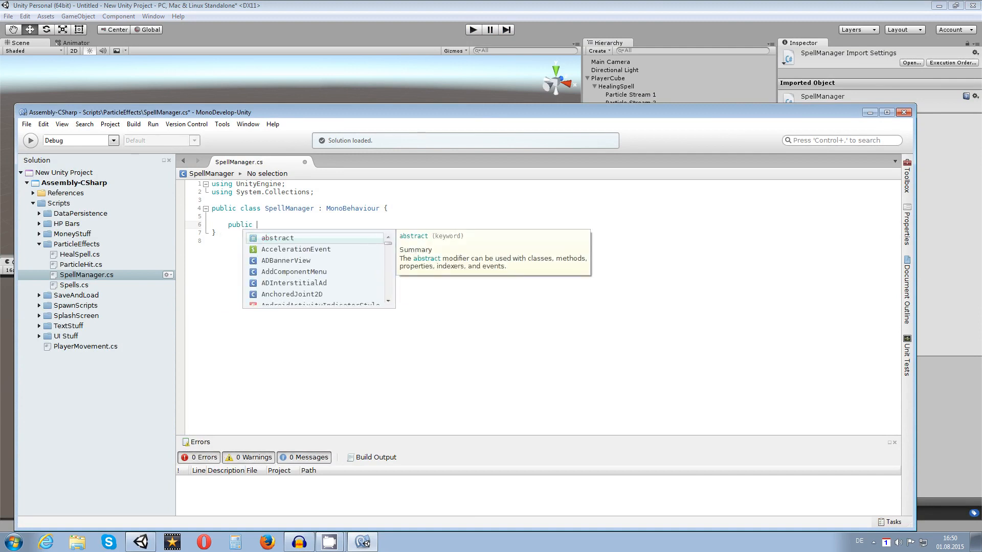
pyautogui.write('Game')
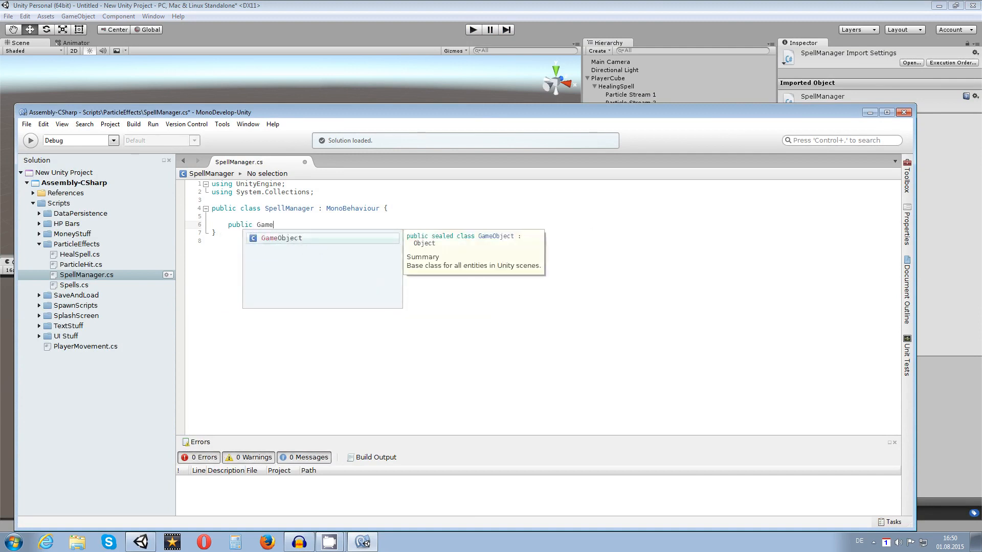
pyautogui.press('Return')
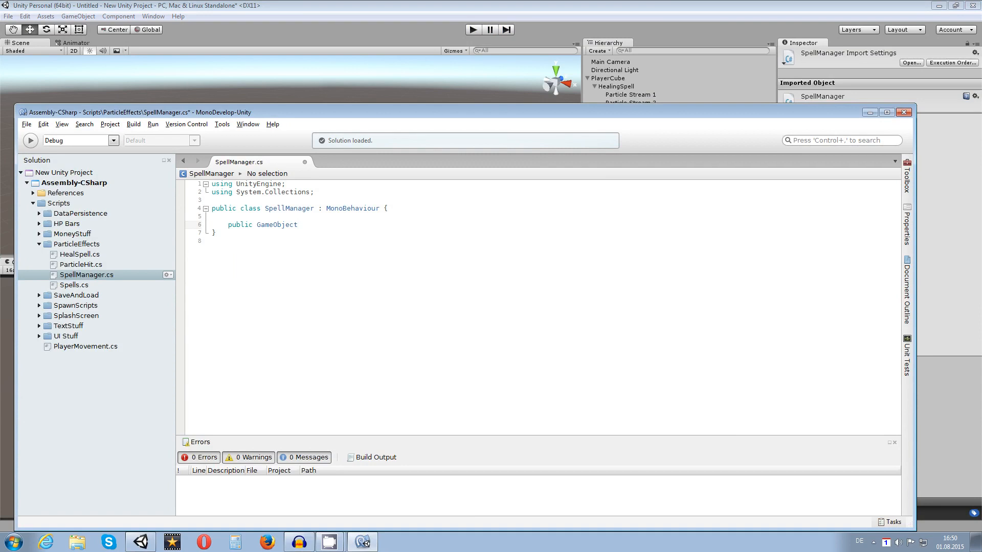
pyautogui.write('[]')
pyautogui.write('spells;')
pyautogui.press('Return')
pyautogui.press('Return')
# Declare a public void method named CastSpell below the spells array.
pyautogui.write('voi')
pyautogui.press('BackSpace')
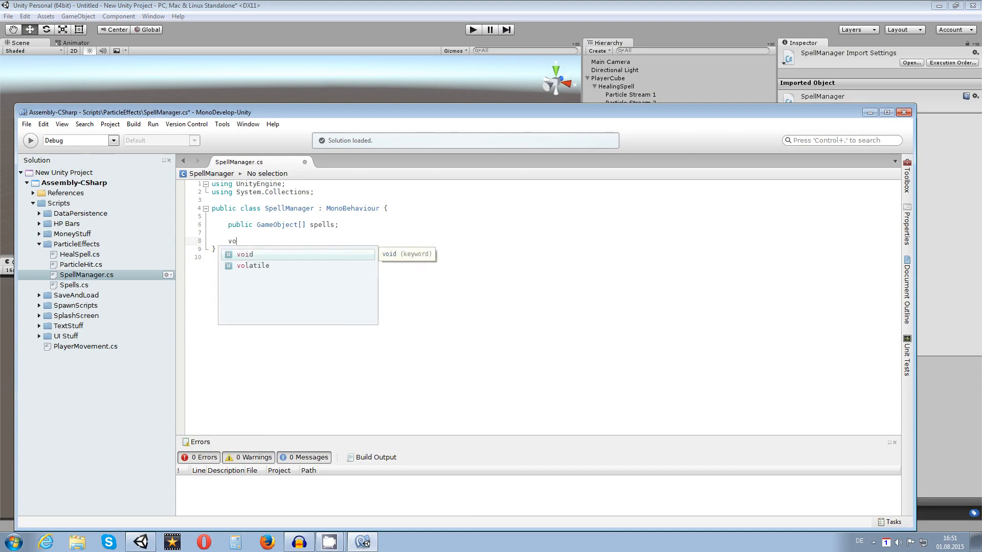
pyautogui.press('BackSpace')
pyautogui.press('BackSpace')
pyautogui.write('publ')
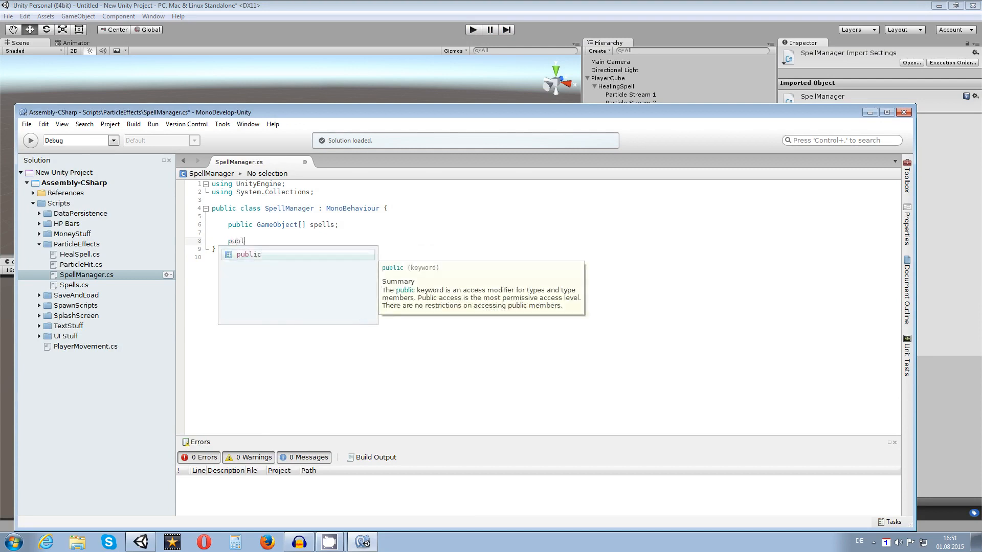
pyautogui.write('ic void ')
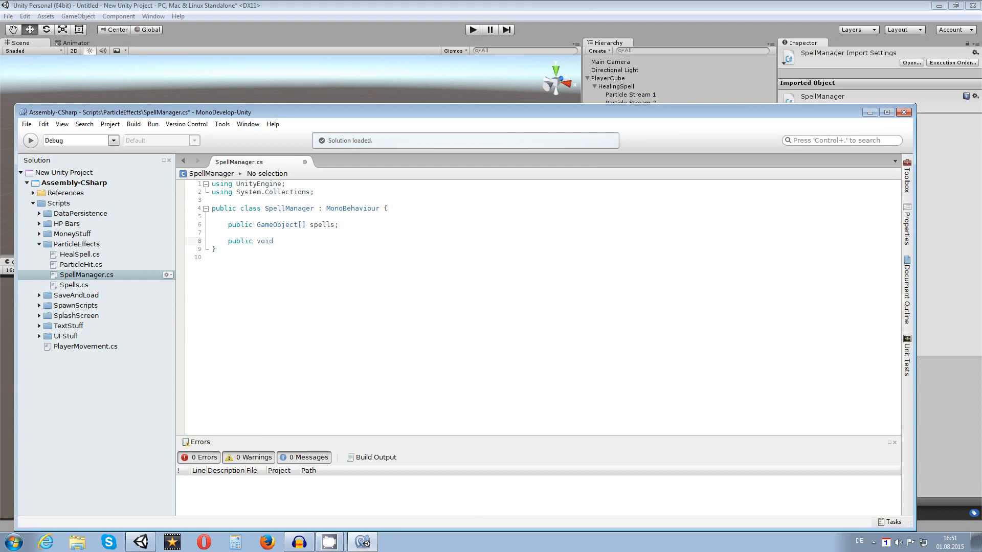
pyautogui.write('Spell')
pyautogui.press('BackSpace')
pyautogui.press('BackSpace')
pyautogui.press('BackSpace')
pyautogui.press('BackSpace')
pyautogui.press('BackSpace')
pyautogui.write('Cast')
pyautogui.press('BackSpace')
pyautogui.press('BackSpace')
pyautogui.press('BackSpace')
pyautogui.press('BackSpace')
pyautogui.write('CastSpell()')
# Give the CastSpell method an int parameter named curSpell.
pyautogui.press('Left')
pyautogui.write('int')
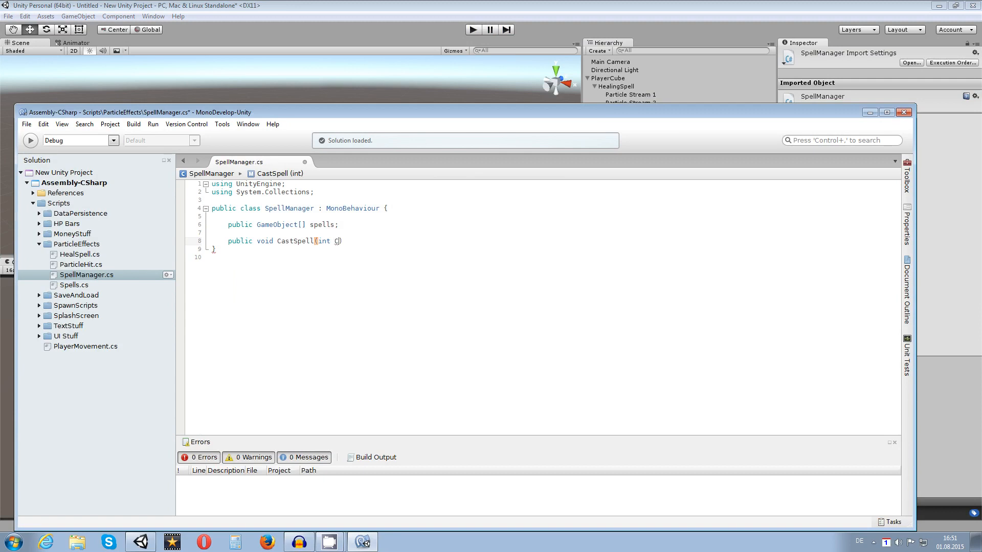
pyautogui.write('cur_Spell')
pyautogui.press('BackSpace')
pyautogui.press('End')
# Add CastSpell's opening and closing braces with an empty line between them, and move the code window slightly lower.
pyautogui.press('Return')
pyautogui.write('{')
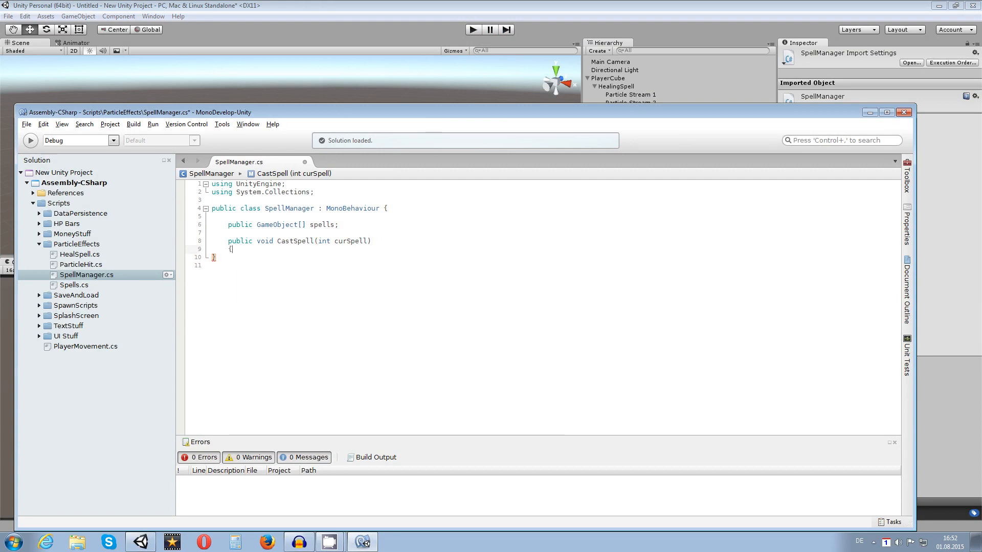
pyautogui.press('Return')
pyautogui.press('Return')
pyautogui.write('}')
pyautogui.click(257, 263)
pyautogui.press('Up')
pyautogui.moveTo(333, 110); pyautogui.dragTo(345, 147)
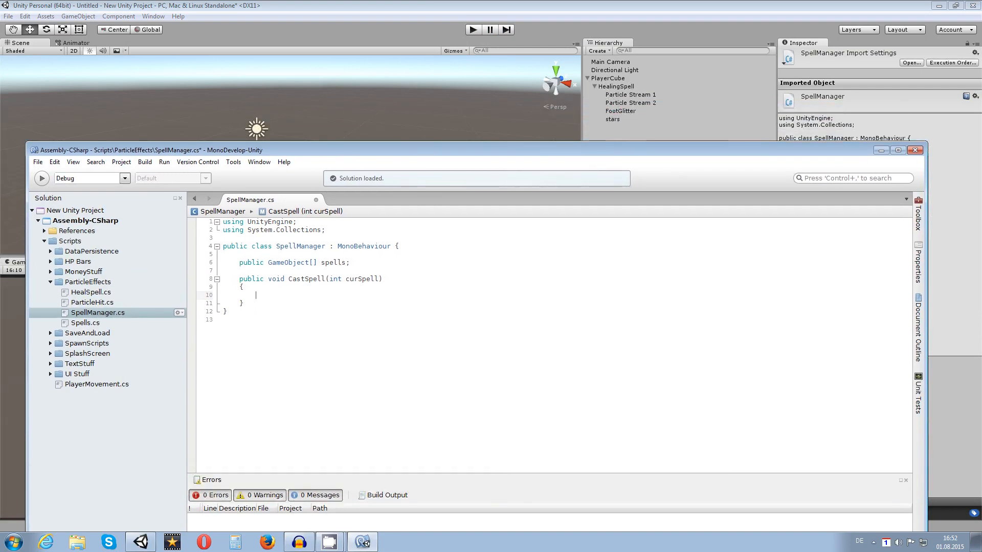
pyautogui.write('spells')
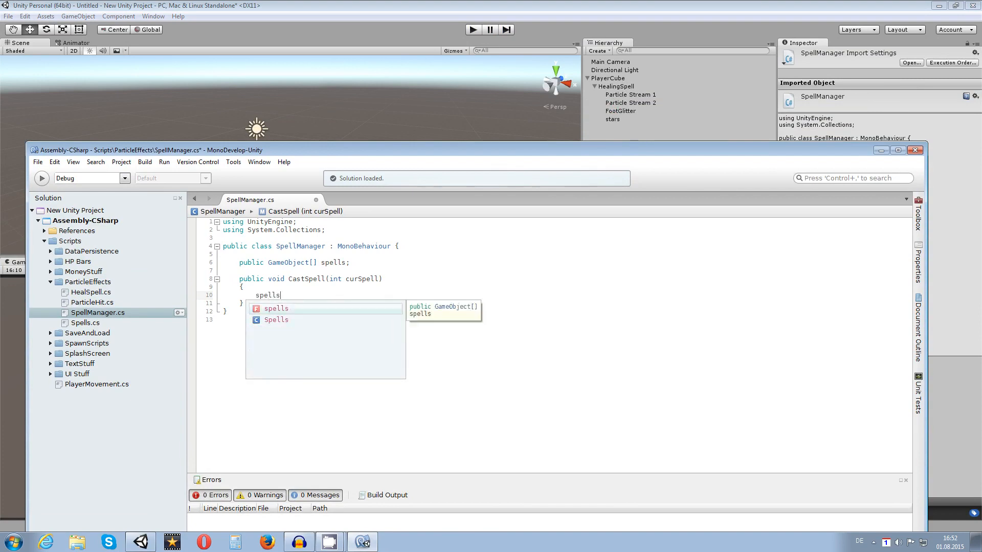
pyautogui.write('.')
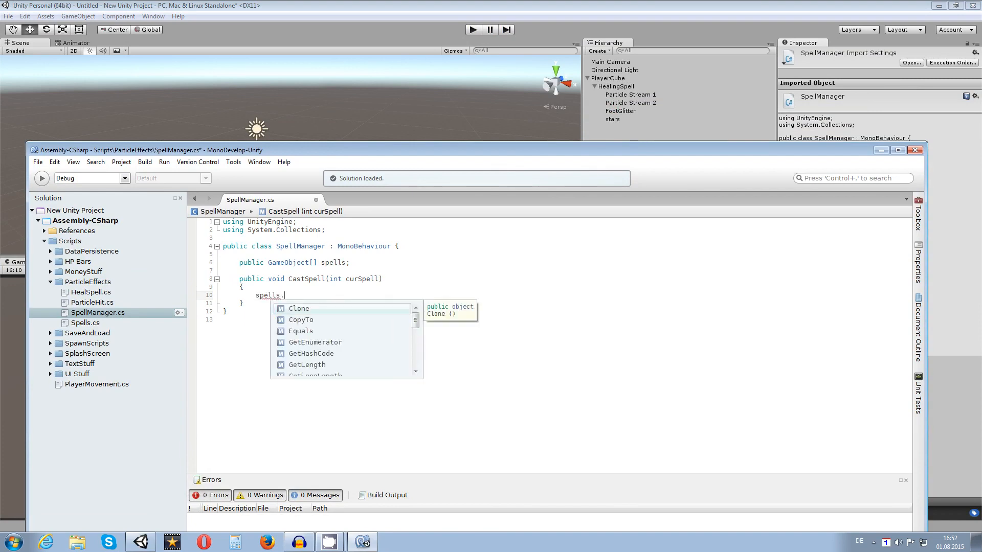
pyautogui.write('get')
pyautogui.press('Up')
pyautogui.press('Up')
pyautogui.press('Up')
pyautogui.press('Up')
pyautogui.press('Up')
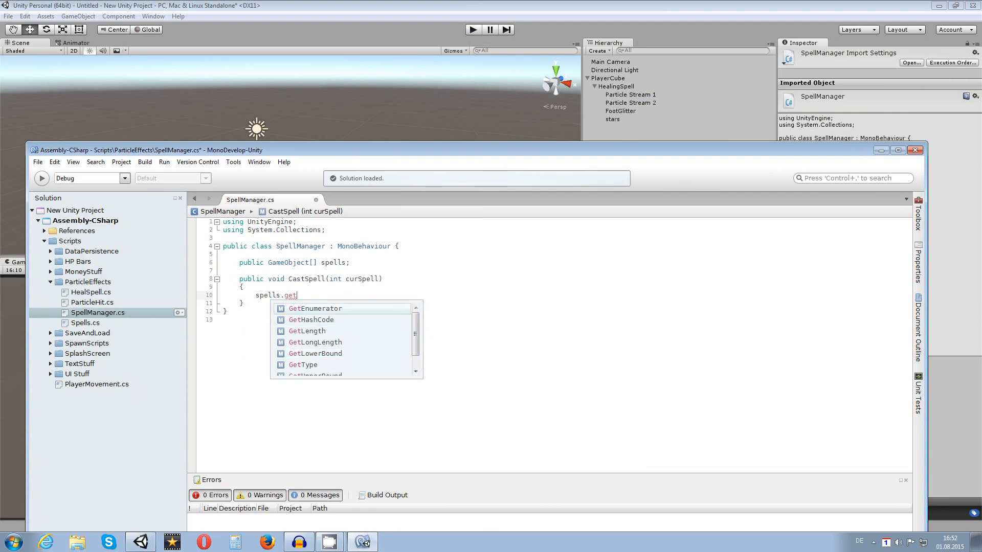
pyautogui.press('Down')
pyautogui.press('Down')
pyautogui.press('Down')
pyautogui.press('Down')
pyautogui.press('Down')
pyautogui.press('Down')
pyautogui.press('Down')
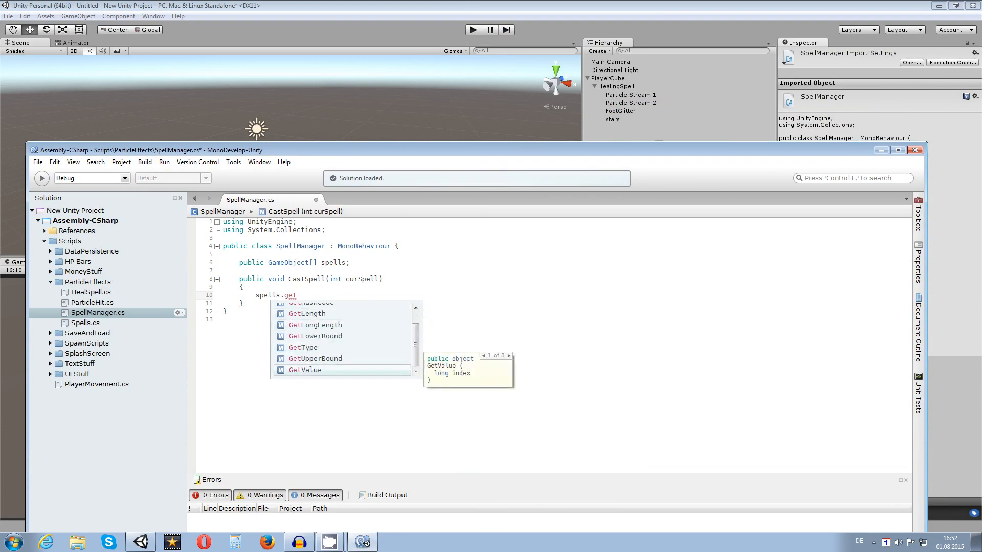
pyautogui.press('BackSpace')
pyautogui.press('BackSpace')
pyautogui.press('BackSpace')
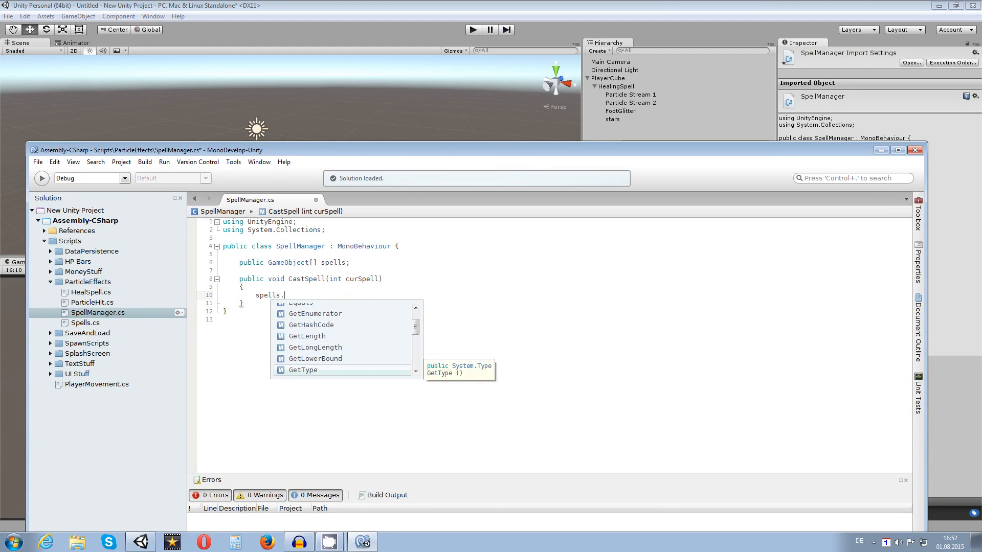
pyautogui.scroll(1, 361, 340)
pyautogui.scroll(-5, 360, 340)
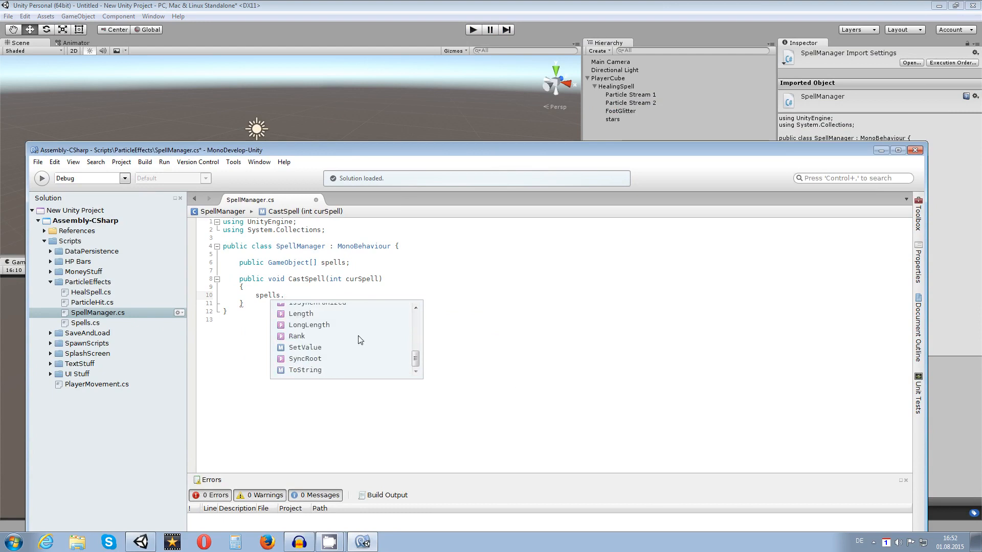
pyautogui.scroll(5, 363, 334)
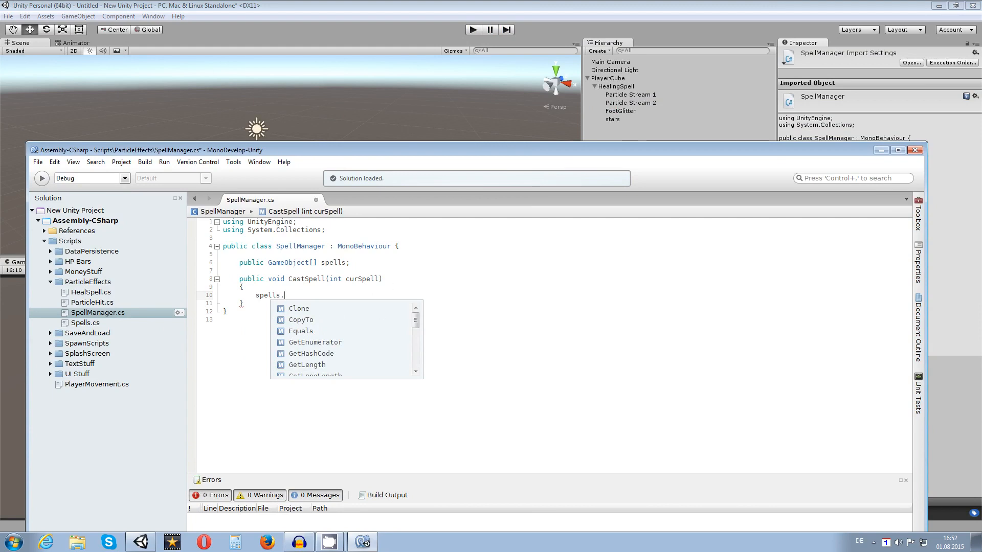
pyautogui.press('Escape')
pyautogui.hotkey('shift', 'Home')
pyautogui.press('BackSpace')
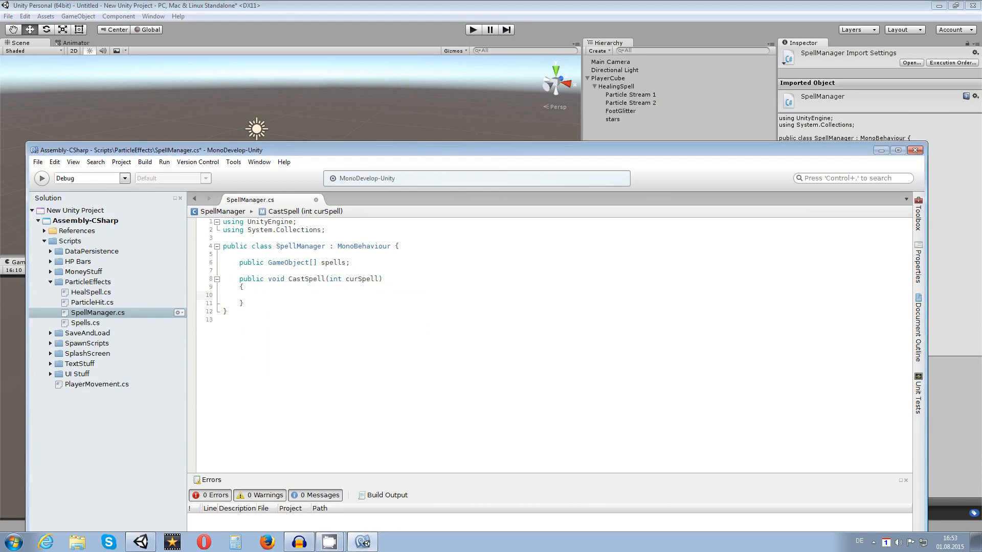
# Inside CastSpell, reference the array element "spells[curSpell]".
pyautogui.write('spells')
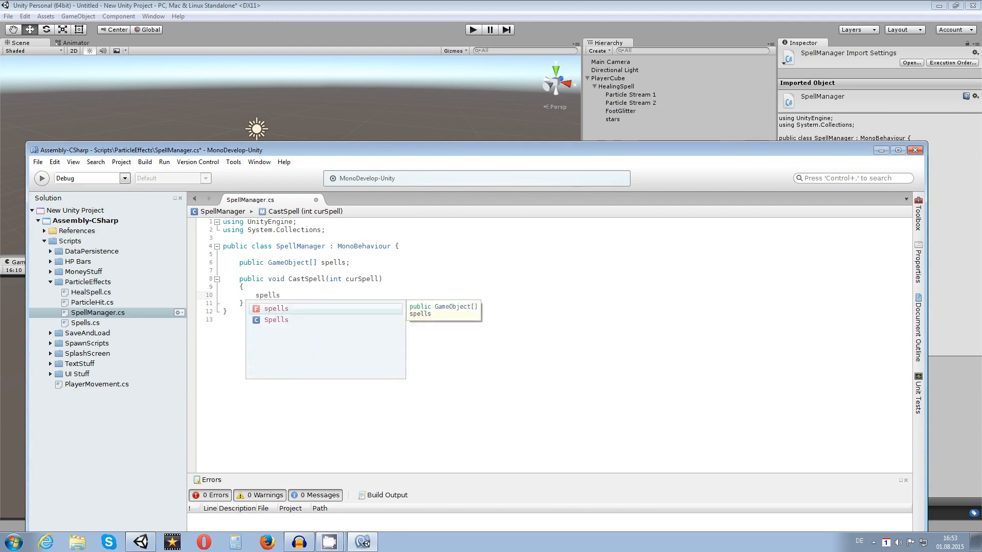
pyautogui.press('Escape')
pyautogui.write('[')
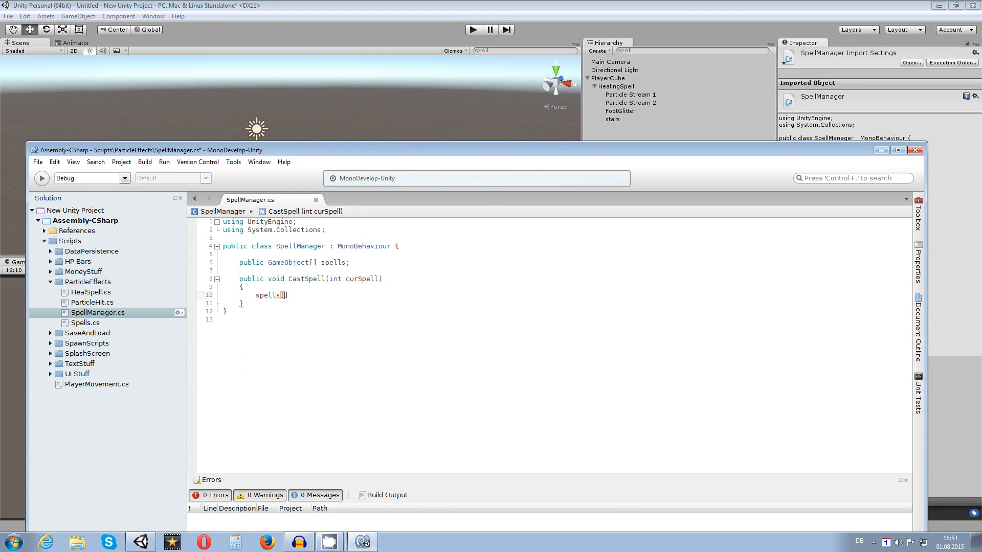
pyautogui.write('cur')
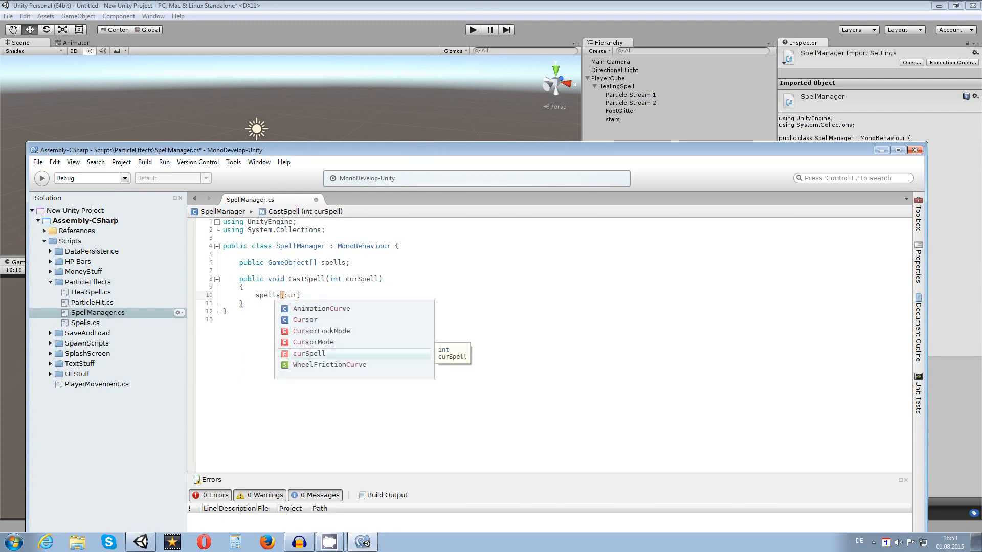
pyautogui.press('Return')
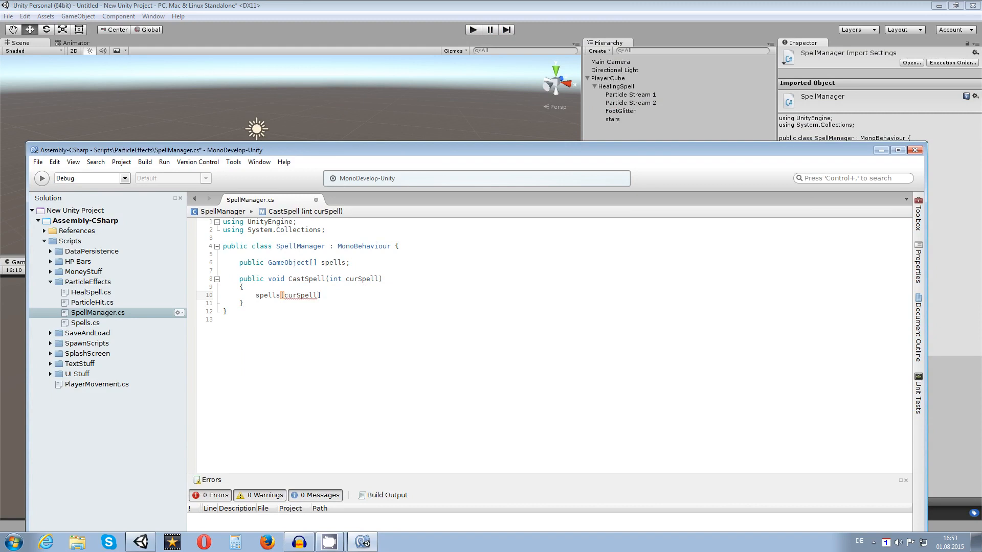
# Append ".GetComponent<Animator>()." to spells[curSpell] to access the spell's Animator.
pyautogui.write('.get')
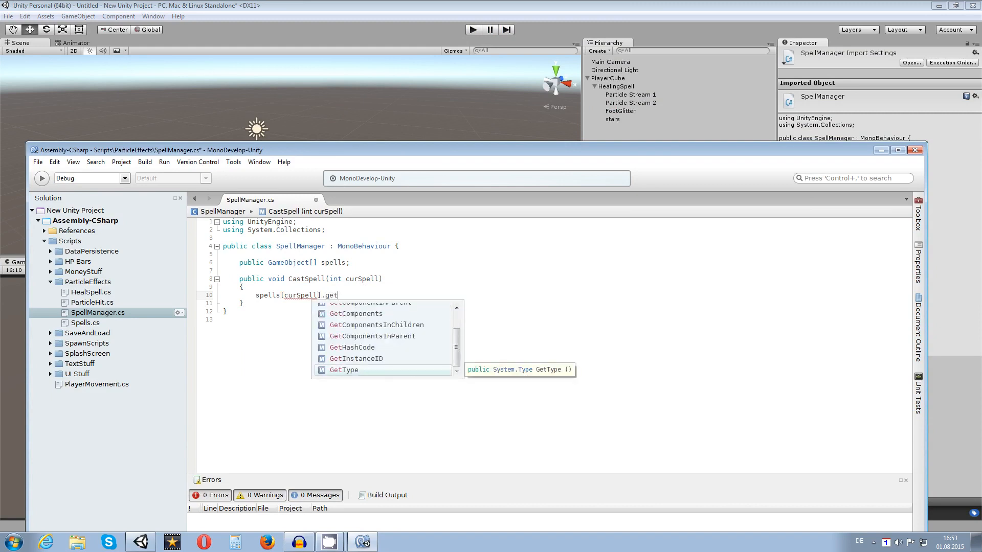
pyautogui.press('Return')
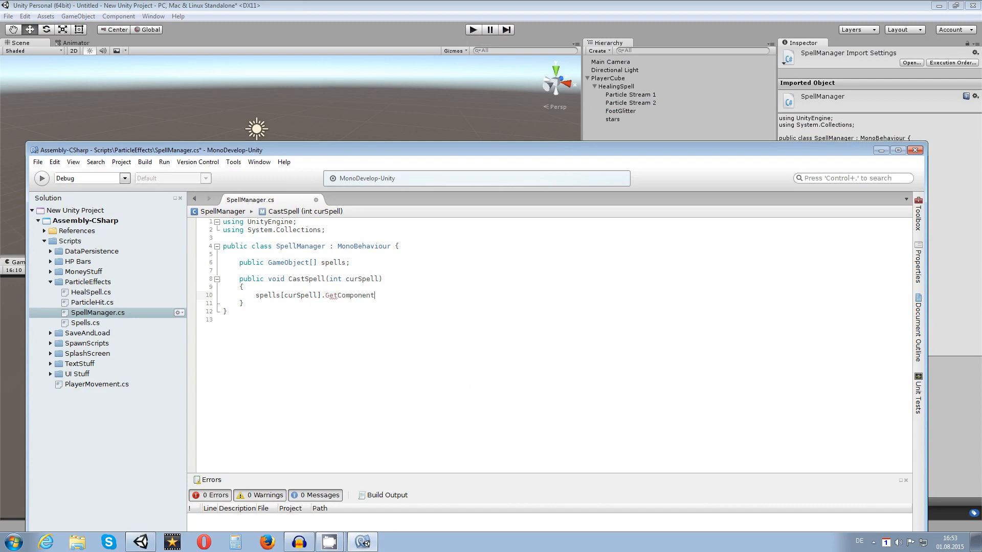
pyautogui.write('<>')
pyautogui.write('A')
pyautogui.write('nimator')
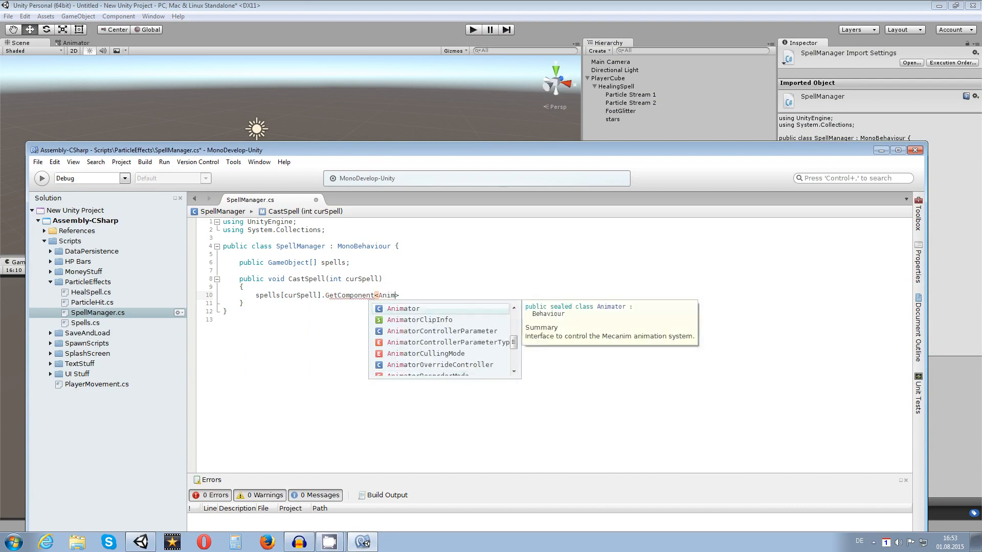
pyautogui.press('Return')
pyautogui.write('.')
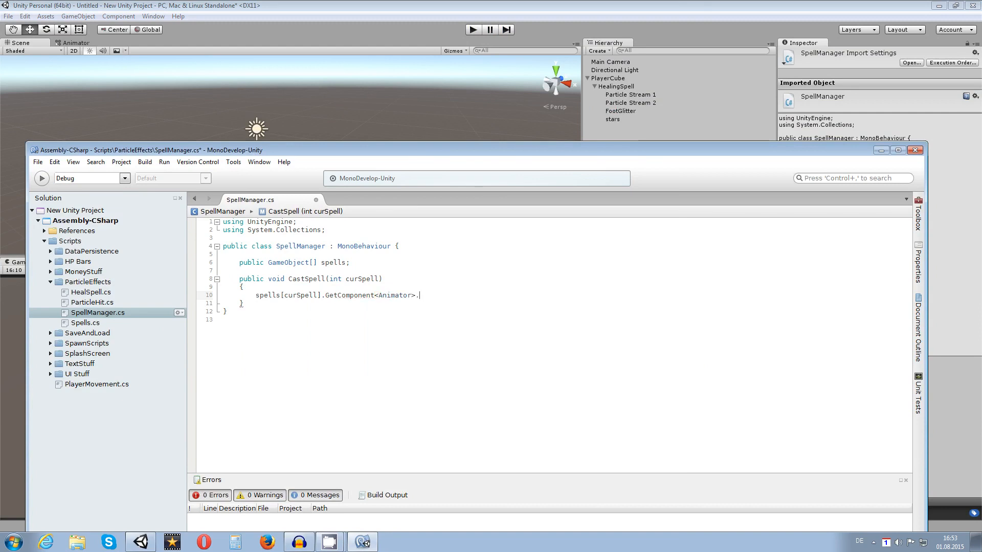
pyautogui.press('BackSpace')
pyautogui.write('().')
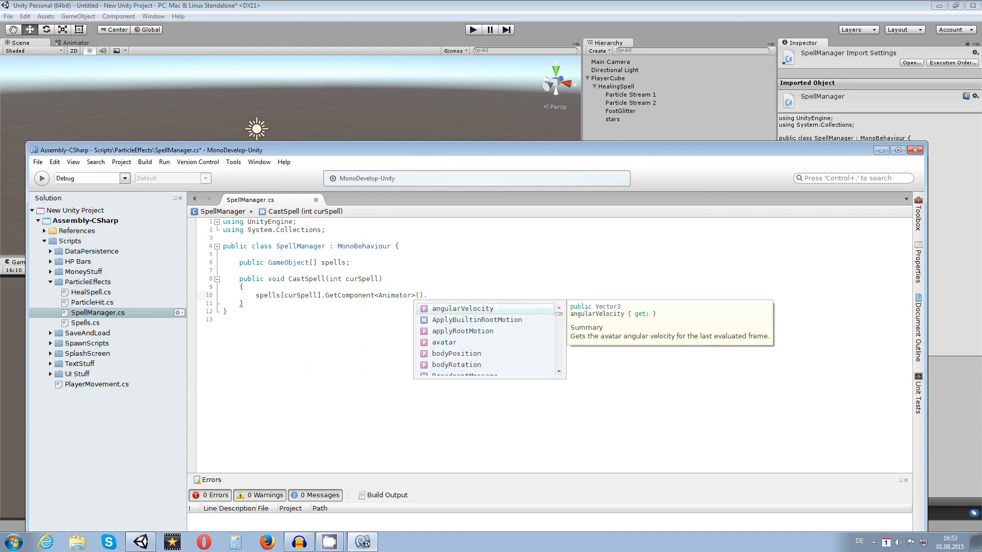
# Look through the suggested Animator members for one that can start the spell.
pyautogui.press('Down')
pyautogui.press('Down')
pyautogui.press('Down')
pyautogui.press('Down')
pyautogui.press('Down')
pyautogui.press('Down')
pyautogui.press('Down')
pyautogui.press('Down')
pyautogui.press('Down')
pyautogui.press('Down')
pyautogui.press('Down')
pyautogui.press('Down')
pyautogui.press('Down')
pyautogui.press('Down')
pyautogui.press('Down')
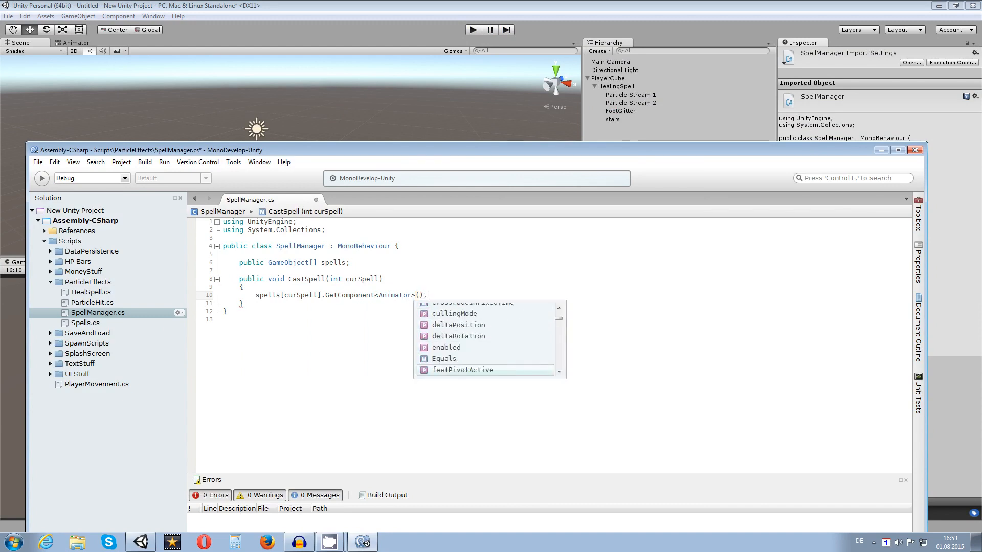
pyautogui.press('Down')
pyautogui.press('Down')
pyautogui.press('Down')
pyautogui.press('Down')
pyautogui.press('Down')
pyautogui.press('Down')
pyautogui.press('Down')
pyautogui.press('Down')
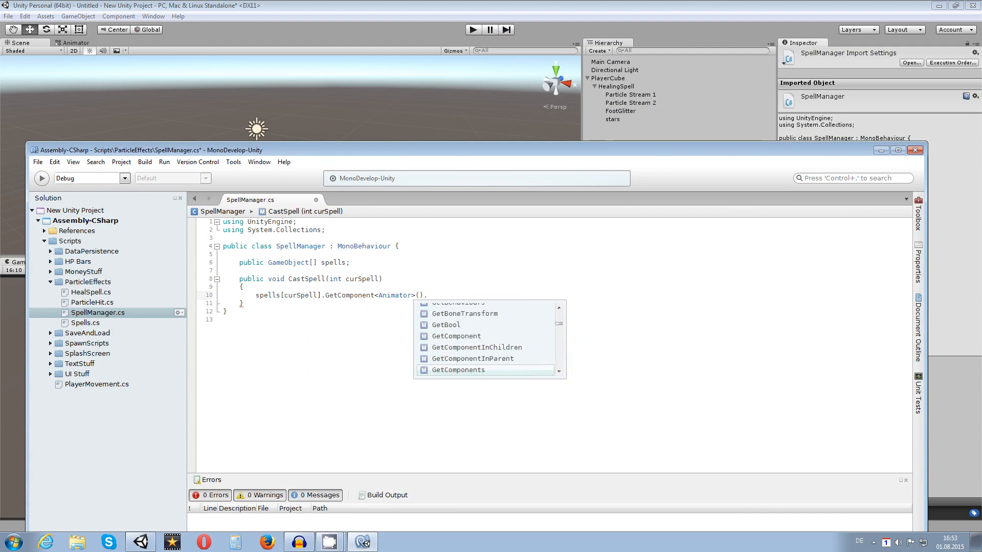
pyautogui.press('Up')
pyautogui.press('Up')
pyautogui.press('Up')
pyautogui.press('Up')
pyautogui.press('Up')
pyautogui.press('Up')
pyautogui.press('Up')
pyautogui.press('Up')
pyautogui.press('Up')
pyautogui.press('Up')
pyautogui.press('Up')
pyautogui.press('Up')
pyautogui.press('Up')
pyautogui.press('Up')
pyautogui.press('Up')
pyautogui.press('Up')
pyautogui.press('Up')
pyautogui.press('Up')
pyautogui.press('Up')
pyautogui.press('Up')
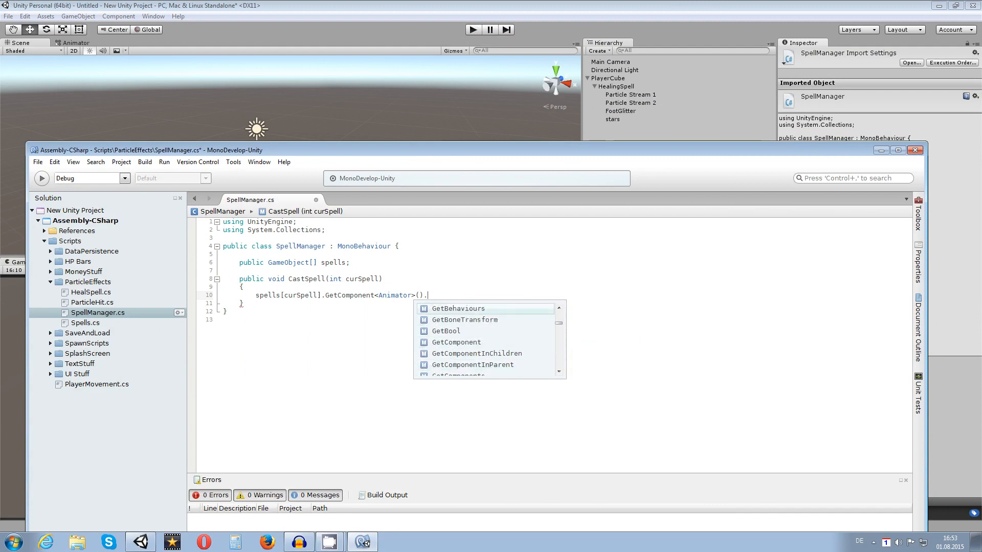
# Complete the Animator call with SetTrigger("activated").
pyautogui.write('set')
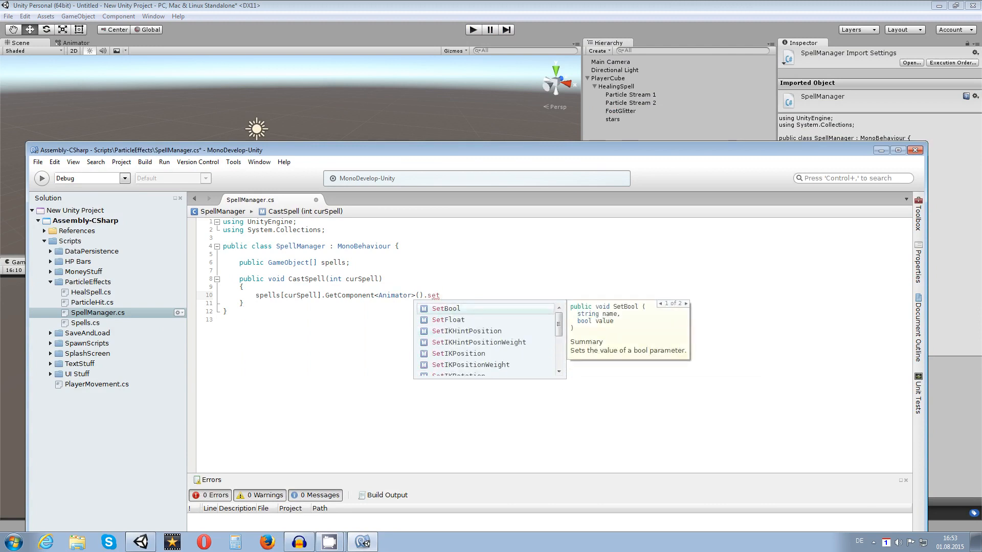
pyautogui.write('t')
pyautogui.press('Down')
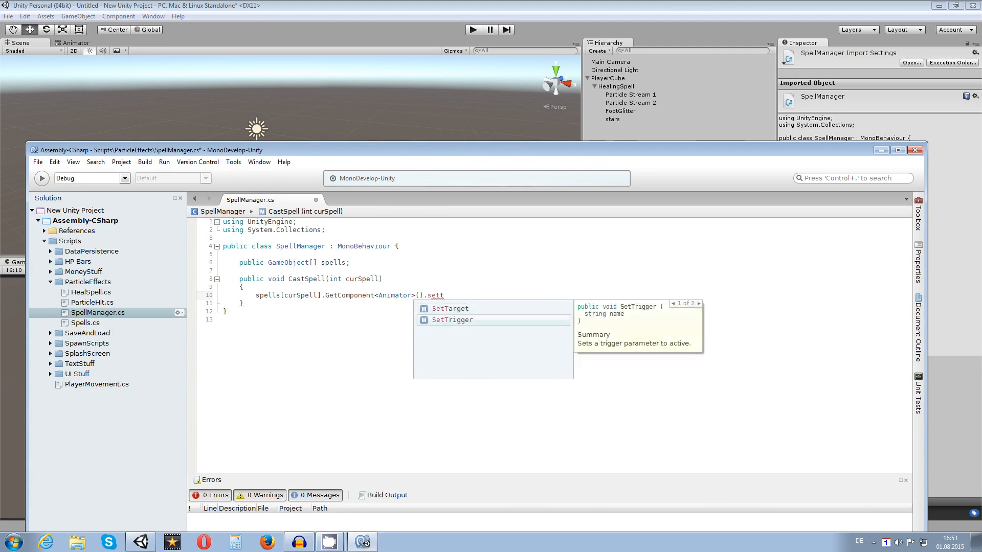
pyautogui.press('Return')
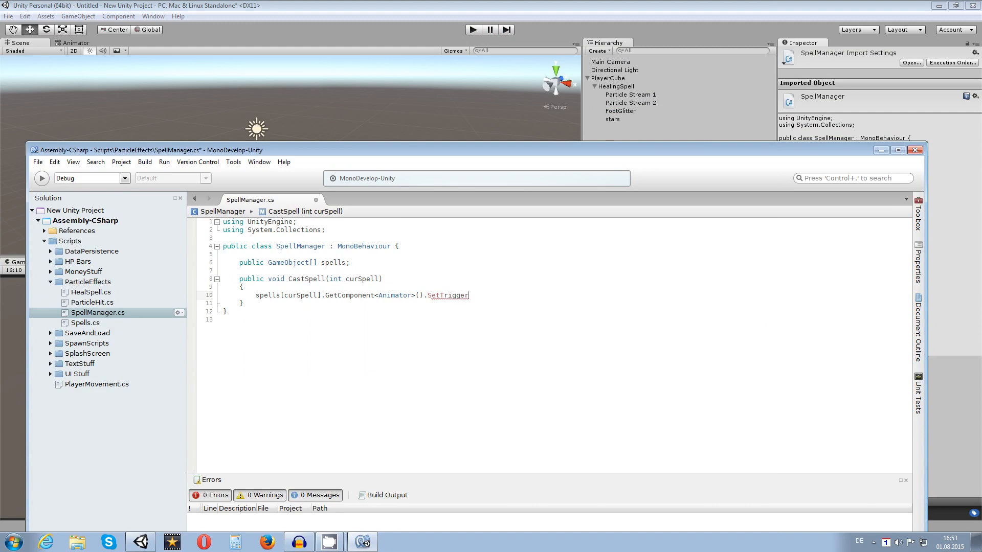
pyautogui.write('(')
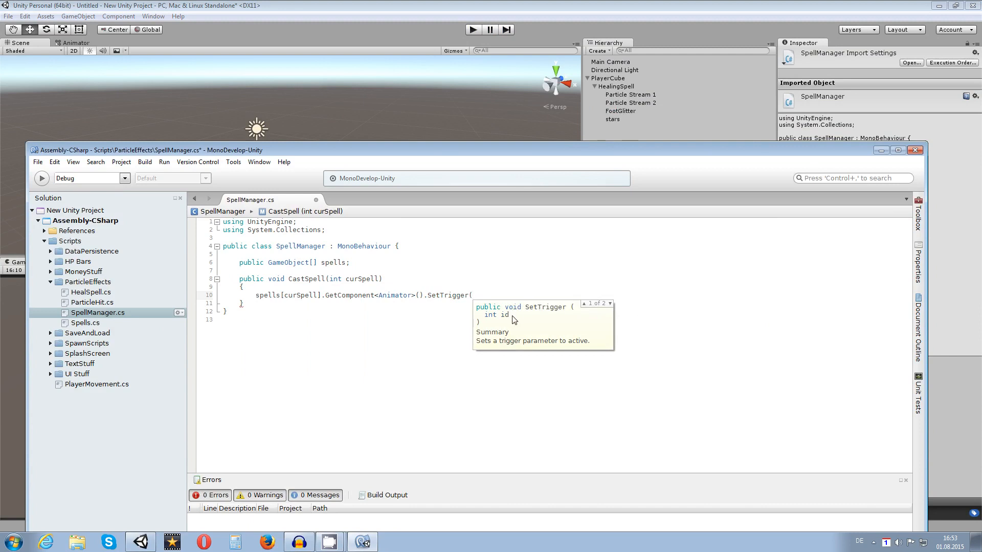
pyautogui.press('Down')
pyautogui.write('ted")')
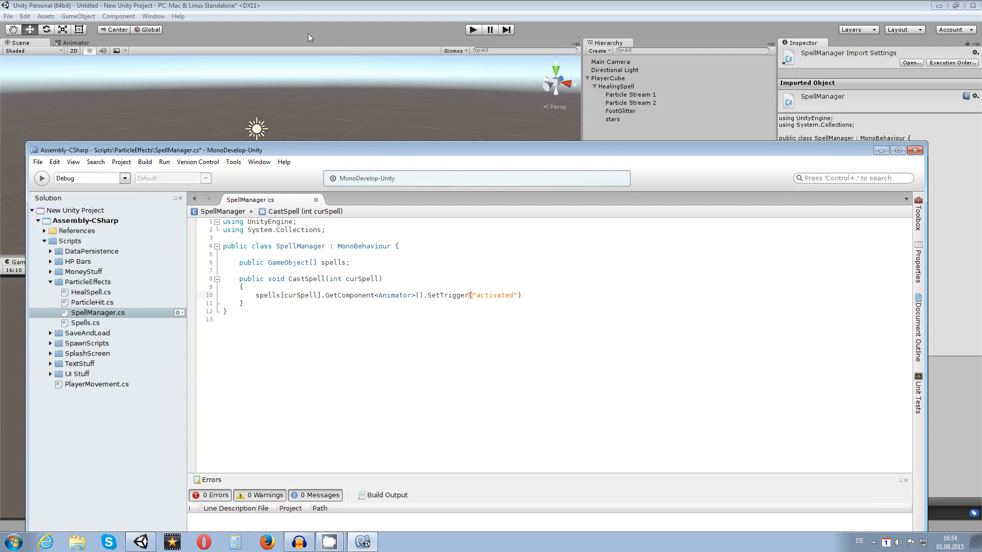
# Check the trigger parameter's name in Unity's Animator and return to the SpellManager script in MonoDevelop.
pyautogui.click(76, 41)
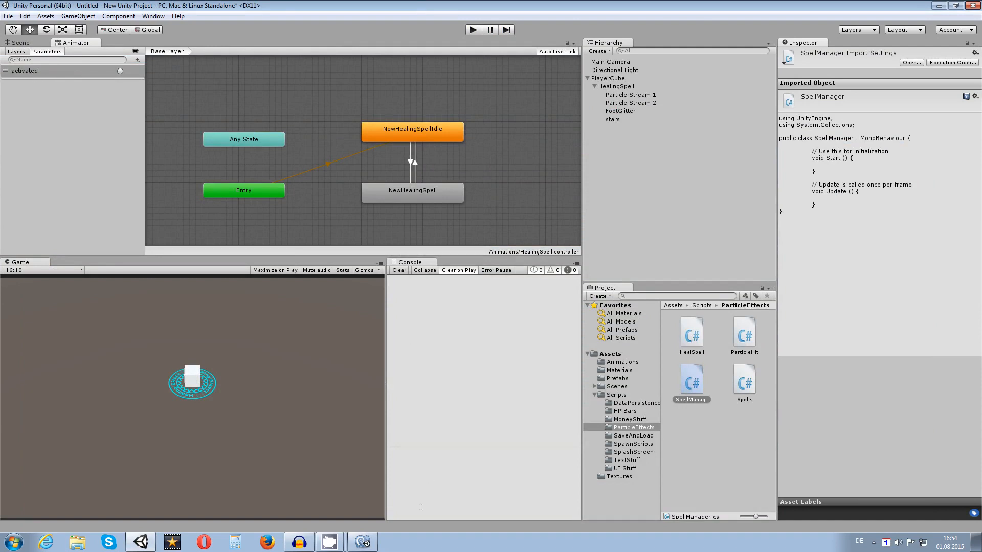
pyautogui.click(371, 541)
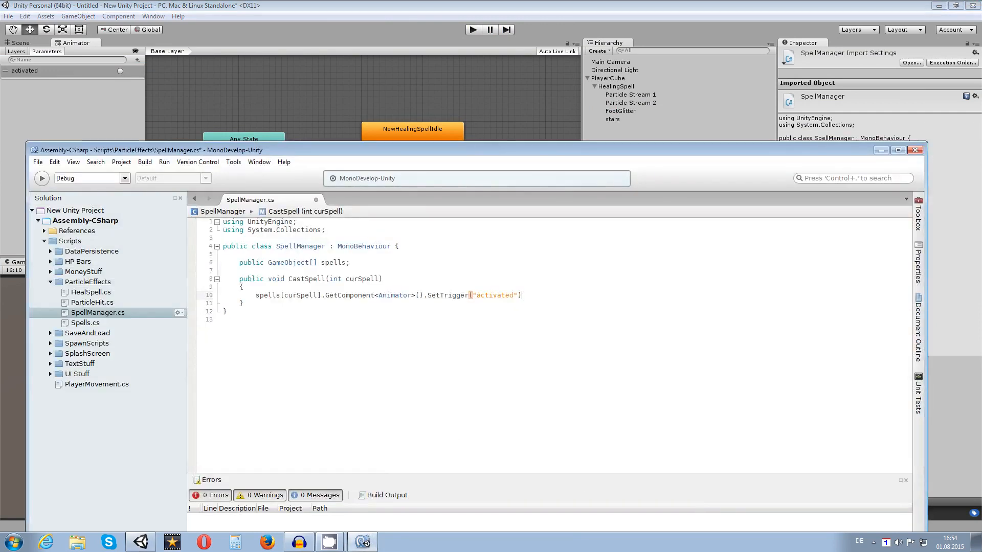
pyautogui.write('.')
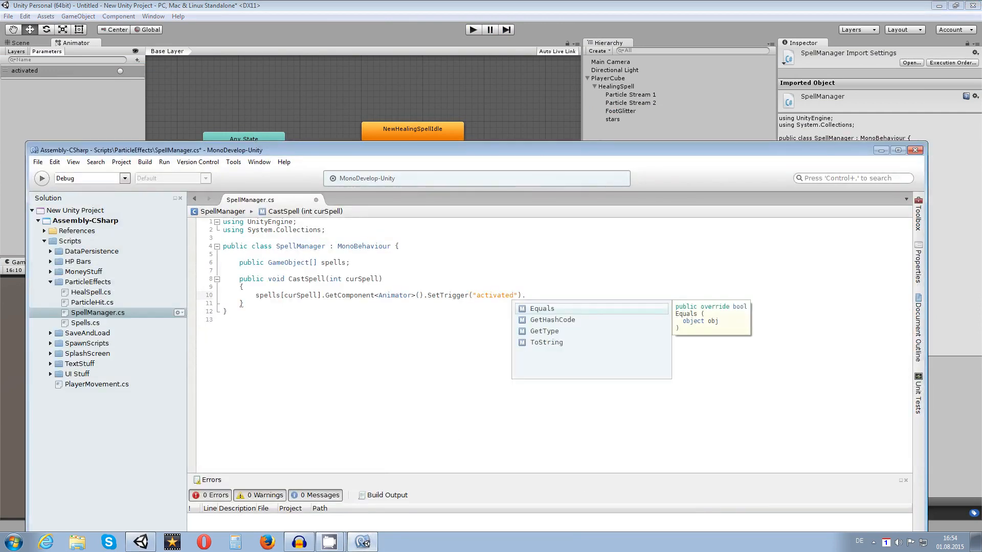
pyautogui.press('BackSpace')
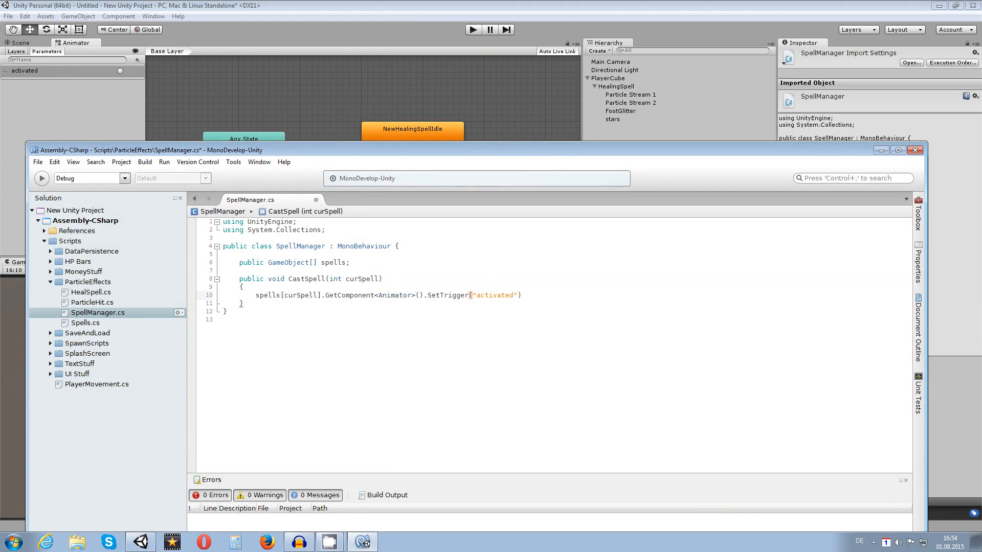
# End the SetTrigger statement with a semicolon, save SpellManager.cs and build the project.
pyautogui.write(';')
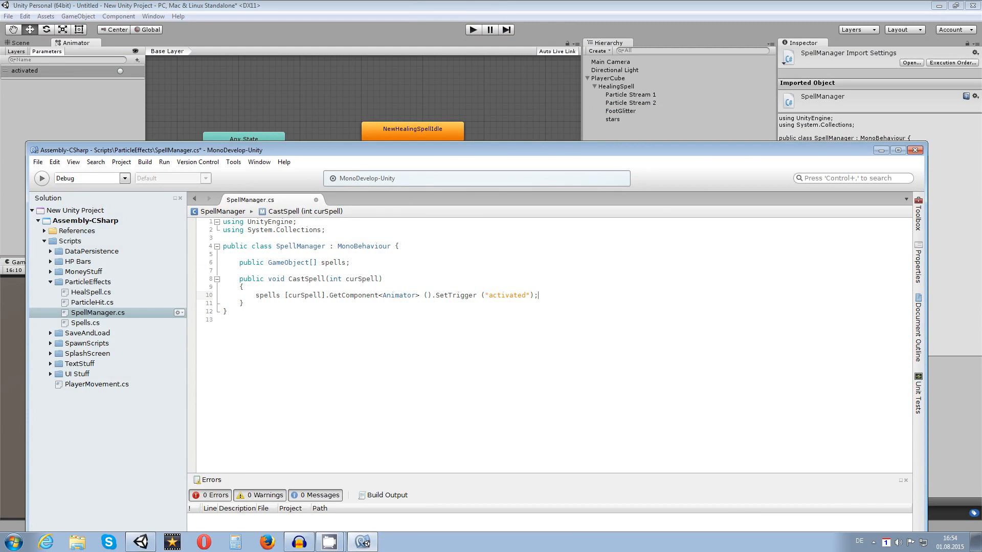
pyautogui.press('F8')
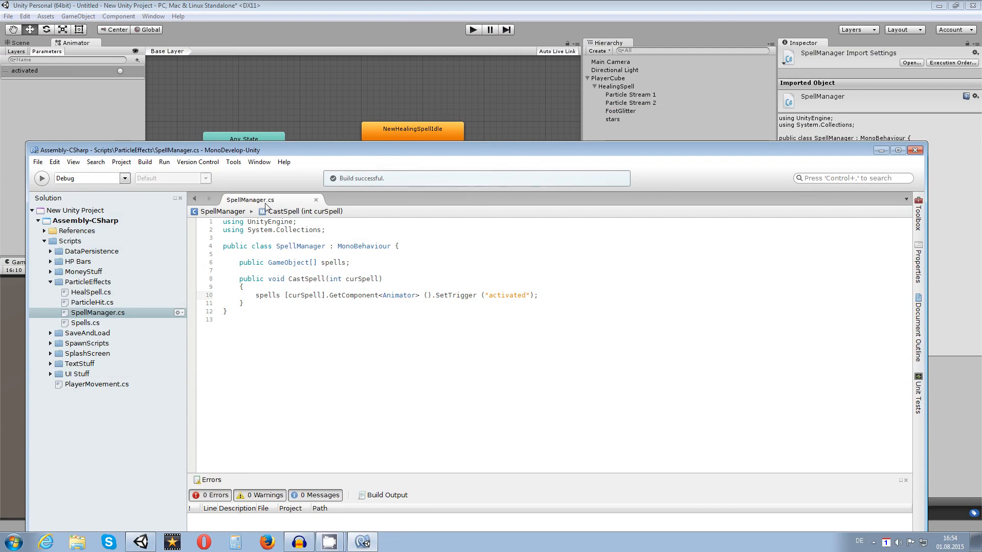
# Switch to Unity and attach the SpellManager script to PlayerCube.
pyautogui.click(399, 10)
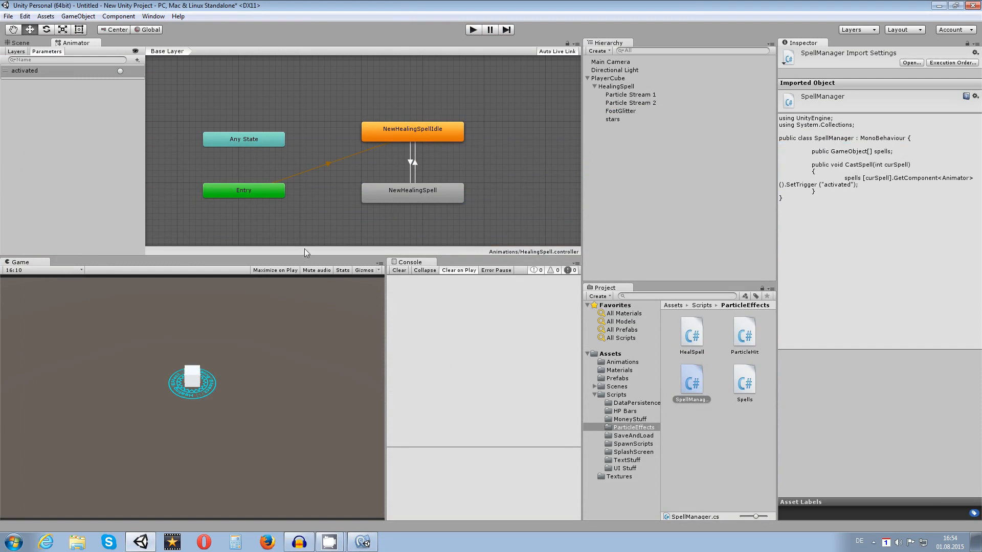
pyautogui.click(617, 79)
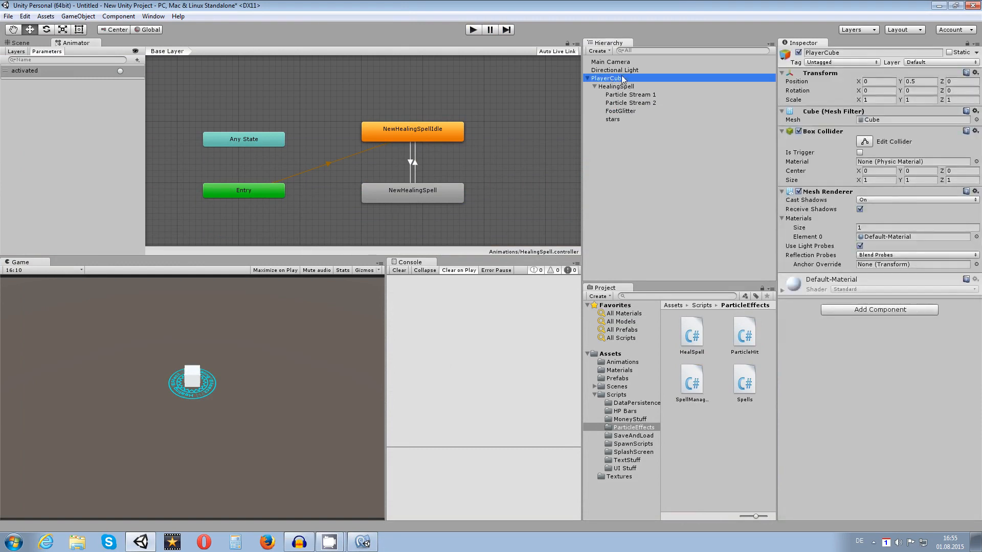
pyautogui.moveTo(698, 378); pyautogui.dragTo(830, 376)
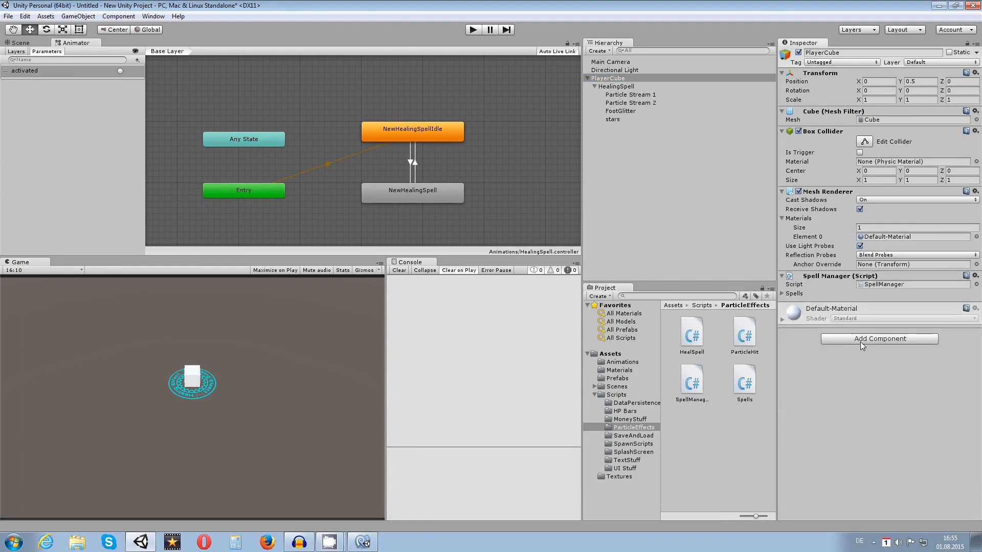
# Set the Spell Manager's Spells array size to 1 and assign HealingSpell to Element 0.
pyautogui.click(786, 295)
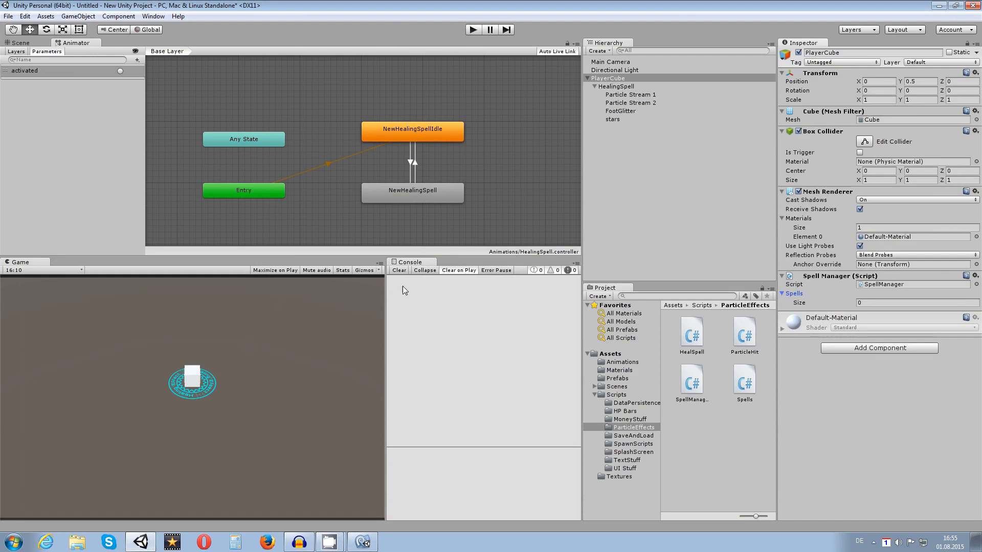
pyautogui.click(866, 302)
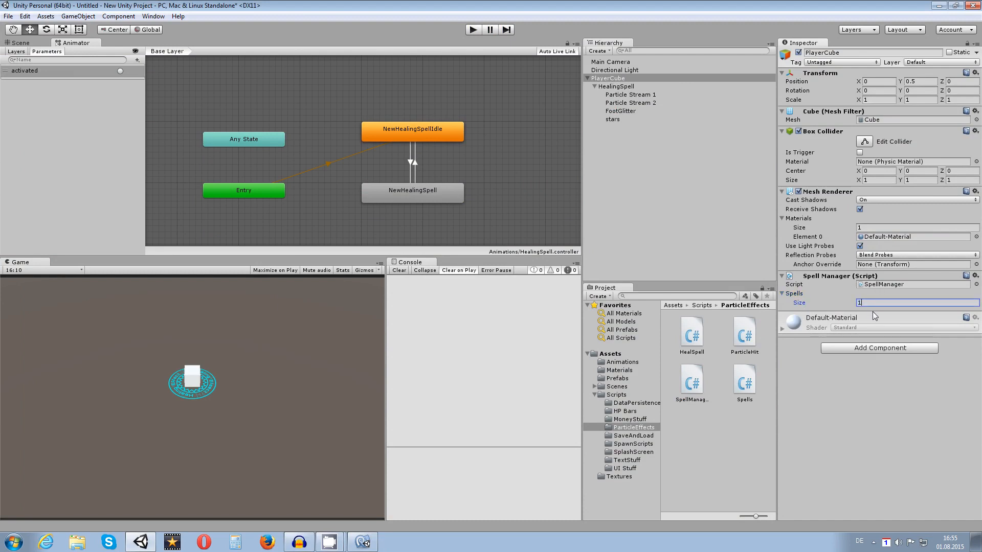
pyautogui.press('Return')
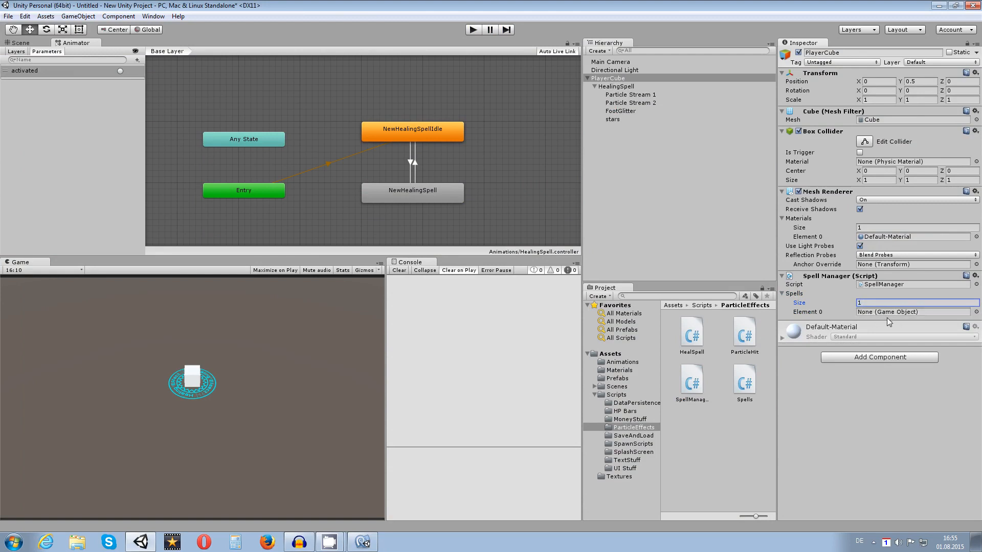
pyautogui.moveTo(626, 78)
pyautogui.mouseDown()
pyautogui.moveTo(798, 208)
pyautogui.moveTo(875, 313)
pyautogui.mouseUp()
pyautogui.click(907, 312)
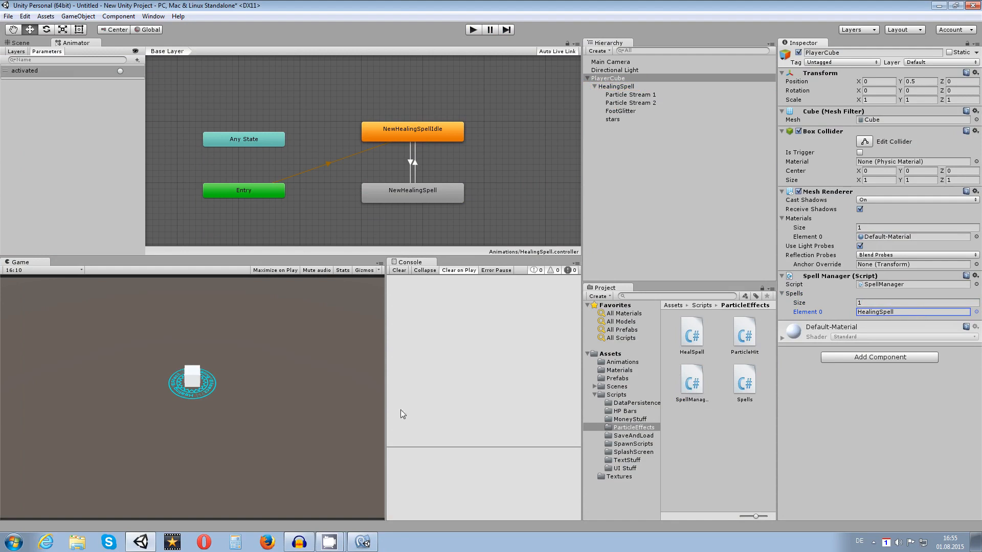
# Return to the Scene view and add a UI Canvas at the root of the Hierarchy.
pyautogui.click(36, 44)
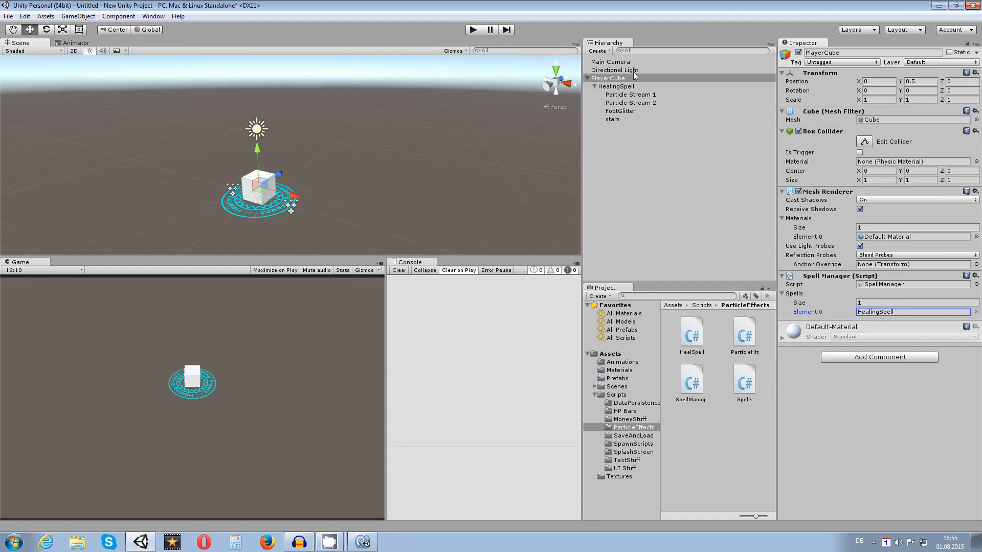
pyautogui.rightClick(639, 171)
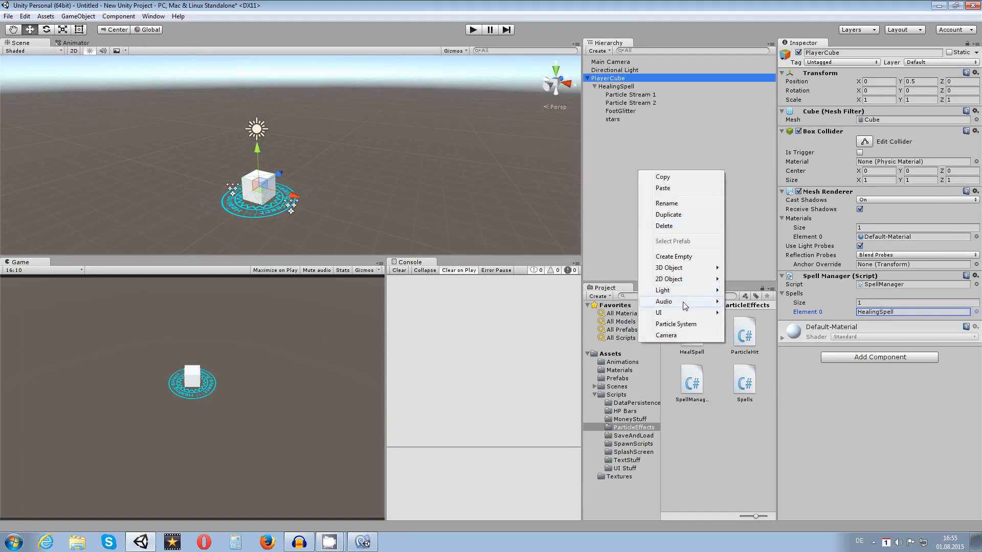
pyautogui.moveTo(682, 309)
pyautogui.click(608, 151)
pyautogui.rightClick(626, 173)
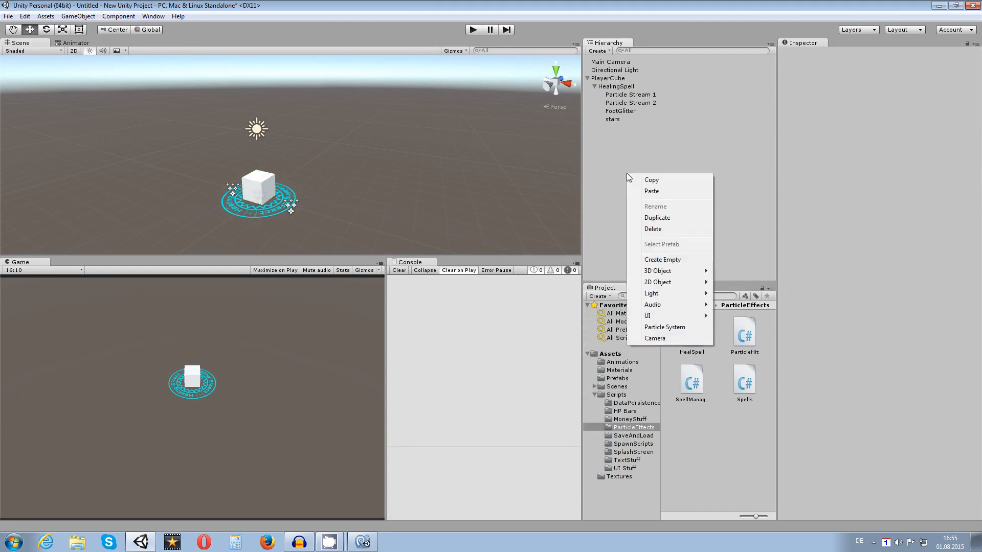
pyautogui.click(573, 416)
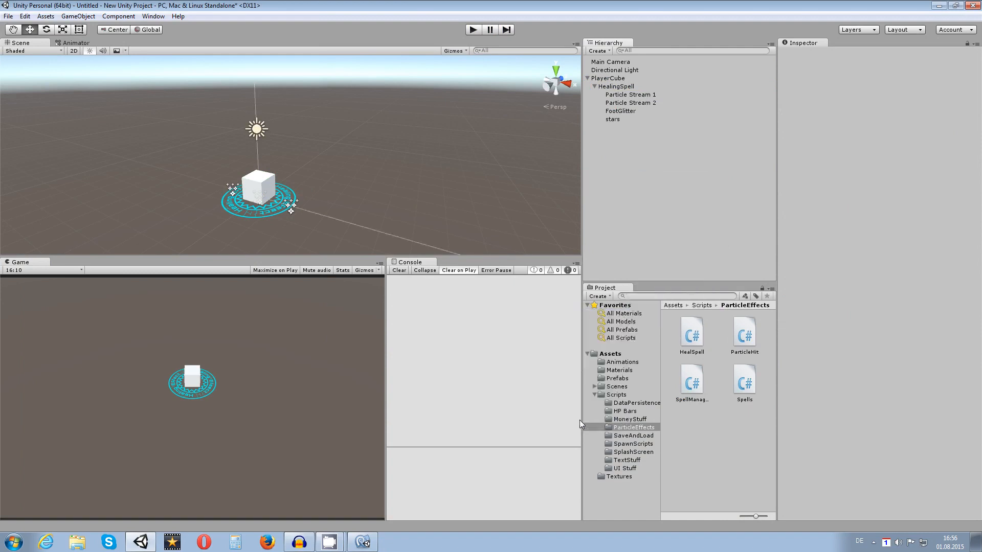
# Set the Canvas render mode to Screen Space - Camera and assign Main Camera as its camera.
pyautogui.click(909, 197)
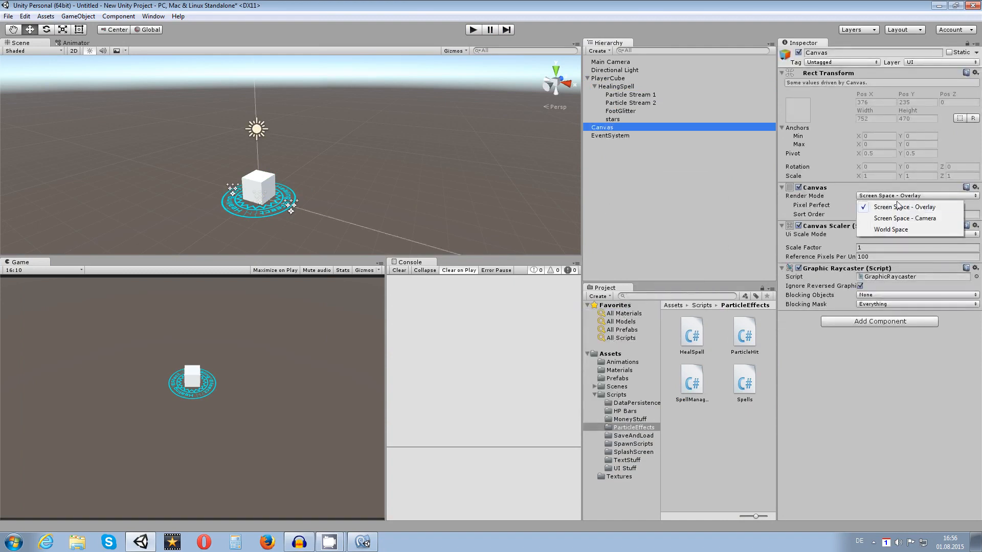
pyautogui.click(881, 235)
pyautogui.click(900, 182)
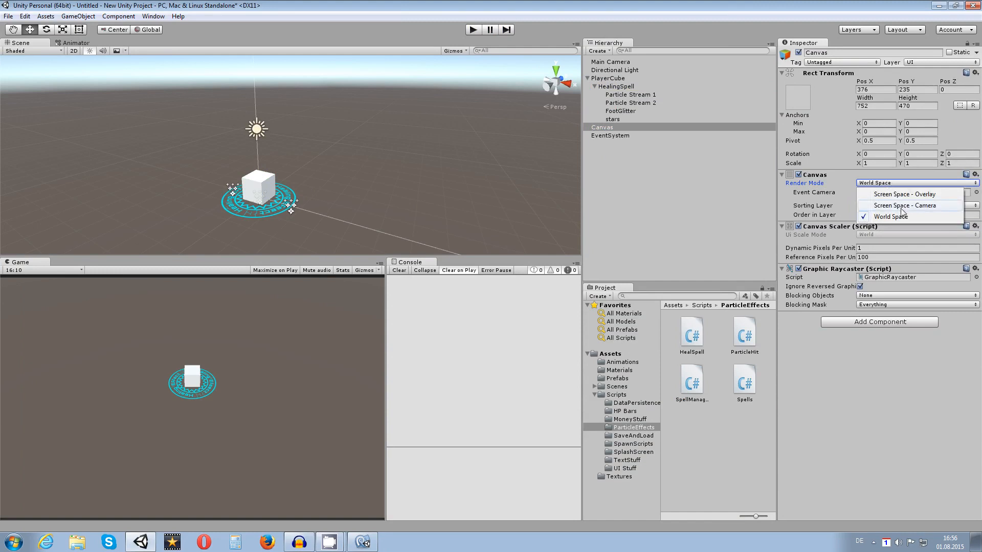
pyautogui.click(901, 207)
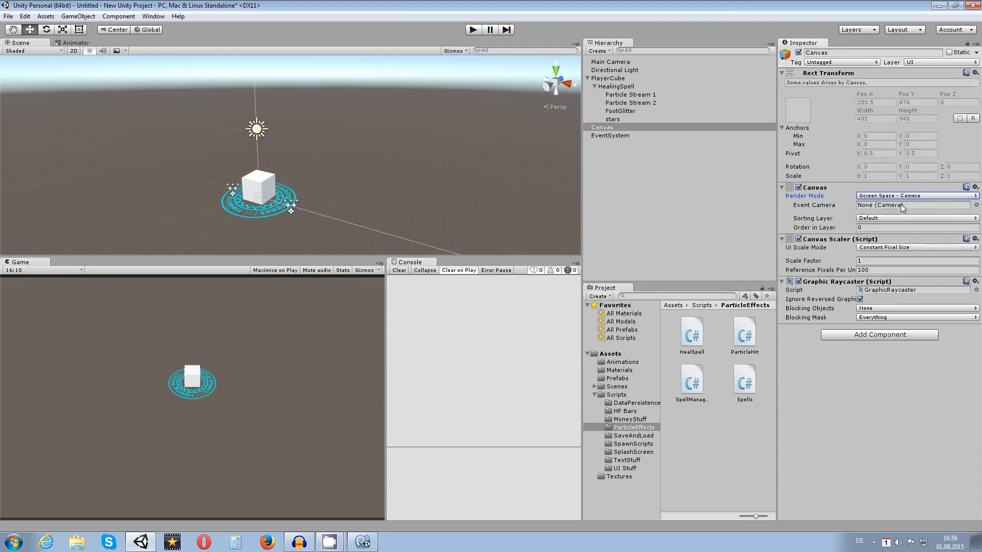
pyautogui.click(611, 62)
pyautogui.moveTo(612, 64); pyautogui.dragTo(881, 218)
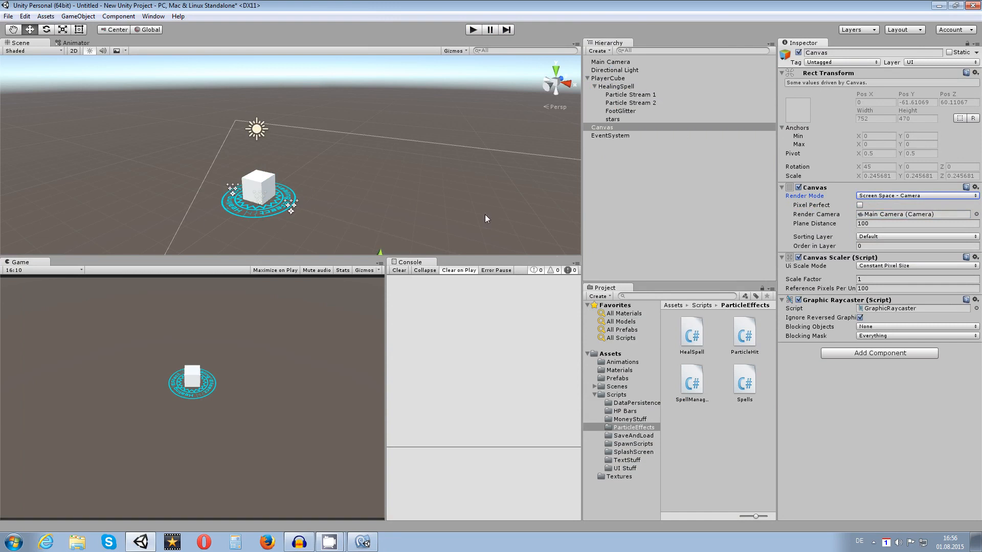
# Set the Canvas Plane Distance to 10 and inspect its placement relative to the camera and cube.
pyautogui.moveTo(443, 205); pyautogui.dragTo(409, 185, button='middle')
pyautogui.scroll(-12, 409, 185)
pyautogui.scroll(-6, 419, 198)
pyautogui.scroll(7, 424, 201)
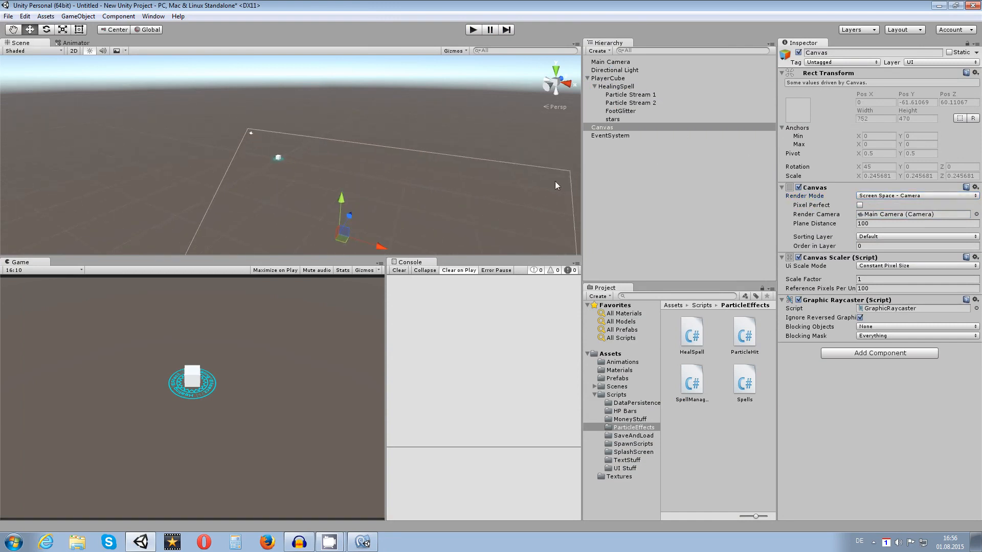
pyautogui.scroll(3, 381, 156)
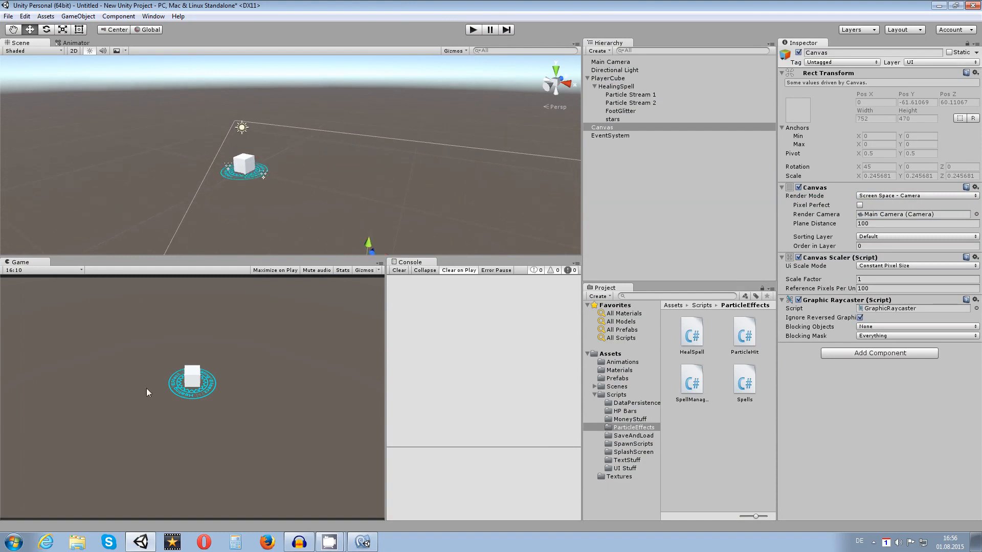
pyautogui.click(869, 223)
pyautogui.write('10')
pyautogui.press('Return')
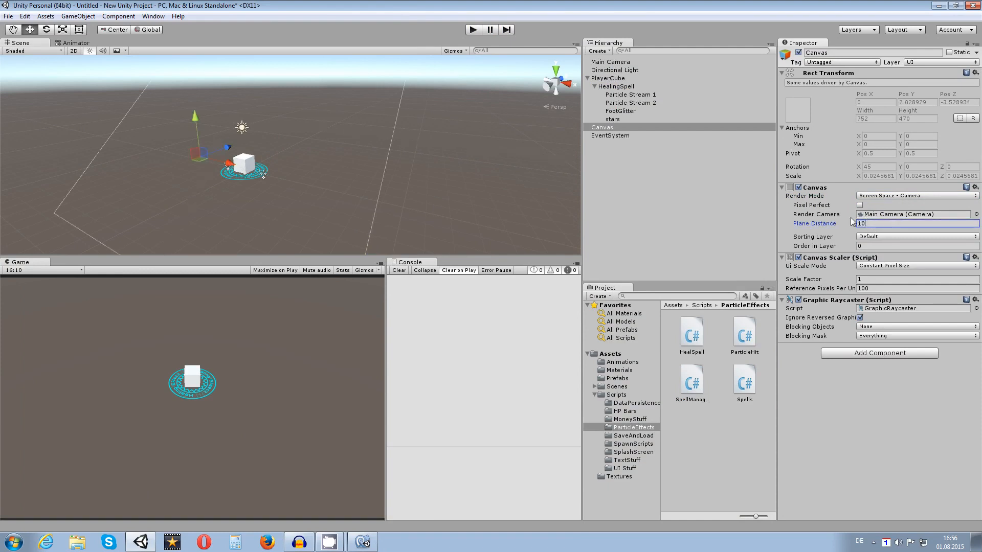
pyautogui.scroll(-3, 455, 174)
pyautogui.keyDown('alt'); pyautogui.moveTo(450, 182); pyautogui.dragTo(257, 109); pyautogui.keyUp('alt')
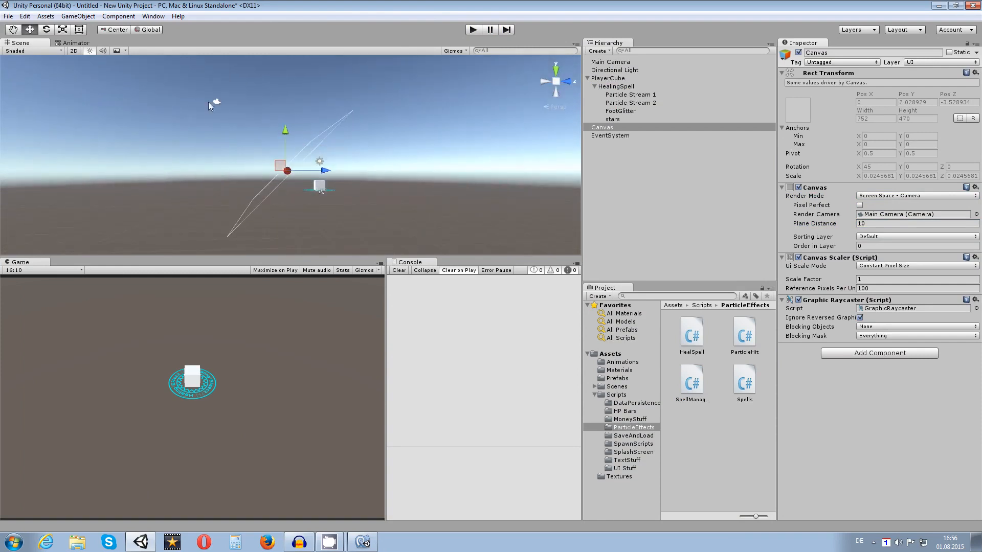
pyautogui.keyDown('alt'); pyautogui.moveTo(360, 137); pyautogui.dragTo(426, 190); pyautogui.keyUp('alt')
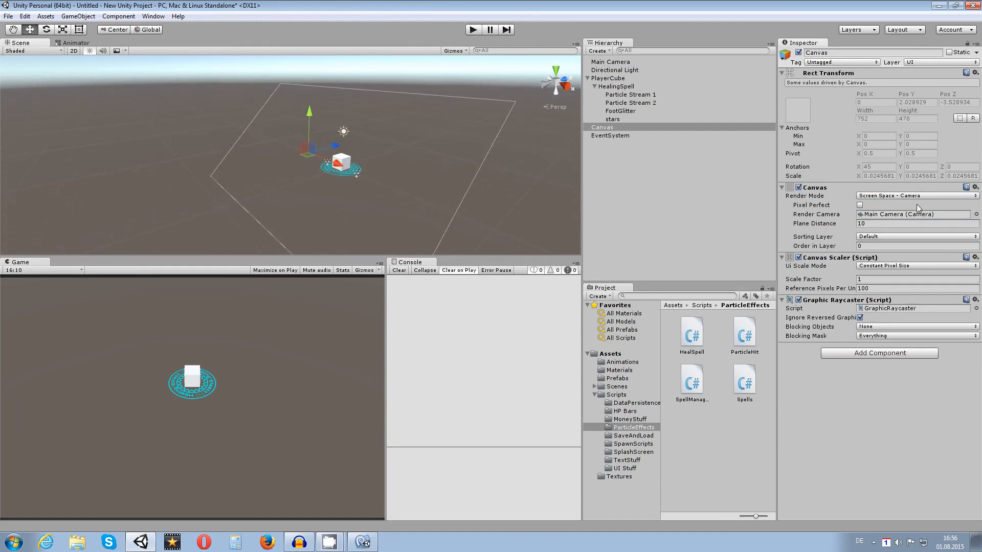
pyautogui.moveTo(464, 161); pyautogui.dragTo(459, 162, button='middle')
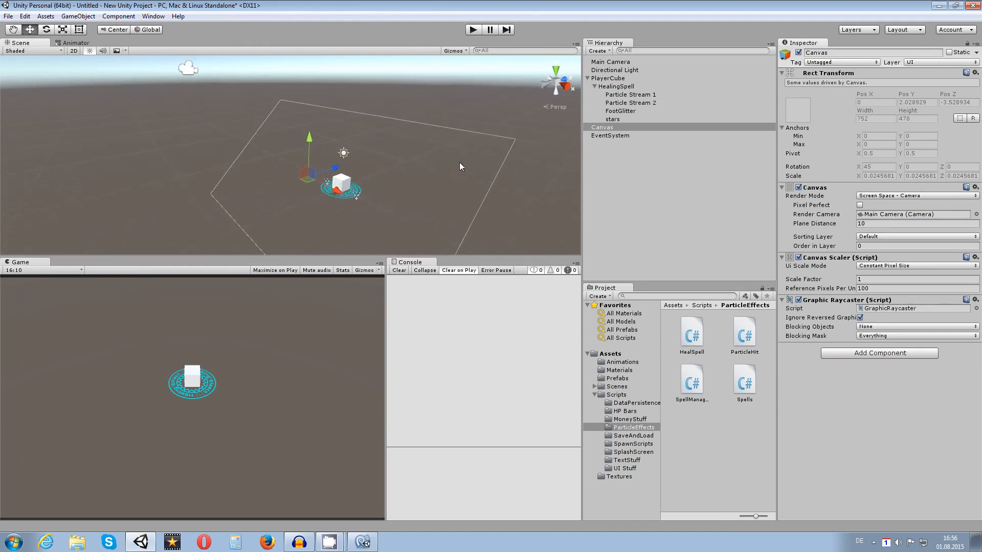
# Add a UI Button to the Canvas and expand it to reach its Text child.
pyautogui.rightClick(610, 128)
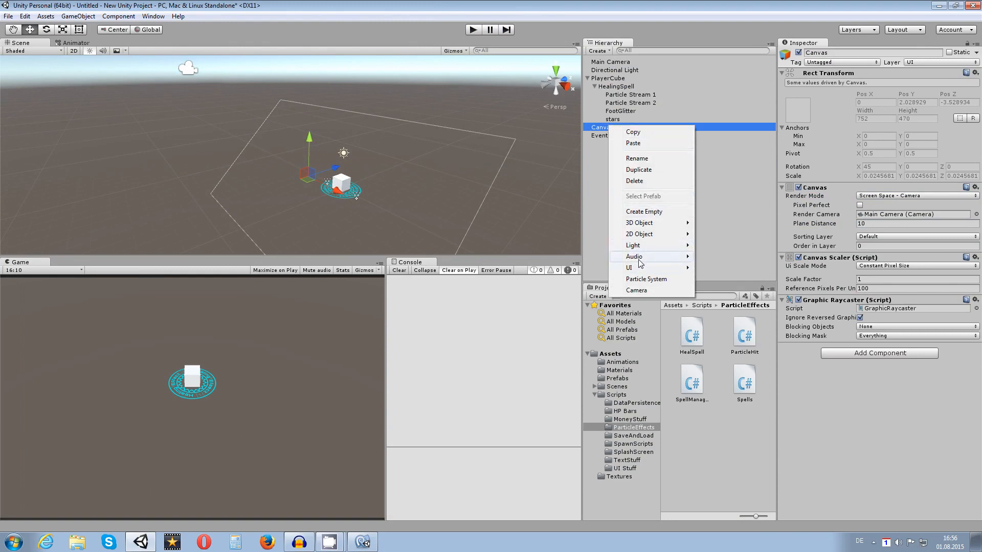
pyautogui.moveTo(645, 273)
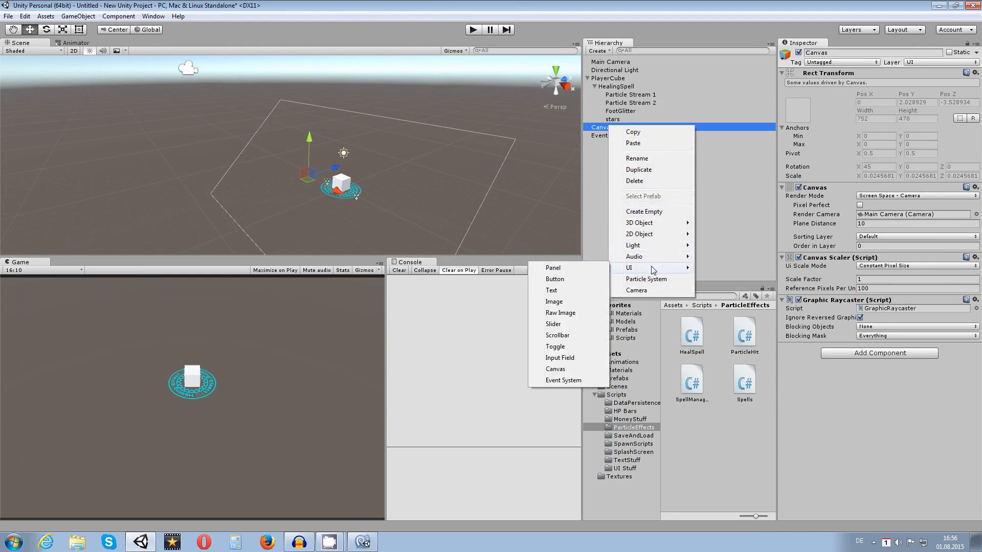
pyautogui.click(555, 279)
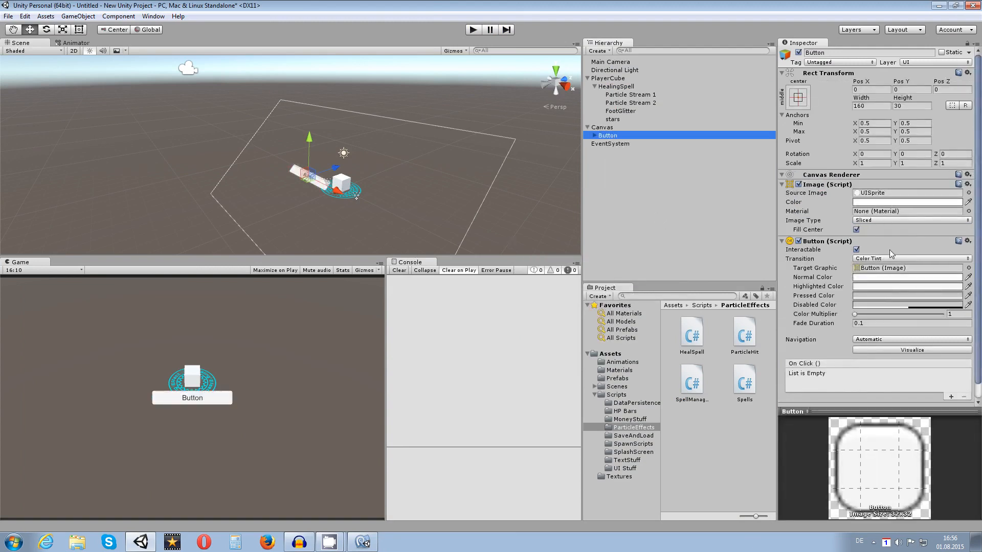
pyautogui.click(595, 136)
pyautogui.click(619, 144)
pyautogui.click(677, 134)
pyautogui.click(806, 53)
pyautogui.write('Heal')
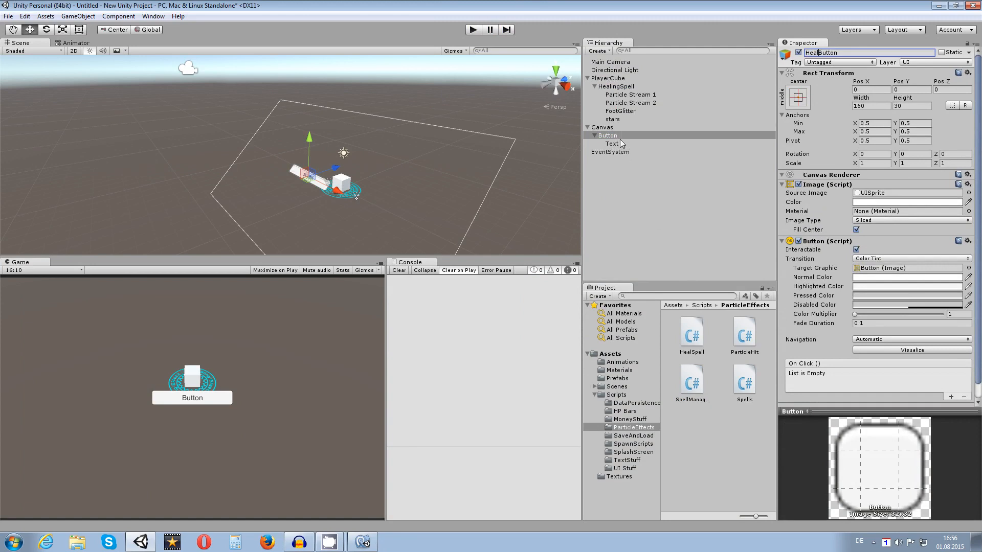
pyautogui.click(621, 144)
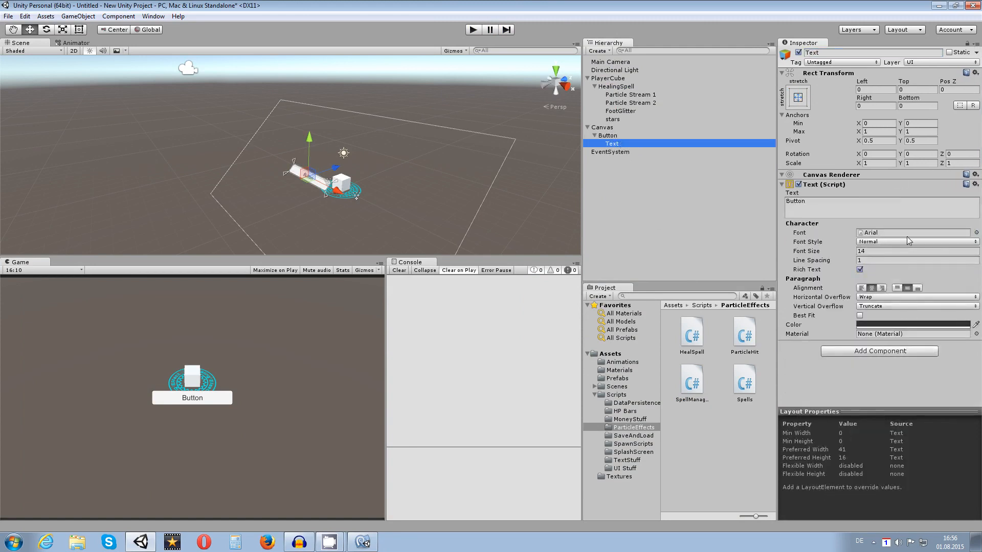
# Rename the Canvas's Button object to HealButton.
pyautogui.click(608, 135)
pyautogui.click(818, 53)
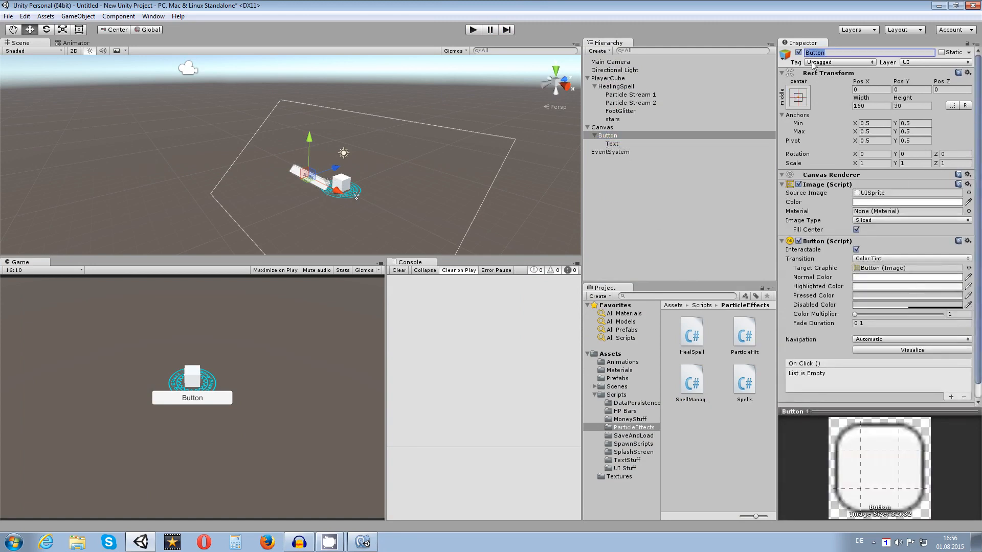
pyautogui.click(808, 53)
pyautogui.write('Heal')
pyautogui.press('Return')
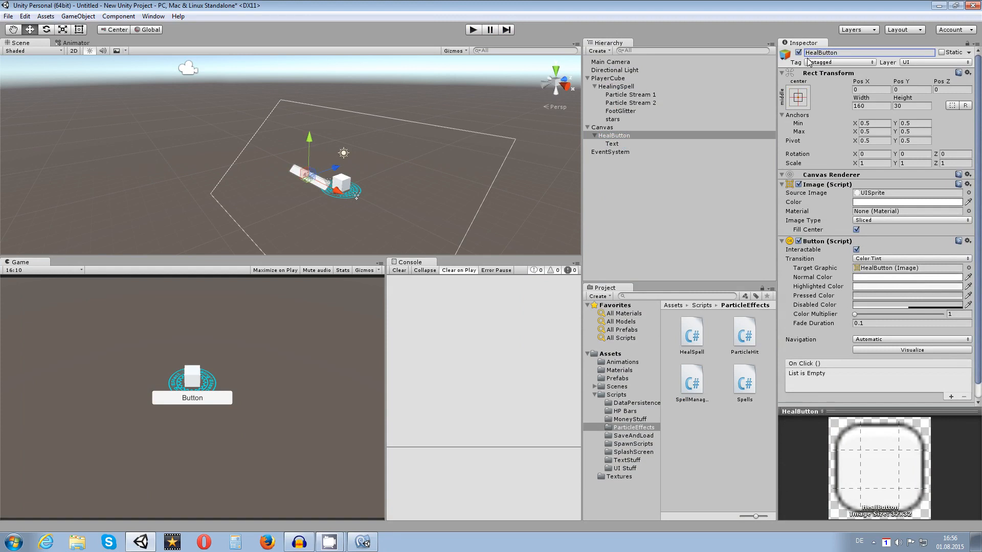
# Change the HealButton's label text to "Heal".
pyautogui.click(627, 144)
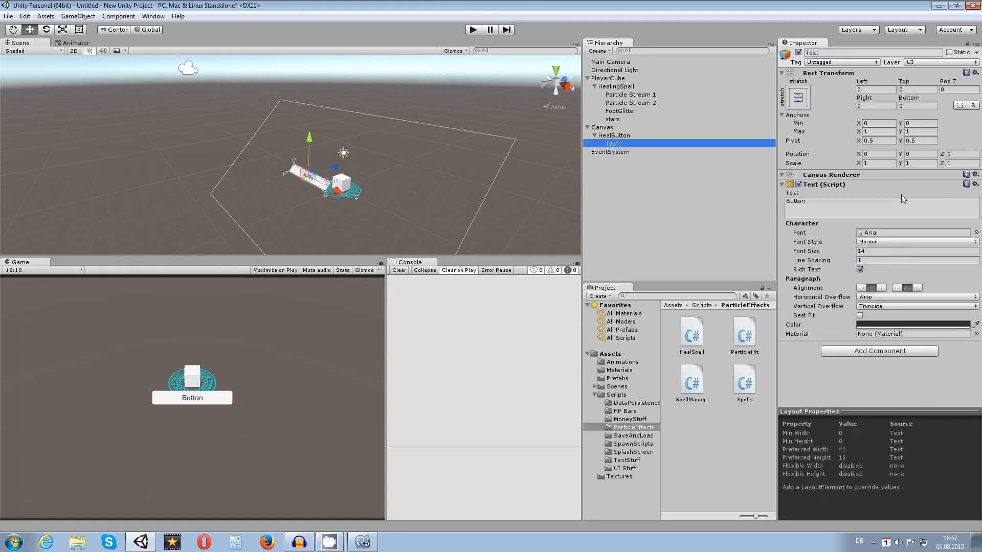
pyautogui.click(835, 208)
pyautogui.write('Heal')
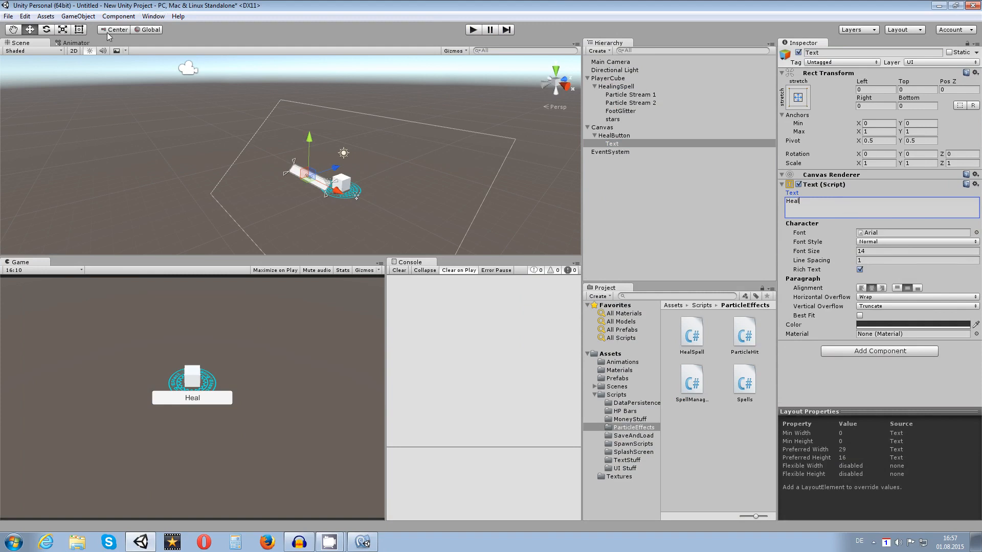
# Shrink HealButton horizontally to a width of about 54.4 with the Rect tool and shift it down below its original position.
pyautogui.click(79, 30)
pyautogui.moveTo(298, 154); pyautogui.dragTo(295, 122, button='middle')
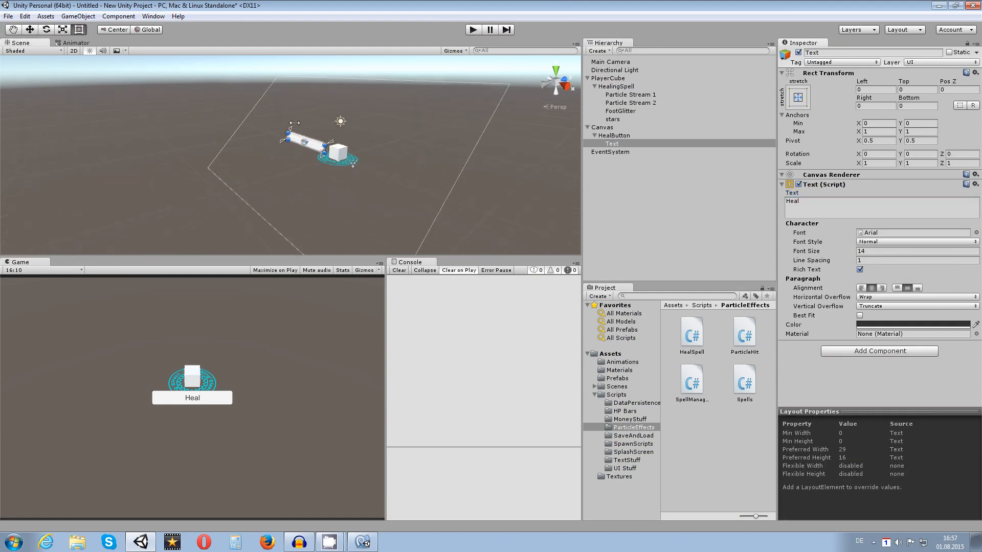
pyautogui.click(74, 51)
pyautogui.scroll(5, 289, 140)
pyautogui.scroll(4, 368, 103)
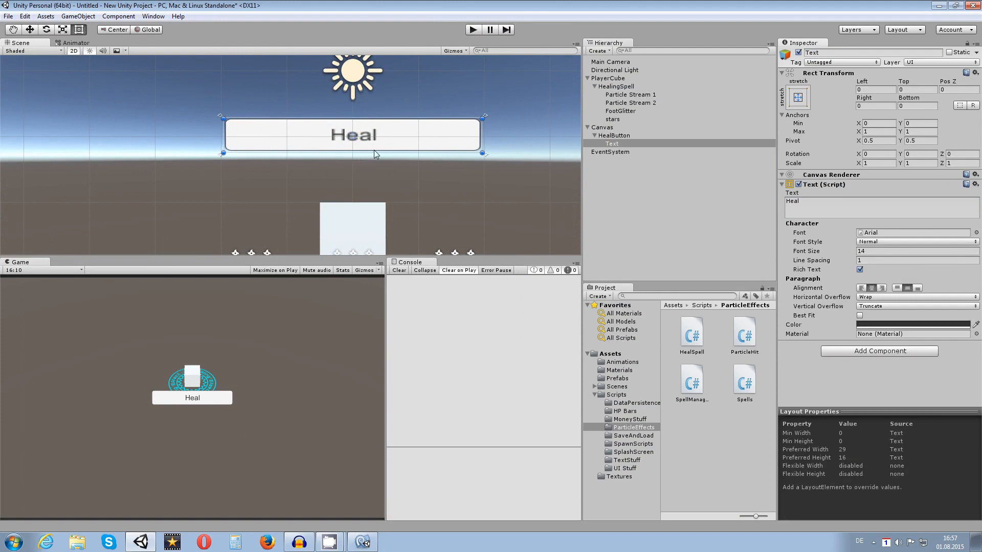
pyautogui.click(485, 136)
pyautogui.click(476, 134)
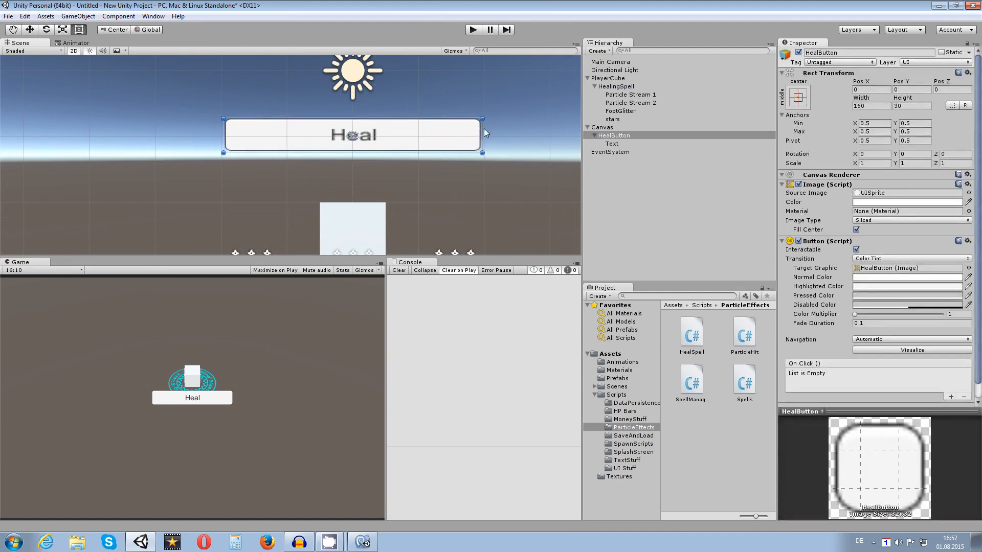
pyautogui.moveTo(482, 121)
pyautogui.mouseDown()
pyautogui.moveTo(285, 130)
pyautogui.moveTo(328, 131)
pyautogui.moveTo(299, 179)
pyautogui.moveTo(299, 216)
pyautogui.moveTo(322, 207)
pyautogui.moveTo(311, 224)
pyautogui.mouseUp()
pyautogui.moveTo(278, 194)
pyautogui.mouseDown()
pyautogui.moveTo(276, 175)
pyautogui.moveTo(278, 187)
pyautogui.mouseUp()
# Switch the transform handles to Local orientation and move HealButton down along its Y axis to about -53.1.
pyautogui.scroll(-3, 301, 140)
pyautogui.scroll(-10, 301, 139)
pyautogui.moveTo(468, 154); pyautogui.dragTo(346, 179, button='middle')
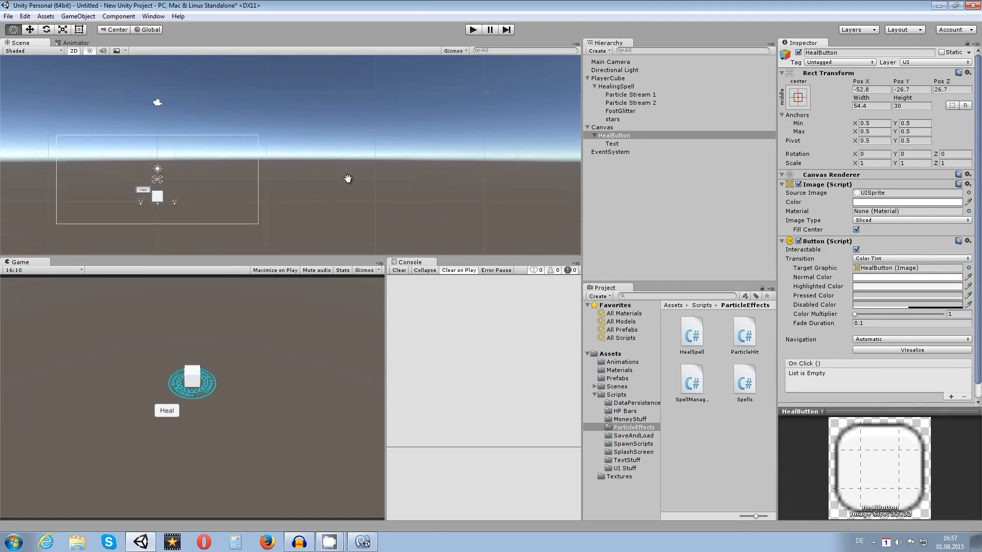
pyautogui.scroll(-3, 346, 179)
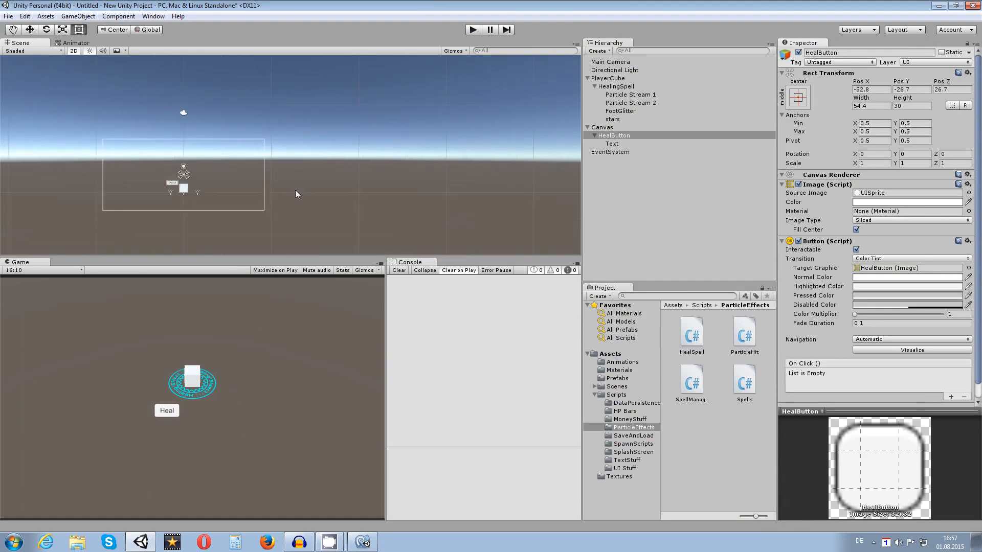
pyautogui.press('w')
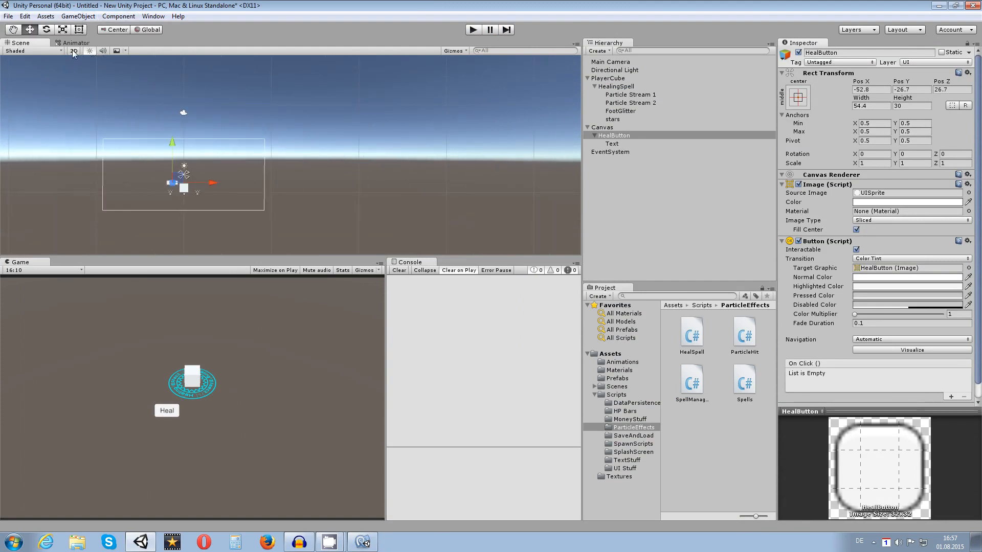
pyautogui.click(73, 51)
pyautogui.moveTo(287, 153)
pyautogui.keyDown('alt'); pyautogui.mouseDown()
pyautogui.moveTo(271, 148)
pyautogui.moveTo(280, 152)
pyautogui.mouseUp(); pyautogui.keyUp('alt')
pyautogui.click(146, 29)
pyautogui.moveTo(240, 105)
pyautogui.keyDown('alt'); pyautogui.mouseDown()
pyautogui.moveTo(252, 115)
pyautogui.moveTo(274, 110)
pyautogui.moveTo(271, 131)
pyautogui.mouseUp(); pyautogui.keyUp('alt')
pyautogui.scroll(3, 228, 136)
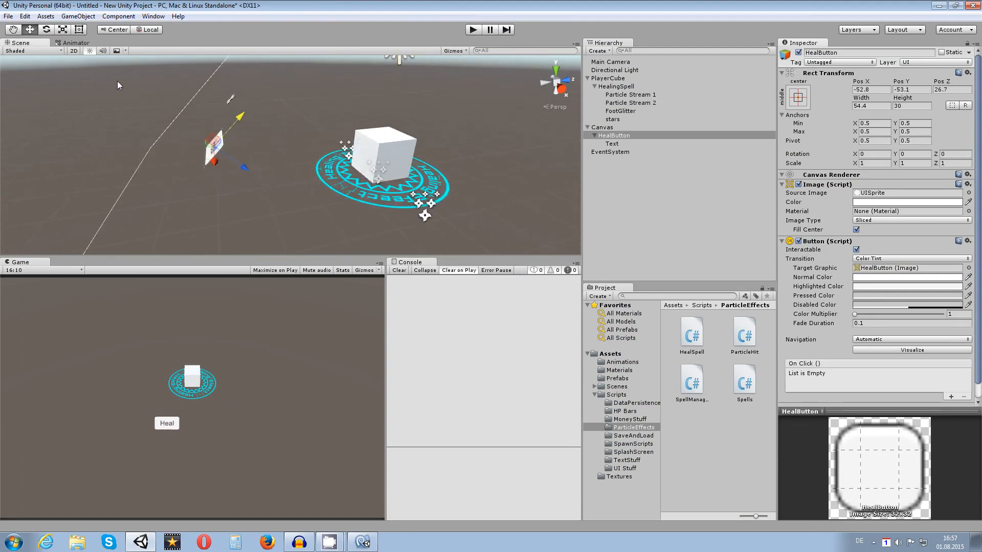
# Stretch HealButton vertically with the Rect tool to a height of about 51.6.
pyautogui.click(79, 29)
pyautogui.moveTo(224, 144)
pyautogui.mouseDown()
pyautogui.moveTo(255, 105)
pyautogui.moveTo(240, 133)
pyautogui.mouseUp()
pyautogui.scroll(1, 240, 134)
# Move HealButton well below the cube, to about Pos Y -155.4 and Pos Z 29.8.
pyautogui.press('w')
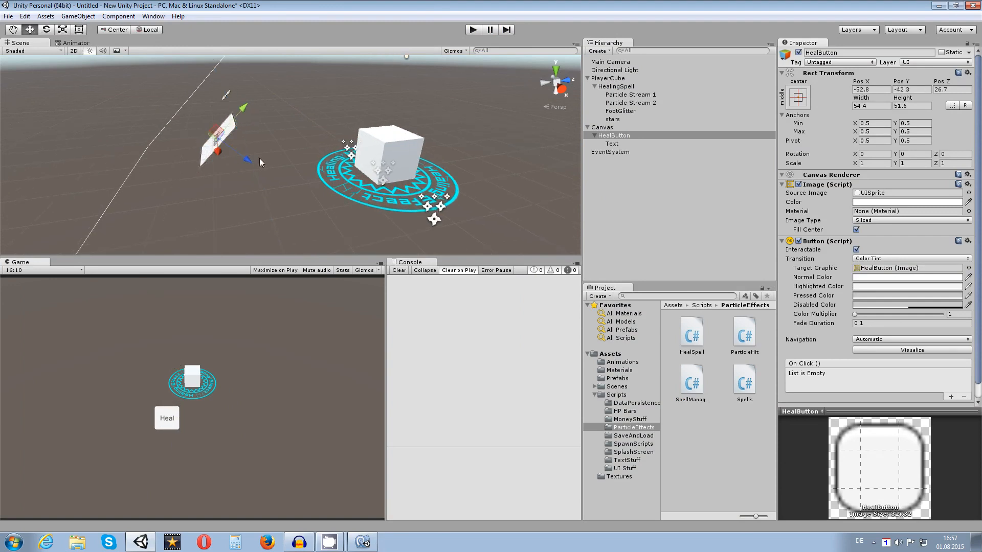
pyautogui.moveTo(240, 115)
pyautogui.mouseDown()
pyautogui.moveTo(182, 180)
pyautogui.moveTo(165, 214)
pyautogui.moveTo(179, 206)
pyautogui.moveTo(168, 230)
pyautogui.moveTo(84, 204)
pyautogui.moveTo(163, 226)
pyautogui.moveTo(173, 240)
pyautogui.moveTo(136, 234)
pyautogui.moveTo(177, 248)
pyautogui.moveTo(220, 226)
pyautogui.moveTo(305, 237)
pyautogui.mouseUp()
pyautogui.scroll(-5, 263, 220)
pyautogui.moveTo(222, 201); pyautogui.dragTo(339, 145, button='middle')
pyautogui.scroll(3, 255, 176)
pyautogui.scroll(1, 164, 211)
pyautogui.scroll(-3, 205, 91)
pyautogui.scroll(3, 221, 183)
pyautogui.moveTo(220, 188); pyautogui.dragTo(399, 152, button='middle')
pyautogui.scroll(3, 362, 176)
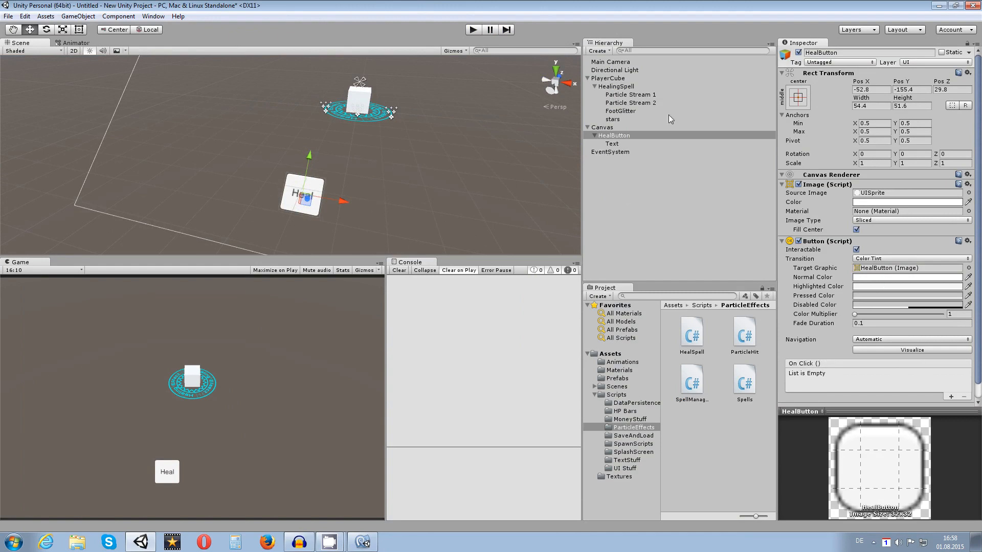
# Make HealButton's On Click event call SpellManager.CastSpell on PlayerCube with index 0, checking the index against PlayerCube's Spells list.
pyautogui.click(951, 397)
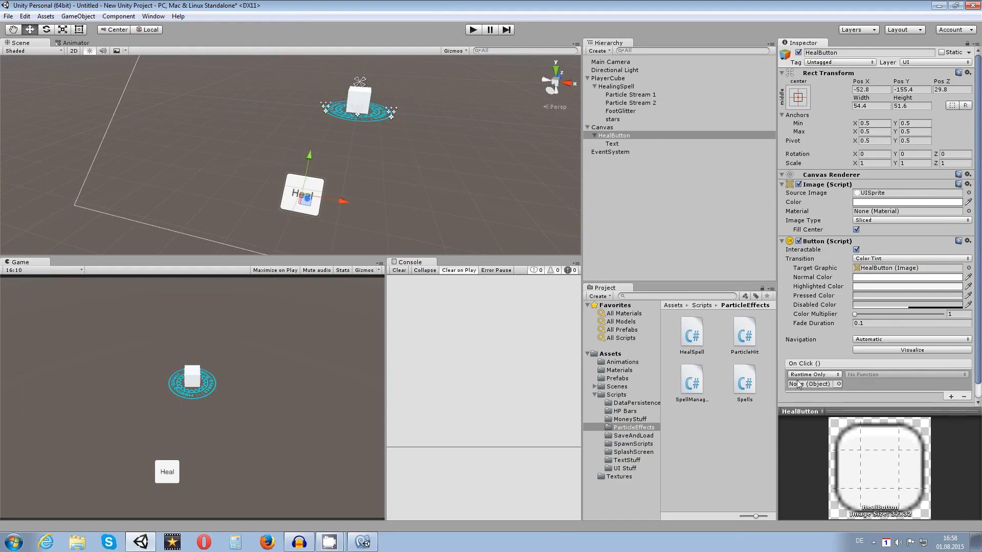
pyautogui.moveTo(618, 81); pyautogui.dragTo(811, 389)
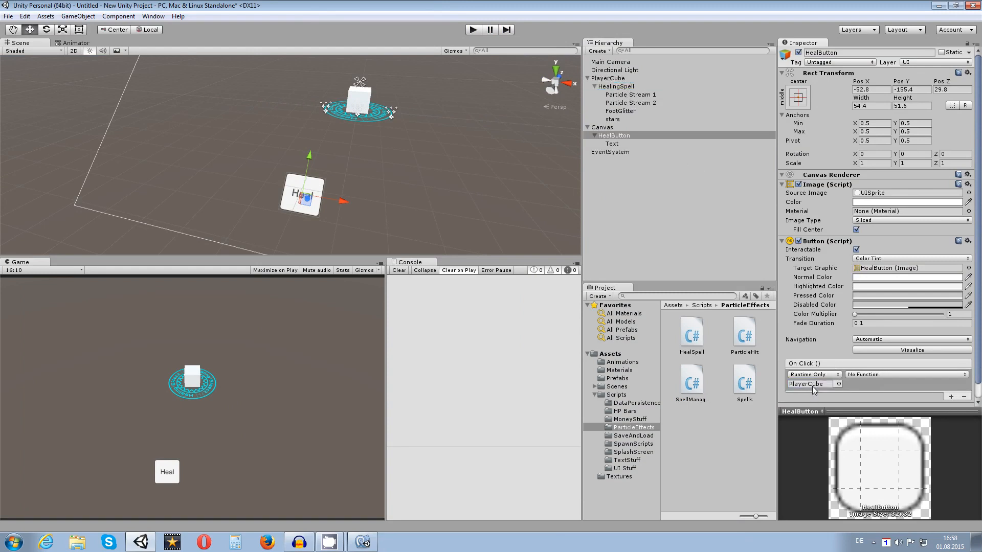
pyautogui.click(863, 377)
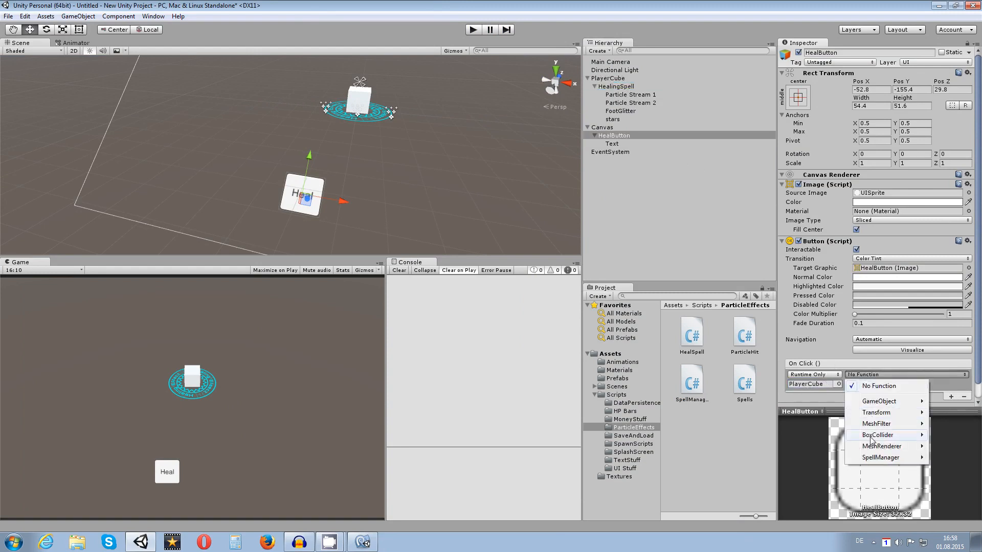
pyautogui.moveTo(890, 458)
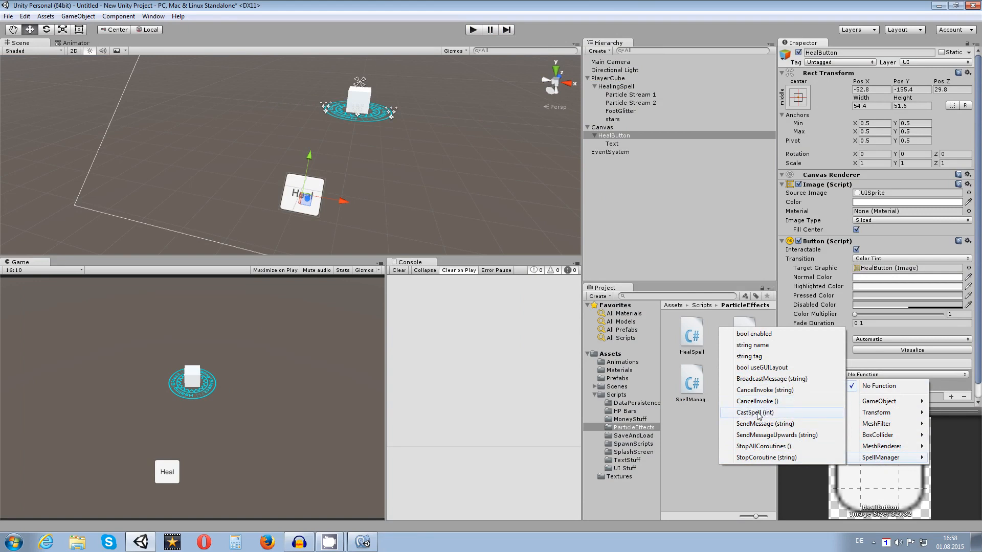
pyautogui.click(772, 413)
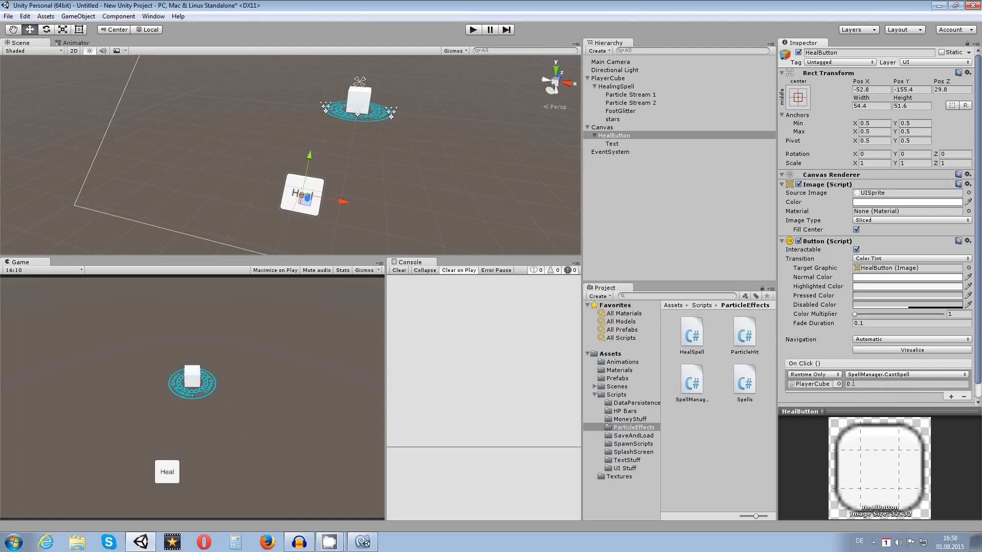
pyautogui.click(614, 79)
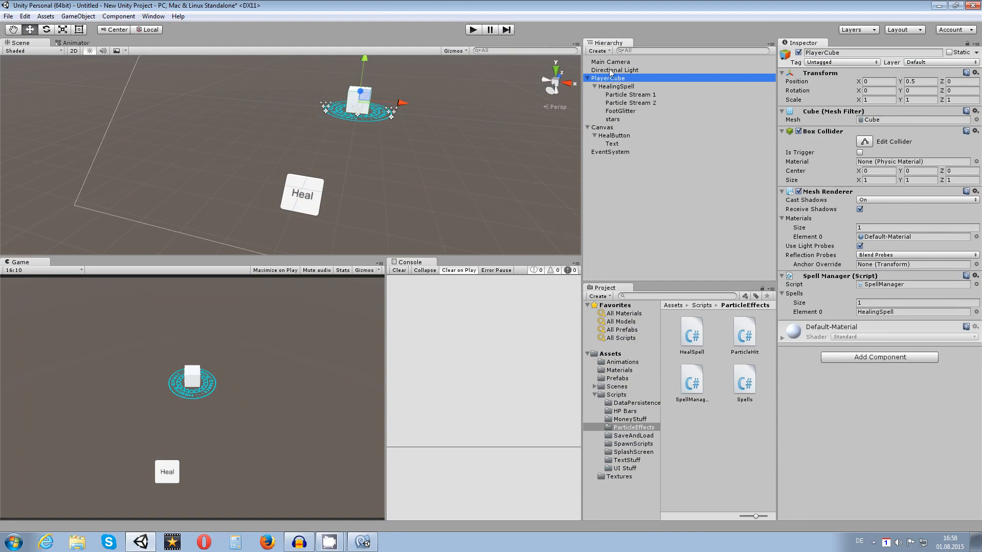
pyautogui.click(613, 136)
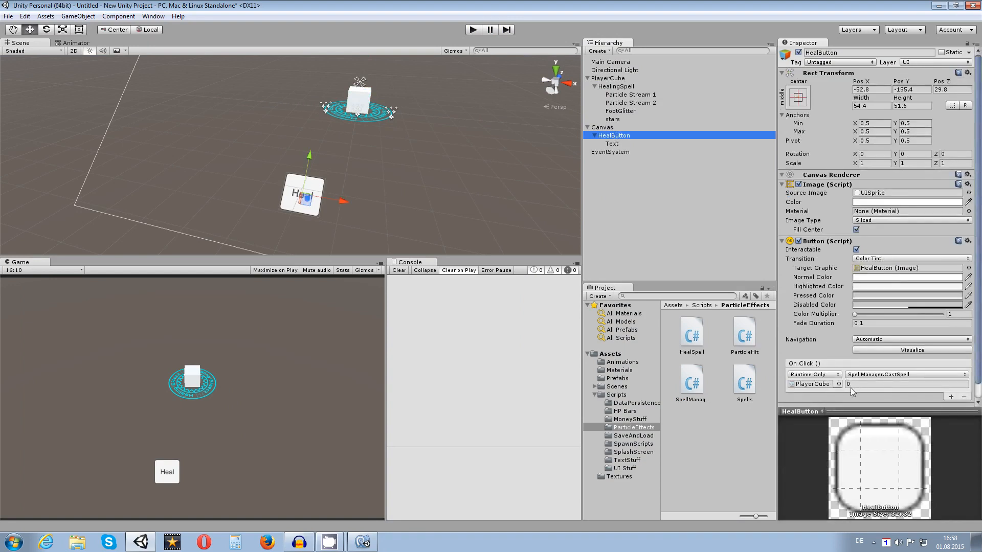
# Run the scene, cast the healing spell repeatedly with the Heal button, and stop play mode.
pyautogui.click(478, 30)
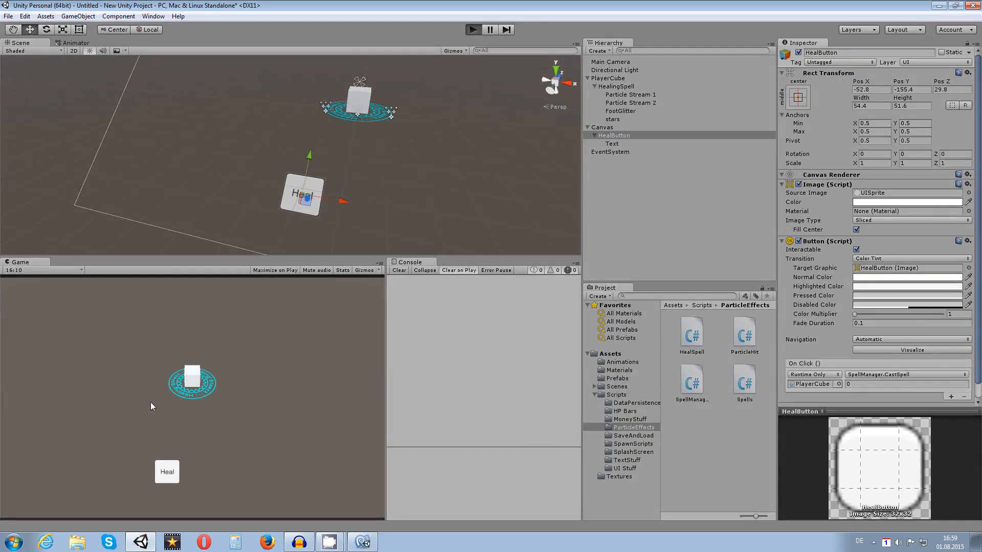
pyautogui.click(171, 476)
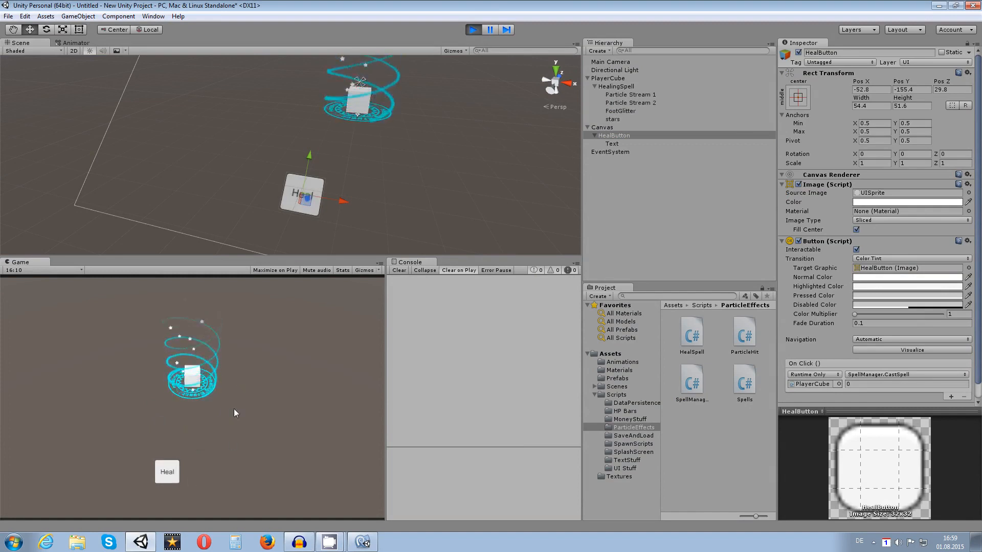
pyautogui.click(159, 472)
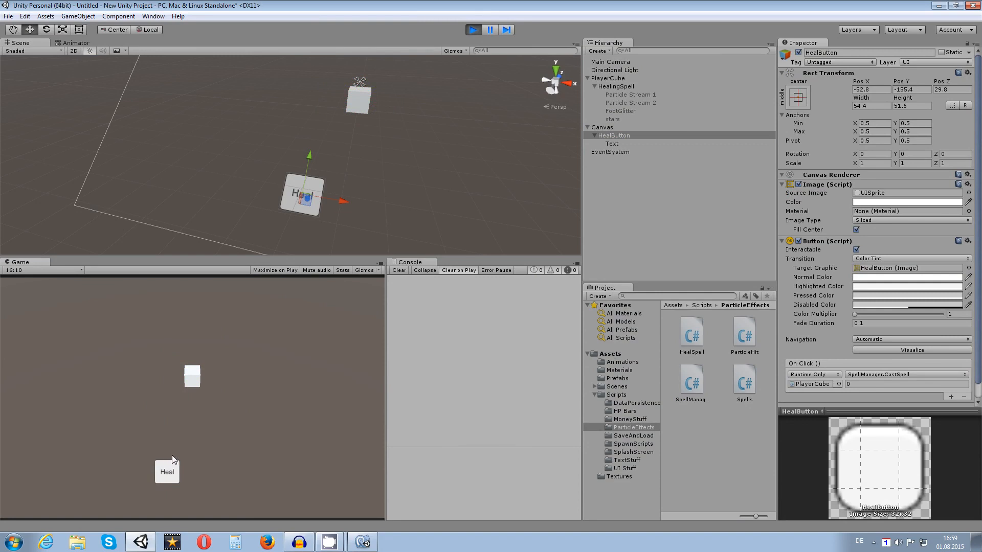
pyautogui.click(168, 470)
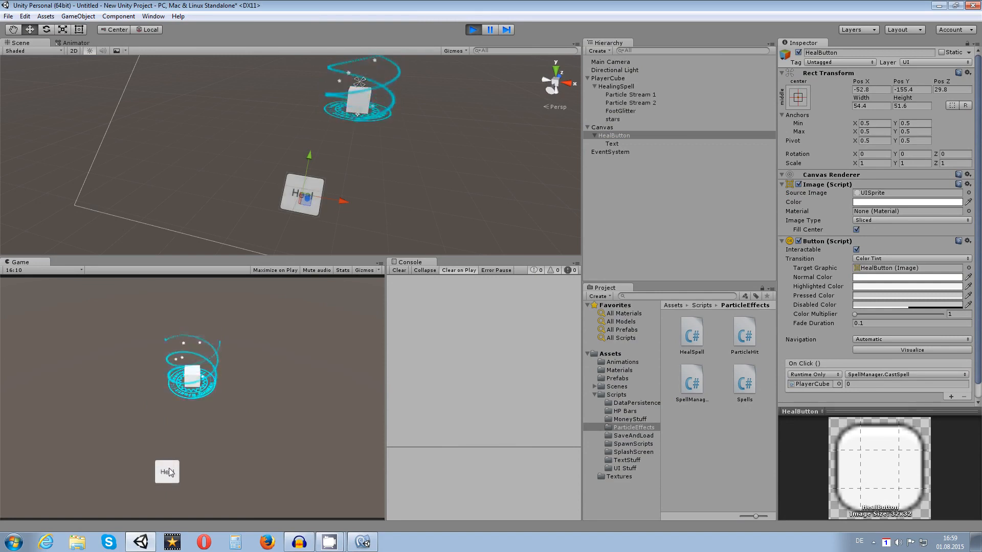
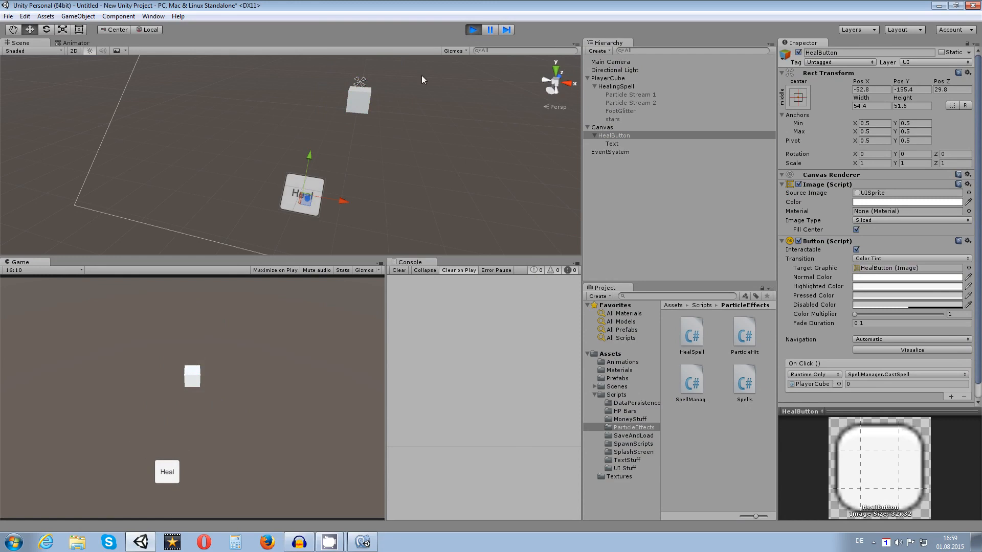
pyautogui.click(473, 29)
# Move PlayerCube along the Z axis to about -2.67, nearer to the Heal button.
pyautogui.moveTo(366, 131)
pyautogui.mouseDown(button='middle')
pyautogui.moveTo(344, 148)
pyautogui.moveTo(332, 139)
pyautogui.mouseUp(button='middle')
pyautogui.scroll(-8, 343, 148)
pyautogui.scroll(3, 347, 147)
pyautogui.scroll(1, 347, 148)
pyautogui.scroll(-2, 348, 148)
pyautogui.moveTo(353, 101); pyautogui.dragTo(331, 130, button='middle')
pyautogui.scroll(1, 331, 129)
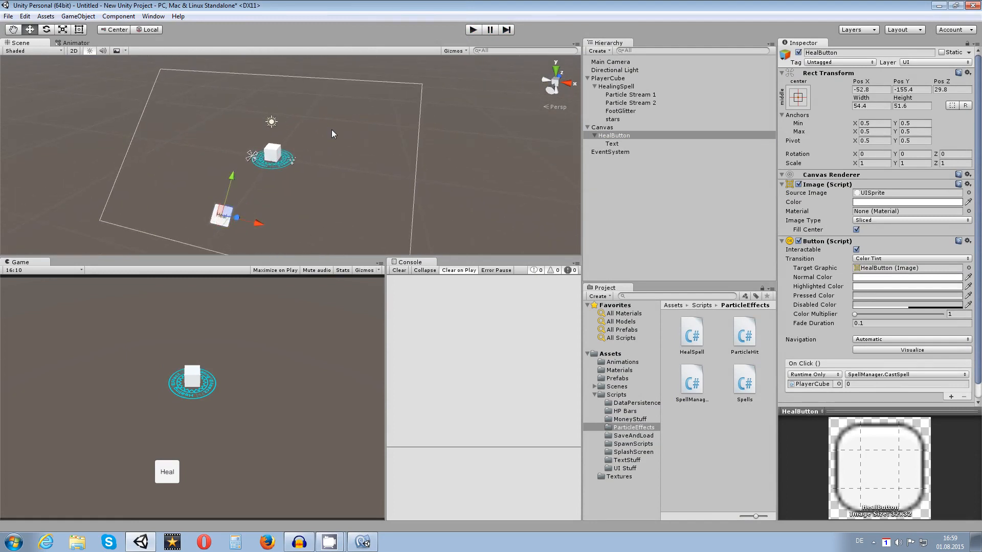
pyautogui.click(276, 151)
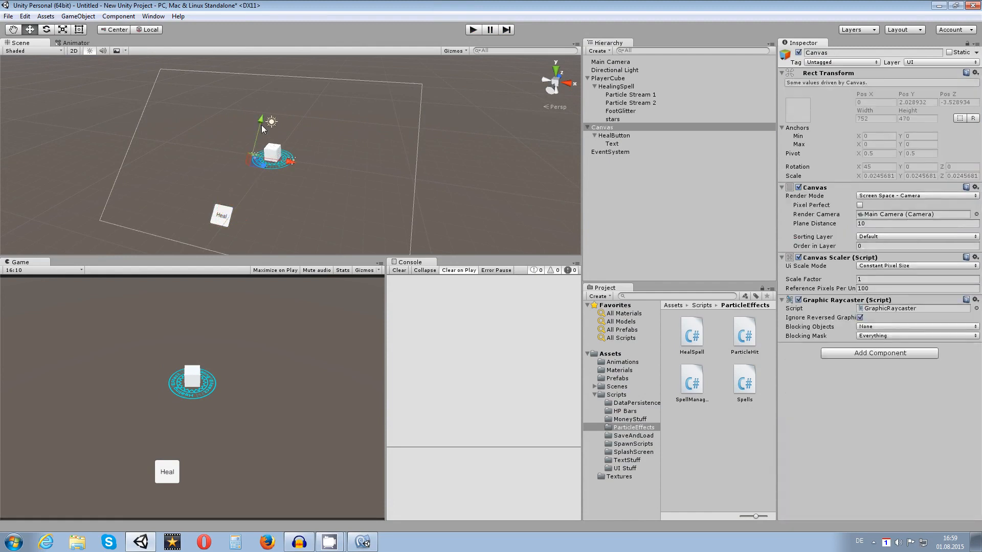
pyautogui.keyDown('alt'); pyautogui.moveTo(349, 146); pyautogui.dragTo(275, 190); pyautogui.keyUp('alt')
pyautogui.click(611, 79)
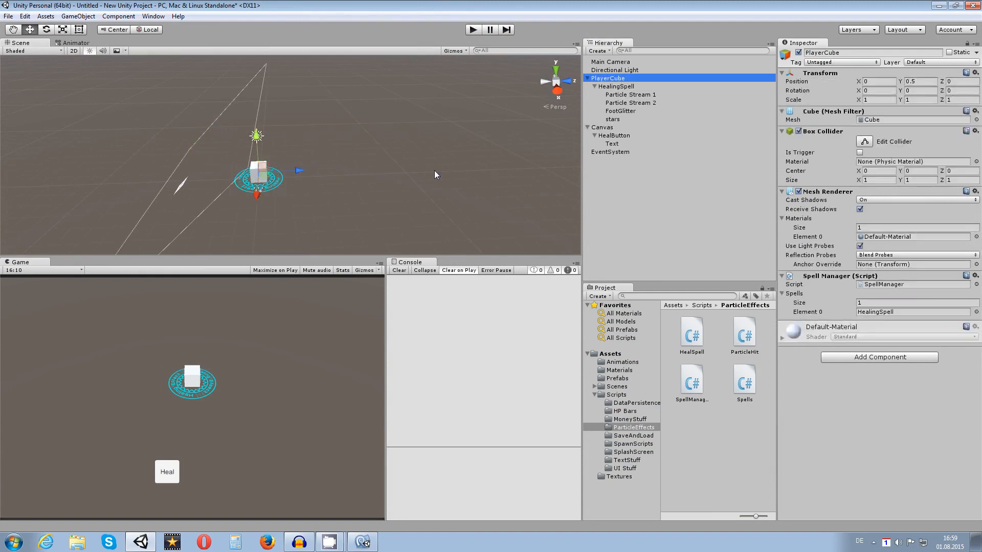
pyautogui.press('f')
pyautogui.moveTo(279, 132); pyautogui.dragTo(352, 179)
pyautogui.moveTo(317, 215)
pyautogui.keyDown('alt'); pyautogui.mouseDown()
pyautogui.moveTo(303, 142)
pyautogui.moveTo(278, 164)
pyautogui.mouseUp(); pyautogui.keyUp('alt')
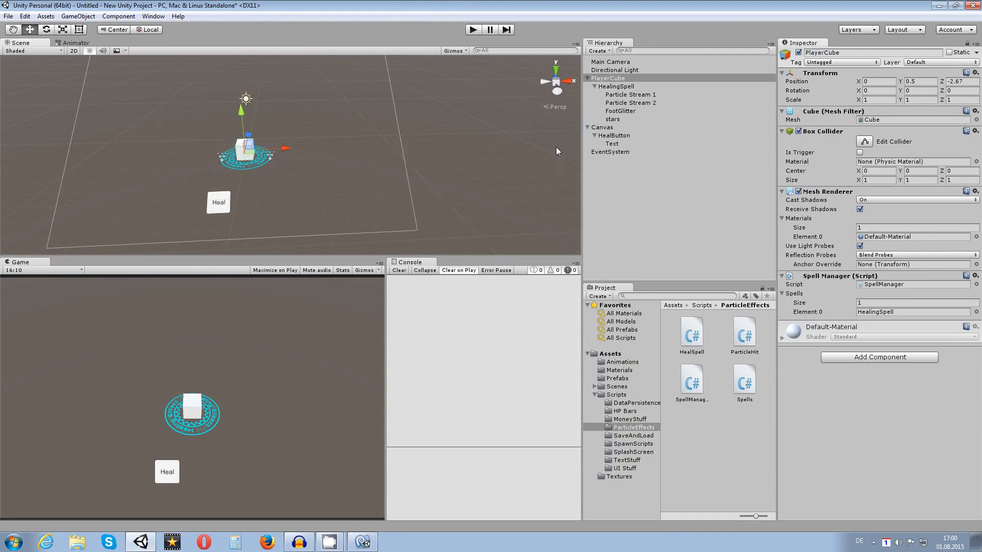
# Inspect the Particle System settings of Particle Stream 1, including its Simulation Space.
pyautogui.scroll(-2, 338, 143)
pyautogui.scroll(3, 365, 142)
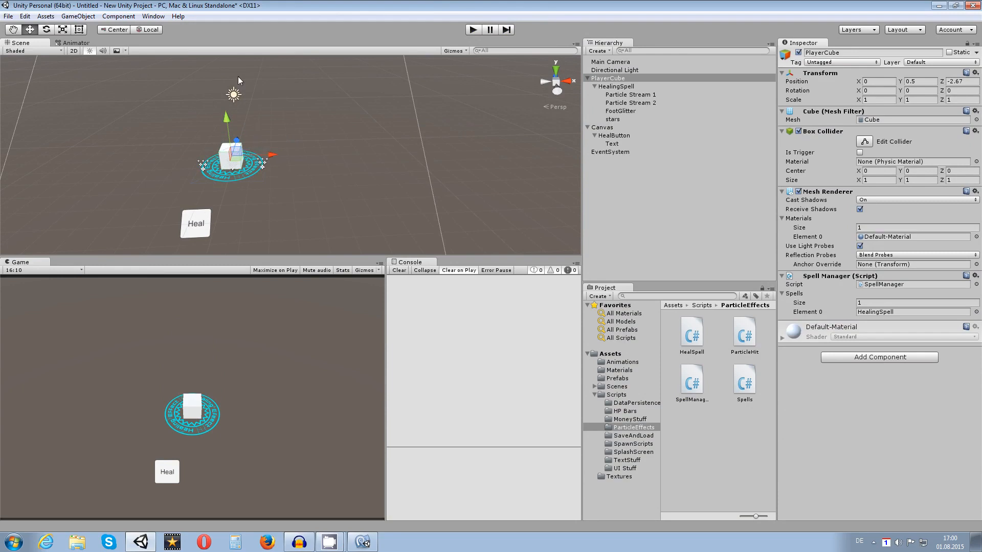
pyautogui.click(653, 95)
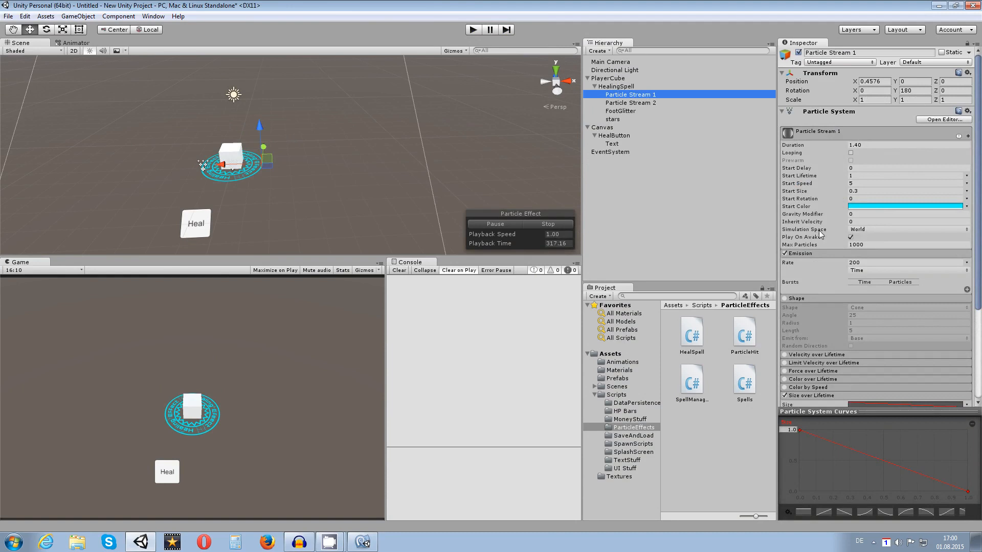
pyautogui.click(269, 198)
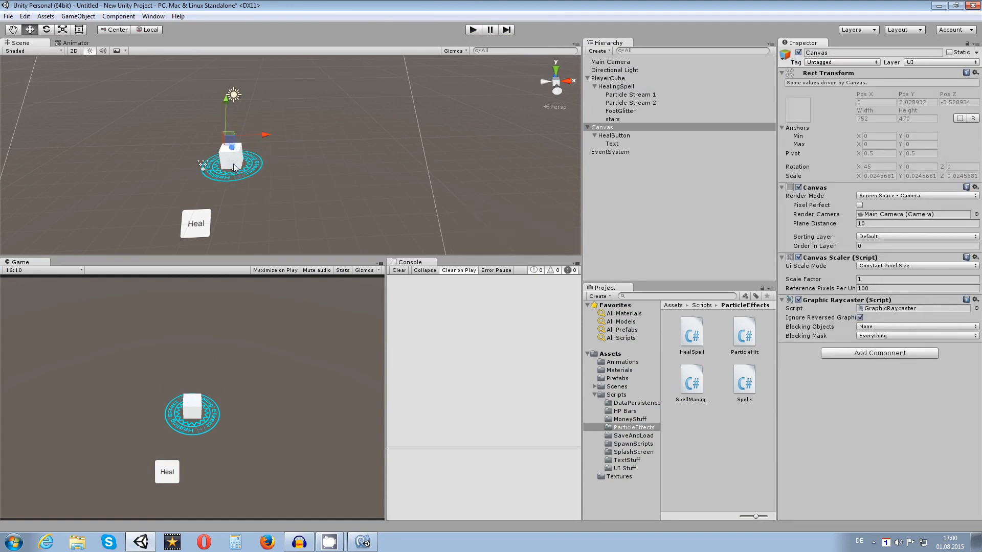
# Attach the PlayerMovement script from the Scripts folder to PlayerCube.
pyautogui.click(234, 164)
pyautogui.scroll(6, 353, 226)
pyautogui.keyDown('alt'); pyautogui.moveTo(471, 195); pyautogui.dragTo(307, 81); pyautogui.keyUp('alt')
pyautogui.click(280, 85)
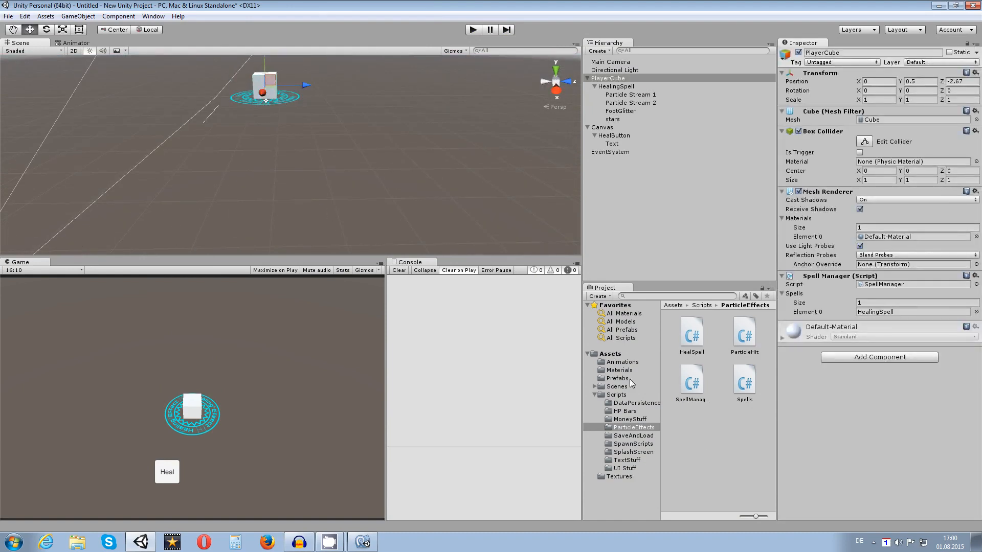
pyautogui.click(616, 395)
pyautogui.moveTo(739, 483); pyautogui.dragTo(842, 418)
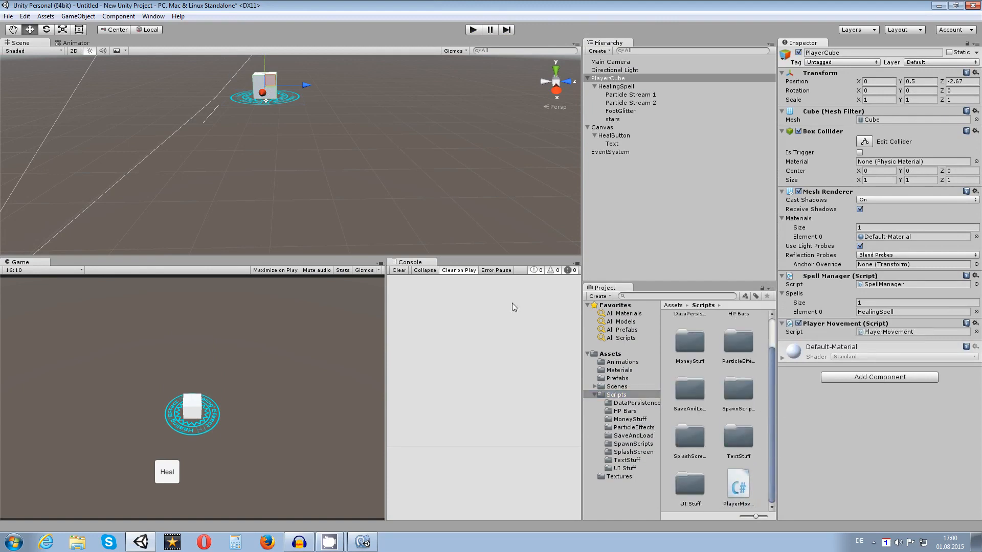
# Frame PlayerCube in the scene, test-run the game with the movement script attached, and stop play mode.
pyautogui.press('f')
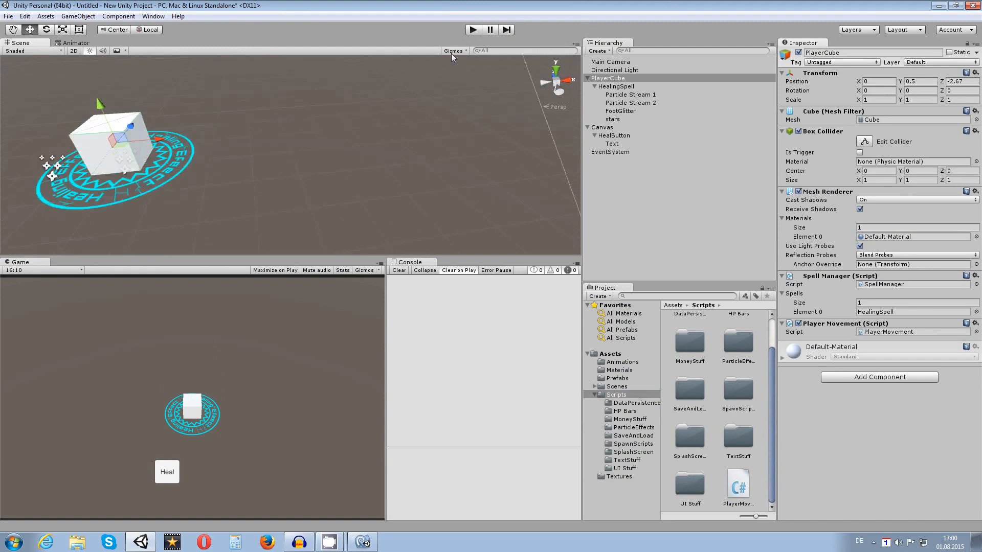
pyautogui.click(473, 30)
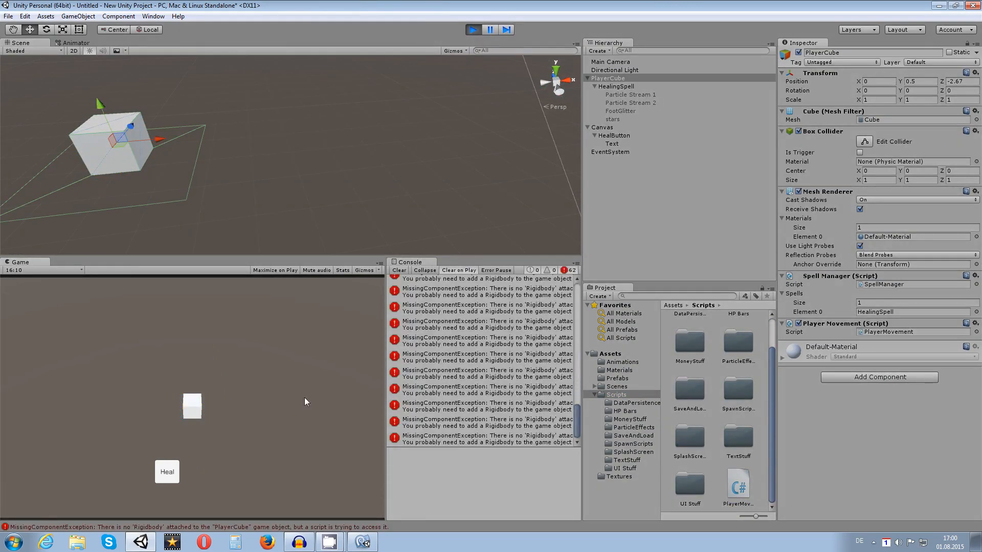
pyautogui.click(472, 30)
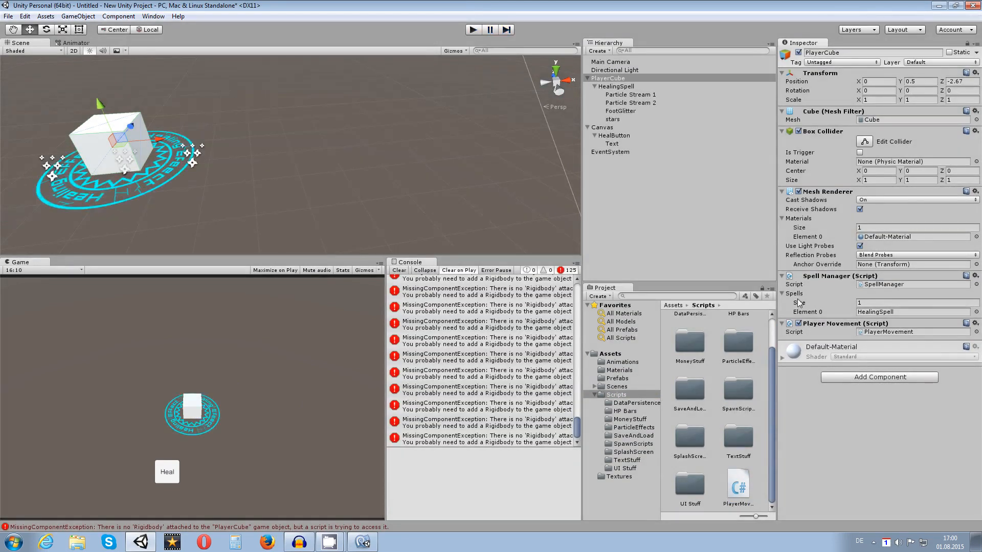
# Add a Rigidbody component to PlayerCube and disable its Use Gravity option.
pyautogui.click(856, 377)
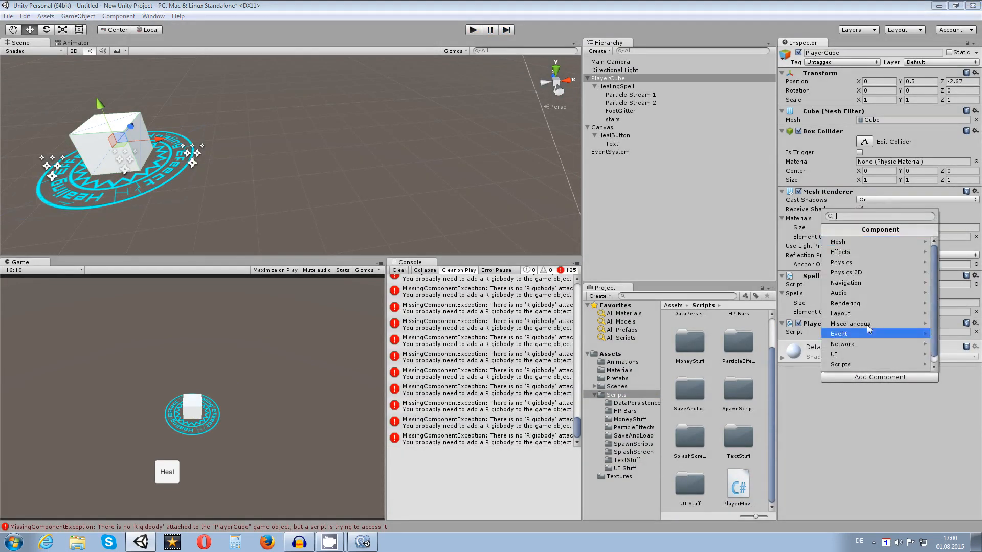
pyautogui.click(854, 263)
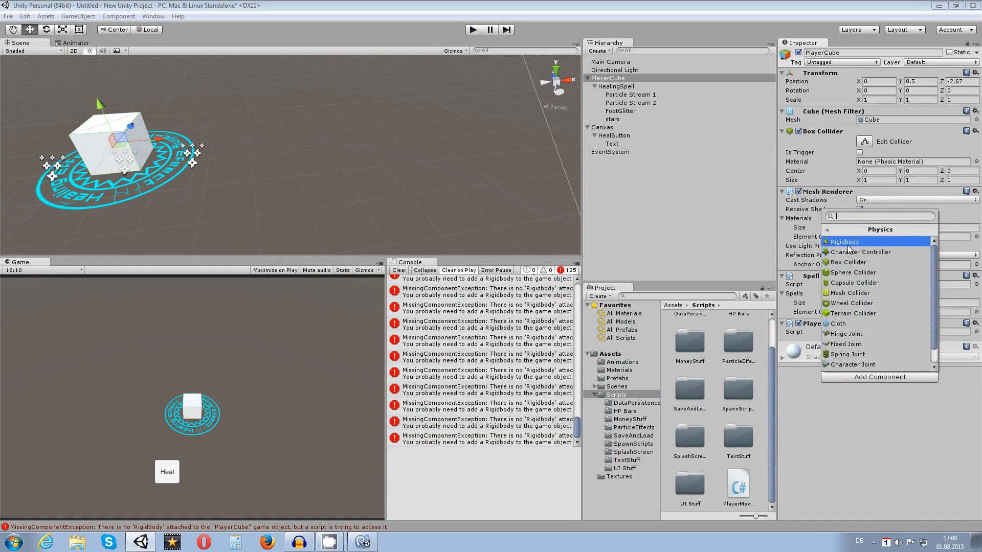
pyautogui.click(848, 243)
pyautogui.click(859, 380)
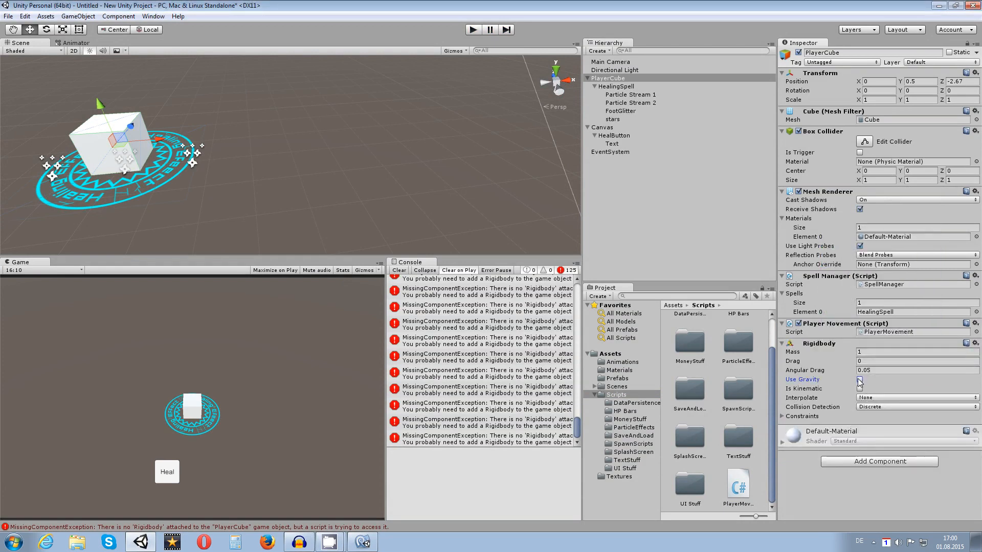
# Test-run the game, move PlayerCube around in all directions, and stop play mode.
pyautogui.click(475, 31)
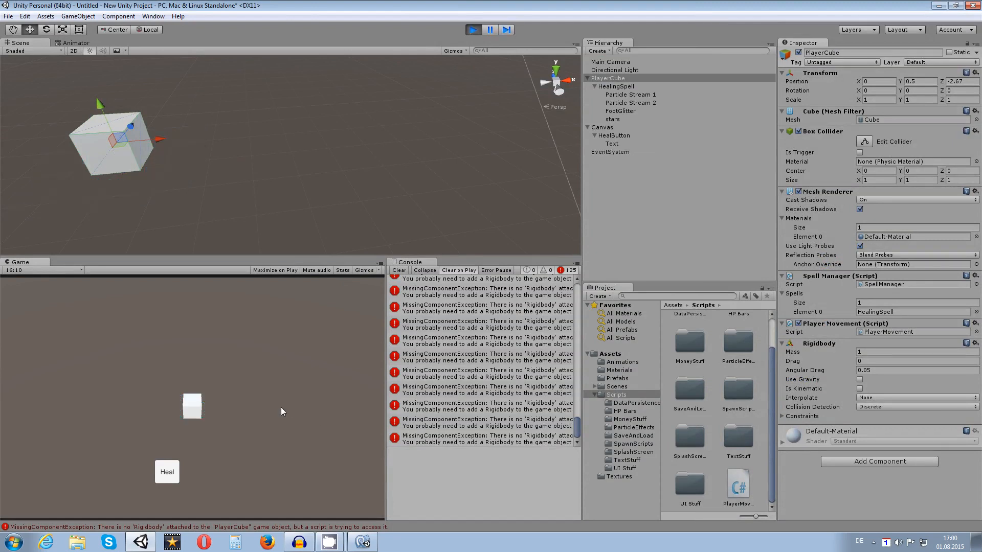
pyautogui.press('d')
pyautogui.press('s')
pyautogui.press('a')
pyautogui.press('w')
pyautogui.press('d')
pyautogui.press('s')
pyautogui.press('a')
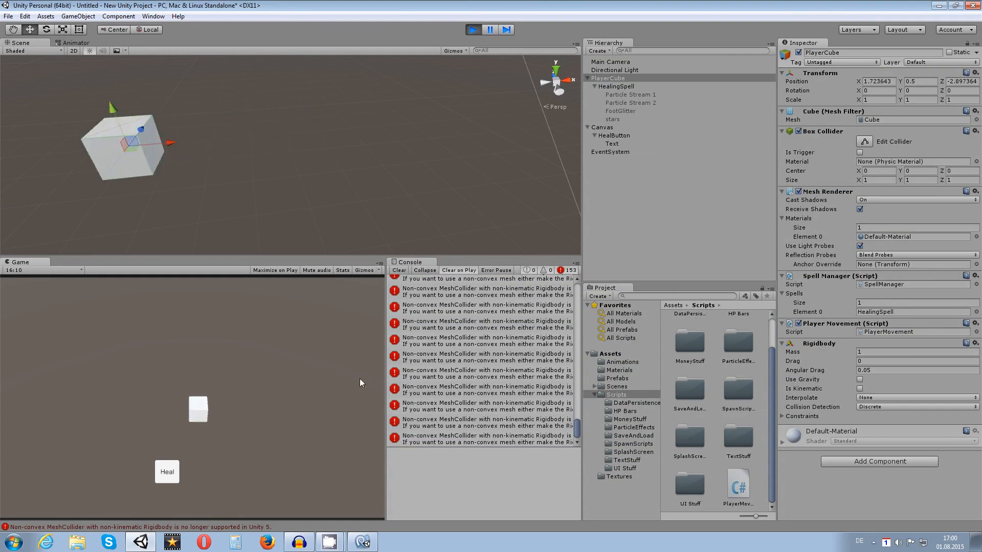
pyautogui.press('d')
pyautogui.press('w')
pyautogui.press('a')
pyautogui.click(473, 30)
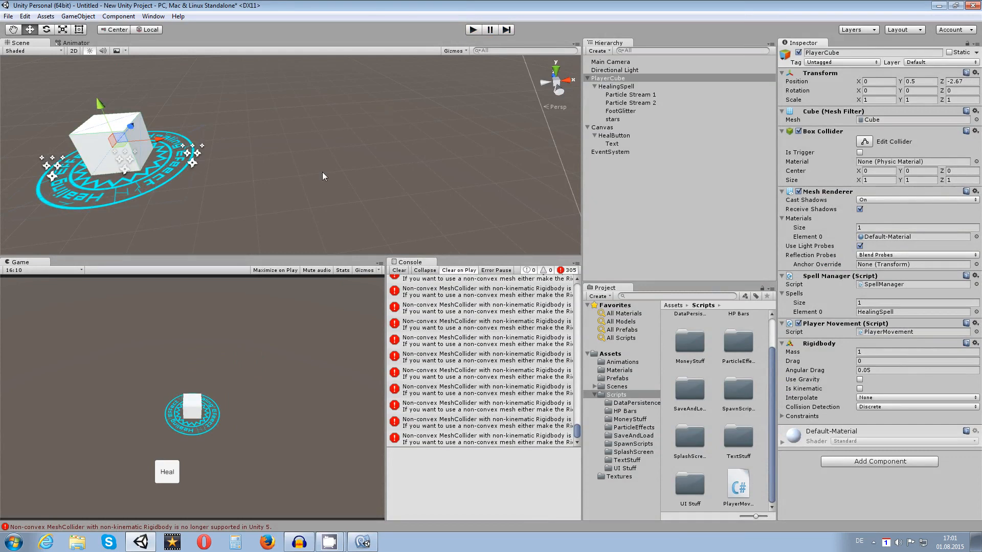
# Remove the Mesh Collider component from HealingSpell.
pyautogui.click(150, 196)
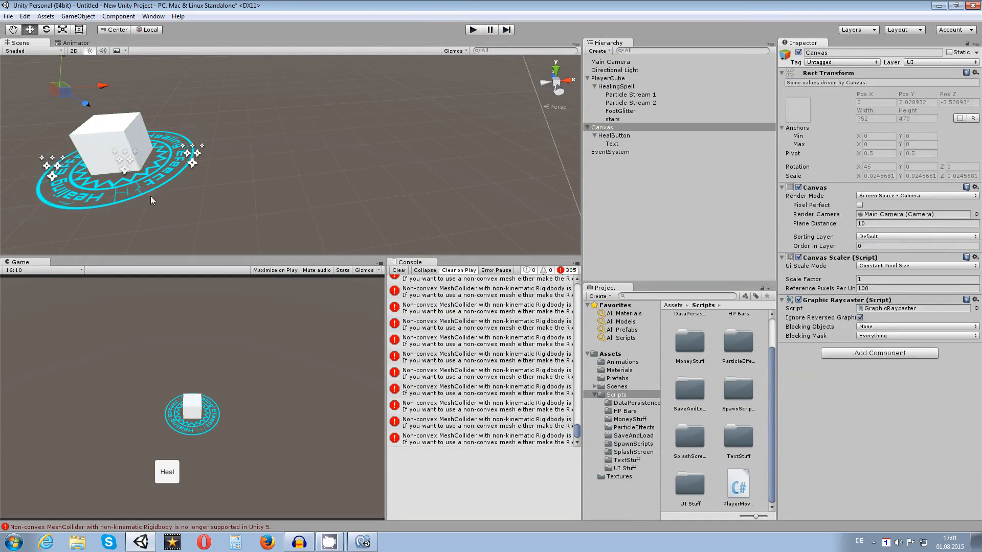
pyautogui.click(603, 86)
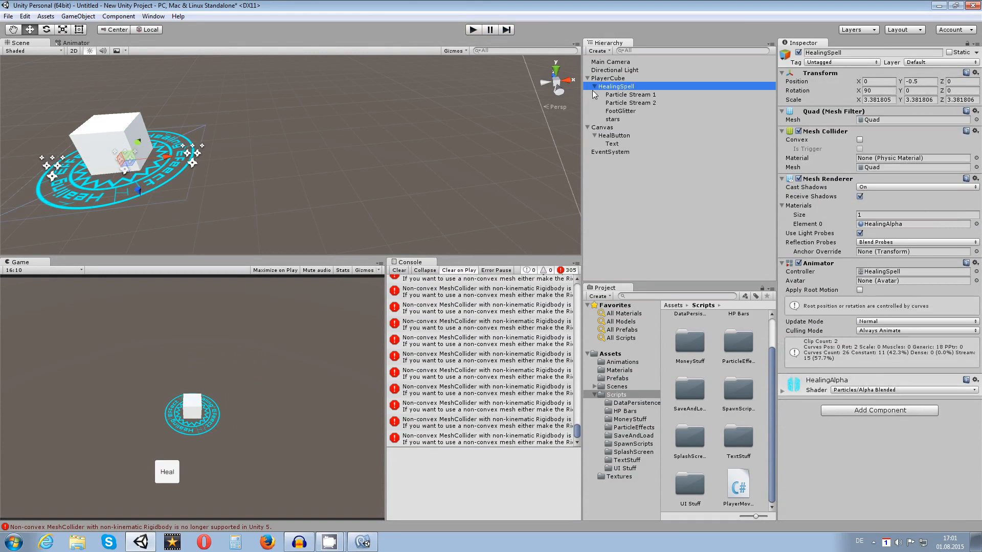
pyautogui.rightClick(827, 133)
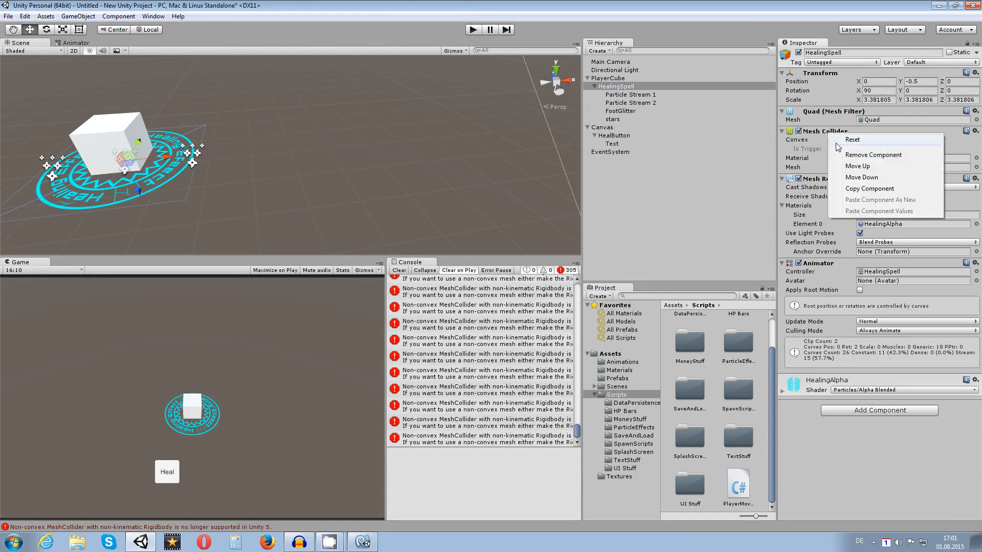
pyautogui.click(855, 155)
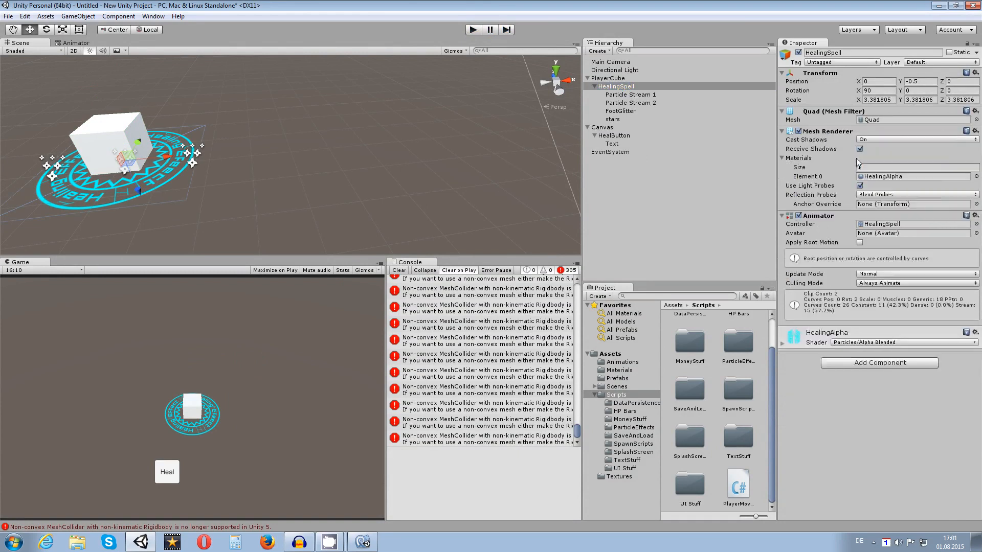
# Start play mode and steer PlayerCube around in circles without casting the spell.
pyautogui.click(472, 30)
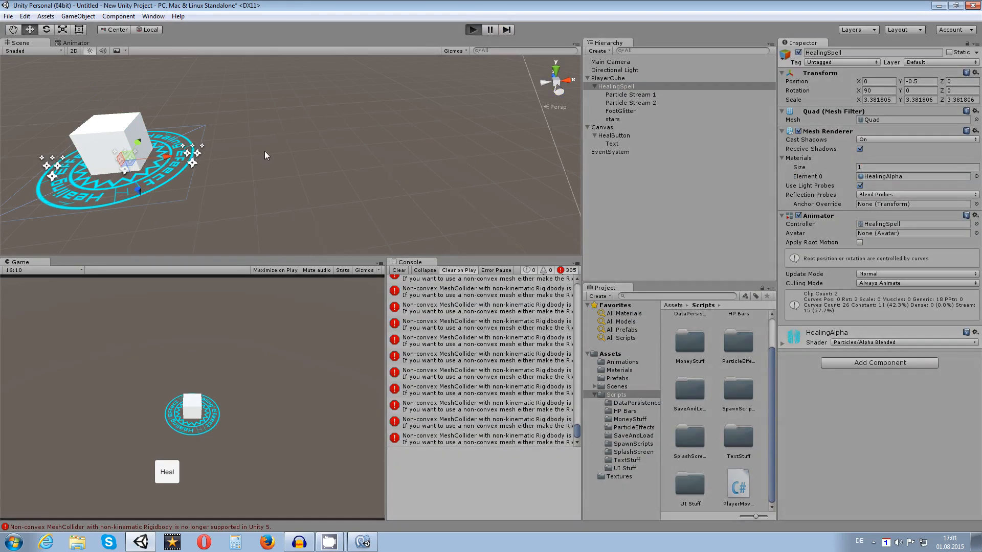
pyautogui.press('d')
pyautogui.press('w')
pyautogui.press('a')
pyautogui.press('s')
pyautogui.press('d')
pyautogui.press('w')
pyautogui.press('a')
pyautogui.press('s')
# Cast the healing spell repeatedly with the Heal button while moving PlayerCube around to check the particle trails.
pyautogui.click(167, 471)
pyautogui.press('d')
pyautogui.press('w')
pyautogui.press('a')
pyautogui.press('s')
pyautogui.press('d')
pyautogui.press('w')
pyautogui.press('a')
pyautogui.press('s')
pyautogui.click(169, 473)
pyautogui.press('w')
pyautogui.press('d')
pyautogui.press('s')
pyautogui.press('d')
pyautogui.click(169, 472)
pyautogui.press('w')
pyautogui.press('a')
pyautogui.press('s')
pyautogui.click(168, 472)
pyautogui.press('w')
pyautogui.press('d')
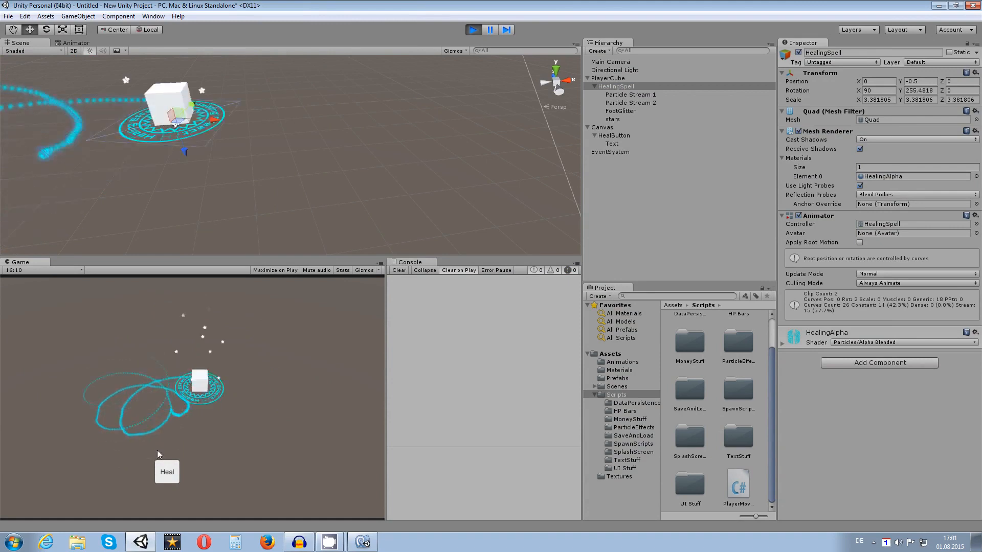
pyautogui.press('w')
pyautogui.click(168, 472)
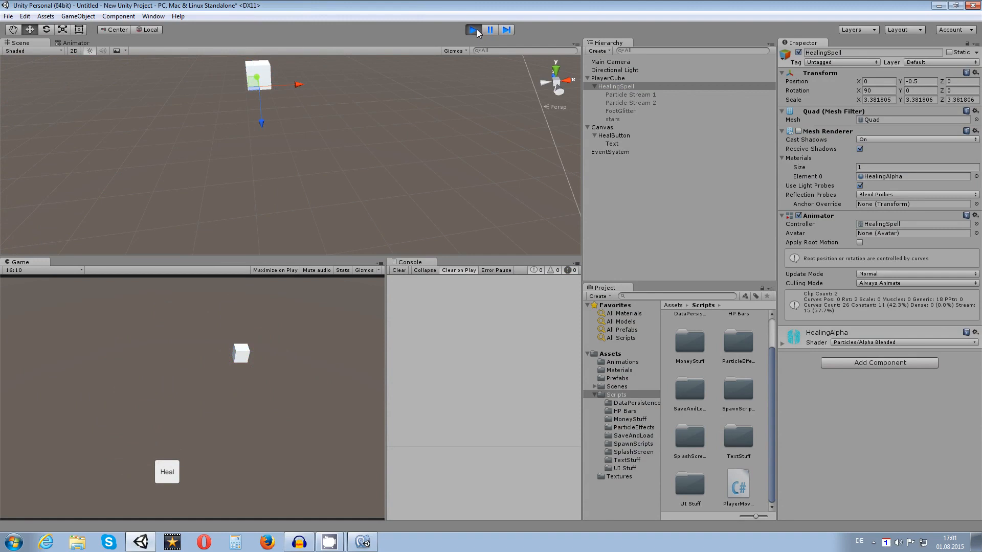
# Move PlayerCube back toward the Heal button, cast the healing spell once more, and stop play mode.
pyautogui.press('s')
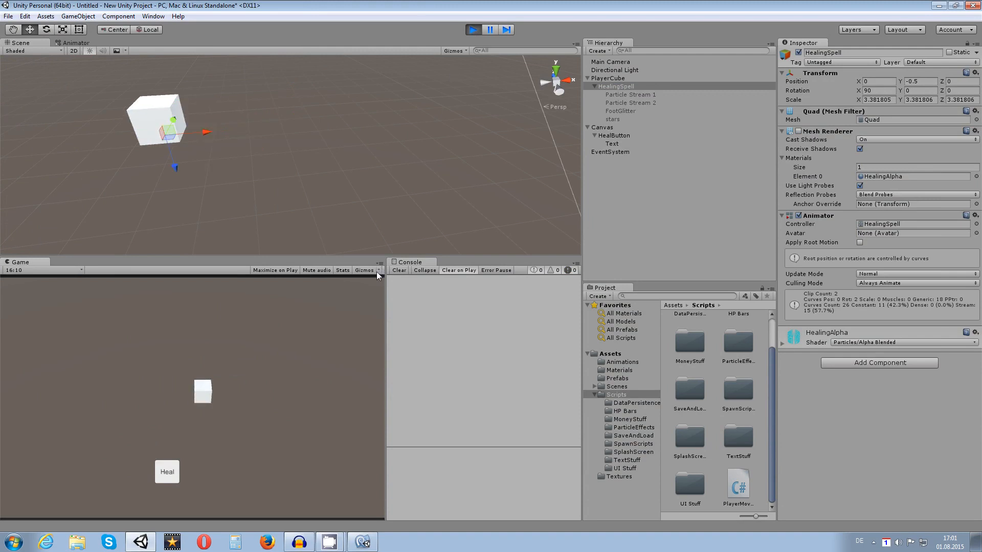
pyautogui.click(160, 471)
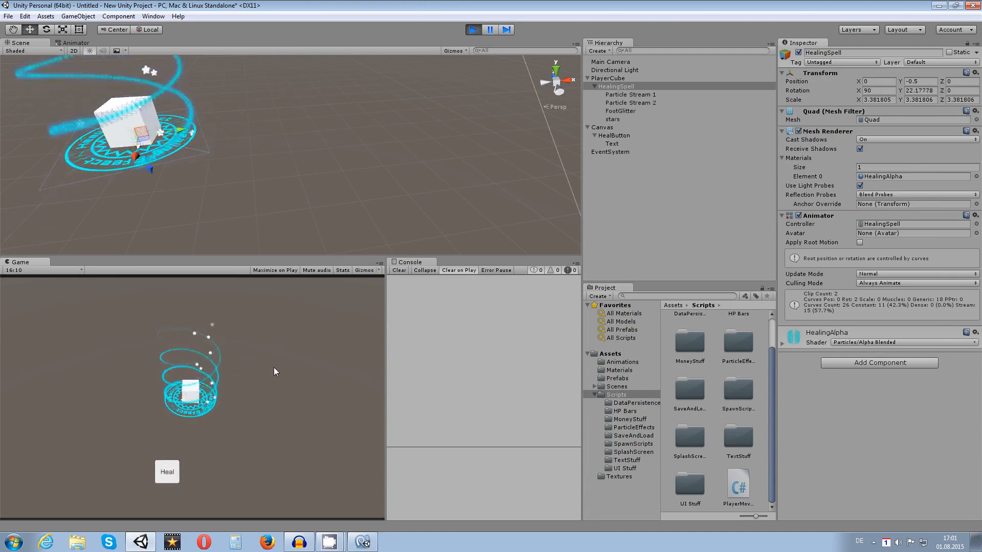
pyautogui.click(472, 31)
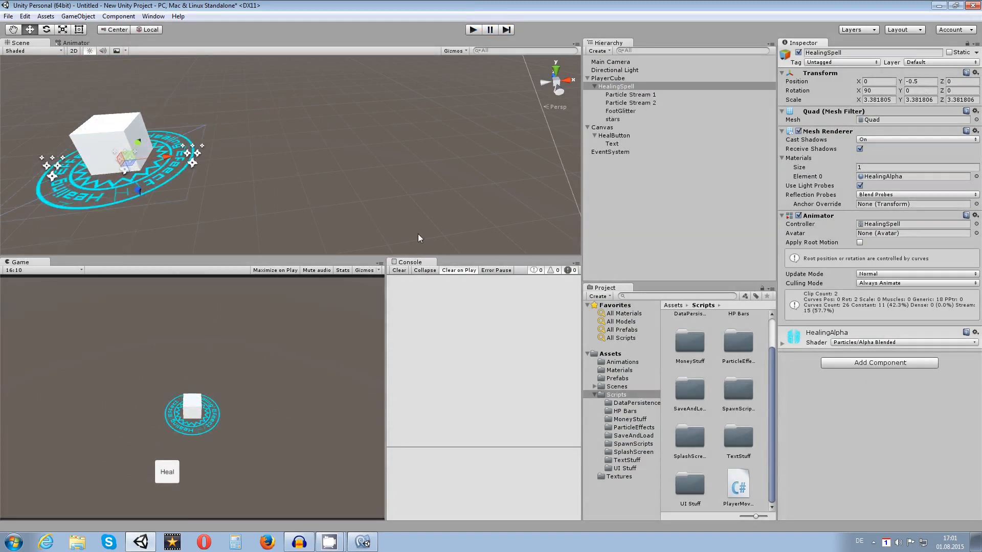